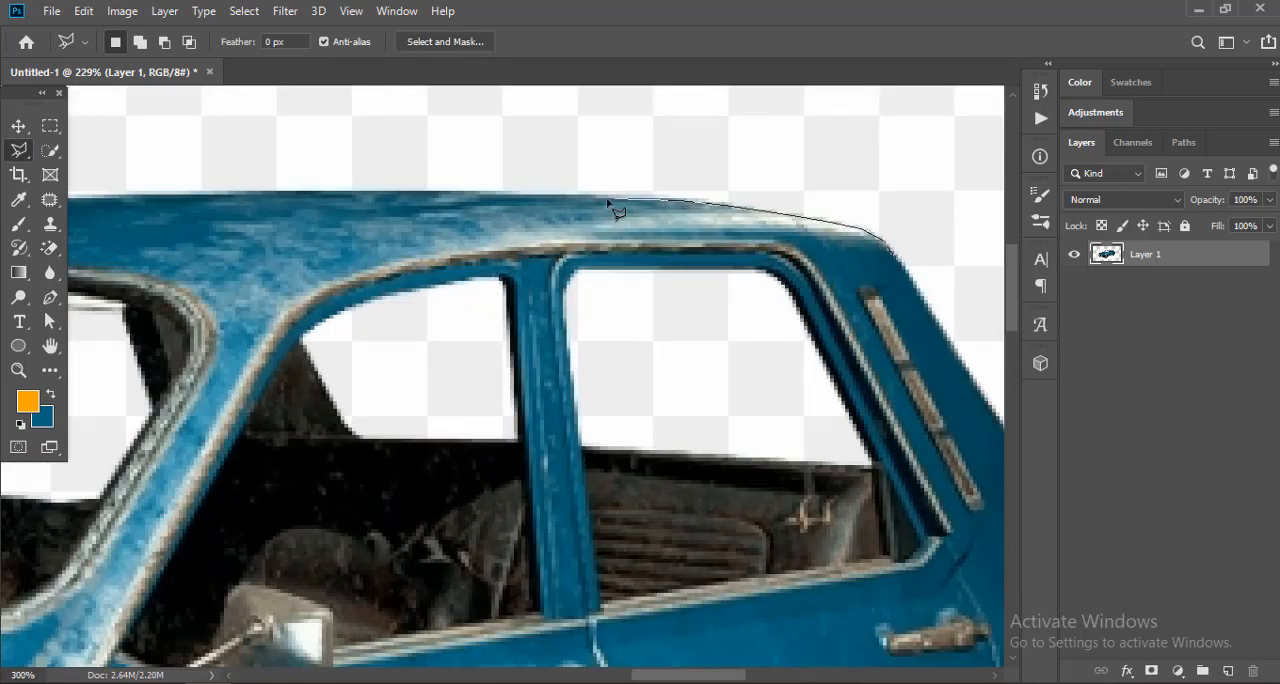
Step: Finish the selection around the roof's rear edge and copy it to a new layer
{"action": "double_click", "coordinate": [905, 295]}
{"action": "key", "text": "ctrl+j"}
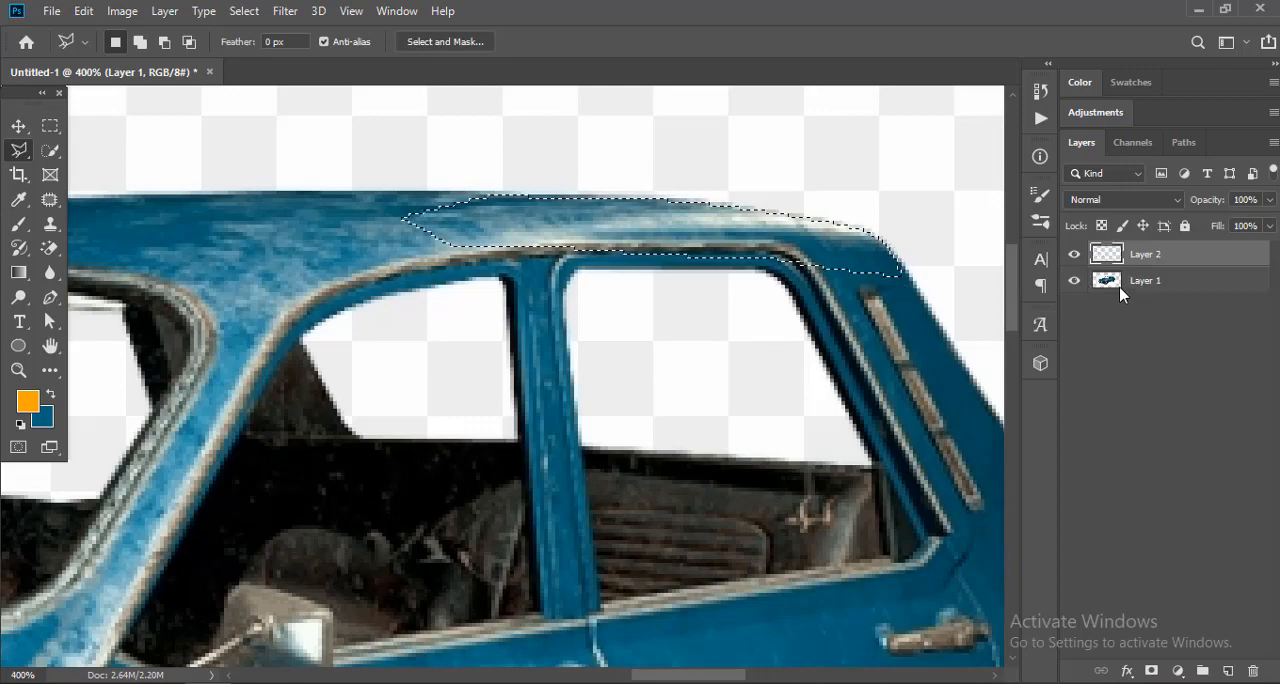
{"action": "key", "text": "v"}
{"action": "scroll", "coordinate": [600, 230], "scroll_direction": "down", "scroll_amount": 2}
{"action": "left_click_drag", "start_coordinate": [591, 229], "coordinate": [755, 205]}
{"action": "key", "text": "ctrl+z"}
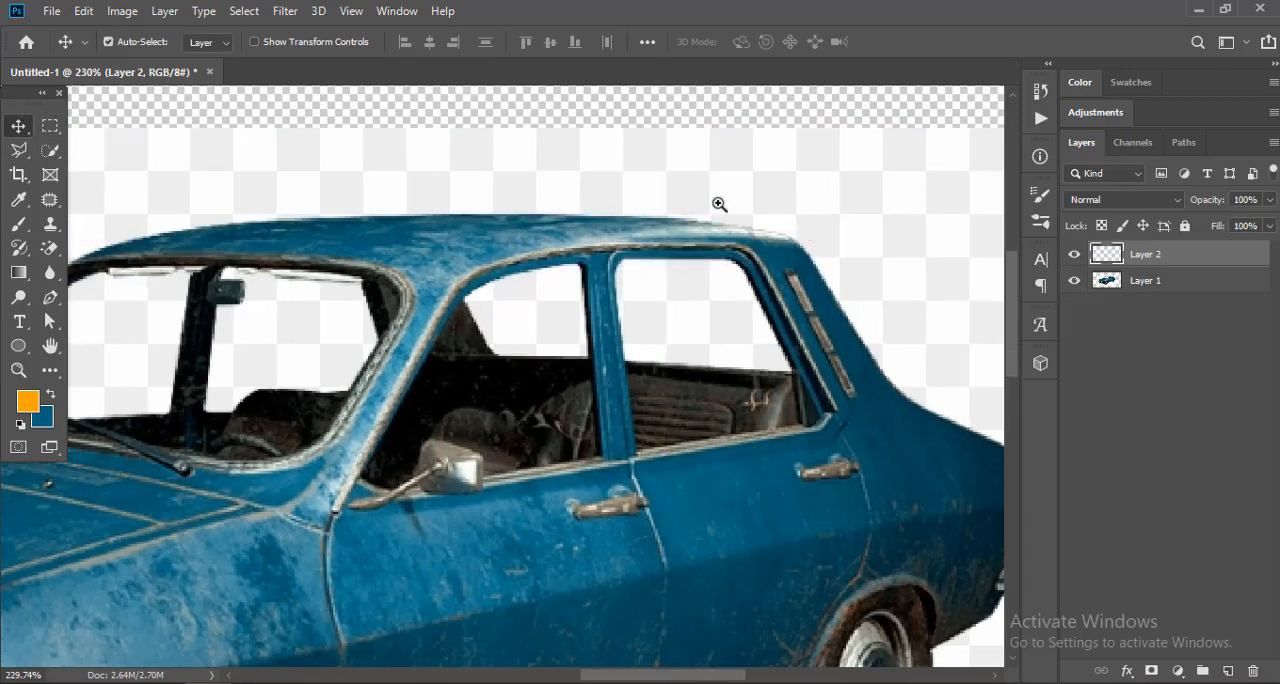
Step: Erase the checkered background around the car on Layer 1 with the Magic Eraser
{"action": "scroll", "coordinate": [722, 206], "scroll_direction": "down", "scroll_amount": 1}
{"action": "scroll", "coordinate": [838, 240], "scroll_direction": "down", "scroll_amount": 5}
{"action": "scroll", "coordinate": [795, 243], "scroll_direction": "up", "scroll_amount": 3}
{"action": "left_click", "coordinate": [484, 176], "text": "ctrl"}
{"action": "scroll", "coordinate": [484, 178], "scroll_direction": "down", "scroll_amount": 3}
{"action": "scroll", "coordinate": [300, 170], "scroll_direction": "up", "scroll_amount": 1}
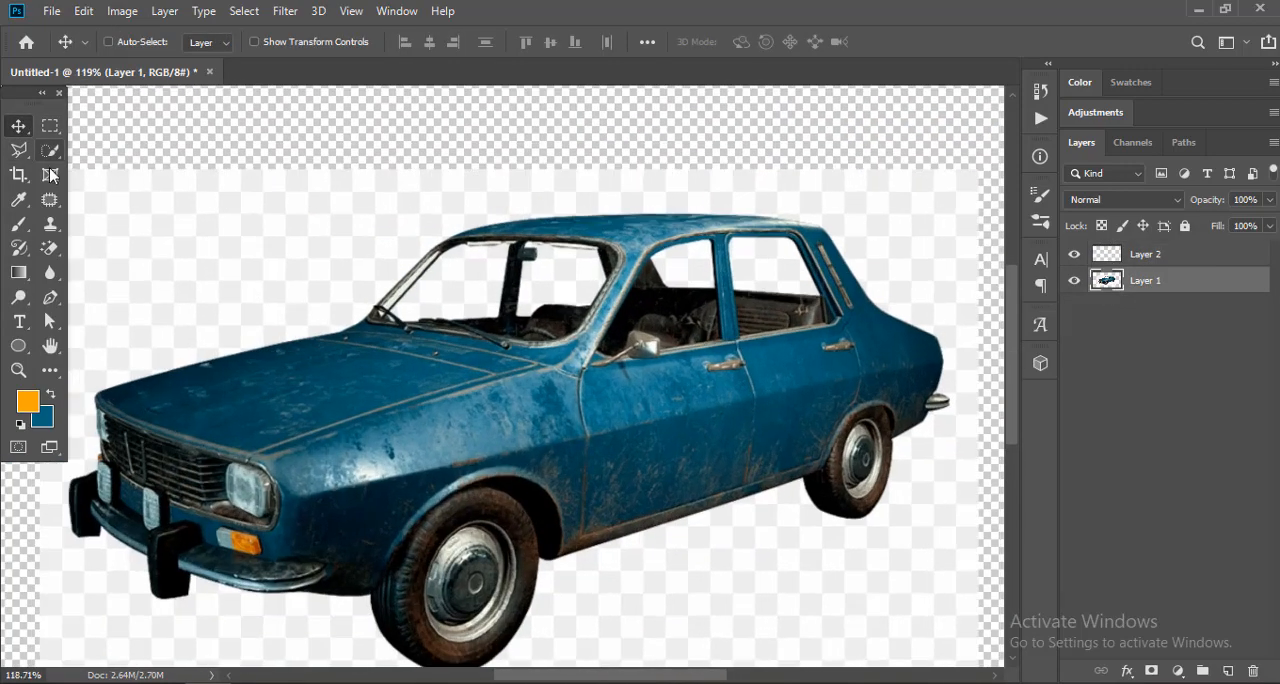
{"action": "left_click", "coordinate": [50, 249]}
{"action": "left_click", "coordinate": [257, 232]}
{"action": "key", "text": "v"}
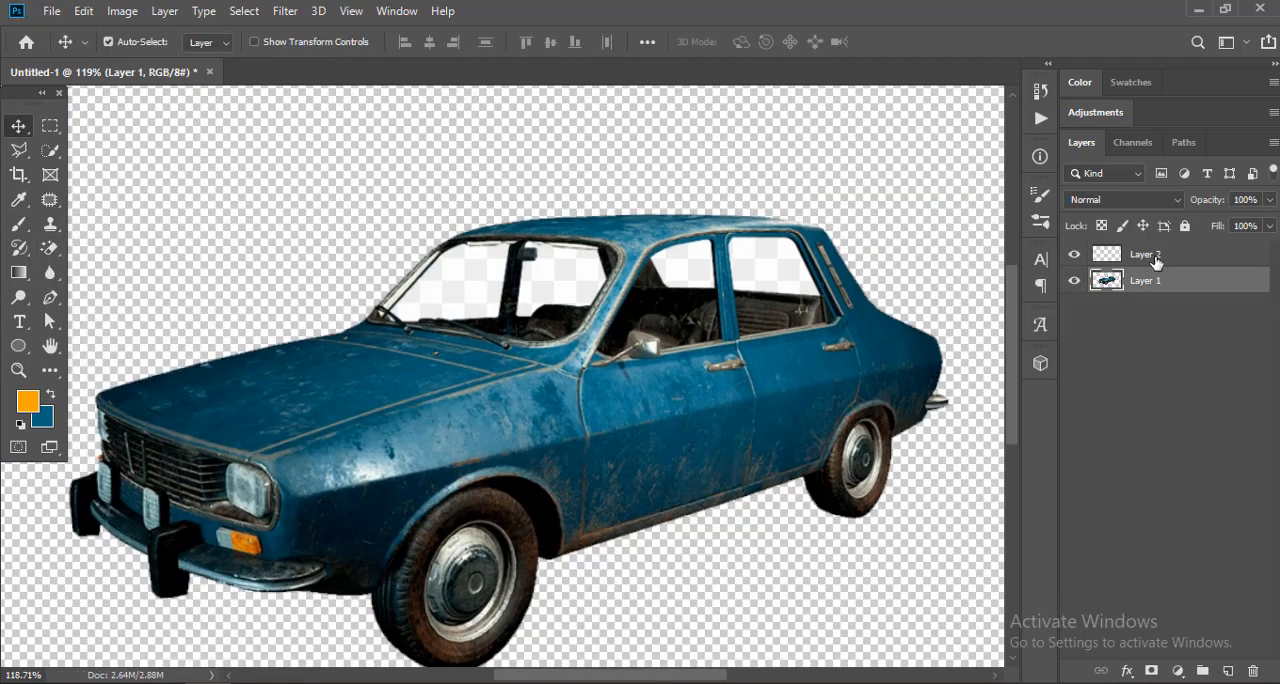
Step: Merge Layer 2 with Layer 1 into a single car layer
{"action": "left_click", "coordinate": [1155, 258], "text": "shift"}
{"action": "right_click", "coordinate": [1162, 272]}
{"action": "left_click", "coordinate": [1000, 558]}
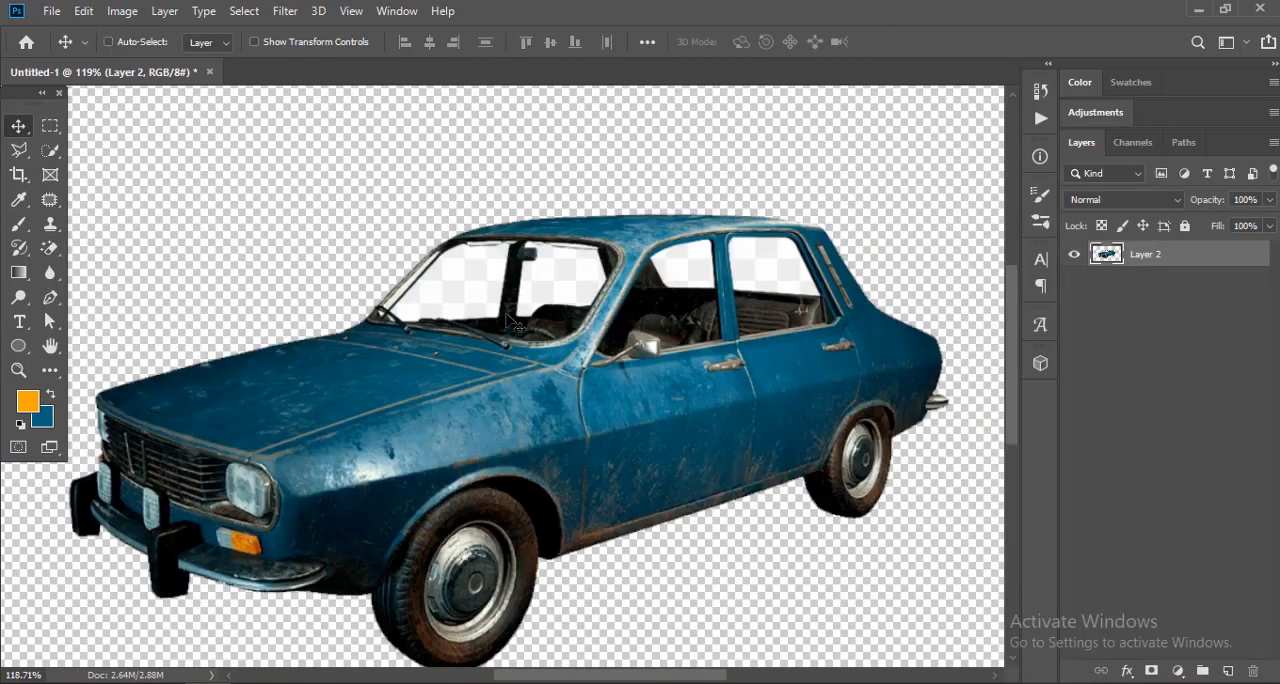
Step: Erase the background showing through the windshield and side windows with the Magic Eraser
{"action": "left_click", "coordinate": [50, 249]}
{"action": "scroll", "coordinate": [563, 259], "scroll_direction": "up", "scroll_amount": 3}
{"action": "left_click", "coordinate": [418, 276]}
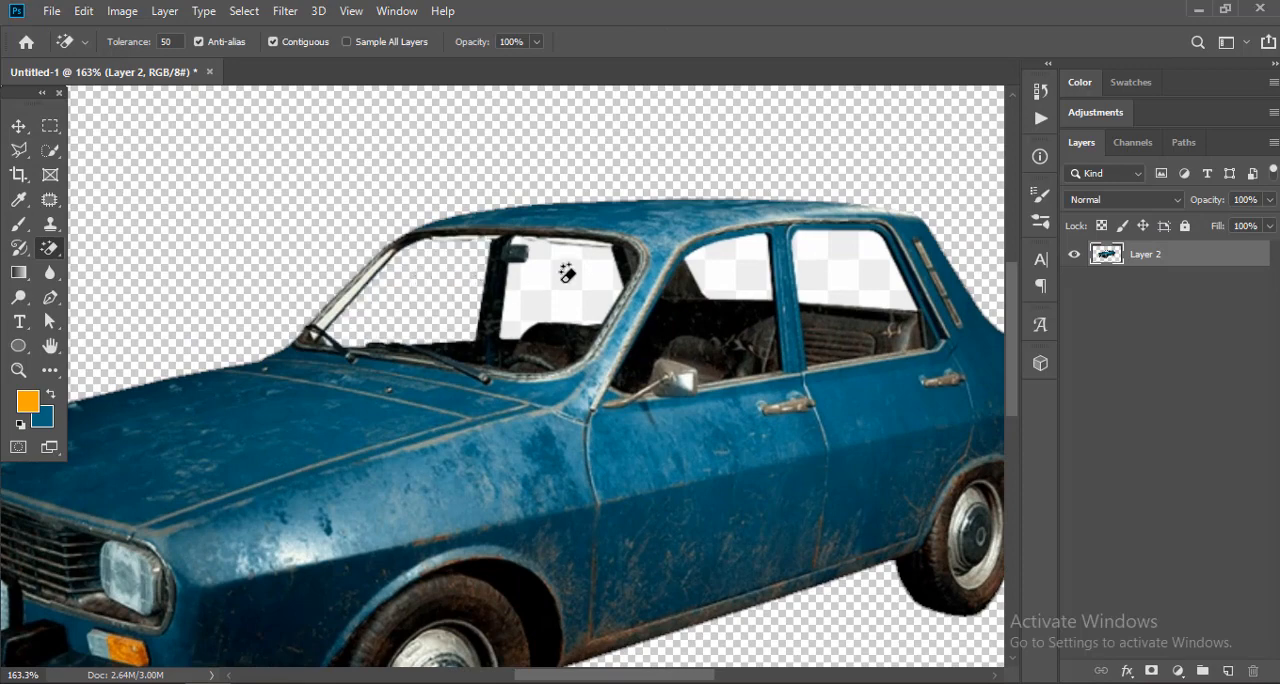
{"action": "left_click", "coordinate": [567, 272]}
{"action": "left_click", "coordinate": [739, 255]}
{"action": "scroll", "coordinate": [870, 263], "scroll_direction": "down", "scroll_amount": 3}
{"action": "key", "text": "v"}
{"action": "scroll", "coordinate": [530, 335], "scroll_direction": "down", "scroll_amount": 3}
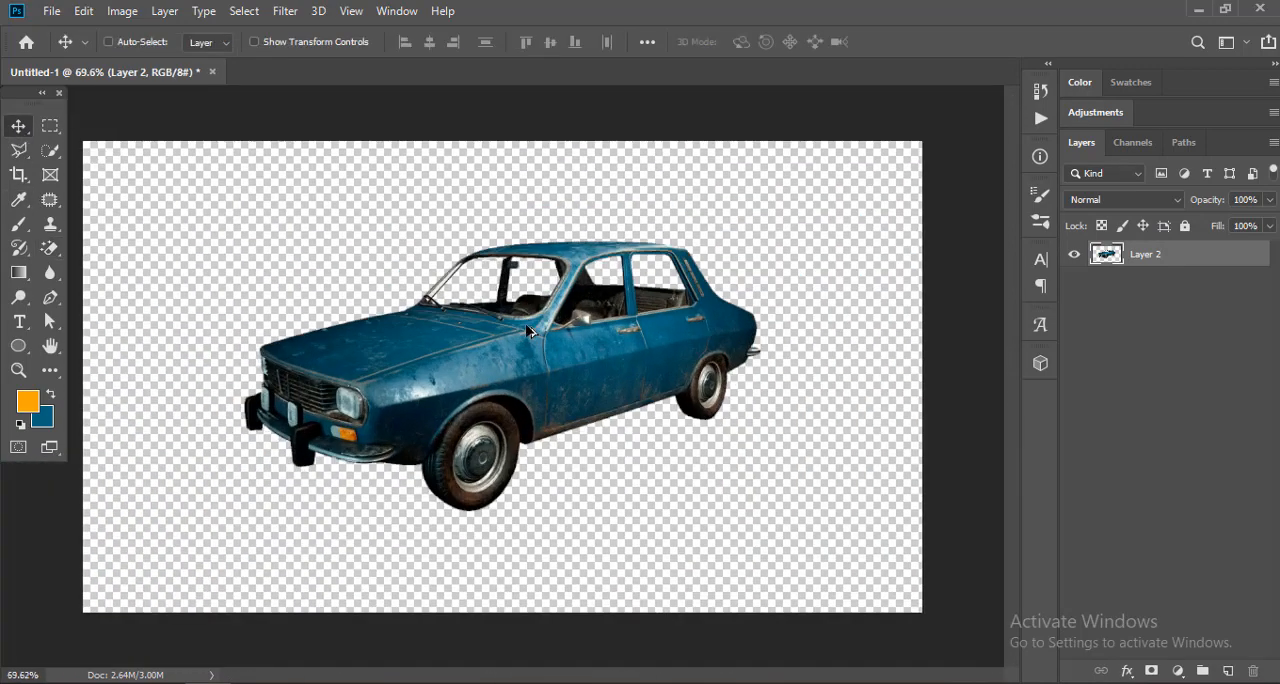
Step: Flip the car layer horizontally so that the car faces the other way
{"action": "key", "text": "ctrl+t"}
{"action": "right_click", "coordinate": [446, 307]}
{"action": "left_click", "coordinate": [520, 551]}
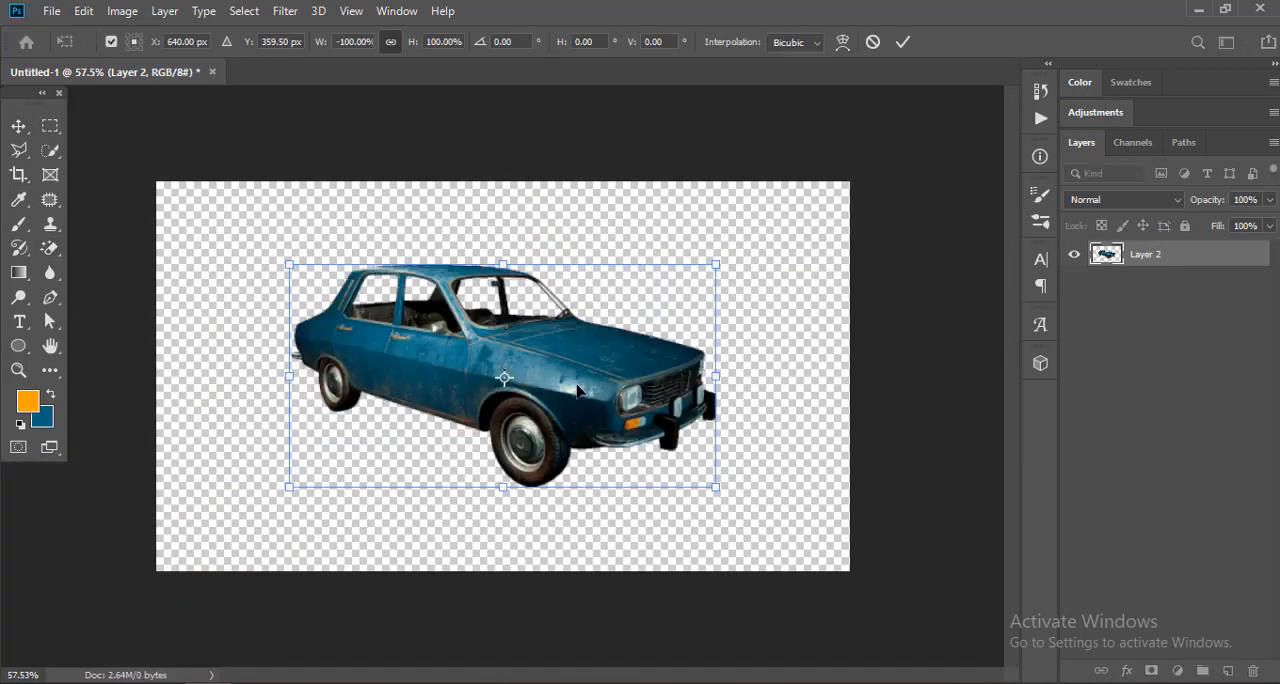
{"action": "key", "text": "Return"}
{"action": "left_click_drag", "start_coordinate": [601, 416], "coordinate": [658, 402]}
{"action": "key", "text": "ctrl+z"}
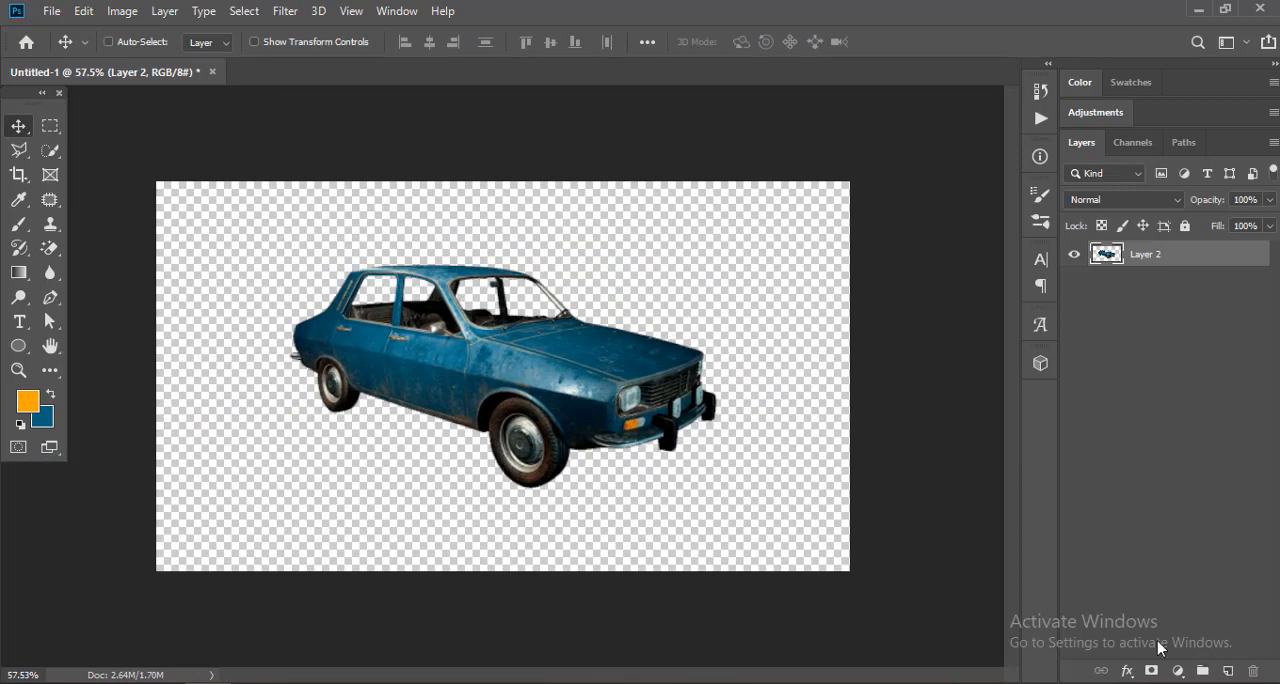
Step: Convert the car layer Layer 2 to a smart object
{"action": "left_click", "coordinate": [1178, 671]}
{"action": "left_click", "coordinate": [1100, 258]}
{"action": "right_click", "coordinate": [1136, 268]}
{"action": "left_click", "coordinate": [1066, 177]}
Step: Scale the car down to 84.33% and move it up and left on the canvas
{"action": "key", "text": "ctrl+t"}
{"action": "left_click_drag", "start_coordinate": [288, 265], "coordinate": [355, 296]}
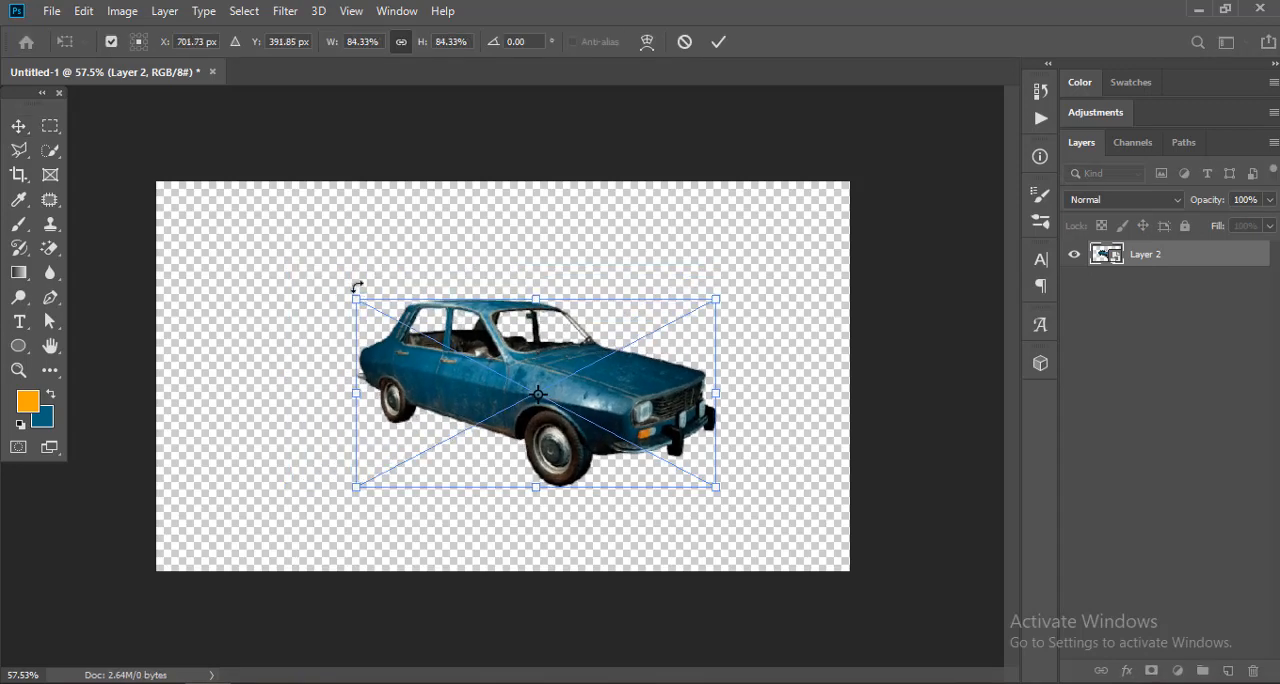
{"action": "key", "text": "Return"}
{"action": "left_click_drag", "start_coordinate": [636, 394], "coordinate": [595, 335]}
{"action": "key", "text": "ctrl+t"}
{"action": "key", "text": "Return"}
{"action": "key", "text": "ctrl+1"}
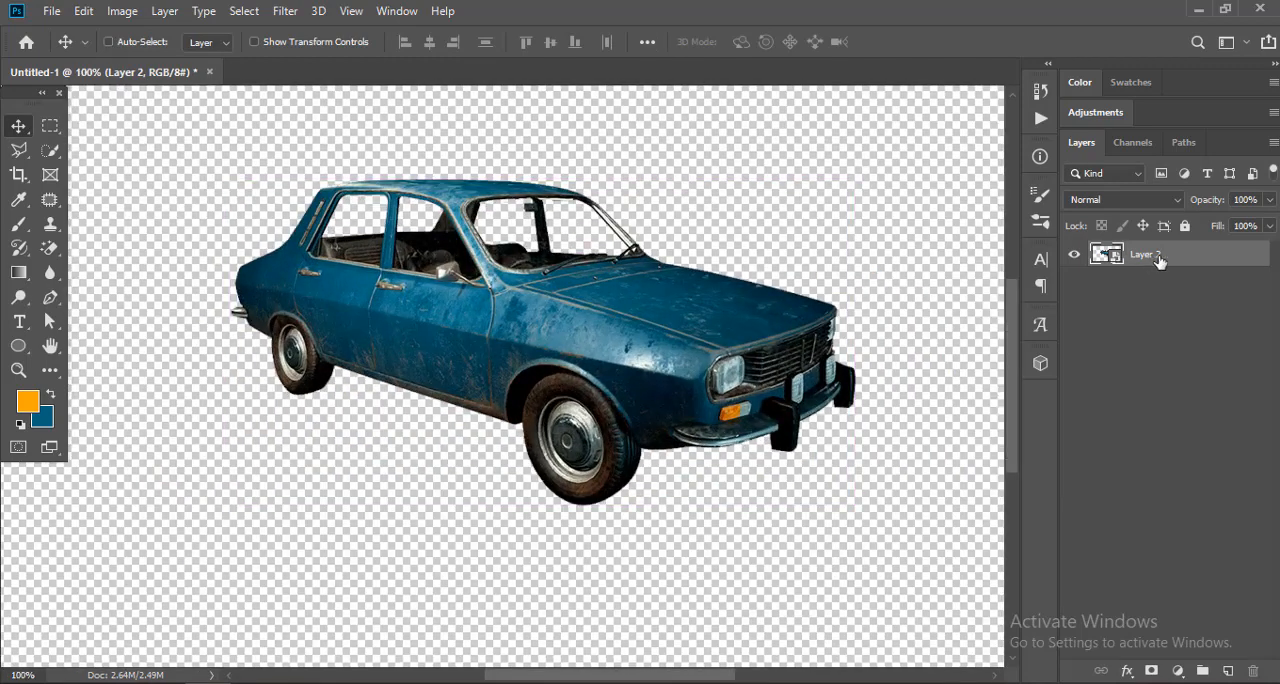
{"action": "key", "text": "ctrl+j"}
{"action": "left_click", "coordinate": [1076, 277]}
{"action": "left_click", "coordinate": [1076, 263]}
{"action": "left_click", "coordinate": [1076, 263]}
{"action": "left_click", "coordinate": [1075, 260]}
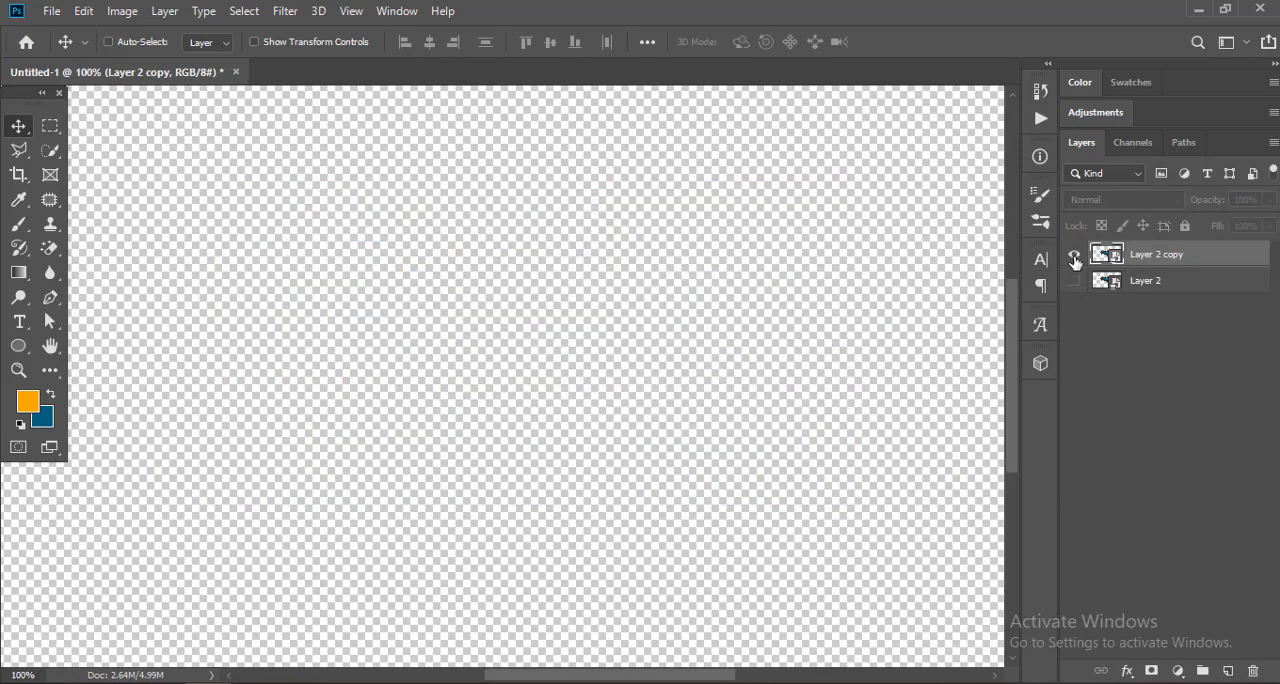
{"action": "left_click", "coordinate": [1075, 260]}
{"action": "key", "text": "ctrl+z"}
{"action": "left_click", "coordinate": [1120, 340]}
{"action": "key", "text": "ctrl+0"}
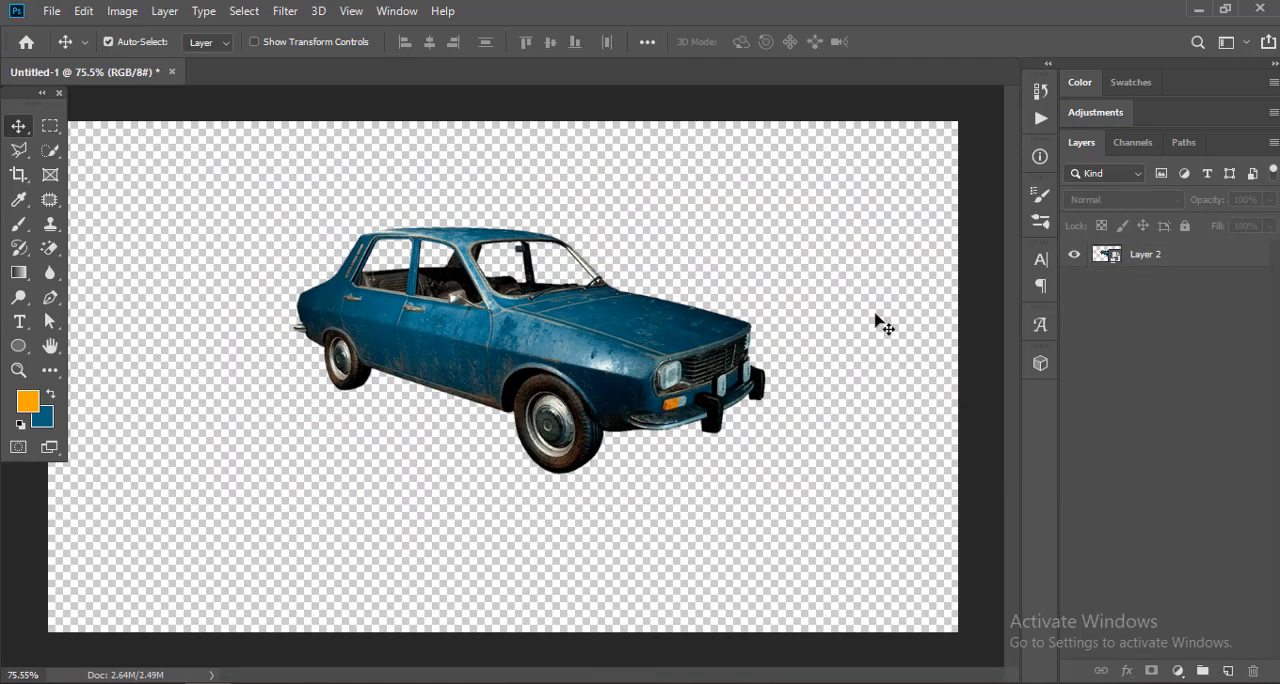
Step: Enlarge the car with Free Transform and shift it slightly left to center it on the canvas
{"action": "left_click", "coordinate": [592, 387]}
{"action": "key", "text": "ctrl+t"}
{"action": "left_click_drag", "start_coordinate": [757, 474], "coordinate": [864, 525]}
{"action": "key", "text": "Return"}
{"action": "left_click_drag", "start_coordinate": [718, 401], "coordinate": [666, 400]}
Step: Duplicate the Layer 2 car layer and hide the original
{"action": "key", "text": "ctrl+j"}
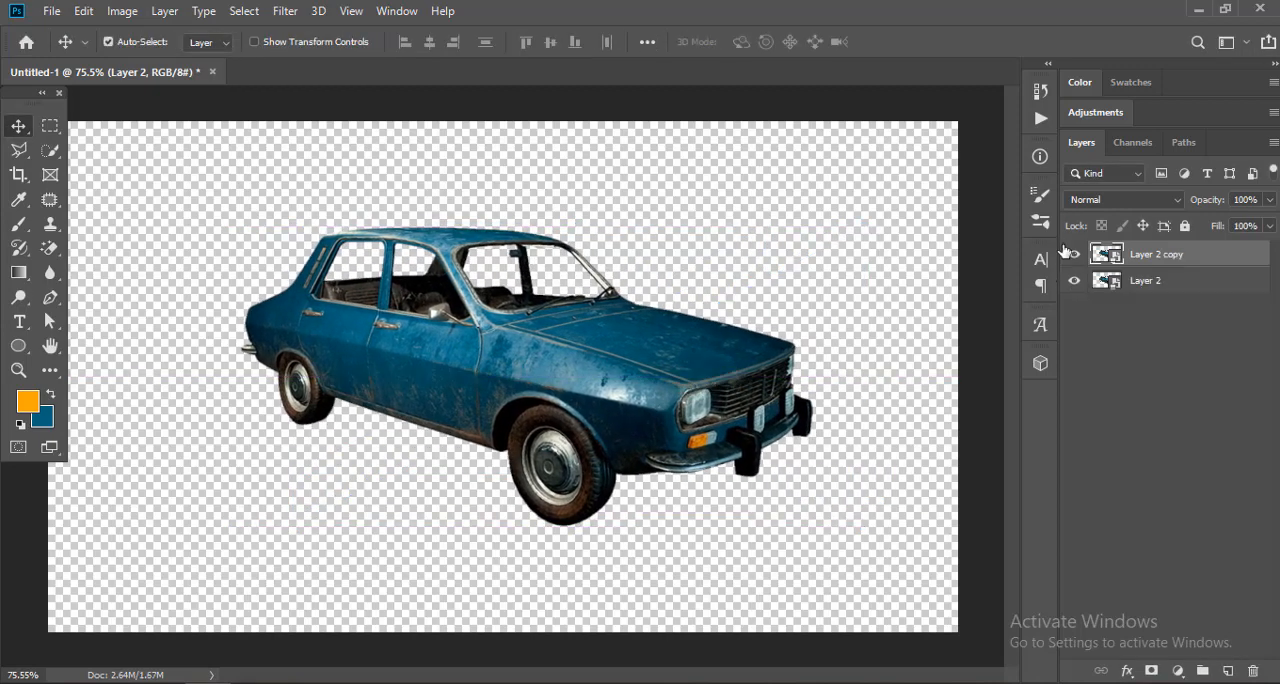
{"action": "left_click", "coordinate": [1075, 279]}
{"action": "left_click", "coordinate": [1076, 260]}
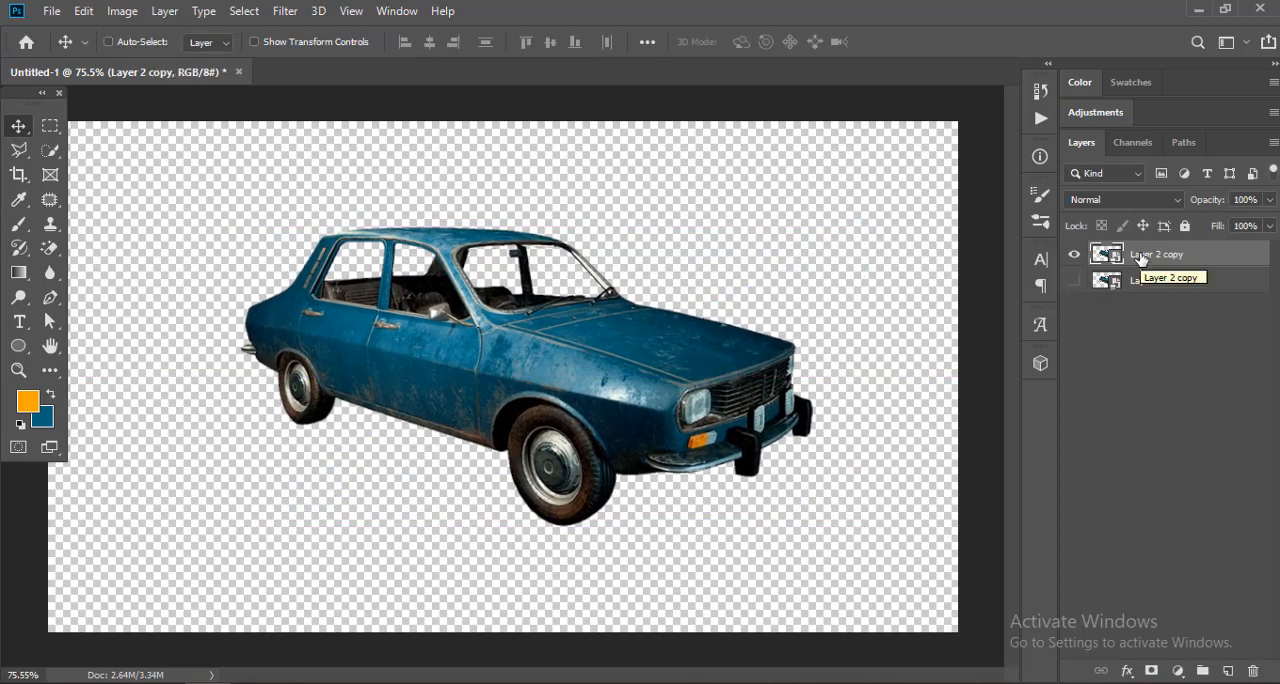
Step: Rasterize the duplicate and delete the part of the front wheel below the body line using a Polygonal Lasso selection
{"action": "key", "text": "l"}
{"action": "scroll", "coordinate": [628, 482], "scroll_direction": "up", "scroll_amount": 5}
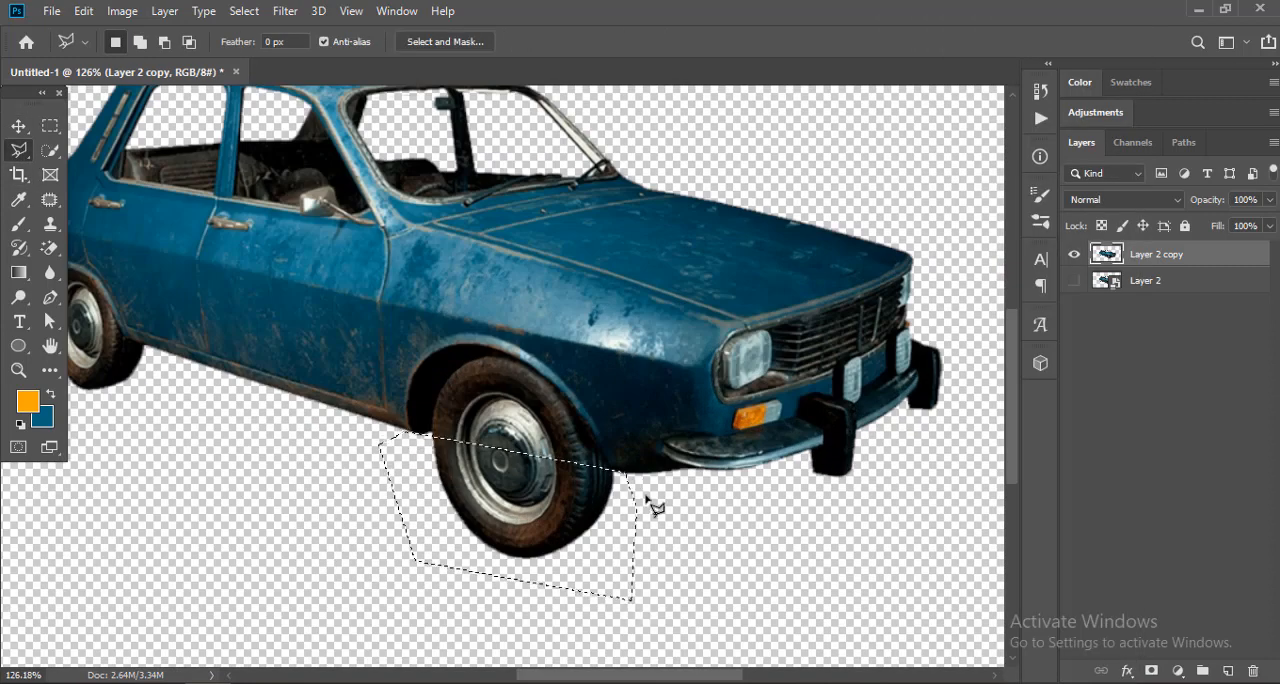
{"action": "key", "text": "Delete"}
{"action": "key", "text": "ctrl+d"}
Step: Delete the part of the rear wheel below the body line using a Polygonal Lasso selection
{"action": "left_click_drag", "start_coordinate": [174, 357], "coordinate": [571, 428]}
{"action": "scroll", "coordinate": [571, 428], "scroll_direction": "up", "scroll_amount": 9}
{"action": "left_click", "coordinate": [530, 399]}
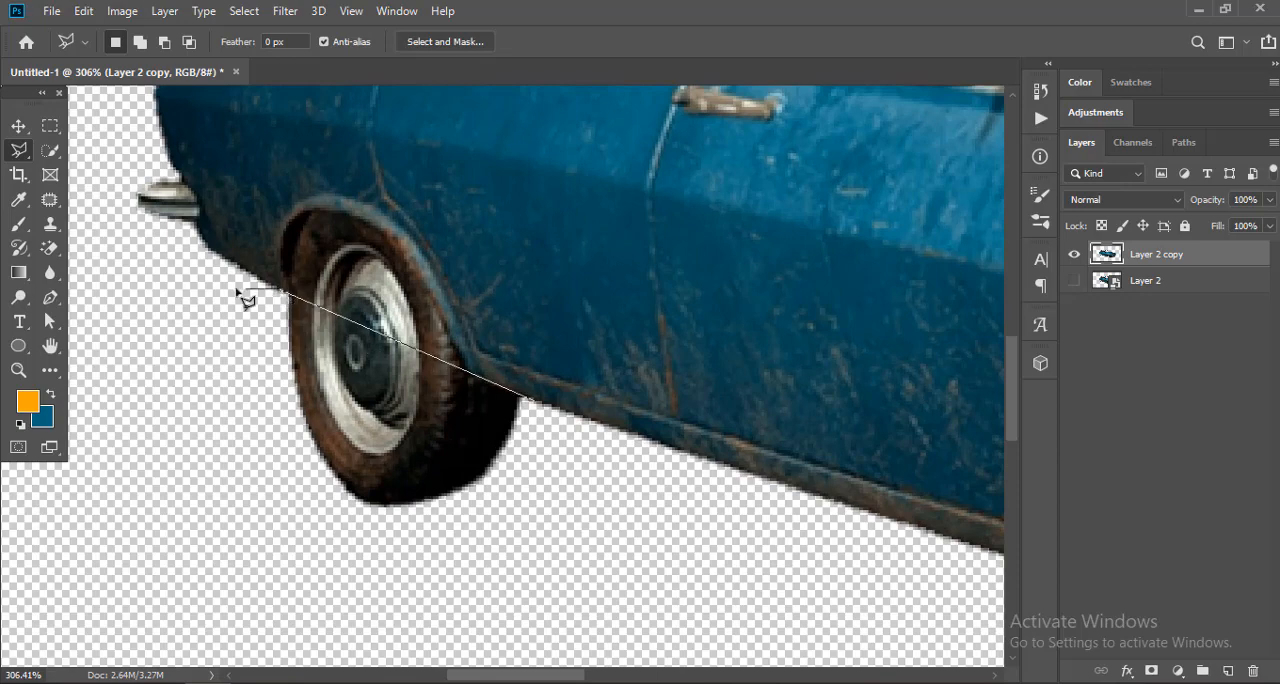
{"action": "double_click", "coordinate": [586, 462]}
{"action": "key", "text": "Delete"}
{"action": "key", "text": "ctrl+d"}
{"action": "scroll", "coordinate": [340, 425], "scroll_direction": "down", "scroll_amount": 4}
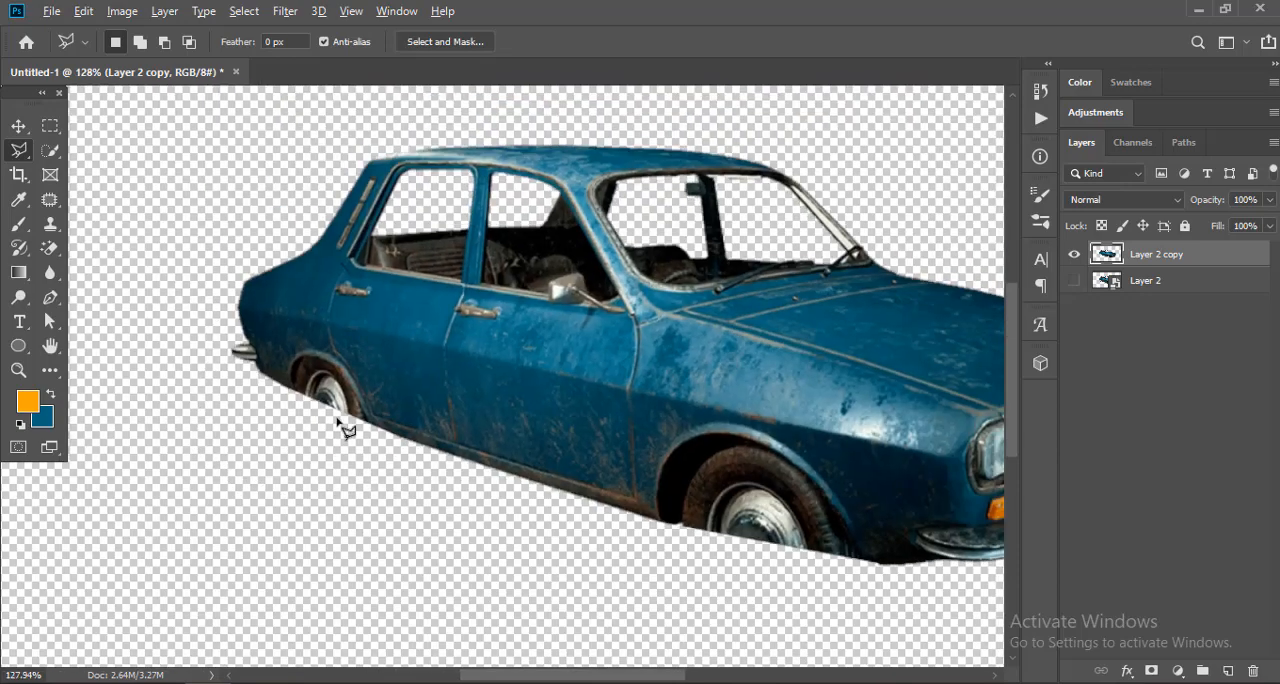
Step: Outline the remaining rear wheel and its arch with the Patch tool
{"action": "scroll", "coordinate": [309, 370], "scroll_direction": "up", "scroll_amount": 3}
{"action": "scroll", "coordinate": [310, 372], "scroll_direction": "up", "scroll_amount": 1}
{"action": "key", "text": "j"}
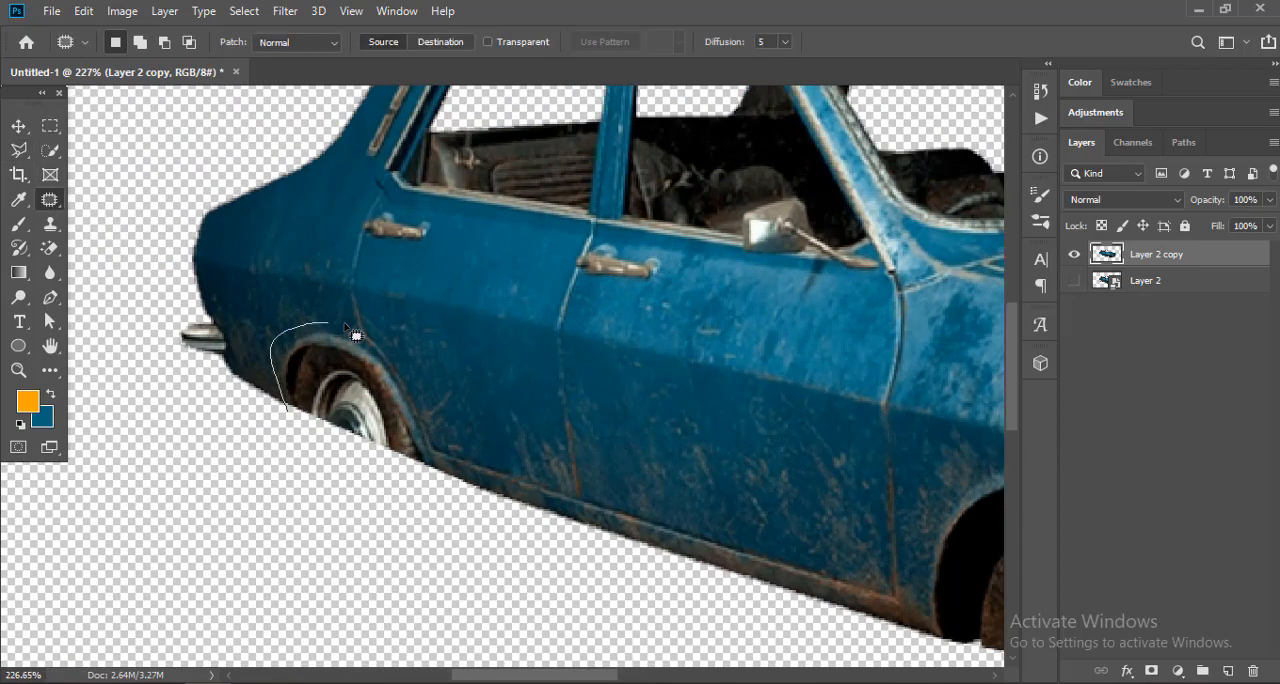
{"action": "left_click_drag", "start_coordinate": [440, 457], "coordinate": [428, 470]}
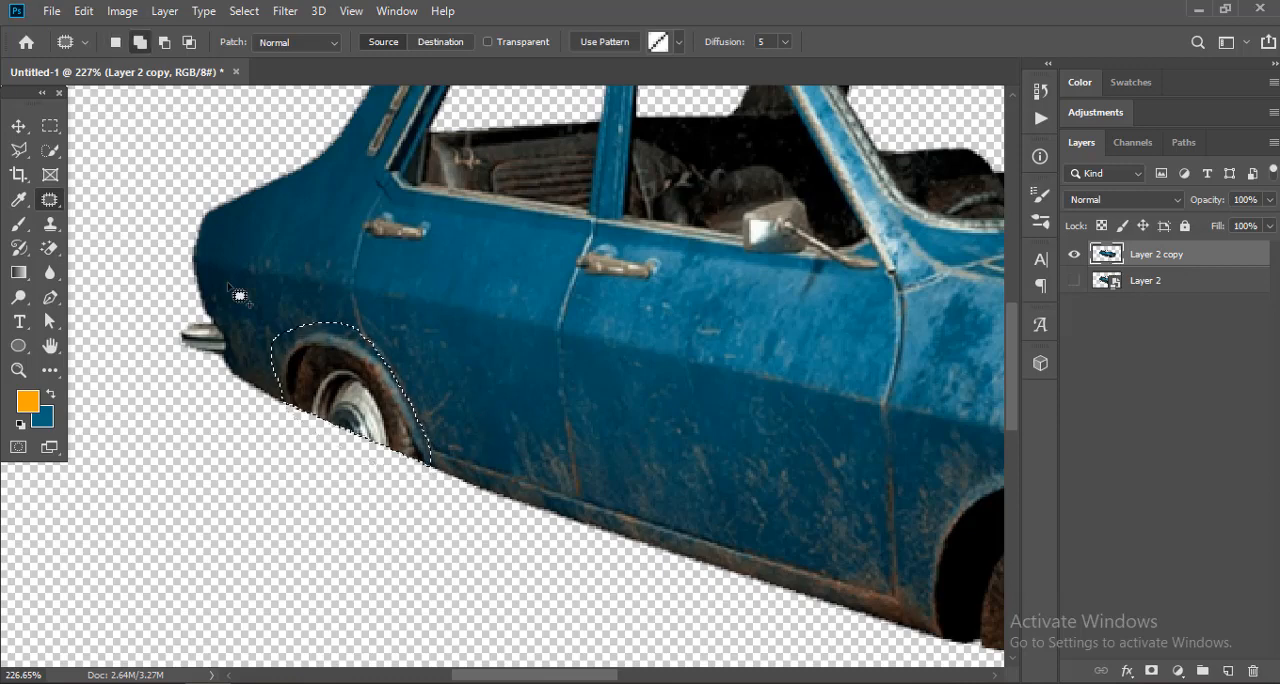
Step: Try to fill the rear wheel arch selection
{"action": "left_click", "coordinate": [84, 11]}
{"action": "left_click", "coordinate": [219, 303]}
{"action": "key", "text": "Return"}
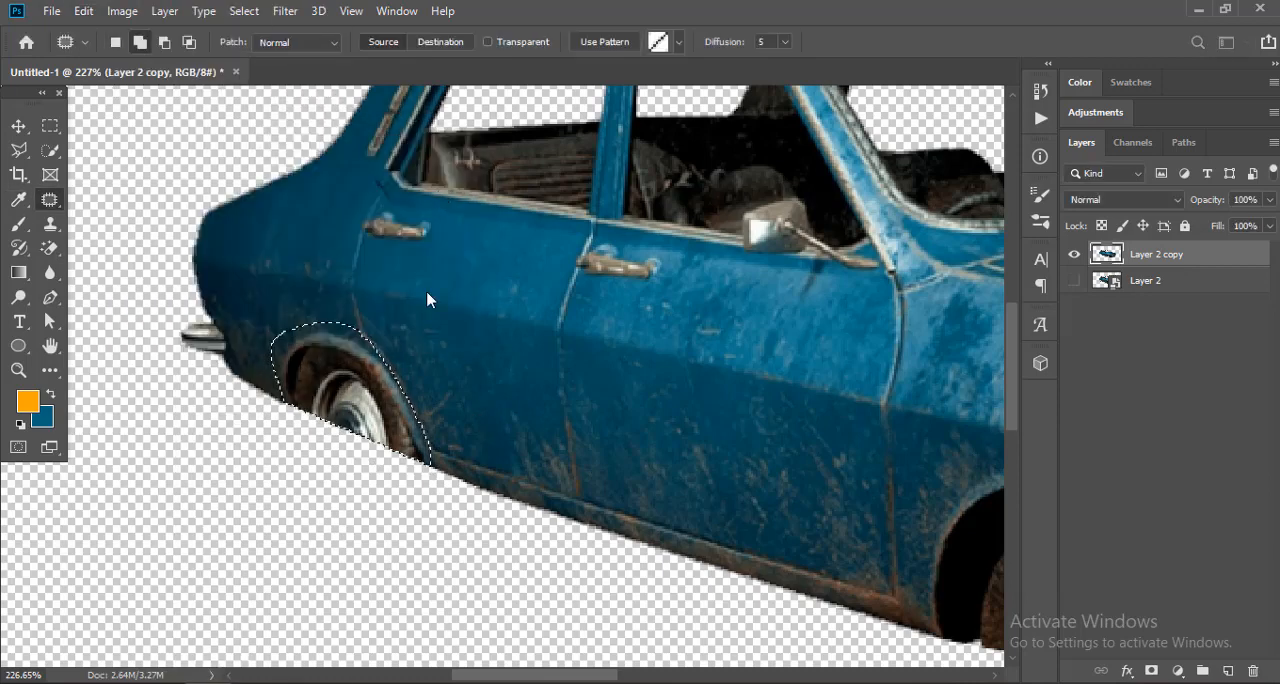
{"action": "key", "text": "ctrl+z"}
Step: Shift the arch-shaped selection onto the clean body panel beside it and copy that area to a new layer
{"action": "key", "text": "m"}
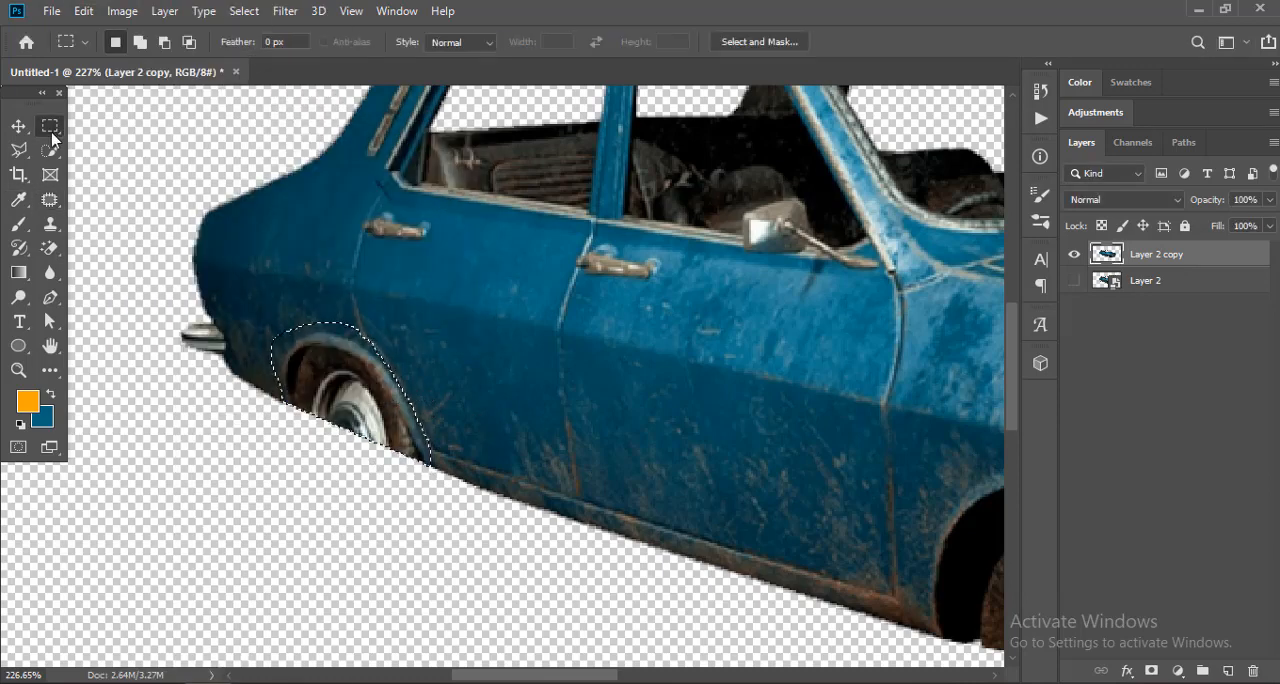
{"action": "mouse_move", "coordinate": [364, 410]}
{"action": "left_mouse_down"}
{"action": "mouse_move", "coordinate": [512, 470]}
{"action": "mouse_move", "coordinate": [368, 390]}
{"action": "mouse_move", "coordinate": [377, 403]}
{"action": "left_mouse_up"}
{"action": "key", "text": "ctrl+j"}
{"action": "key", "text": "v"}
Step: Place the copied panel piece over the rear wheel arch and warp it to match the body and sill line
{"action": "scroll", "coordinate": [377, 403], "scroll_direction": "up", "scroll_amount": 3}
{"action": "key", "text": "ctrl+t"}
{"action": "left_click", "coordinate": [843, 42]}
{"action": "left_click_drag", "start_coordinate": [383, 327], "coordinate": [412, 334]}
{"action": "left_click_drag", "start_coordinate": [366, 440], "coordinate": [388, 460]}
{"action": "left_click_drag", "start_coordinate": [212, 352], "coordinate": [213, 347]}
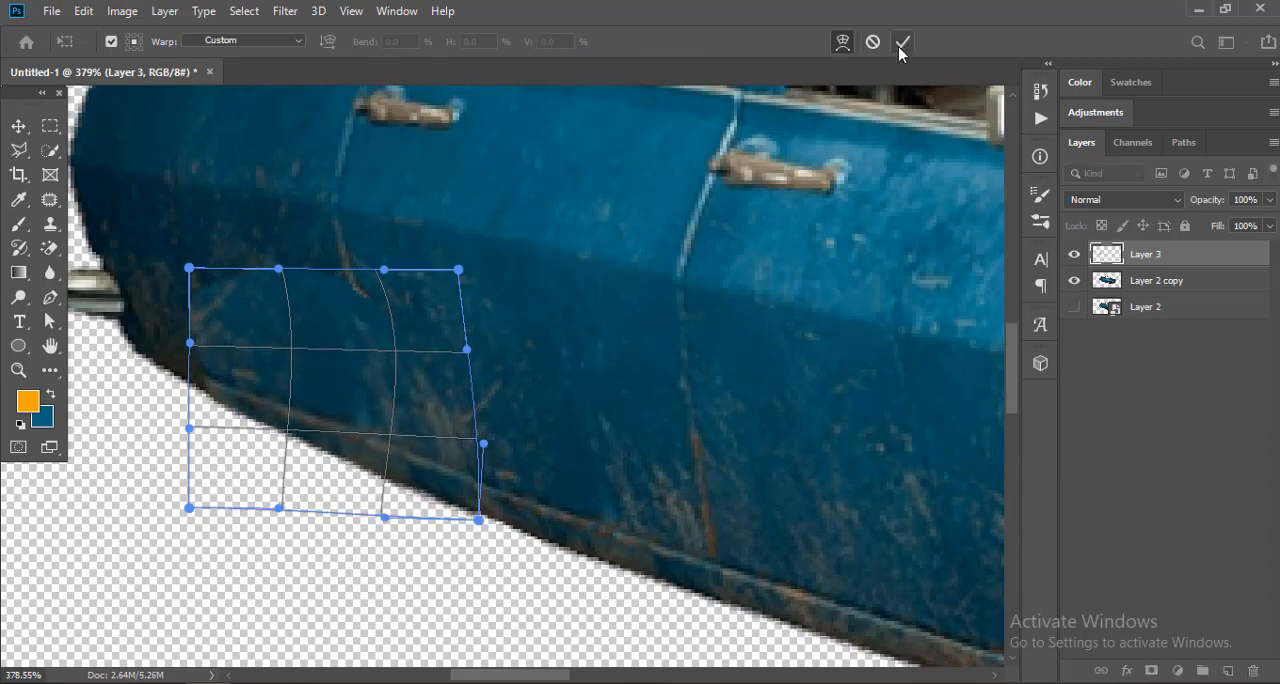
{"action": "left_click", "coordinate": [902, 42]}
{"action": "scroll", "coordinate": [568, 389], "scroll_direction": "down", "scroll_amount": 5}
Step: Outline the remaining front wheel and its arch with the Patch tool
{"action": "left_click", "coordinate": [50, 200]}
{"action": "scroll", "coordinate": [340, 437], "scroll_direction": "up", "scroll_amount": 1}
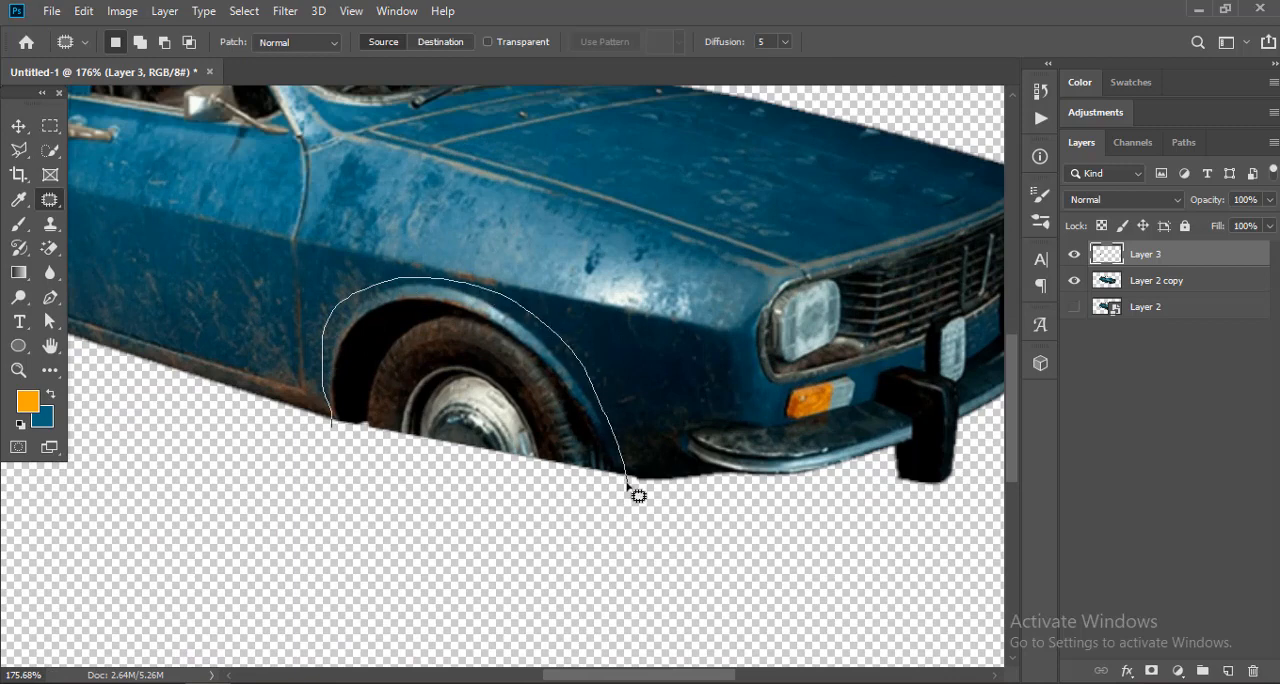
{"action": "left_click_drag", "start_coordinate": [627, 485], "coordinate": [627, 485]}
{"action": "left_click_drag", "start_coordinate": [238, 241], "coordinate": [406, 289]}
Step: Shift the outline onto the front door and copy that area of Layer 2 copy to a new layer
{"action": "left_click", "coordinate": [49, 126]}
{"action": "mouse_move", "coordinate": [677, 441]}
{"action": "left_mouse_down"}
{"action": "mouse_move", "coordinate": [367, 356]}
{"action": "mouse_move", "coordinate": [372, 338]}
{"action": "mouse_move", "coordinate": [369, 378]}
{"action": "mouse_move", "coordinate": [580, 416]}
{"action": "left_mouse_up"}
{"action": "left_click", "coordinate": [1194, 281]}
{"action": "key", "text": "ctrl+j"}
Step: Position the door piece over the front wheel arch and skew its door-side edge down towards the sill
{"action": "key", "text": "v"}
{"action": "scroll", "coordinate": [406, 385], "scroll_direction": "down", "scroll_amount": 3}
{"action": "scroll", "coordinate": [559, 408], "scroll_direction": "up", "scroll_amount": 3}
{"action": "key", "text": "ctrl+t"}
{"action": "scroll", "coordinate": [360, 364], "scroll_direction": "up", "scroll_amount": 4}
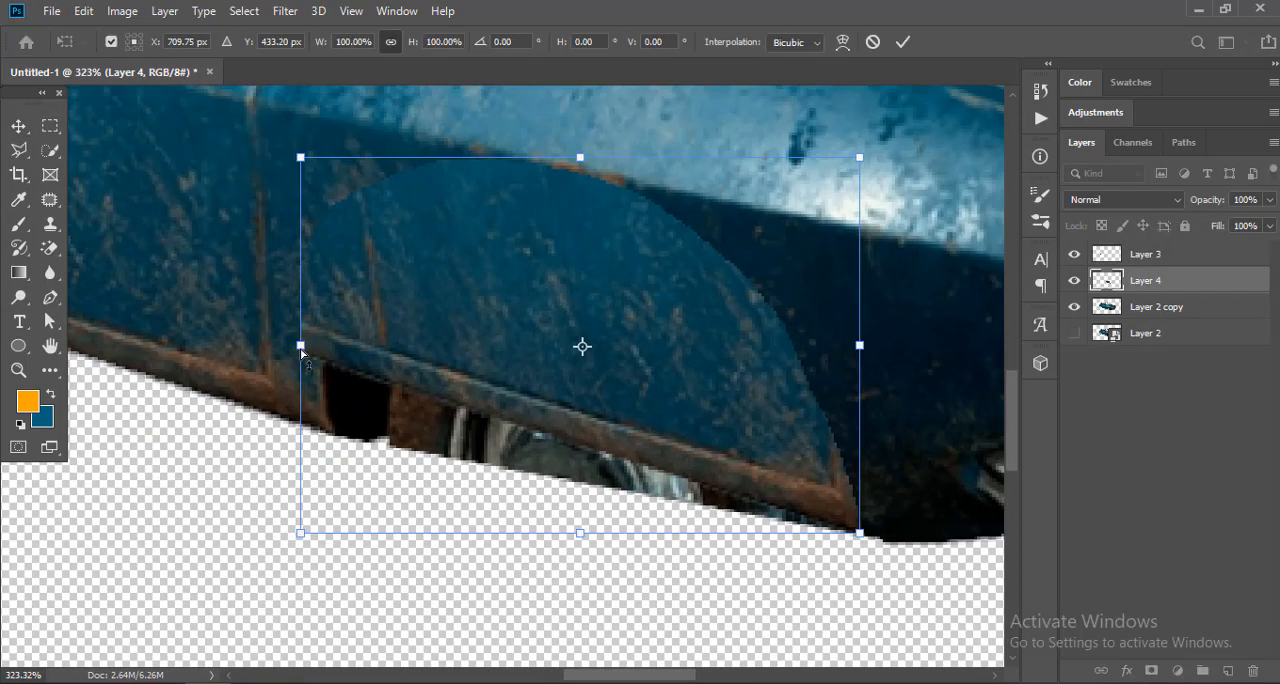
{"action": "left_click_drag", "start_coordinate": [301, 352], "coordinate": [291, 424]}
{"action": "scroll", "coordinate": [279, 409], "scroll_direction": "down", "scroll_amount": 3}
Step: Warp the door piece to cover the front wheel arch and follow the surrounding bodywork
{"action": "key", "text": "alt+e"}
{"action": "key", "text": "a"}
{"action": "key", "text": "w"}
{"action": "scroll", "coordinate": [313, 321], "scroll_direction": "up", "scroll_amount": 2}
{"action": "left_click_drag", "start_coordinate": [388, 287], "coordinate": [364, 262]}
{"action": "left_click_drag", "start_coordinate": [292, 313], "coordinate": [275, 305]}
{"action": "left_click_drag", "start_coordinate": [694, 422], "coordinate": [722, 424]}
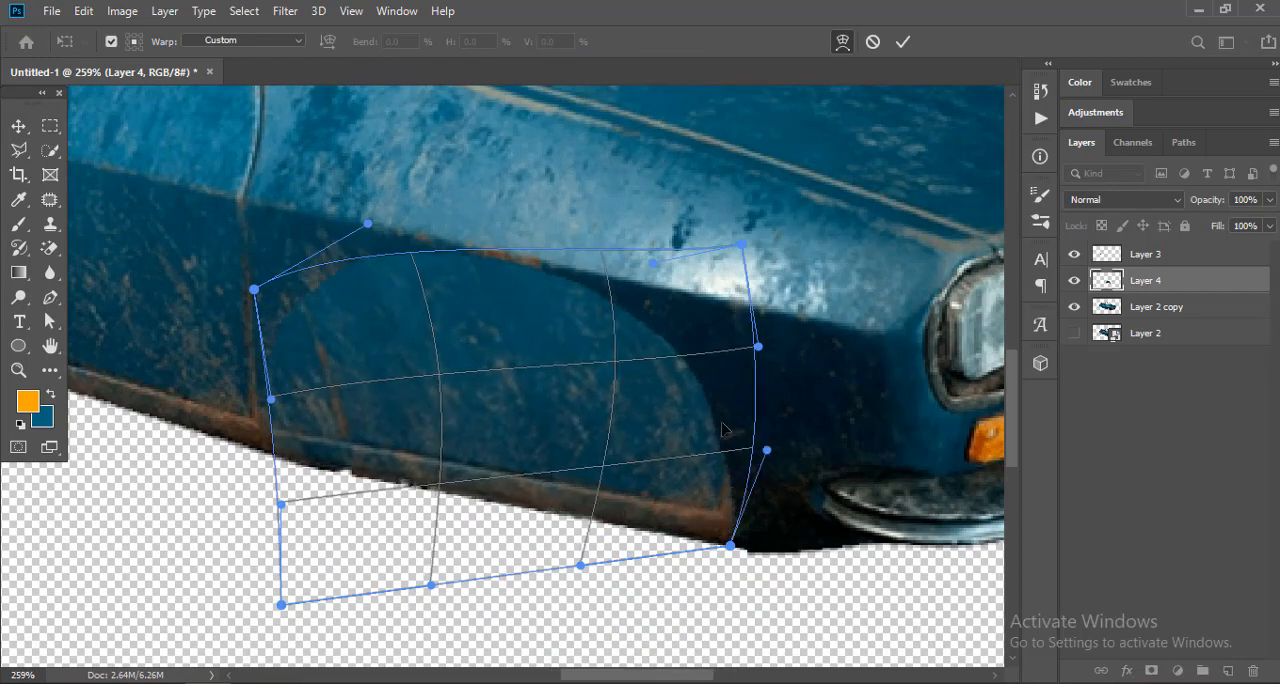
{"action": "left_click", "coordinate": [903, 41]}
{"action": "scroll", "coordinate": [655, 472], "scroll_direction": "down", "scroll_amount": 4}
{"action": "scroll", "coordinate": [655, 472], "scroll_direction": "up", "scroll_amount": 1}
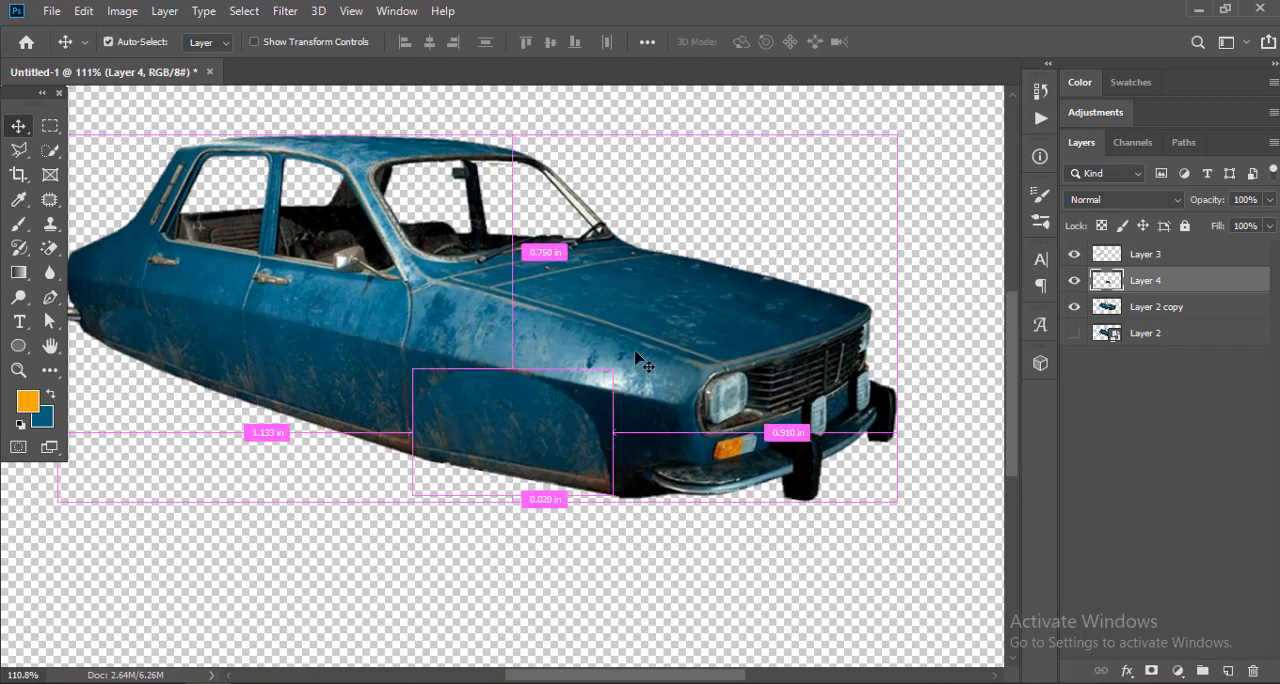
Step: Darken the front arch piece with Levels, setting the black input to 15 and lowering the midtones slightly
{"action": "key", "text": "ctrl+l"}
{"action": "left_click_drag", "start_coordinate": [628, 273], "coordinate": [644, 273]}
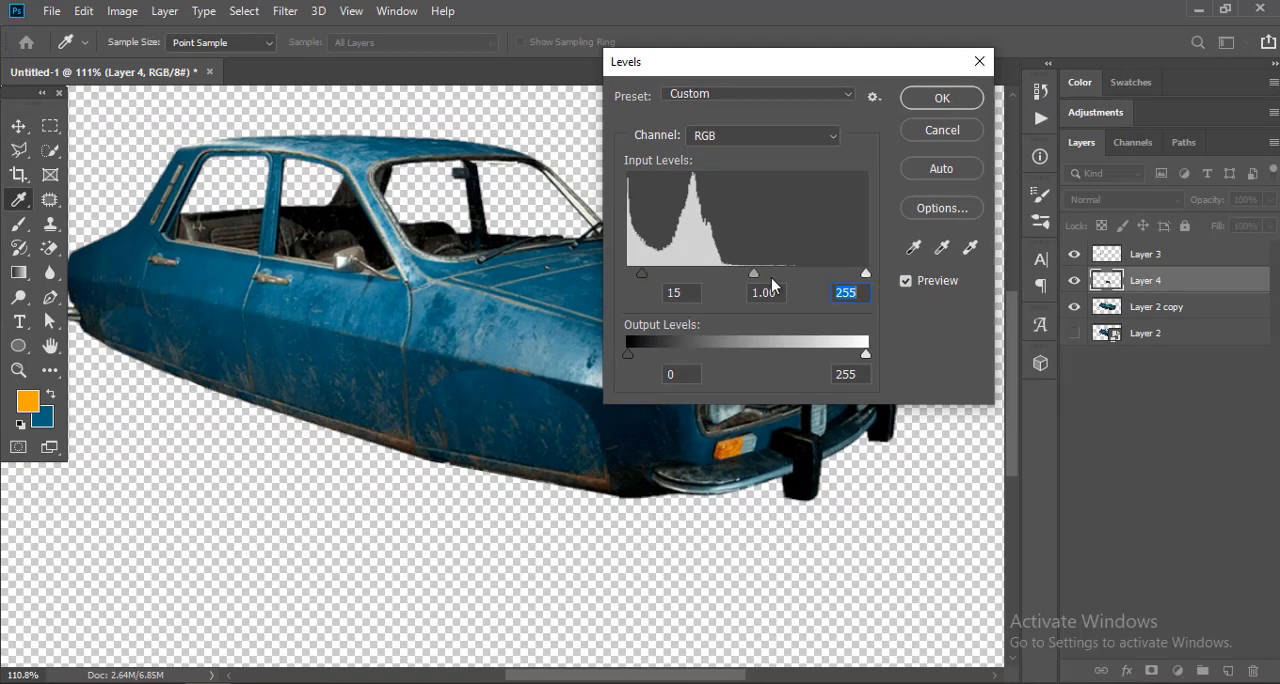
{"action": "left_click_drag", "start_coordinate": [754, 273], "coordinate": [759, 273]}
{"action": "key", "text": "Return"}
Step: Merge Layer 3, Layer 4 and Layer 2 copy into one layer
{"action": "left_click", "coordinate": [1150, 264], "text": "ctrl"}
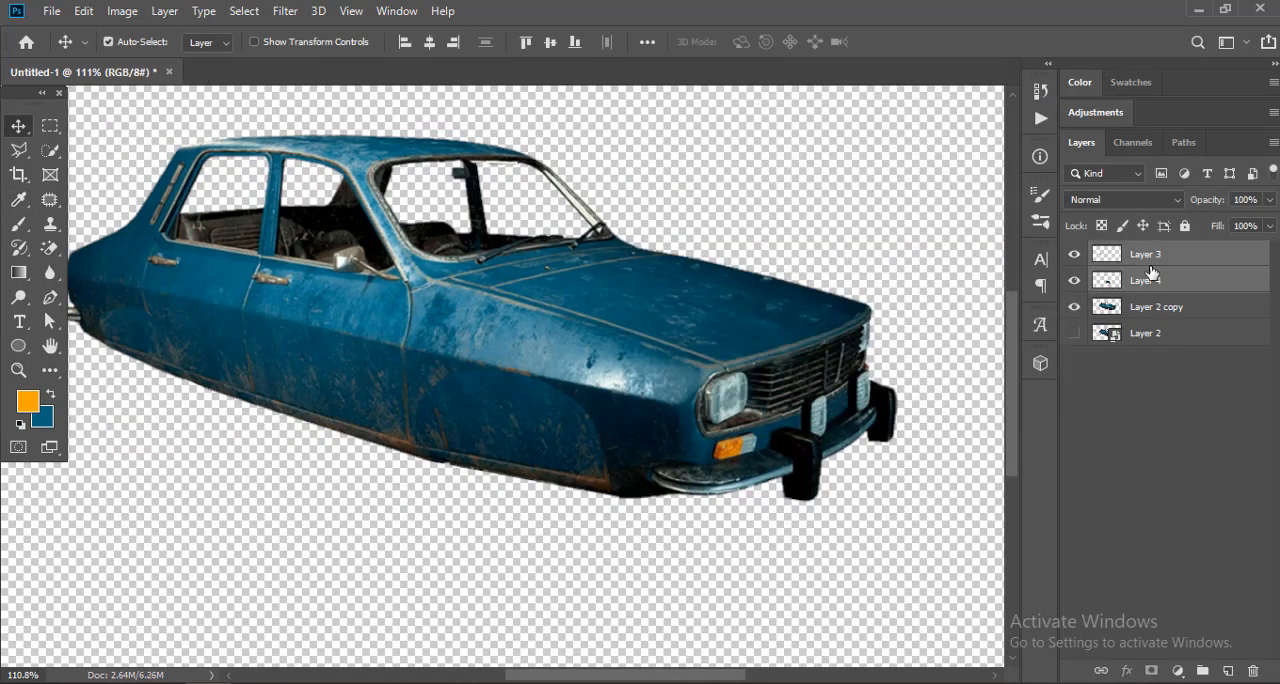
{"action": "left_click", "coordinate": [1150, 308], "text": "ctrl"}
{"action": "right_click", "coordinate": [1154, 292]}
{"action": "left_click", "coordinate": [940, 623]}
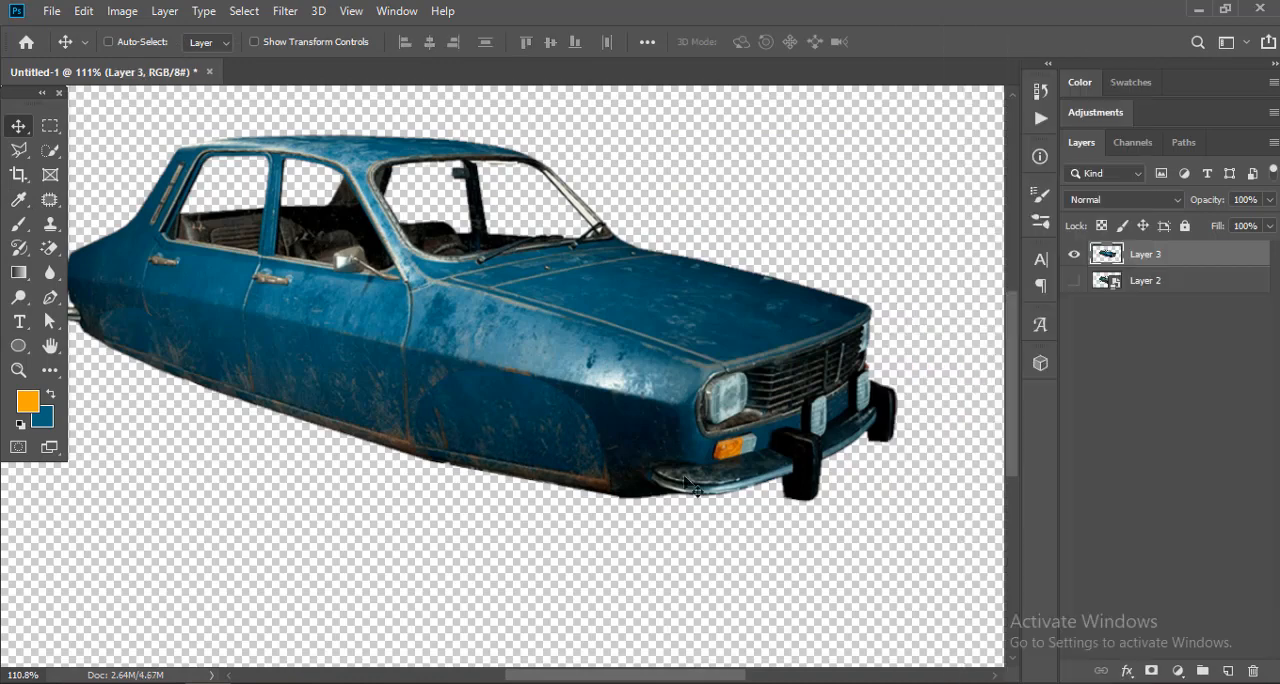
{"action": "scroll", "coordinate": [690, 460], "scroll_direction": "down", "scroll_amount": 3}
{"action": "left_click_drag", "start_coordinate": [690, 455], "coordinate": [678, 430]}
{"action": "key", "text": "ctrl+z"}
Step: Blend the seam along the bumper-side edge of the filled front wheel arch with the Patch tool
{"action": "left_click", "coordinate": [50, 199]}
{"action": "scroll", "coordinate": [618, 460], "scroll_direction": "up", "scroll_amount": 6}
{"action": "left_click_drag", "start_coordinate": [660, 489], "coordinate": [633, 494]}
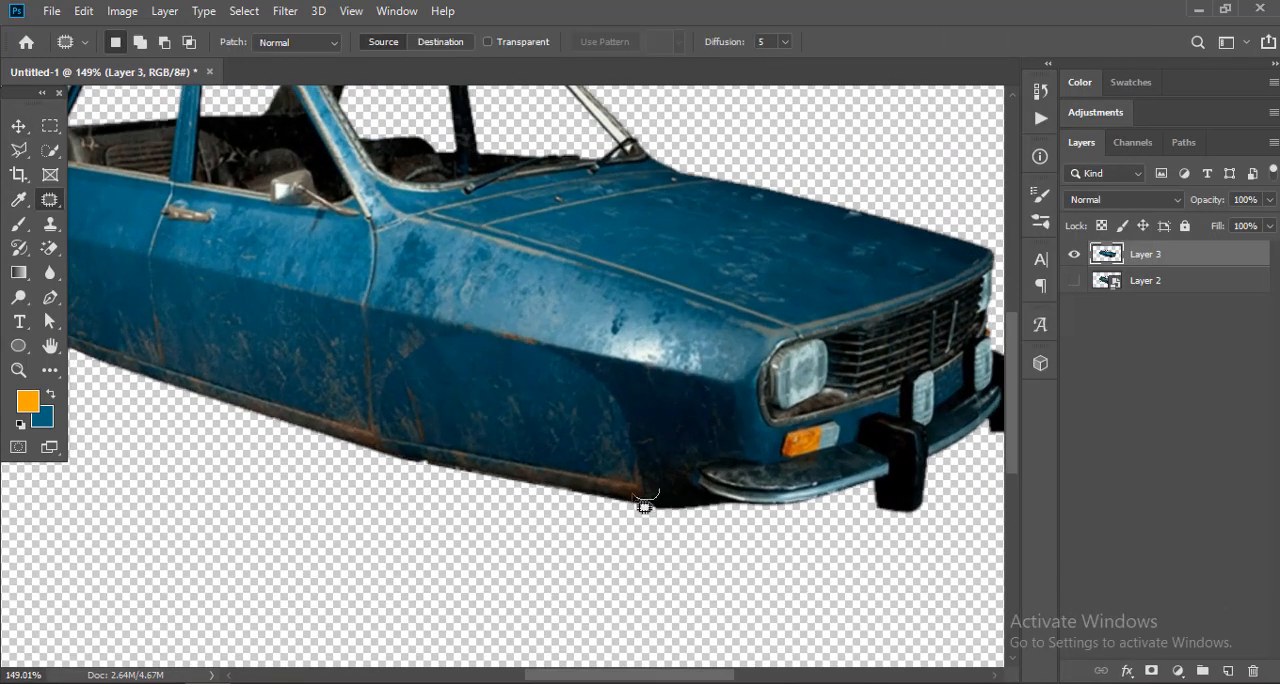
{"action": "left_click_drag", "start_coordinate": [649, 443], "coordinate": [659, 484]}
{"action": "left_click_drag", "start_coordinate": [629, 436], "coordinate": [646, 429]}
{"action": "key", "text": "ctrl+d"}
{"action": "left_click_drag", "start_coordinate": [580, 388], "coordinate": [603, 370]}
{"action": "key", "text": "ctrl+d"}
Step: Patch the remaining seams along the top and door-side edges of the filled front wheel arch
{"action": "scroll", "coordinate": [603, 370], "scroll_direction": "up", "scroll_amount": 1}
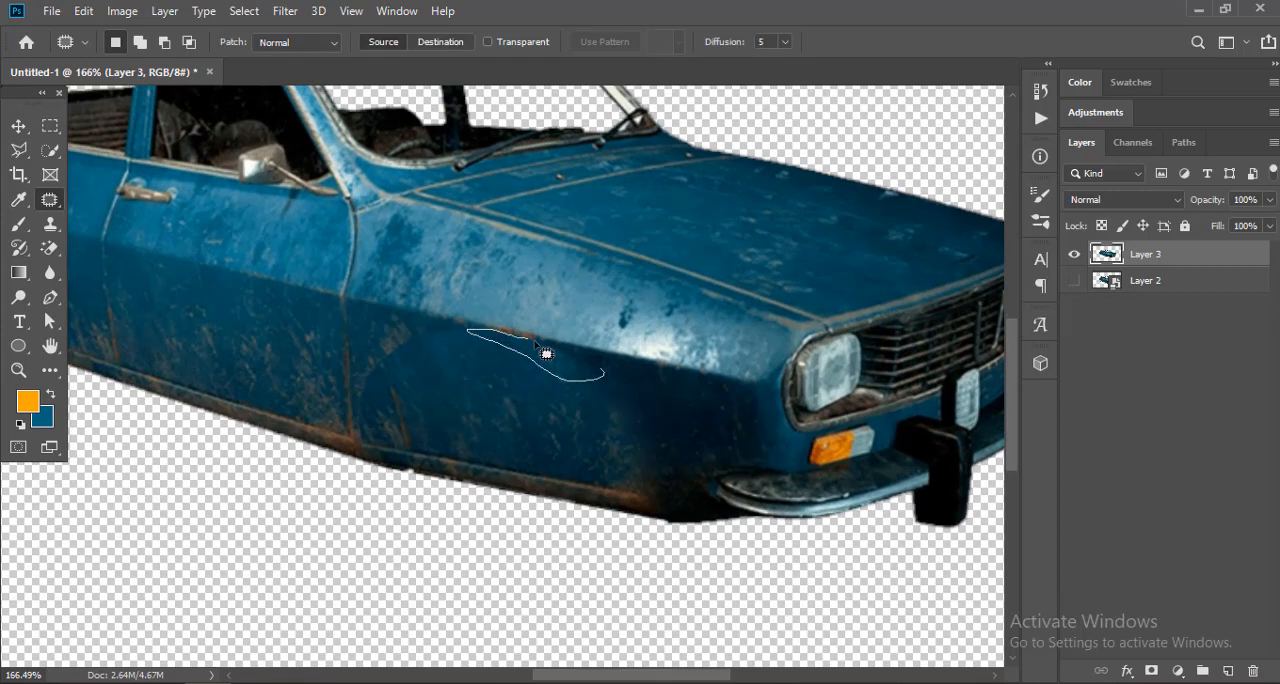
{"action": "mouse_move", "coordinate": [463, 352]}
{"action": "left_mouse_down"}
{"action": "mouse_move", "coordinate": [484, 350]}
{"action": "mouse_move", "coordinate": [520, 377]}
{"action": "left_mouse_up"}
{"action": "key", "text": "ctrl+d"}
{"action": "left_click_drag", "start_coordinate": [446, 349], "coordinate": [557, 372]}
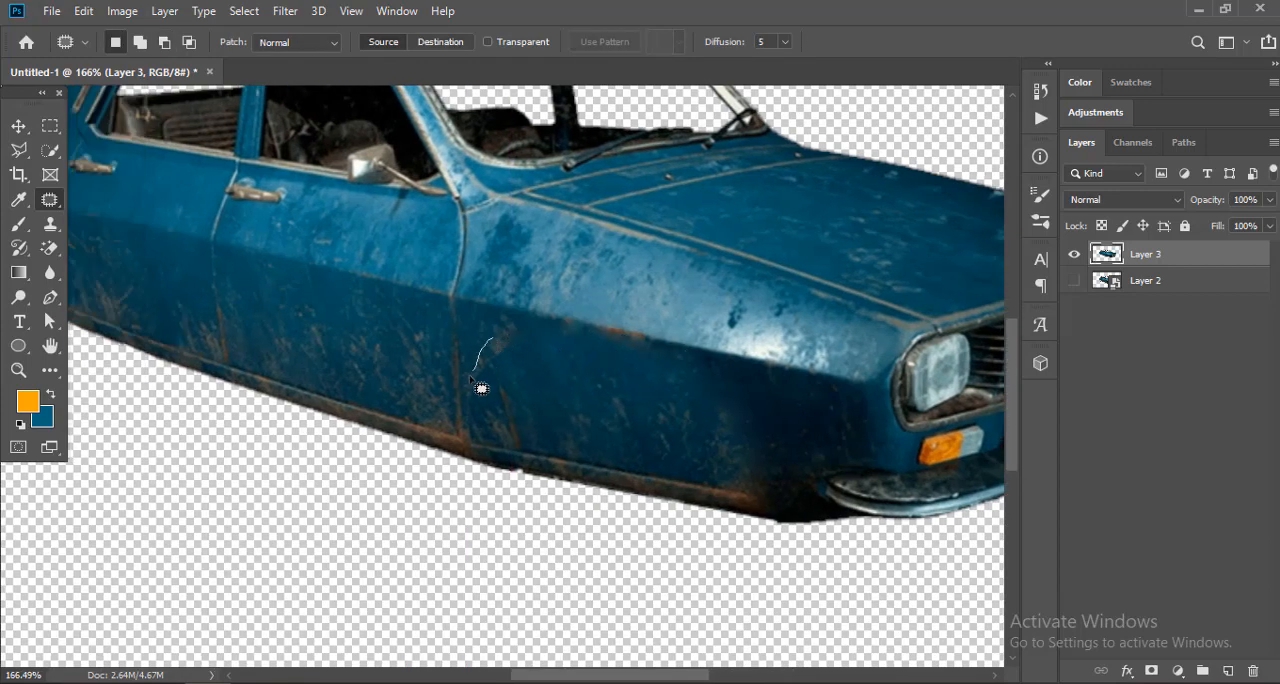
{"action": "left_click_drag", "start_coordinate": [471, 378], "coordinate": [496, 339]}
{"action": "left_click_drag", "start_coordinate": [499, 366], "coordinate": [564, 369]}
{"action": "key", "text": "ctrl+d"}
Step: Patch the leftover door seam and mismatched sill at the base of the filled front wheel arch
{"action": "mouse_move", "coordinate": [487, 423]}
{"action": "left_mouse_down"}
{"action": "mouse_move", "coordinate": [474, 446]}
{"action": "mouse_move", "coordinate": [550, 450]}
{"action": "left_mouse_up"}
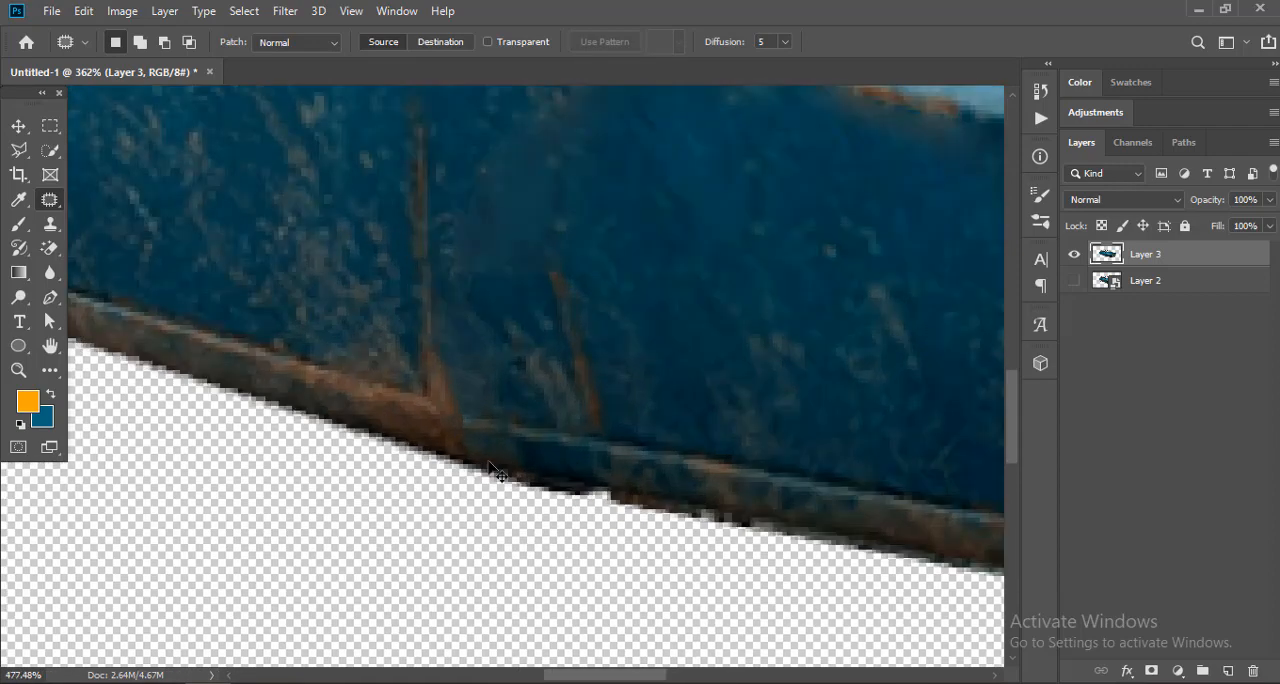
{"action": "mouse_move", "coordinate": [456, 440]}
{"action": "left_mouse_down"}
{"action": "mouse_move", "coordinate": [506, 442]}
{"action": "mouse_move", "coordinate": [357, 397]}
{"action": "left_mouse_up"}
{"action": "key", "text": "ctrl+d"}
{"action": "left_click_drag", "start_coordinate": [642, 420], "coordinate": [672, 420]}
{"action": "mouse_move", "coordinate": [627, 393]}
{"action": "left_mouse_down"}
{"action": "mouse_move", "coordinate": [597, 366]}
{"action": "mouse_move", "coordinate": [627, 392]}
{"action": "left_mouse_up"}
{"action": "left_click_drag", "start_coordinate": [597, 388], "coordinate": [645, 405]}
{"action": "key", "text": "ctrl+d"}
{"action": "left_click_drag", "start_coordinate": [635, 452], "coordinate": [632, 450]}
{"action": "key", "text": "ctrl+d"}
{"action": "scroll", "coordinate": [620, 425], "scroll_direction": "down", "scroll_amount": 5}
{"action": "scroll", "coordinate": [386, 361], "scroll_direction": "up", "scroll_amount": 9}
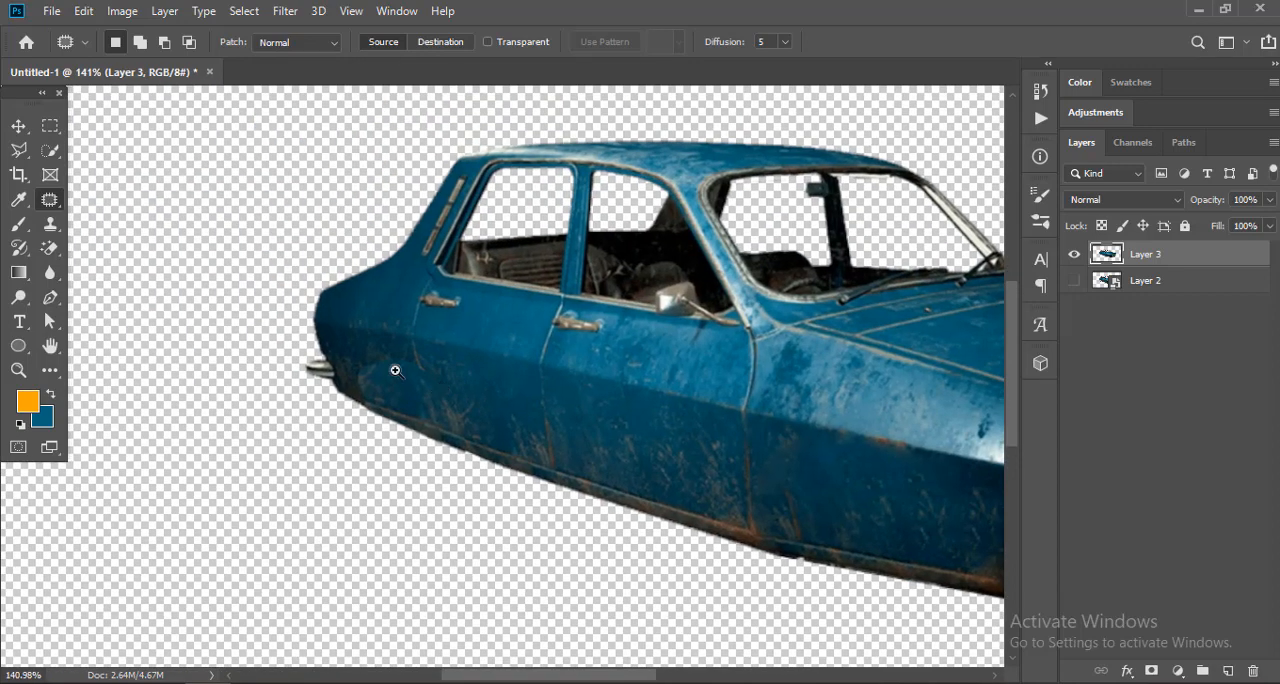
Step: Patch the seam along the door-side edge of the filled rear wheel arch
{"action": "mouse_move", "coordinate": [481, 390]}
{"action": "left_mouse_down"}
{"action": "mouse_move", "coordinate": [409, 366]}
{"action": "mouse_move", "coordinate": [478, 388]}
{"action": "left_mouse_up"}
{"action": "left_click_drag", "start_coordinate": [447, 388], "coordinate": [431, 350]}
{"action": "key", "text": "ctrl+d"}
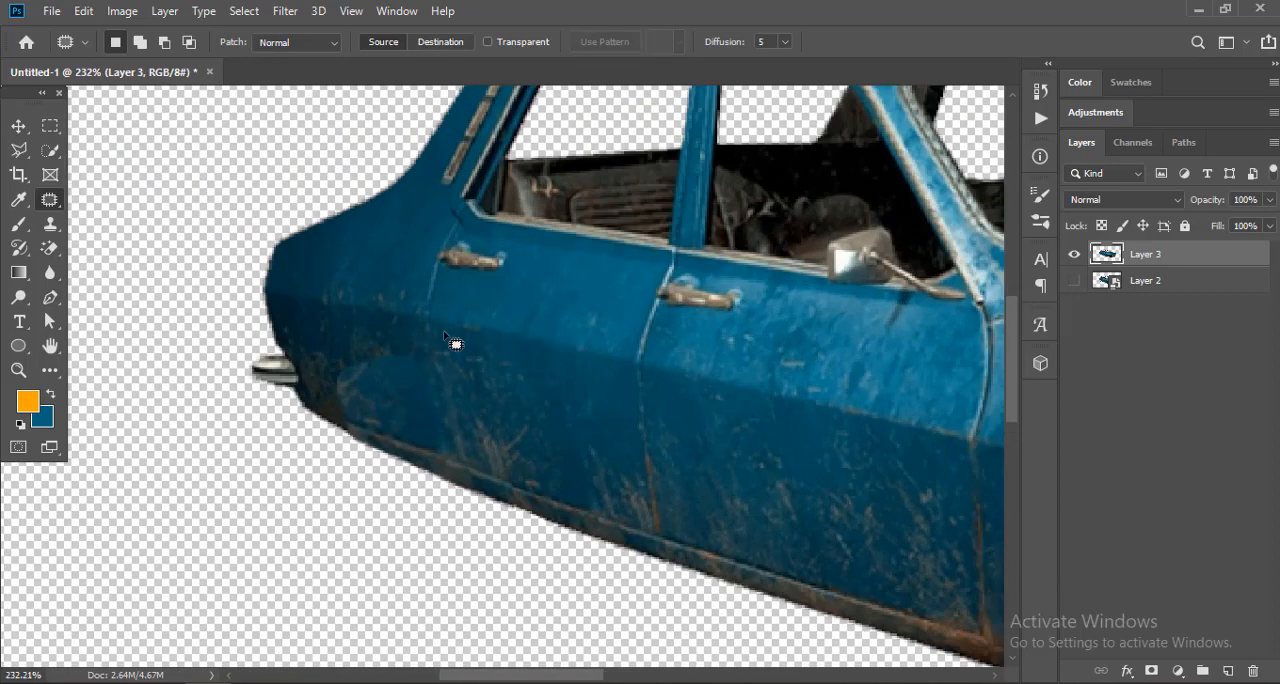
{"action": "scroll", "coordinate": [467, 371], "scroll_direction": "down", "scroll_amount": 3}
{"action": "scroll", "coordinate": [529, 391], "scroll_direction": "up", "scroll_amount": 2}
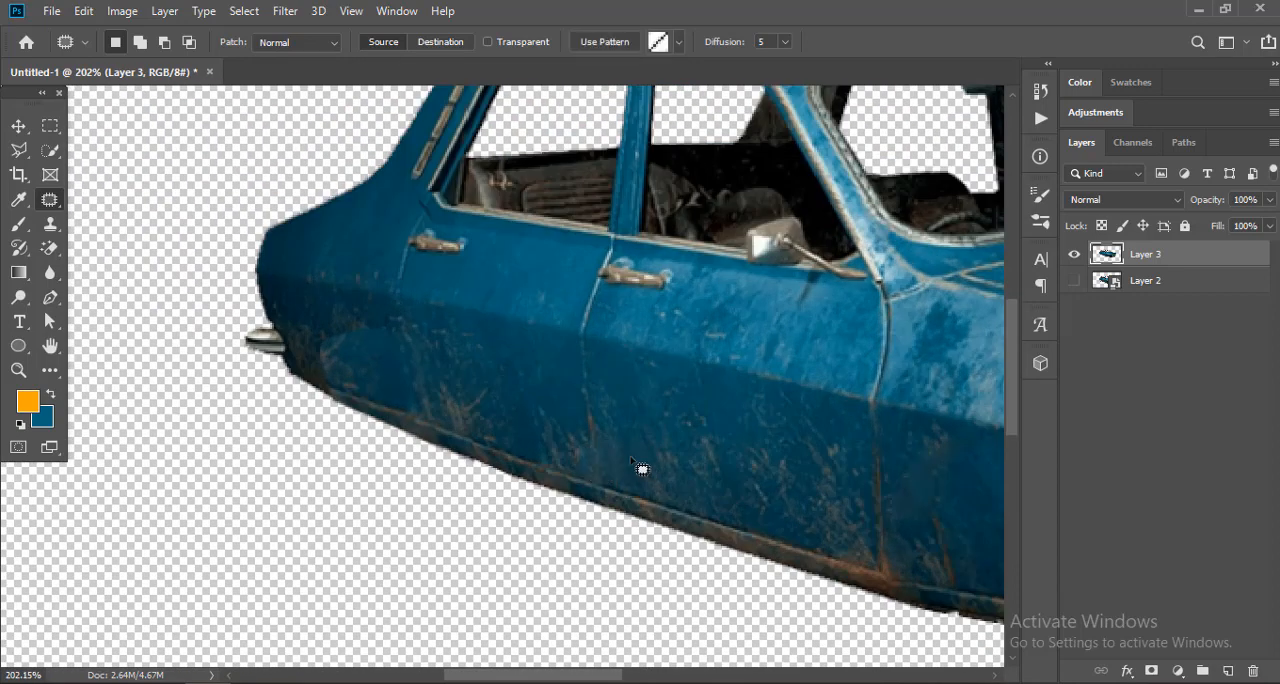
Step: Patch out the lower parts of the panel gaps on both sides of the front door
{"action": "scroll", "coordinate": [545, 358], "scroll_direction": "down", "scroll_amount": 3}
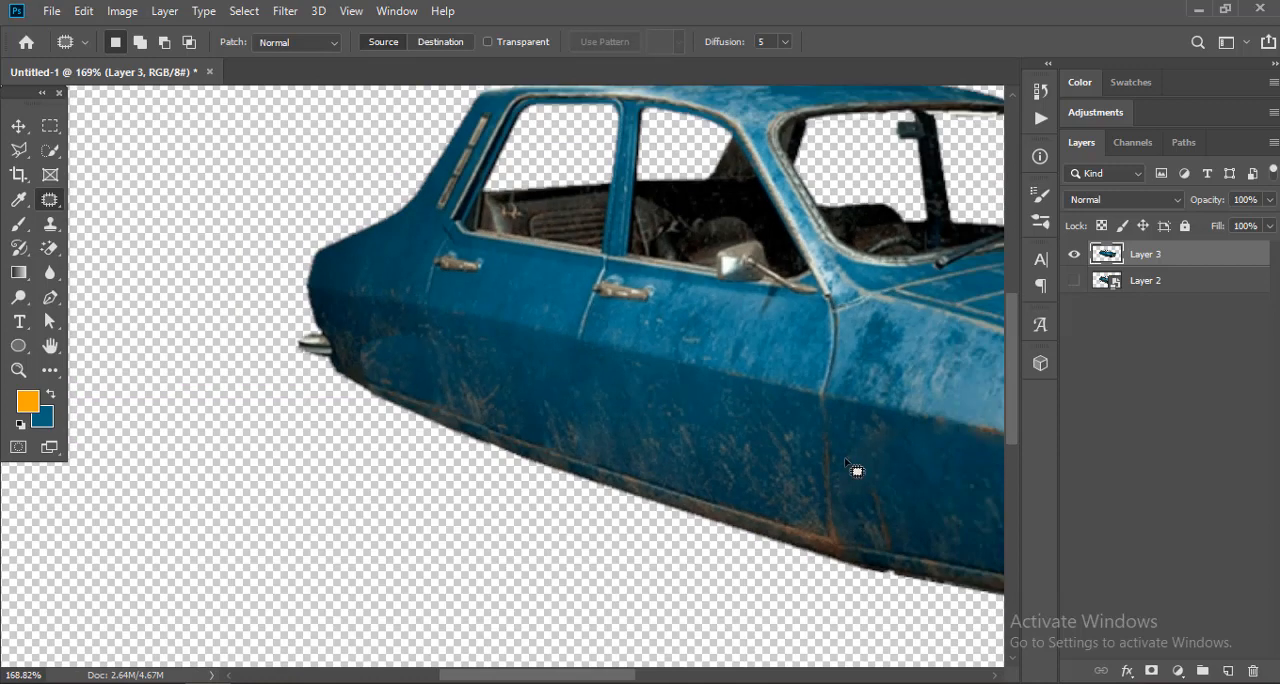
{"action": "scroll", "coordinate": [583, 429], "scroll_direction": "up", "scroll_amount": 2}
{"action": "key", "text": "ctrl+d"}
{"action": "mouse_move", "coordinate": [584, 377]}
{"action": "left_mouse_down"}
{"action": "mouse_move", "coordinate": [546, 306]}
{"action": "mouse_move", "coordinate": [583, 356]}
{"action": "left_mouse_up"}
{"action": "key", "text": "ctrl+d"}
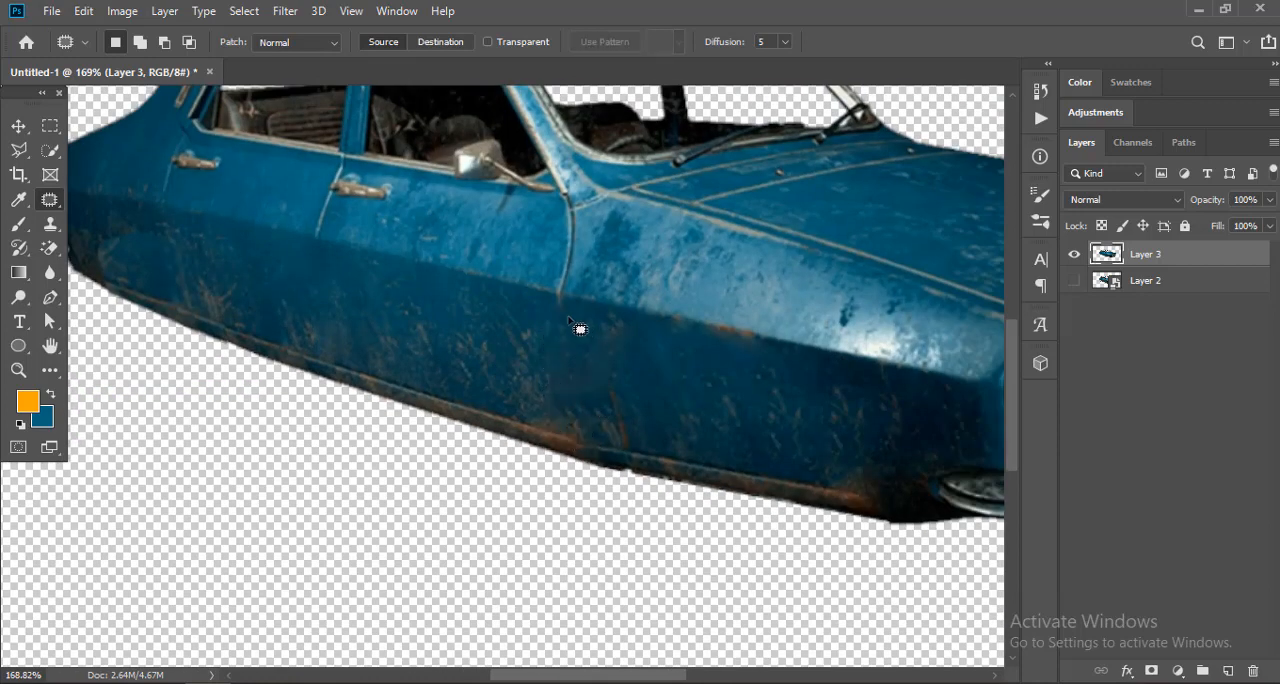
Step: Patch the remaining end of the gap behind the front fender and the blemish just above the sill
{"action": "left_click_drag", "start_coordinate": [566, 314], "coordinate": [572, 308]}
{"action": "left_click_drag", "start_coordinate": [568, 309], "coordinate": [568, 334]}
{"action": "key", "text": "ctrl+d"}
{"action": "mouse_move", "coordinate": [645, 438]}
{"action": "left_mouse_down"}
{"action": "mouse_move", "coordinate": [626, 444]}
{"action": "mouse_move", "coordinate": [644, 434]}
{"action": "left_mouse_up"}
{"action": "left_click_drag", "start_coordinate": [622, 424], "coordinate": [640, 424]}
{"action": "key", "text": "ctrl+d"}
{"action": "scroll", "coordinate": [640, 440], "scroll_direction": "down", "scroll_amount": 3}
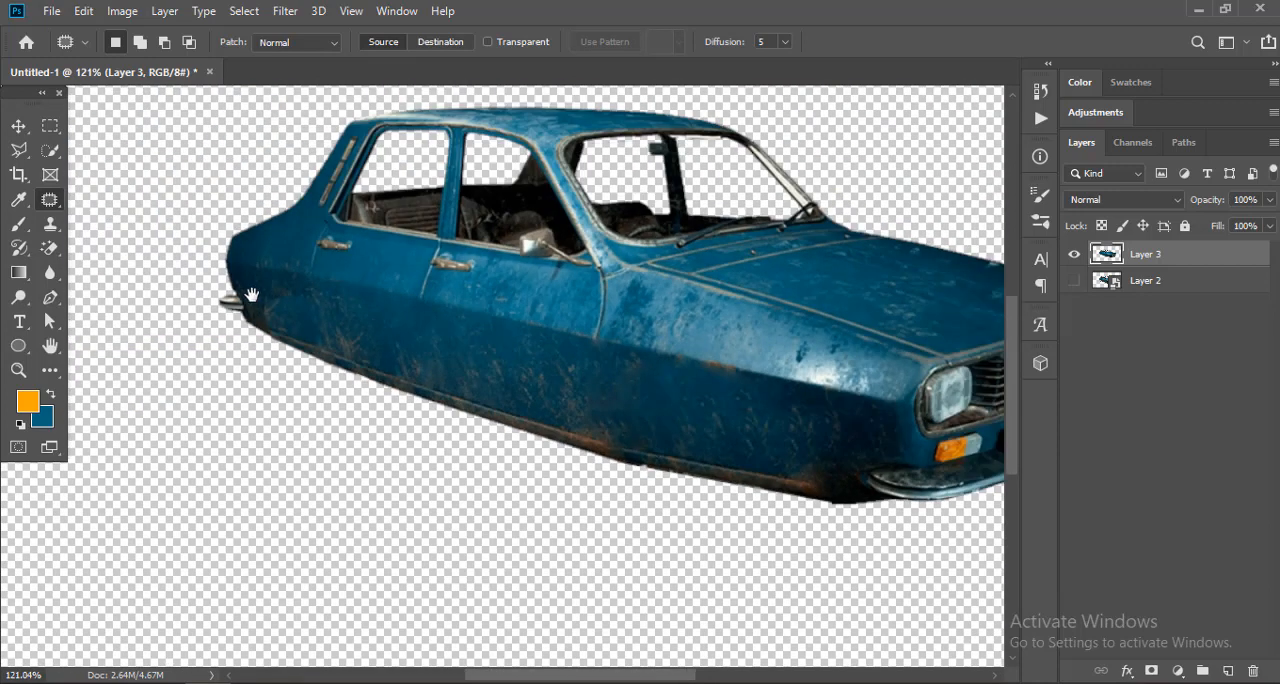
Step: Patch the leftover curved edge of the filled rear wheel arch with nearby bodywork
{"action": "scroll", "coordinate": [432, 434], "scroll_direction": "up", "scroll_amount": 4}
{"action": "mouse_move", "coordinate": [440, 370]}
{"action": "left_mouse_down"}
{"action": "mouse_move", "coordinate": [418, 360]}
{"action": "mouse_move", "coordinate": [562, 403]}
{"action": "left_mouse_up"}
{"action": "key", "text": "ctrl+d"}
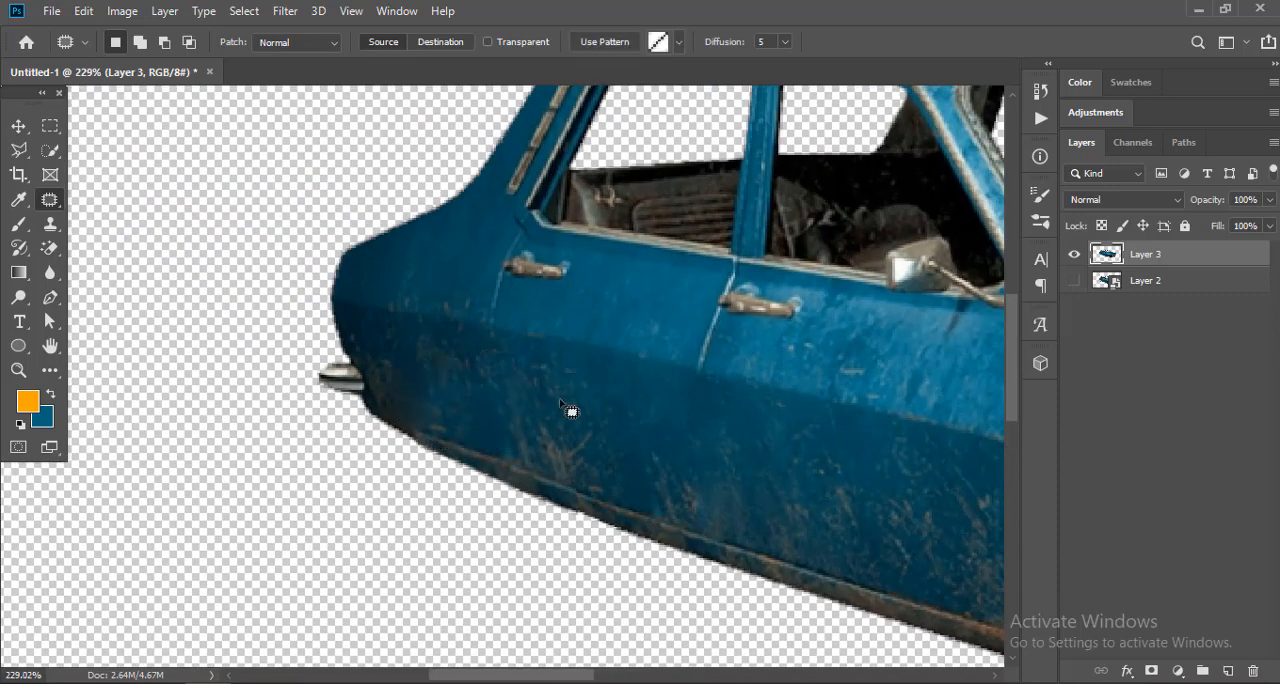
{"action": "scroll", "coordinate": [451, 410], "scroll_direction": "down", "scroll_amount": 5}
{"action": "scroll", "coordinate": [276, 374], "scroll_direction": "up", "scroll_amount": 4}
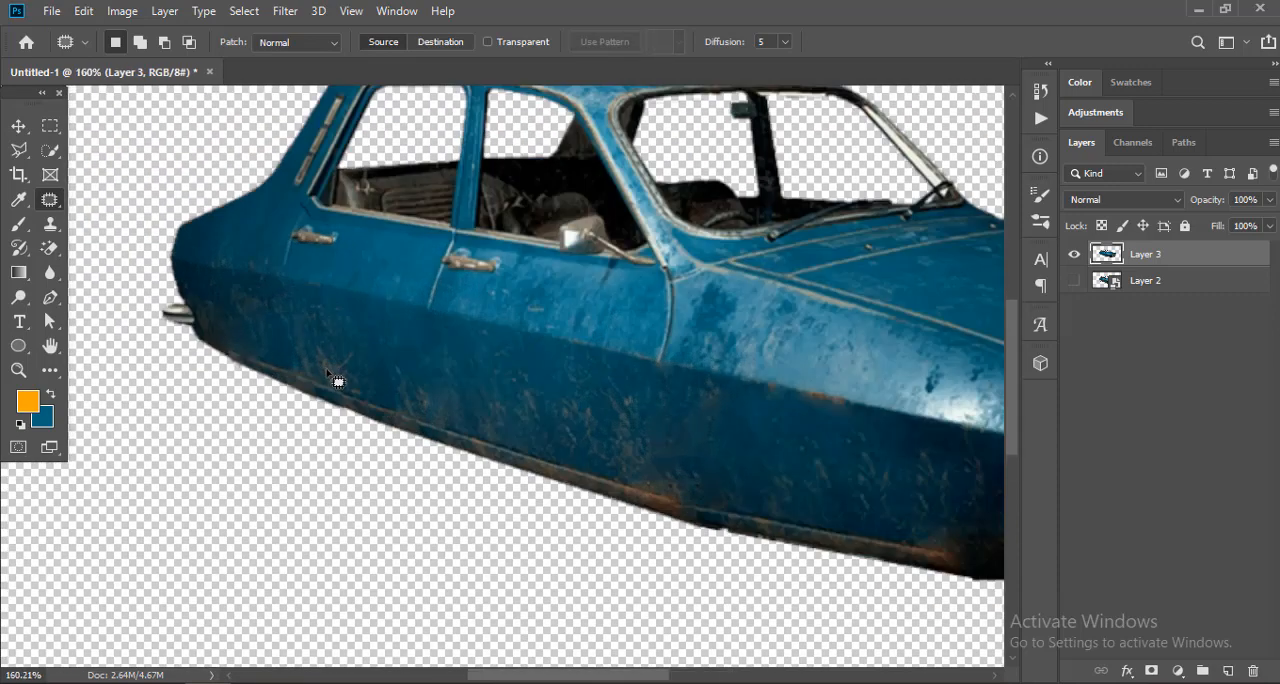
Step: Patch the conspicuous scratches on the lower bodywork of the filled rear wheel area
{"action": "left_click_drag", "start_coordinate": [330, 379], "coordinate": [328, 373]}
{"action": "mouse_move", "coordinate": [322, 362]}
{"action": "left_mouse_down"}
{"action": "mouse_move", "coordinate": [350, 355]}
{"action": "mouse_move", "coordinate": [346, 365]}
{"action": "left_mouse_up"}
{"action": "key", "text": "ctrl+d"}
{"action": "key", "text": "ctrl+d"}
{"action": "scroll", "coordinate": [330, 330], "scroll_direction": "down", "scroll_amount": 3}
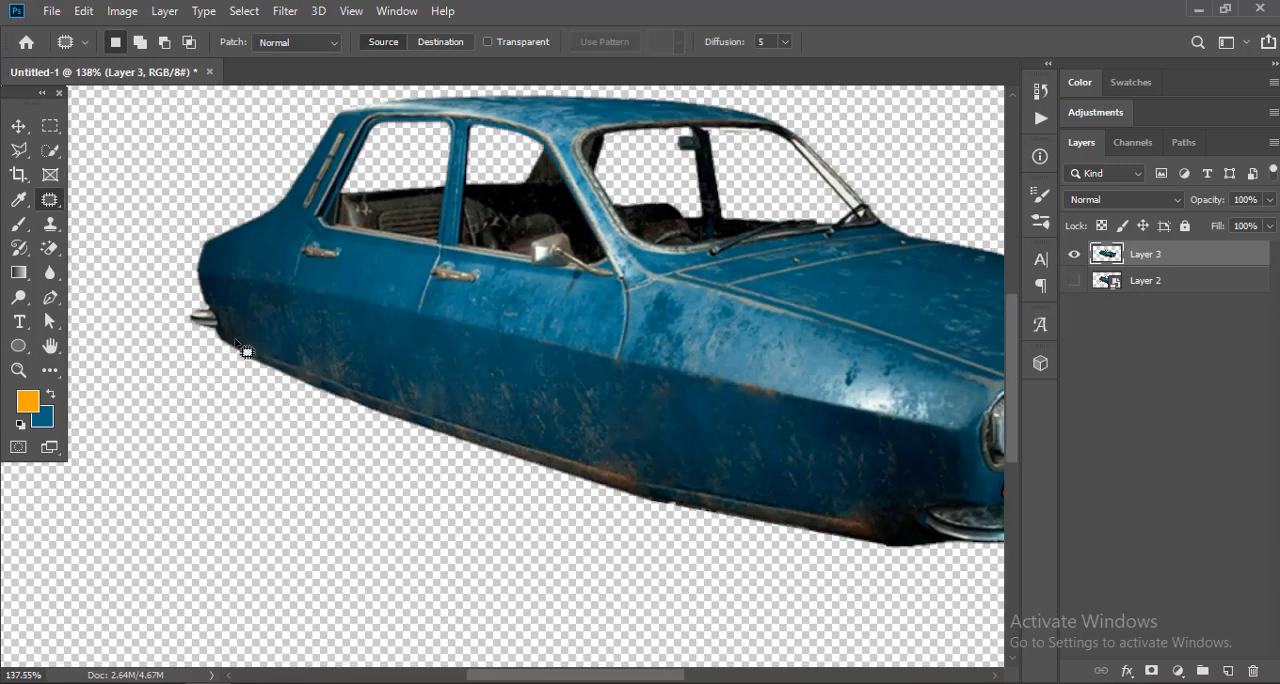
Step: Select the rear bumper stub with the Polygonal Lasso tool and delete it from the car
{"action": "scroll", "coordinate": [198, 313], "scroll_direction": "up", "scroll_amount": 4}
{"action": "key", "text": "l"}
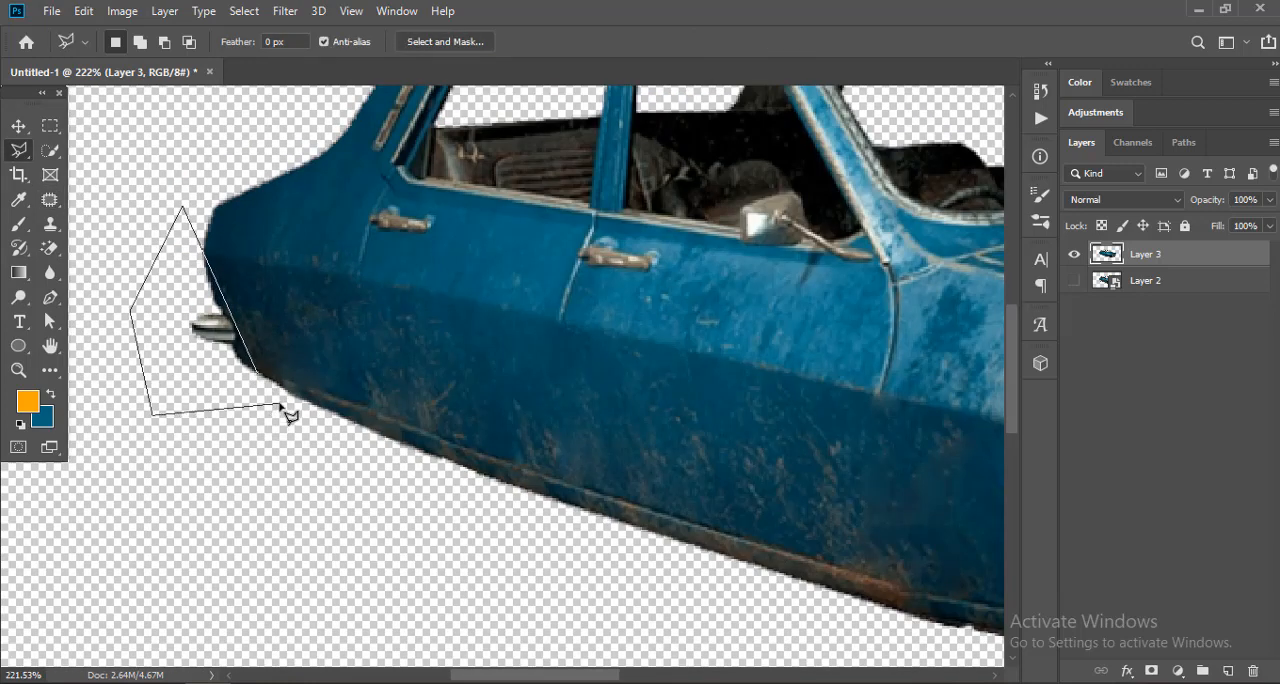
{"action": "double_click", "coordinate": [280, 418]}
{"action": "key", "text": "Delete"}
{"action": "key", "text": "ctrl+d"}
{"action": "key", "text": "v"}
{"action": "scroll", "coordinate": [214, 377], "scroll_direction": "down", "scroll_amount": 5}
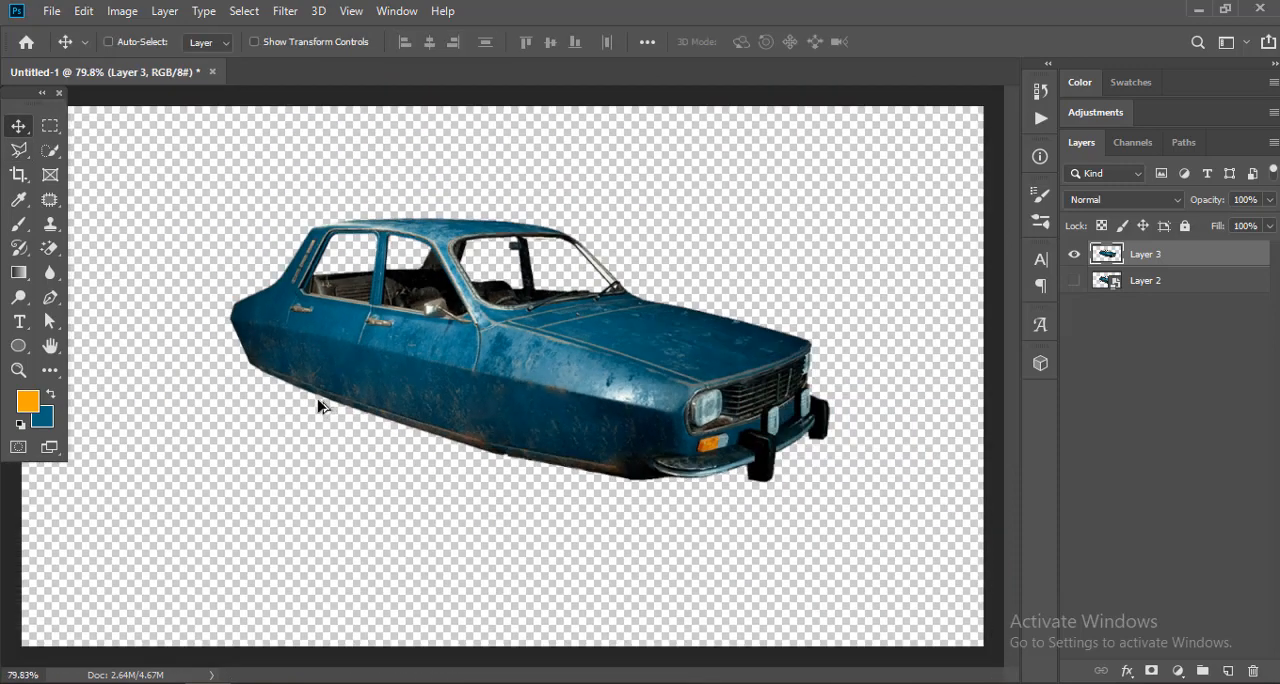
Step: Trim the uneven bottom edge of the body beside the front bumper using a polygonal lasso selection
{"action": "scroll", "coordinate": [322, 406], "scroll_direction": "up", "scroll_amount": 3}
{"action": "scroll", "coordinate": [545, 460], "scroll_direction": "down", "scroll_amount": 2}
{"action": "key", "text": "p"}
{"action": "scroll", "coordinate": [690, 500], "scroll_direction": "up", "scroll_amount": 4}
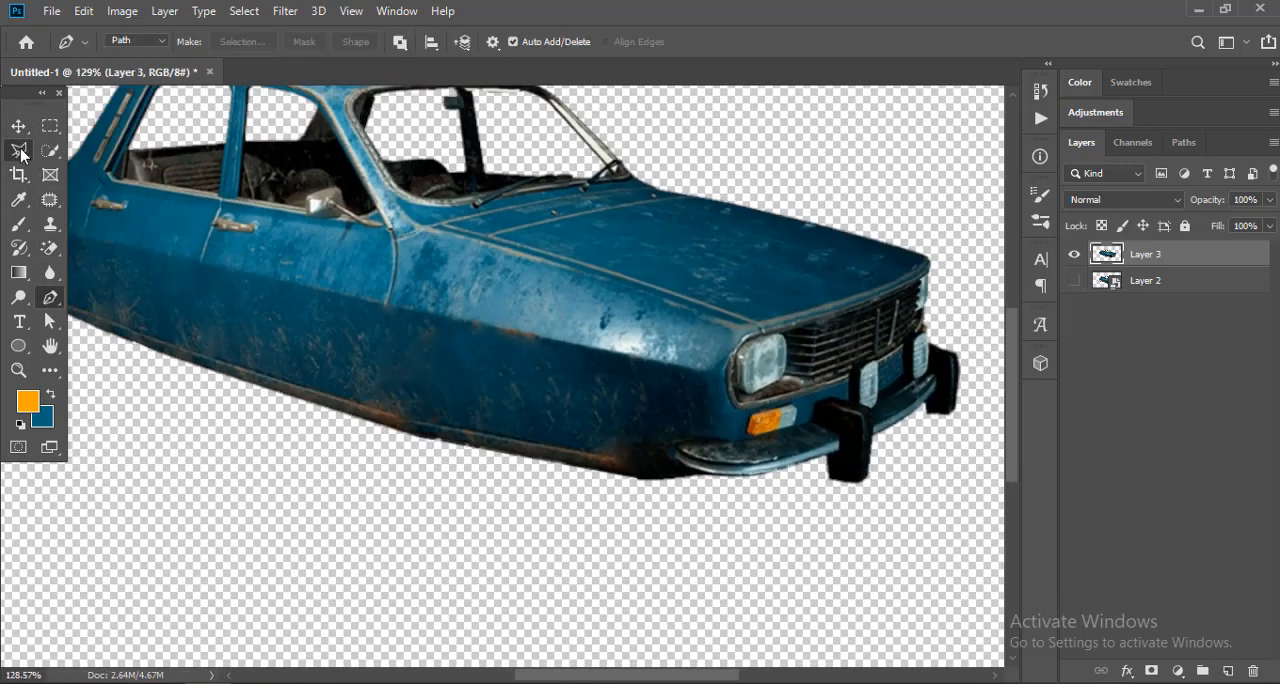
{"action": "left_click", "coordinate": [20, 152]}
{"action": "scroll", "coordinate": [600, 480], "scroll_direction": "up", "scroll_amount": 5}
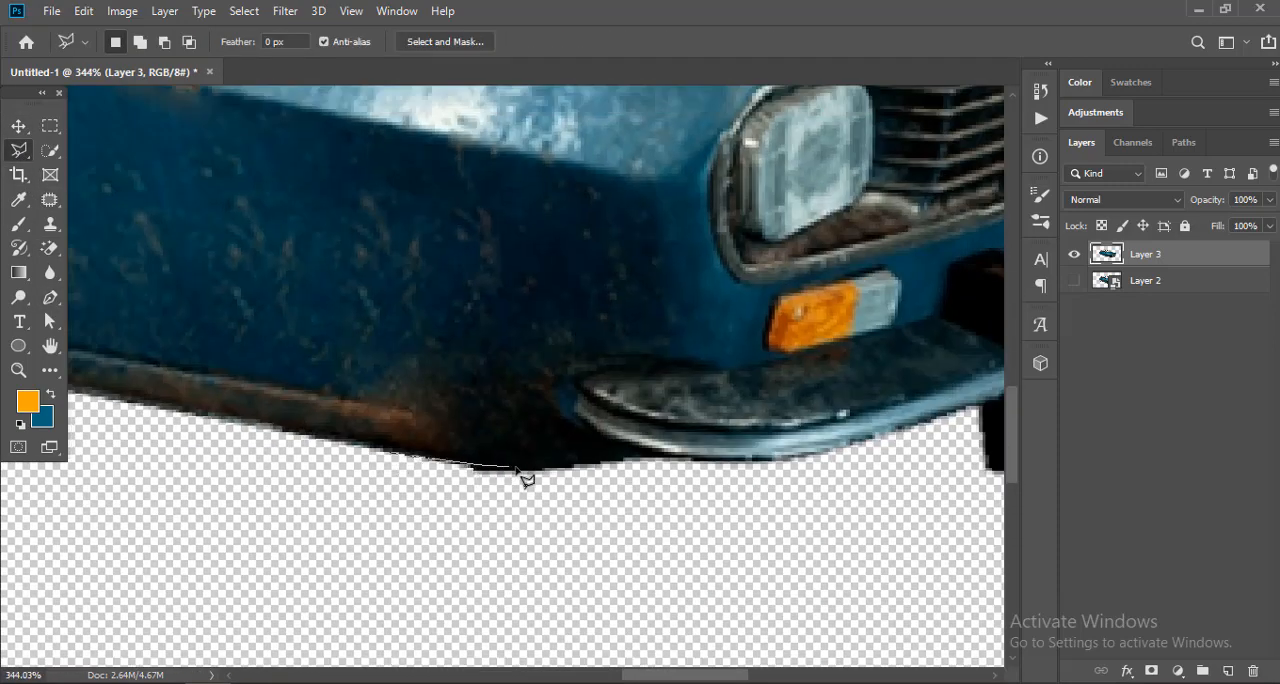
{"action": "left_click", "coordinate": [400, 534]}
{"action": "double_click", "coordinate": [299, 468]}
{"action": "key", "text": "Delete"}
{"action": "key", "text": "ctrl+d"}
{"action": "scroll", "coordinate": [549, 452], "scroll_direction": "down", "scroll_amount": 15}
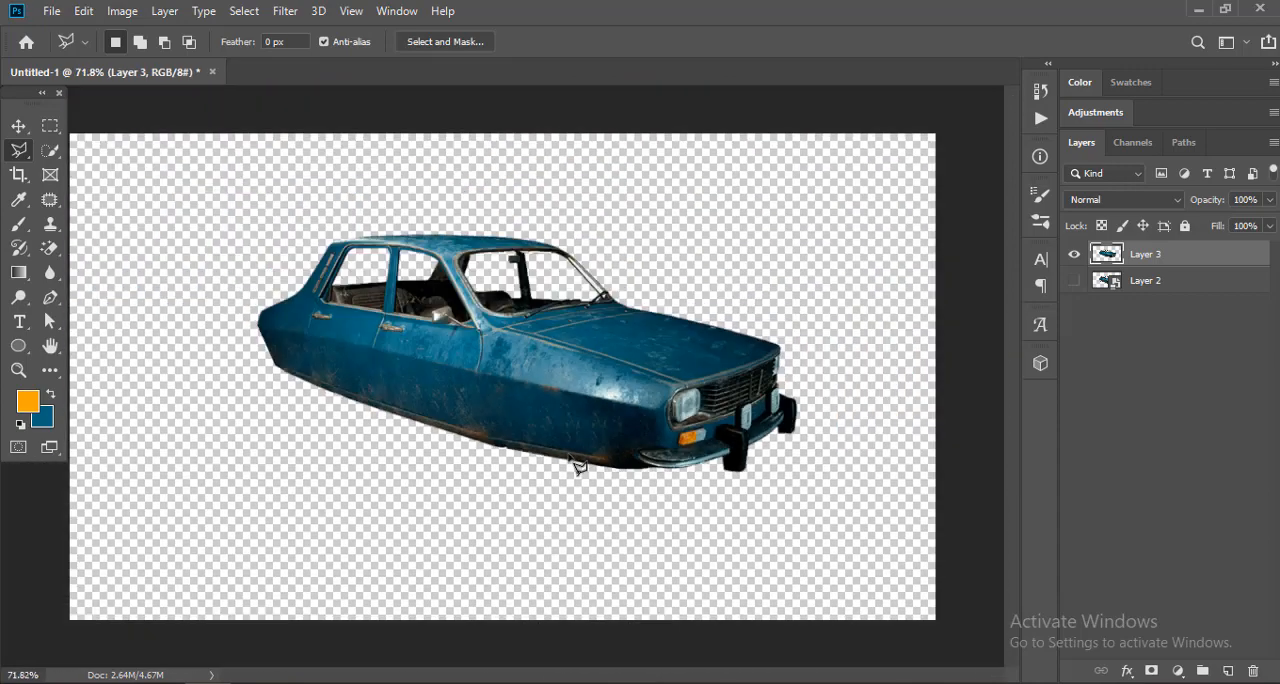
Step: Draw a Pen path along the sill from the front bumper to the rear corner, looping through the empty area below
{"action": "scroll", "coordinate": [560, 450], "scroll_direction": "up", "scroll_amount": 5}
{"action": "left_click", "coordinate": [50, 299]}
{"action": "scroll", "coordinate": [560, 460], "scroll_direction": "down", "scroll_amount": 3}
{"action": "scroll", "coordinate": [560, 467], "scroll_direction": "up", "scroll_amount": 4}
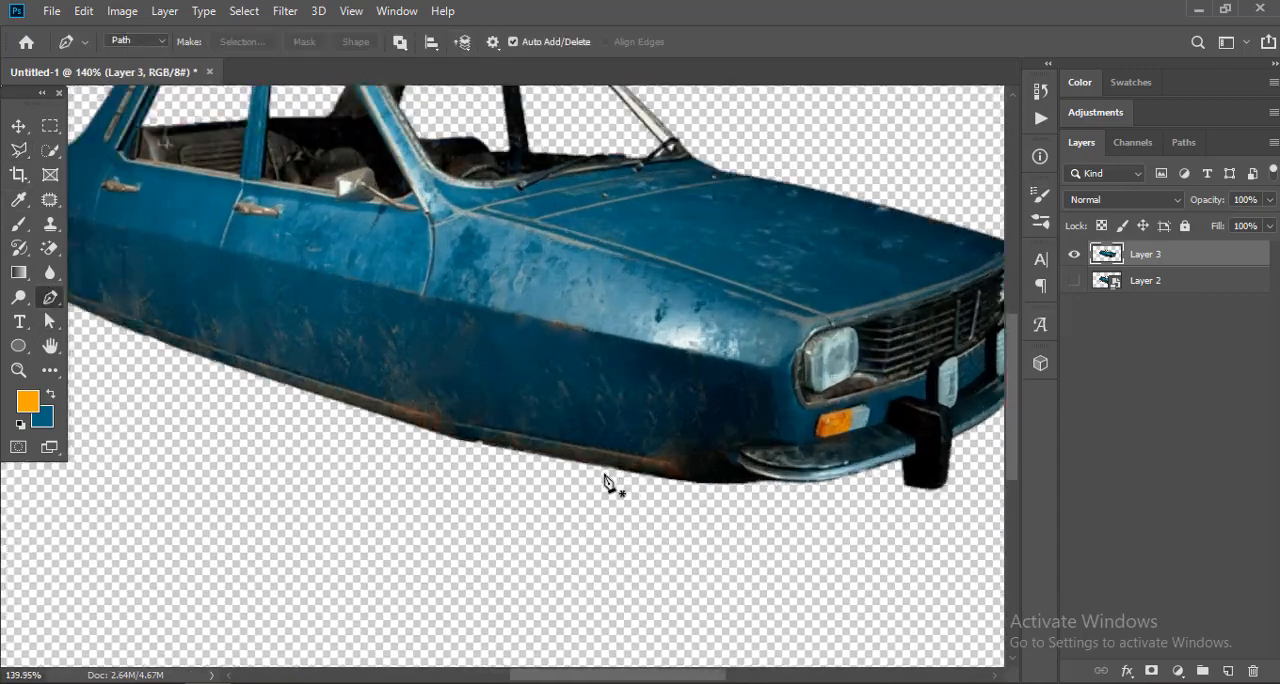
{"action": "scroll", "coordinate": [606, 476], "scroll_direction": "up", "scroll_amount": 8}
{"action": "left_click_drag", "start_coordinate": [695, 475], "coordinate": [571, 455]}
{"action": "scroll", "coordinate": [545, 458], "scroll_direction": "down", "scroll_amount": 4}
{"action": "scroll", "coordinate": [371, 434], "scroll_direction": "down", "scroll_amount": 4}
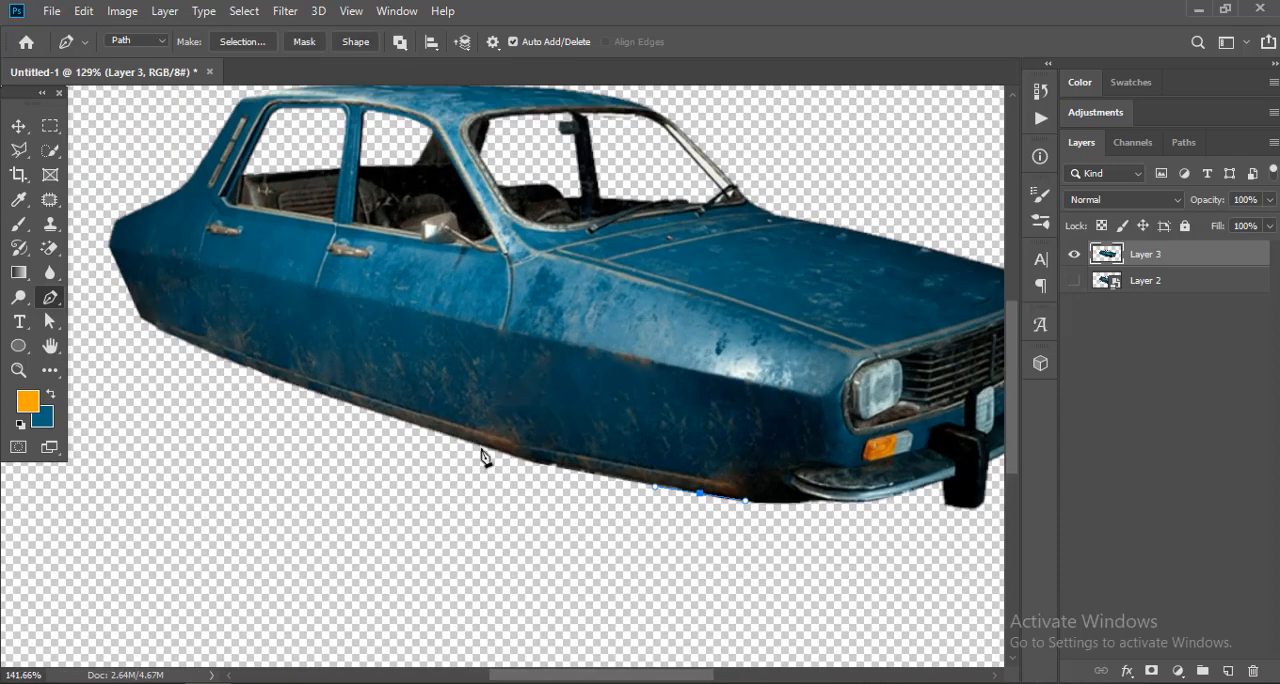
{"action": "scroll", "coordinate": [127, 325], "scroll_direction": "up", "scroll_amount": 2}
{"action": "left_click_drag", "start_coordinate": [48, 276], "coordinate": [41, 272]}
{"action": "left_click_drag", "start_coordinate": [212, 360], "coordinate": [302, 407]}
{"action": "scroll", "coordinate": [345, 393], "scroll_direction": "down", "scroll_amount": 2}
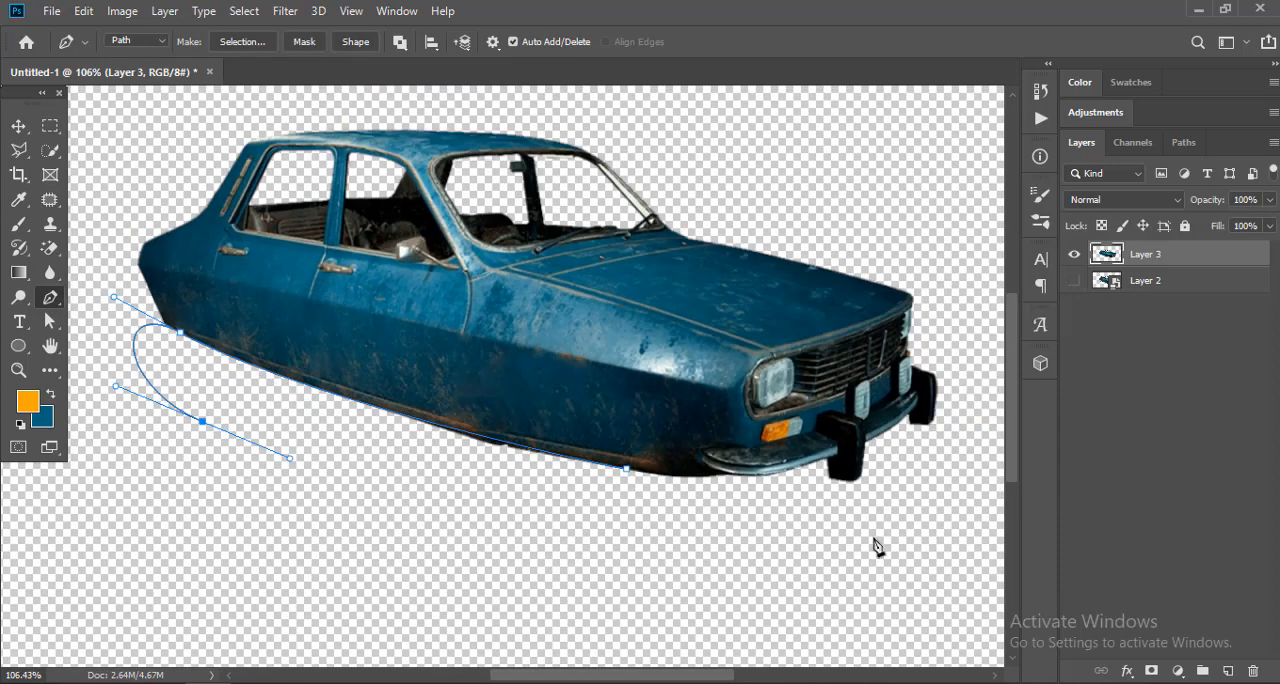
{"action": "left_click", "coordinate": [668, 510]}
Step: Convert the path to a selection, delete the uneven sill edge inside it, and deselect
{"action": "key", "text": "ctrl+Return"}
{"action": "key", "text": "Delete"}
{"action": "key", "text": "ctrl+d"}
{"action": "key", "text": "v"}
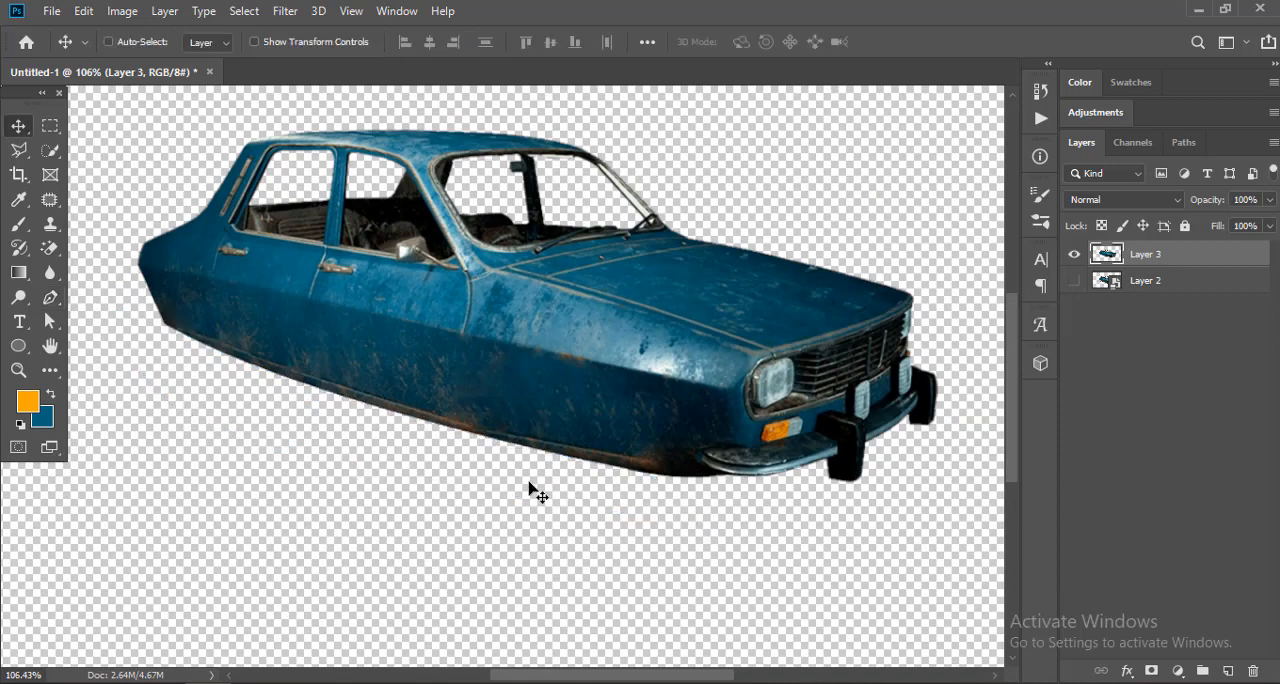
Step: Convert Layer 3 to a smart object
{"action": "scroll", "coordinate": [450, 430], "scroll_direction": "down", "scroll_amount": 2}
{"action": "scroll", "coordinate": [523, 366], "scroll_direction": "down", "scroll_amount": 1}
{"action": "scroll", "coordinate": [480, 352], "scroll_direction": "up", "scroll_amount": 2}
{"action": "scroll", "coordinate": [345, 314], "scroll_direction": "down", "scroll_amount": 1}
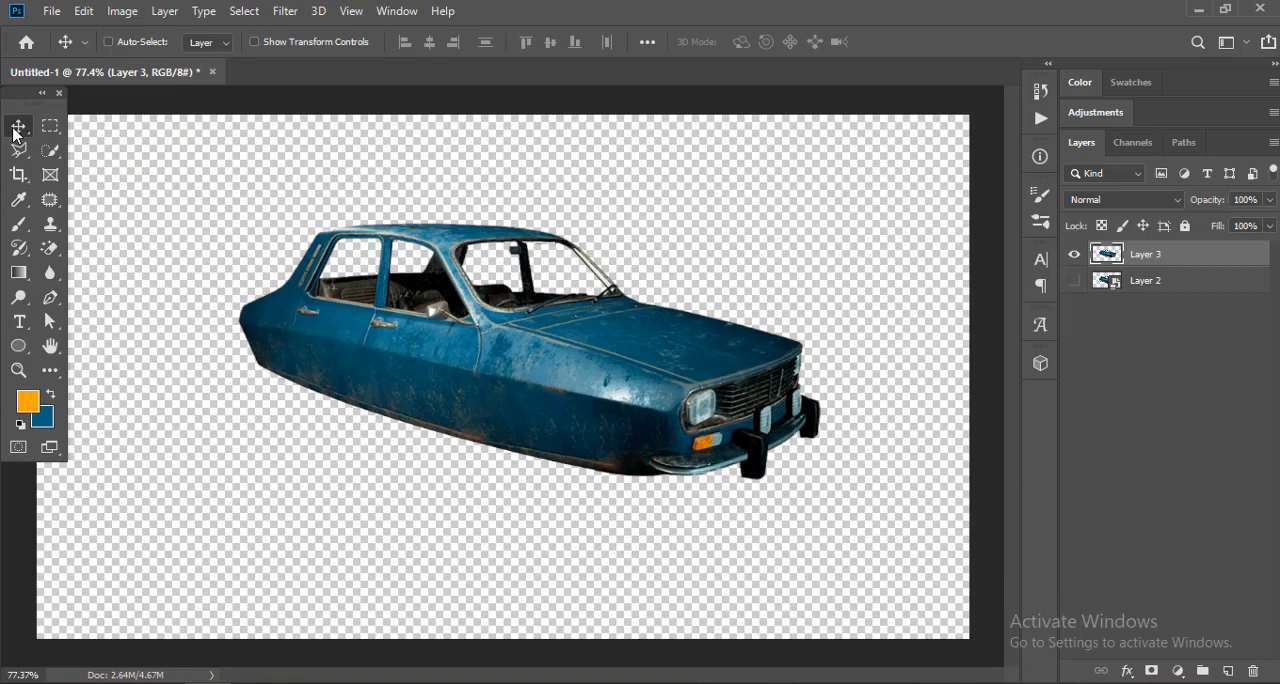
{"action": "scroll", "coordinate": [593, 369], "scroll_direction": "down", "scroll_amount": 1}
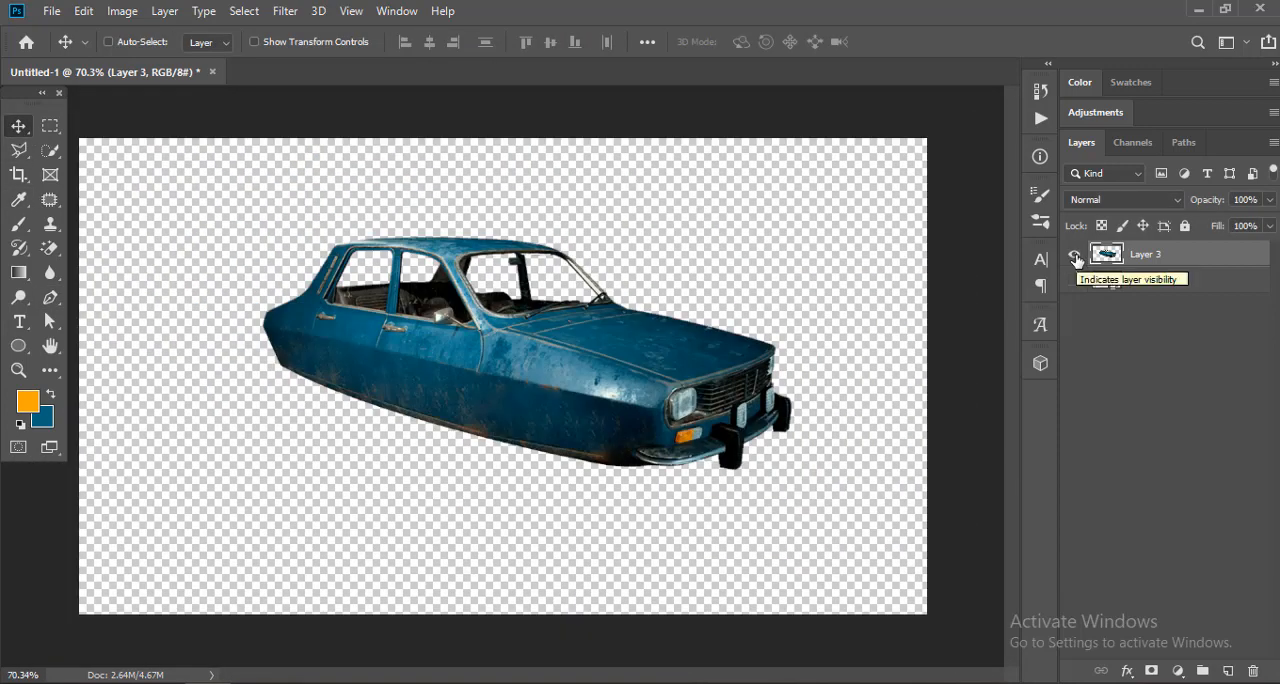
{"action": "right_click", "coordinate": [1153, 258]}
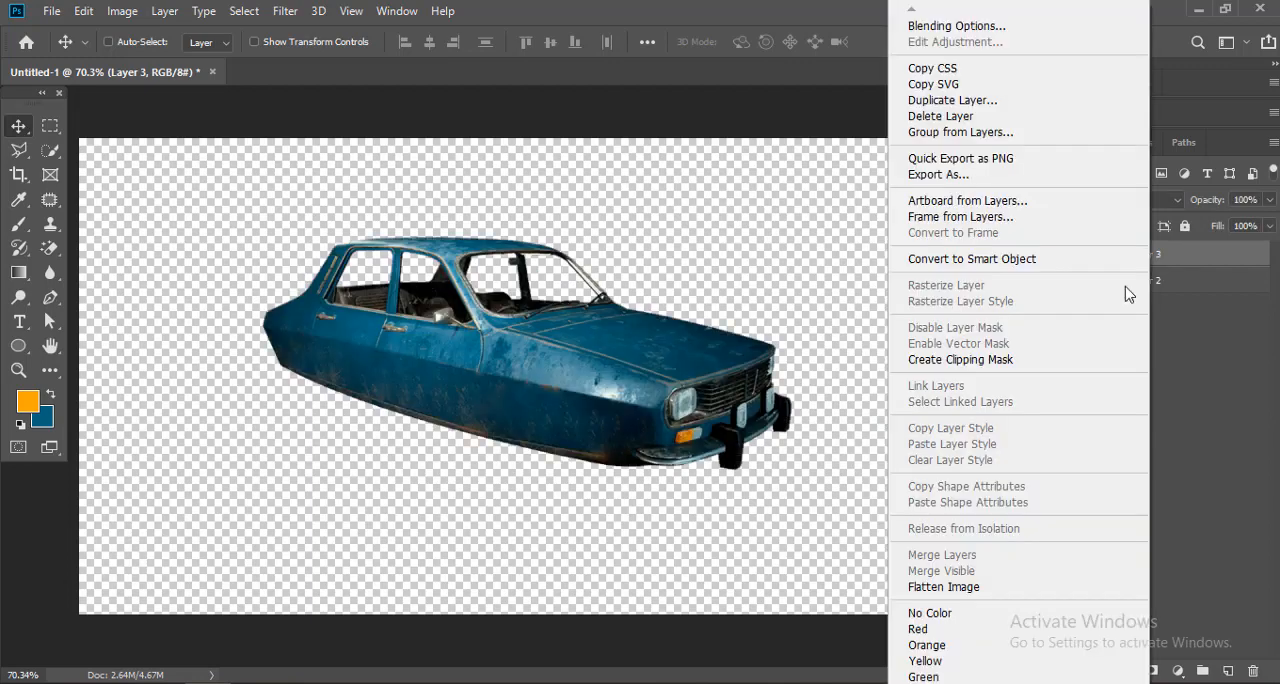
{"action": "left_click", "coordinate": [1015, 258]}
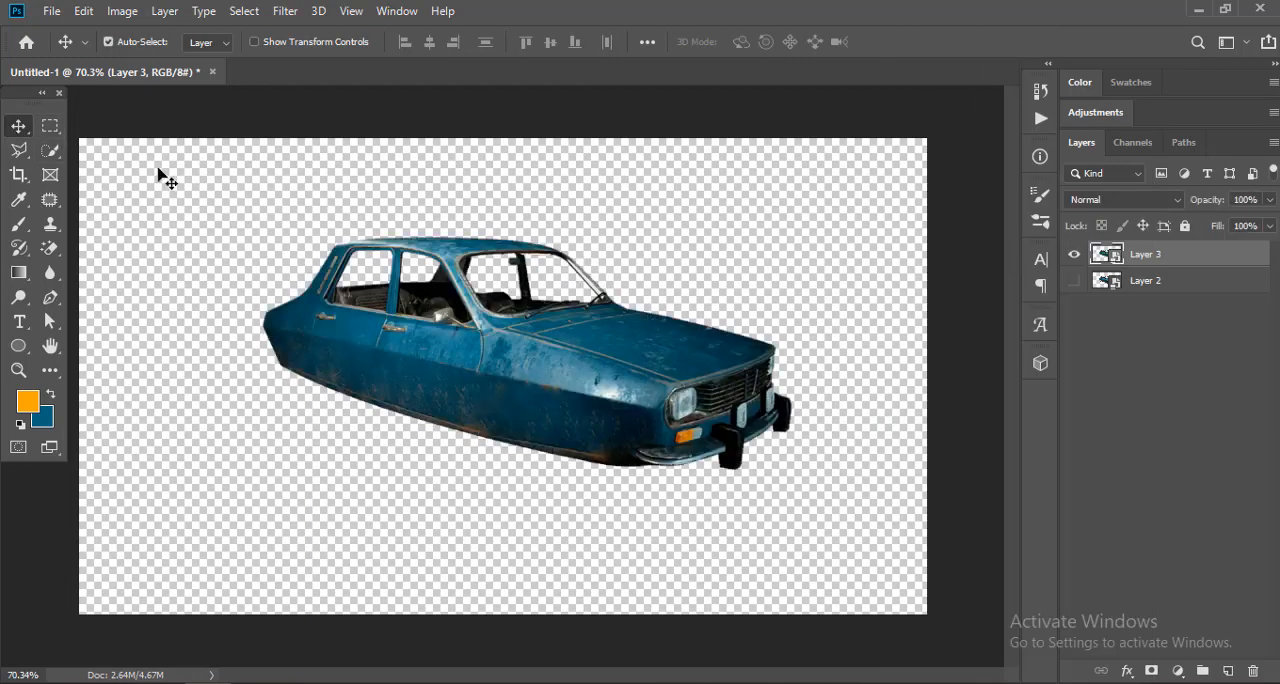
Step: Scale the car down proportionally to about 78% with Free Transform, keeping it in the right half of the canvas
{"action": "key", "text": "ctrl+t"}
{"action": "left_click_drag", "start_coordinate": [257, 234], "coordinate": [411, 302]}
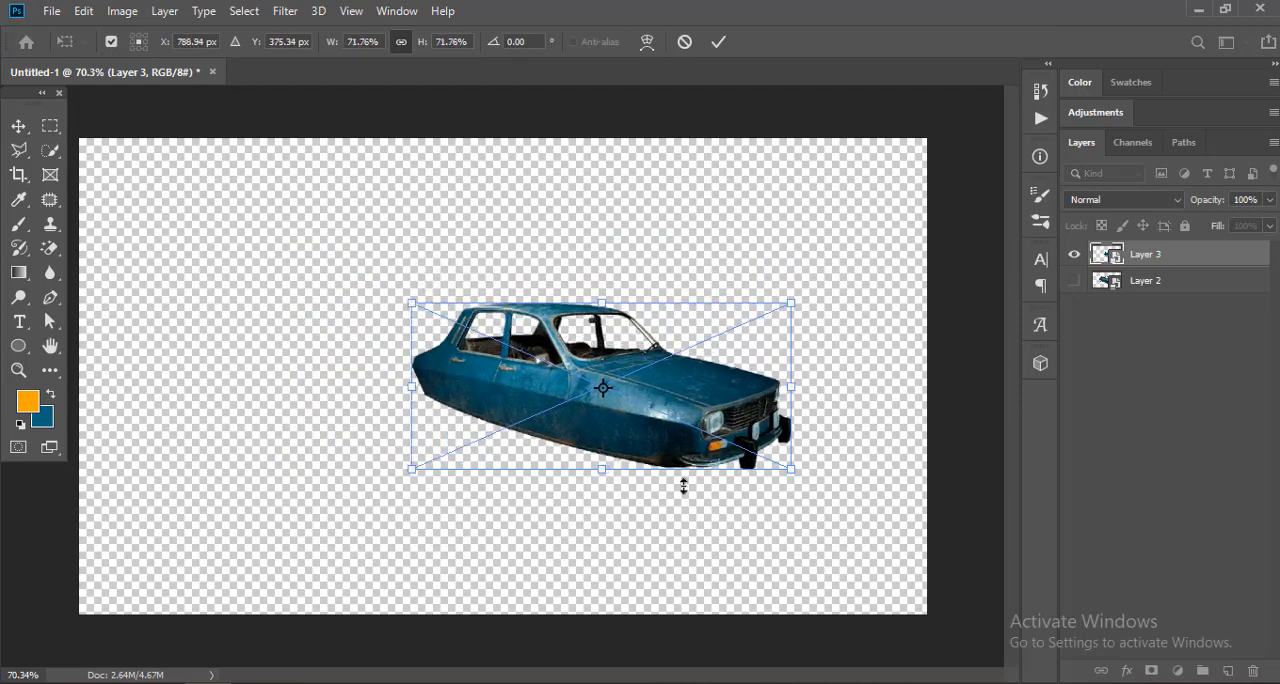
{"action": "left_click_drag", "start_coordinate": [791, 470], "coordinate": [817, 478]}
{"action": "key", "text": "Return"}
{"action": "scroll", "coordinate": [1099, 455], "scroll_direction": "up", "scroll_amount": 1}
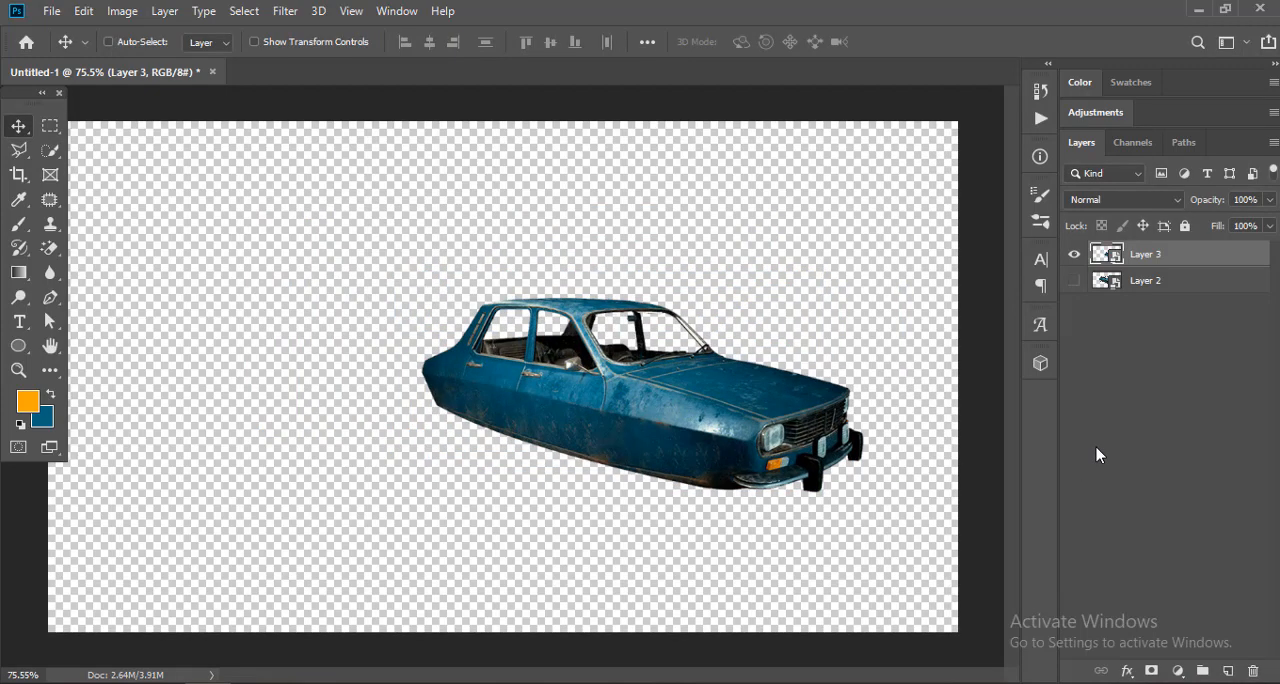
Step: Move the car slightly toward the canvas's lower right and scale it down a little further
{"action": "key", "text": "ctrl+t"}
{"action": "left_click_drag", "start_coordinate": [777, 432], "coordinate": [812, 410]}
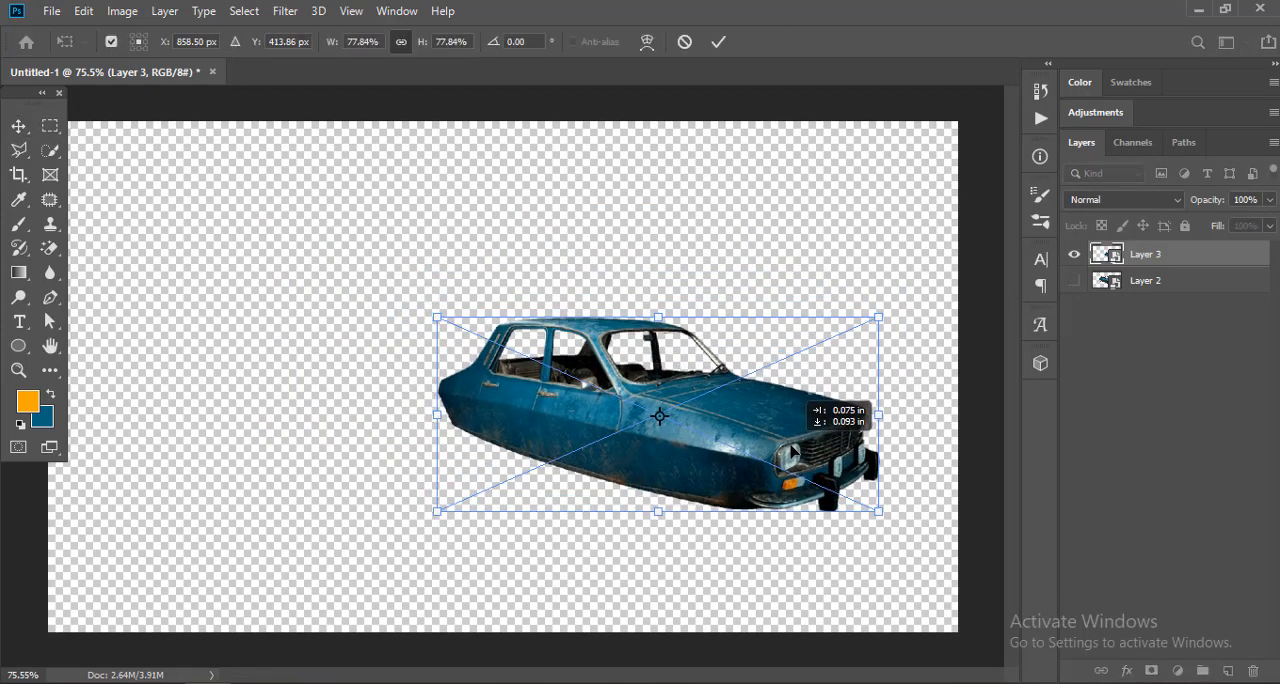
{"action": "left_click_drag", "start_coordinate": [434, 314], "coordinate": [481, 341]}
{"action": "key", "text": "Return"}
{"action": "key", "text": "ctrl+t"}
{"action": "key", "text": "Return"}
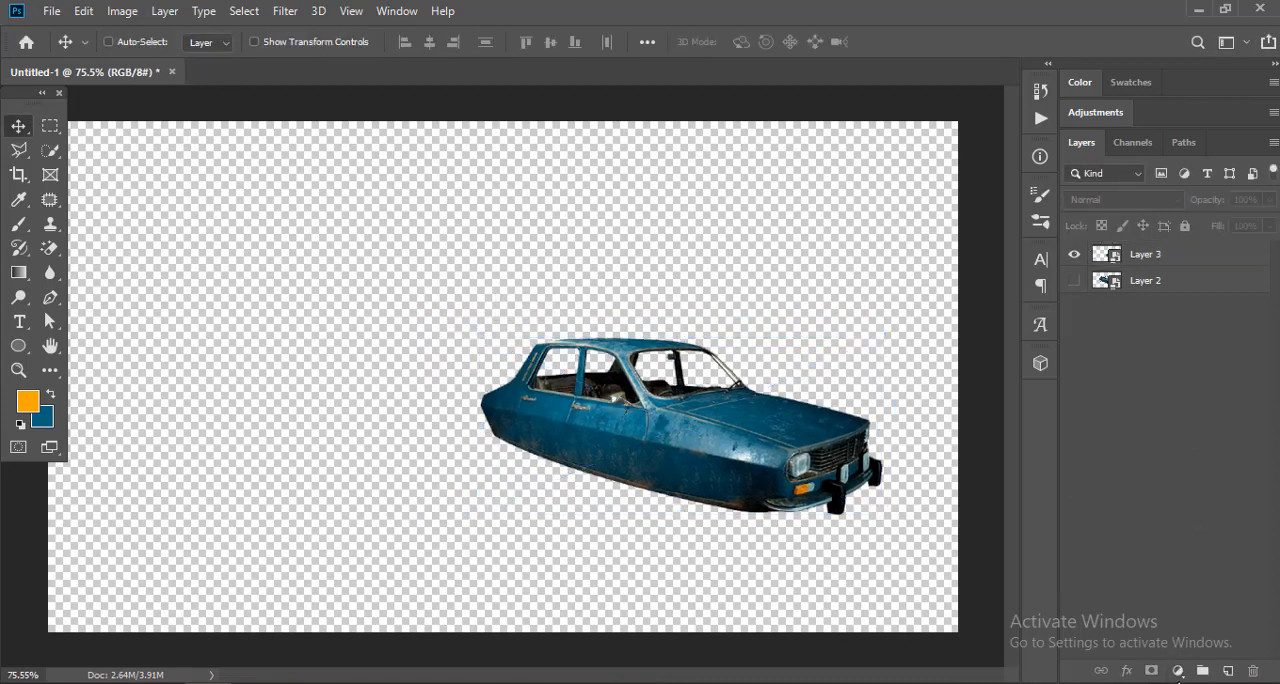
{"action": "left_click", "coordinate": [1180, 673]}
{"action": "left_click", "coordinate": [1172, 350]}
{"action": "left_click", "coordinate": [47, 416]}
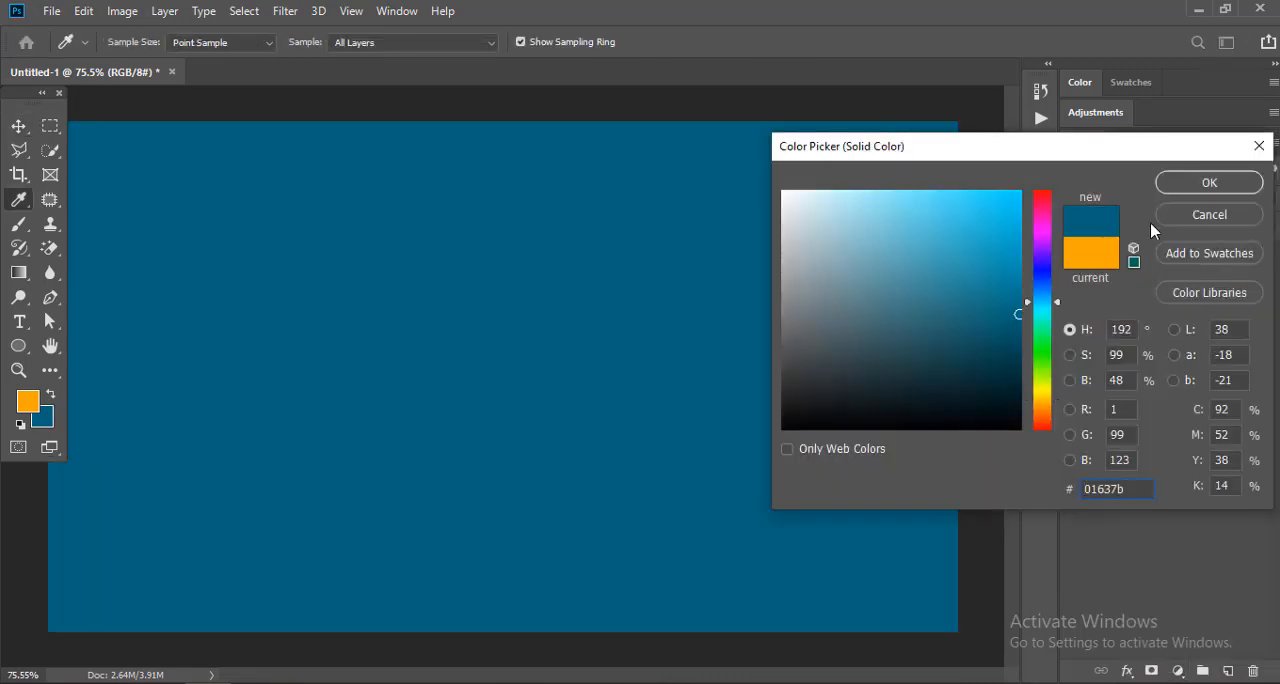
{"action": "left_click", "coordinate": [1205, 214]}
Step: Add a Solid Color fill layer above Layer 2, behind the car, using the dark blue background swatch color
{"action": "left_click", "coordinate": [1145, 281]}
{"action": "left_click", "coordinate": [1178, 671]}
{"action": "left_click", "coordinate": [1175, 342]}
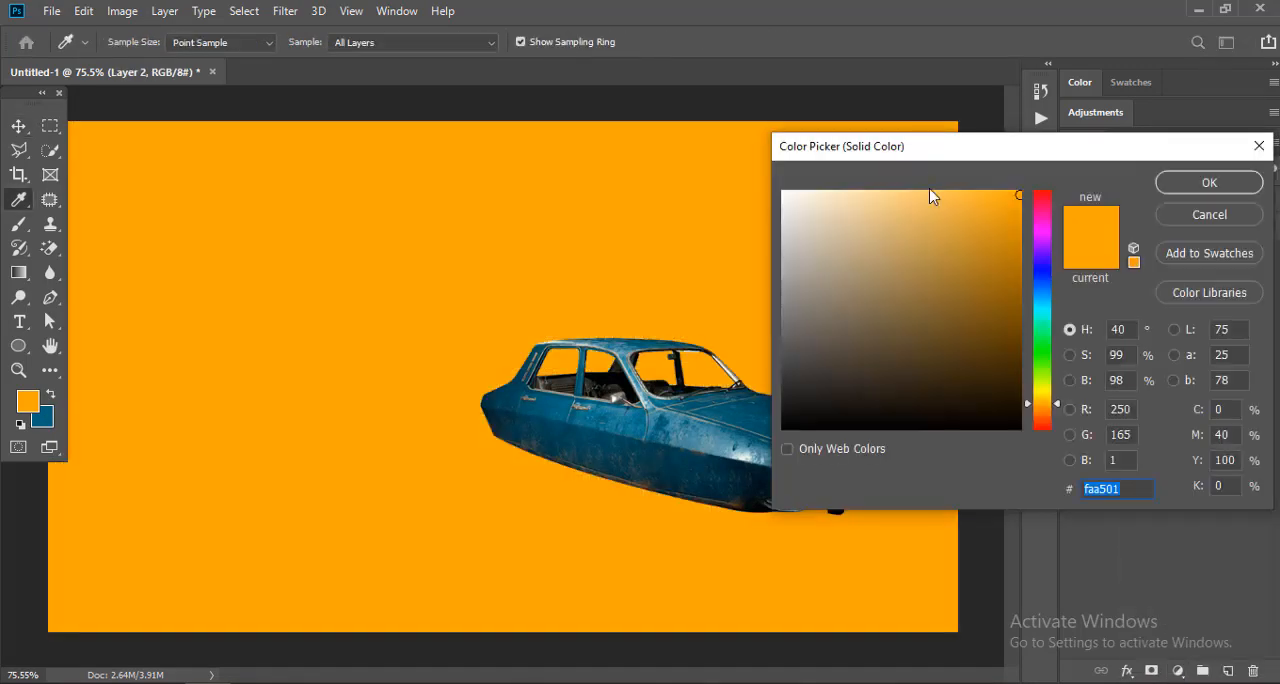
{"action": "left_click", "coordinate": [42, 416]}
{"action": "left_click", "coordinate": [636, 434]}
{"action": "left_click", "coordinate": [656, 368]}
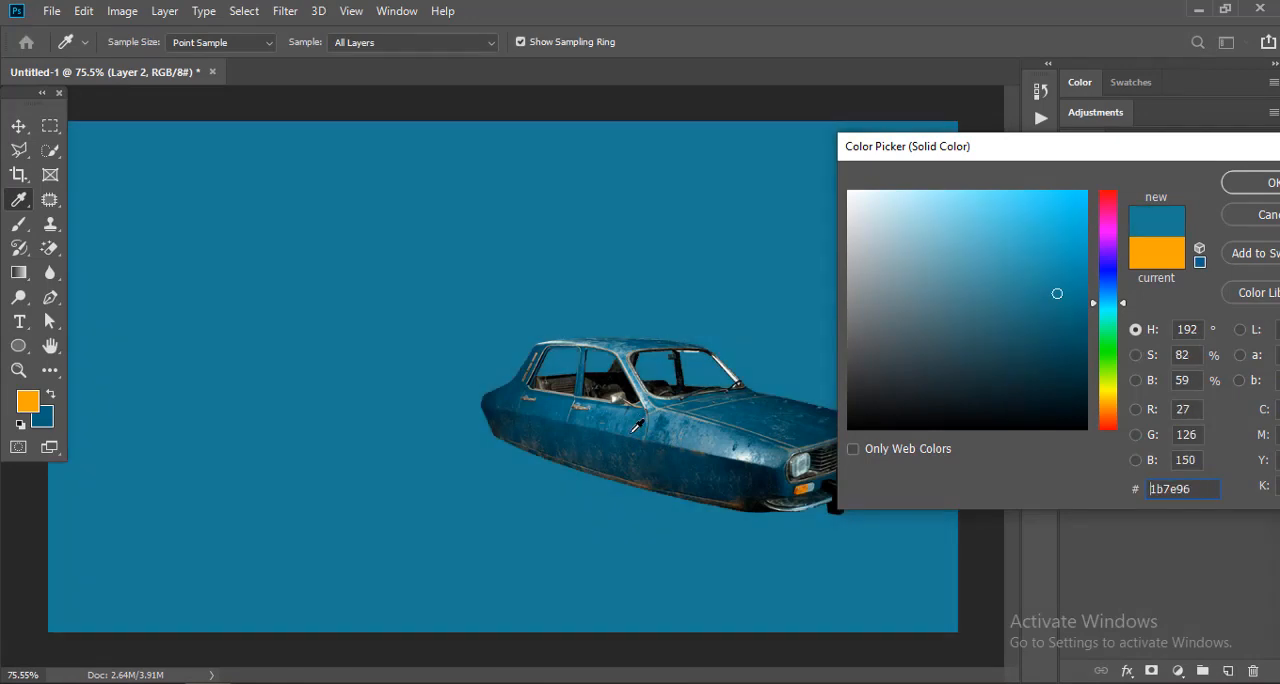
{"action": "left_click", "coordinate": [50, 418]}
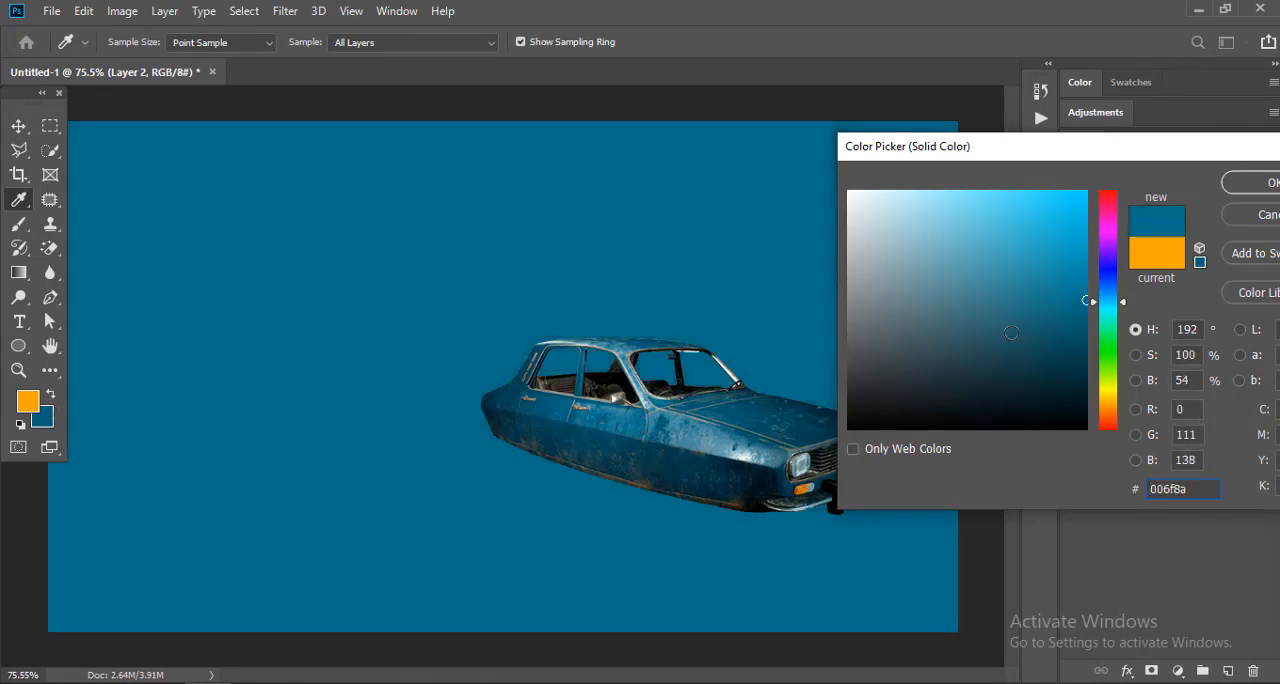
{"action": "left_click", "coordinate": [48, 416]}
{"action": "key", "text": "Return"}
{"action": "left_click", "coordinate": [1107, 325]}
{"action": "left_click", "coordinate": [1075, 282]}
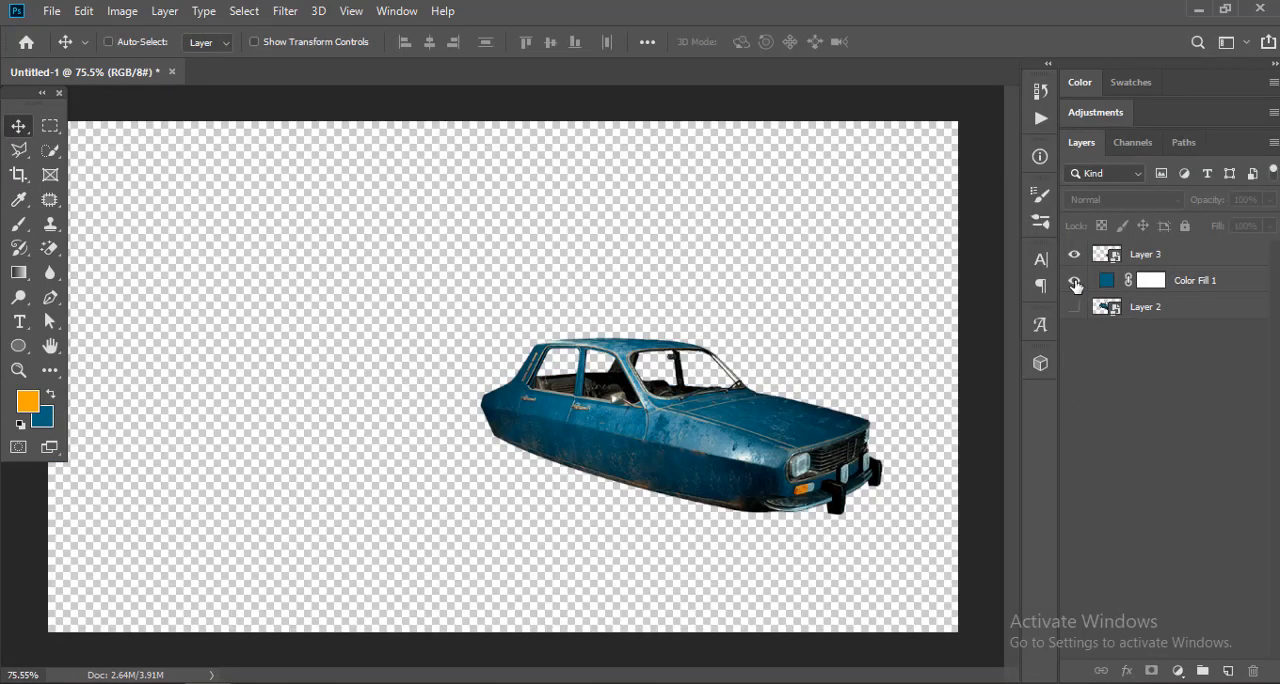
{"action": "left_click", "coordinate": [1075, 282]}
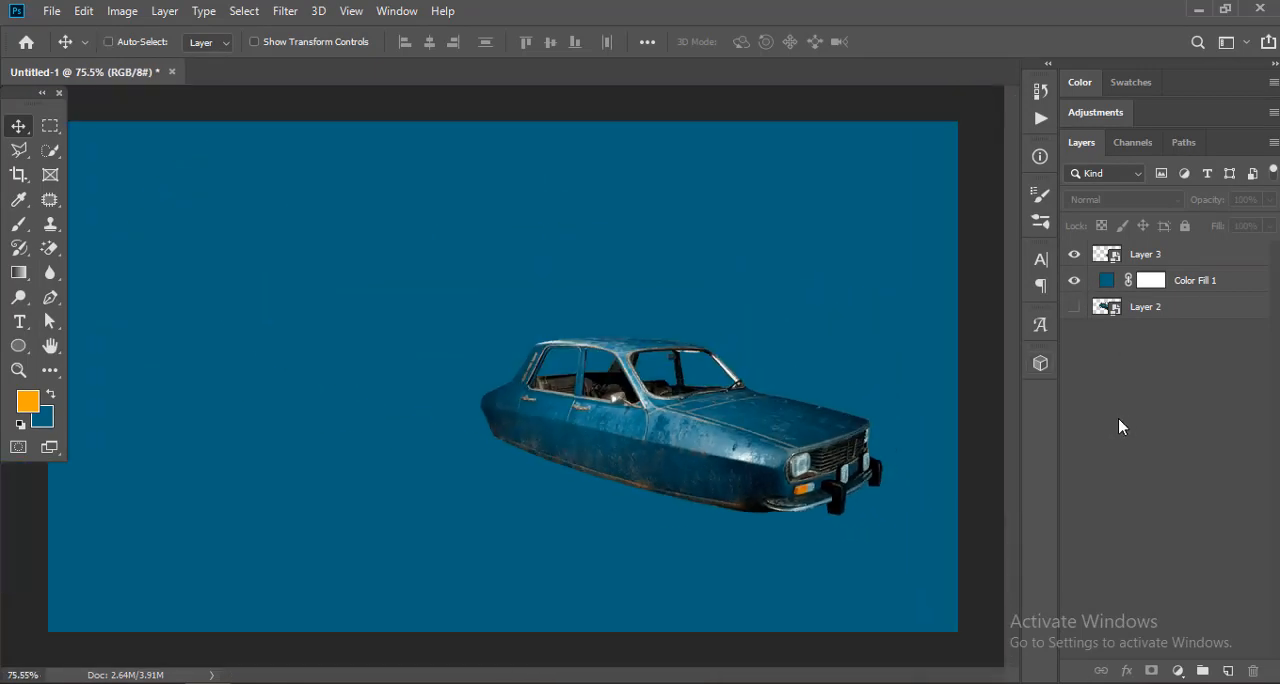
Step: Create a new empty layer directly above Color Fill 1
{"action": "left_click_drag", "start_coordinate": [866, 451], "coordinate": [902, 455]}
{"action": "left_click_drag", "start_coordinate": [902, 455], "coordinate": [842, 378]}
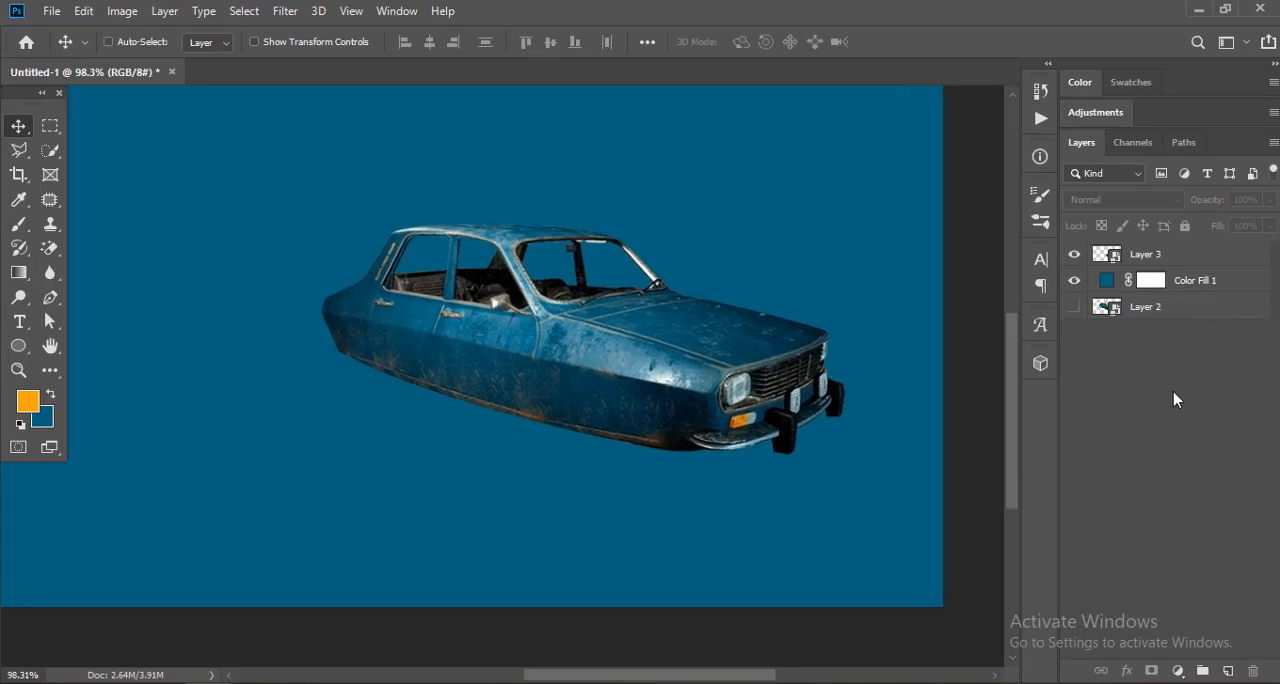
{"action": "key", "text": "ctrl+0"}
{"action": "left_click", "coordinate": [1194, 280]}
{"action": "key", "text": "ctrl+alt+shift+n"}
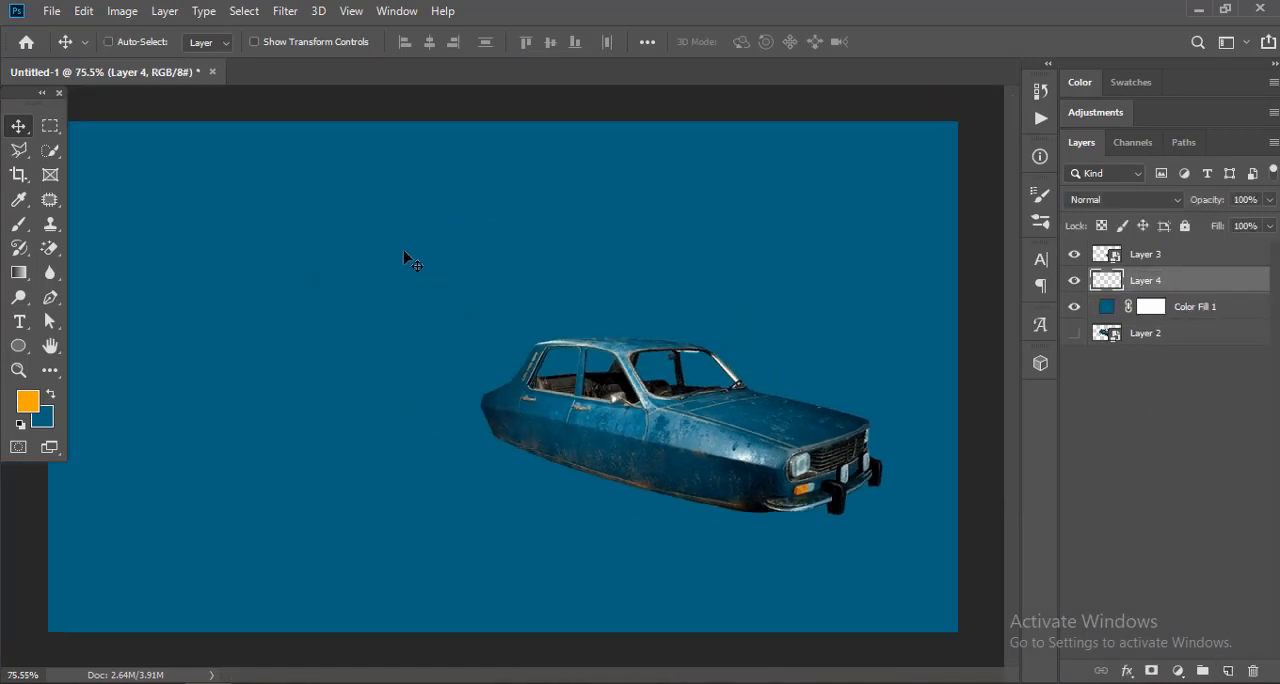
Step: Place one soft orange brush dab on Layer 4 in the empty area beside the car, using a 300 px brush
{"action": "key", "text": "b"}
{"action": "right_click", "coordinate": [389, 315]}
{"action": "left_click", "coordinate": [518, 259]}
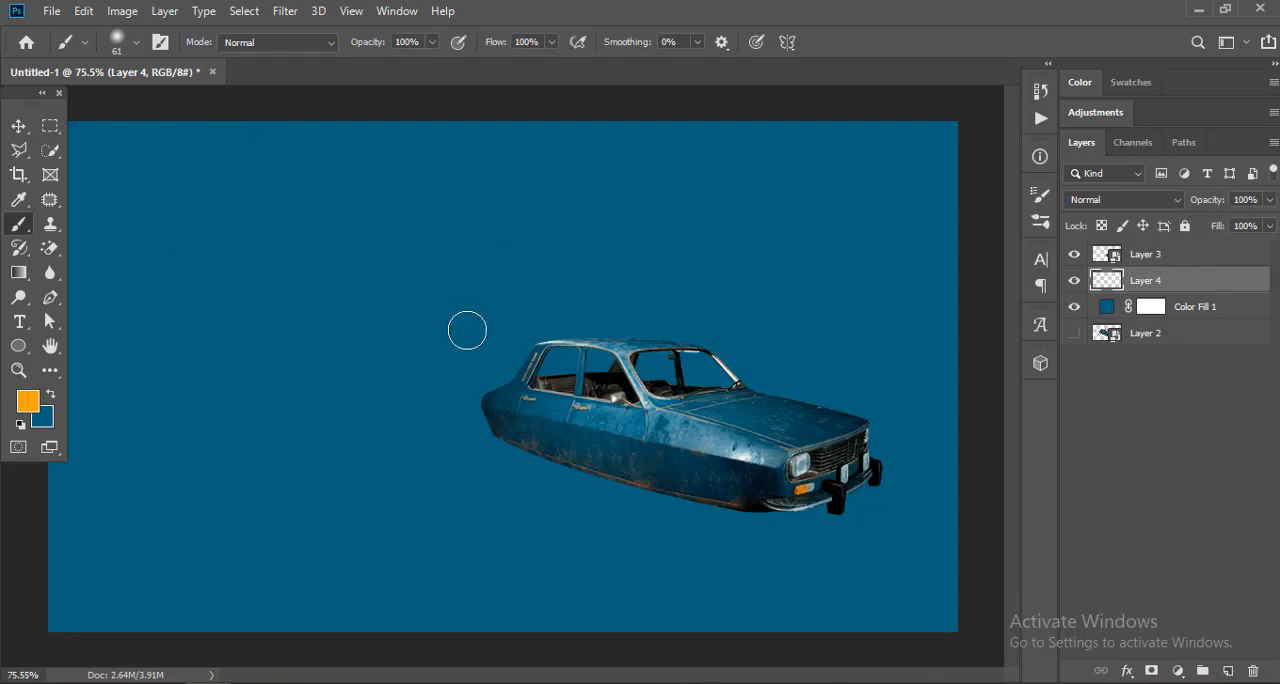
{"action": "key", "text": "bracketright"}
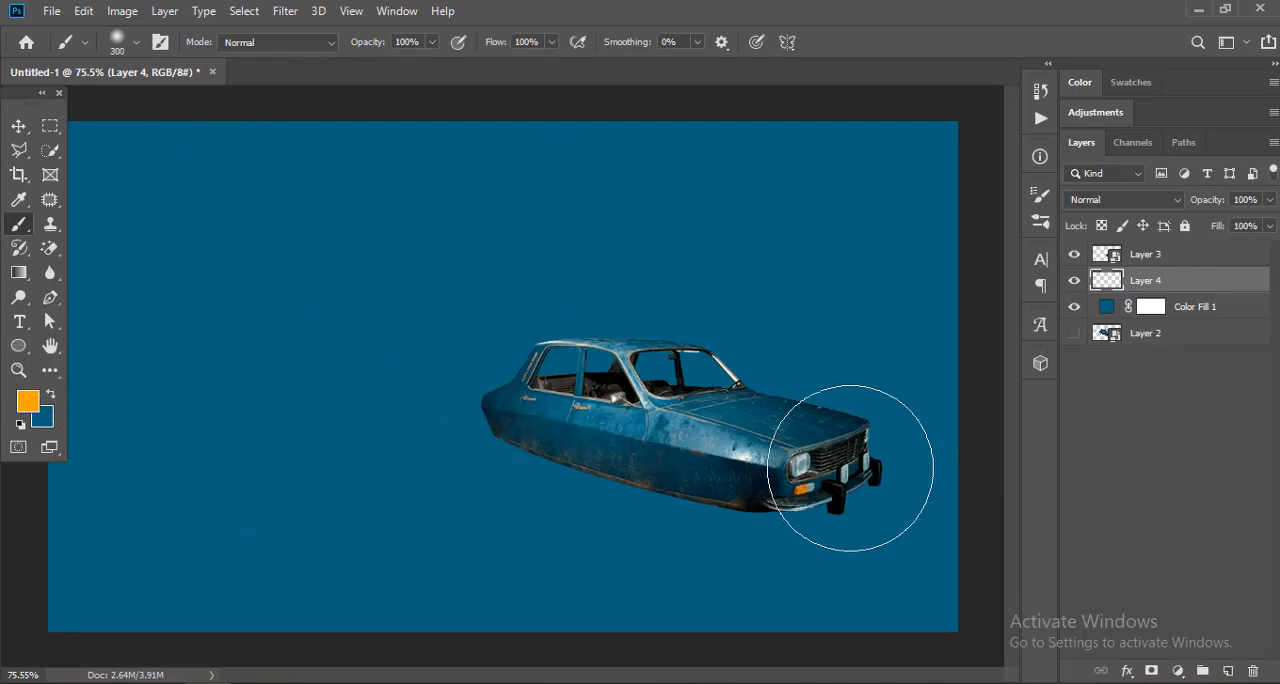
{"action": "left_click", "coordinate": [352, 360]}
Step: Squash the orange dab vertically with Free Transform into a thin, flat ellipse, keeping its full width
{"action": "key", "text": "ctrl+t"}
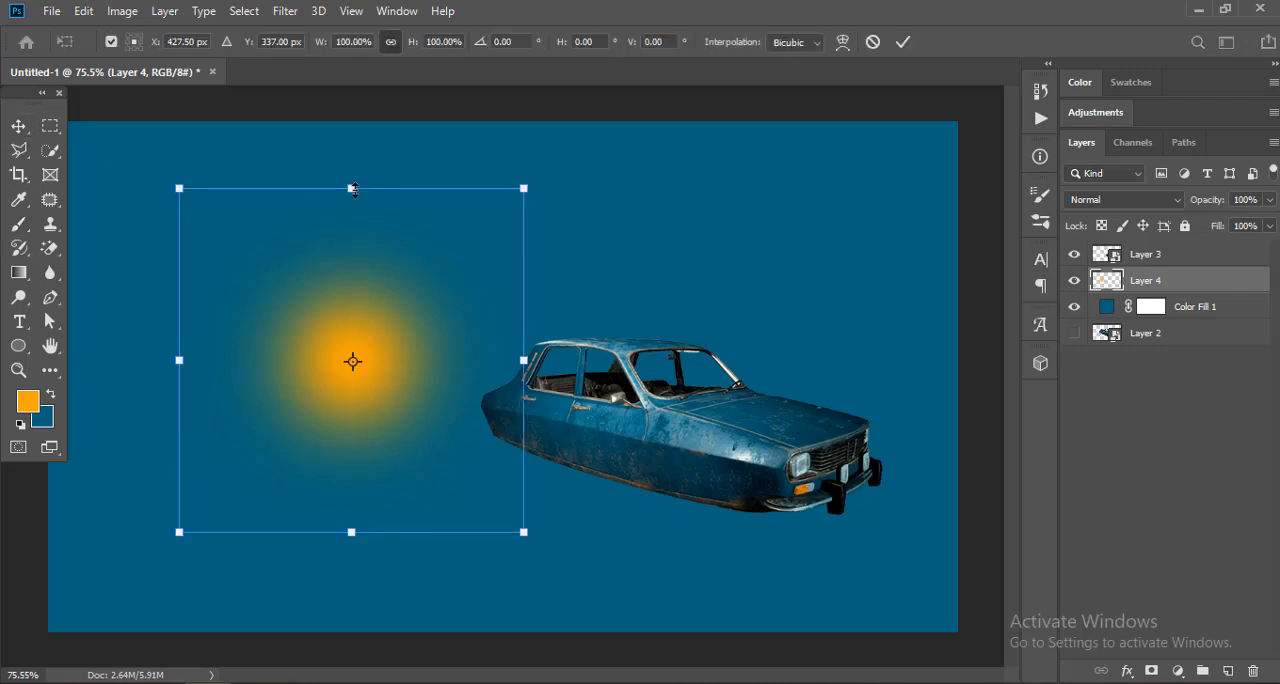
{"action": "left_click_drag", "start_coordinate": [354, 190], "coordinate": [363, 475]}
{"action": "key", "text": "Return"}
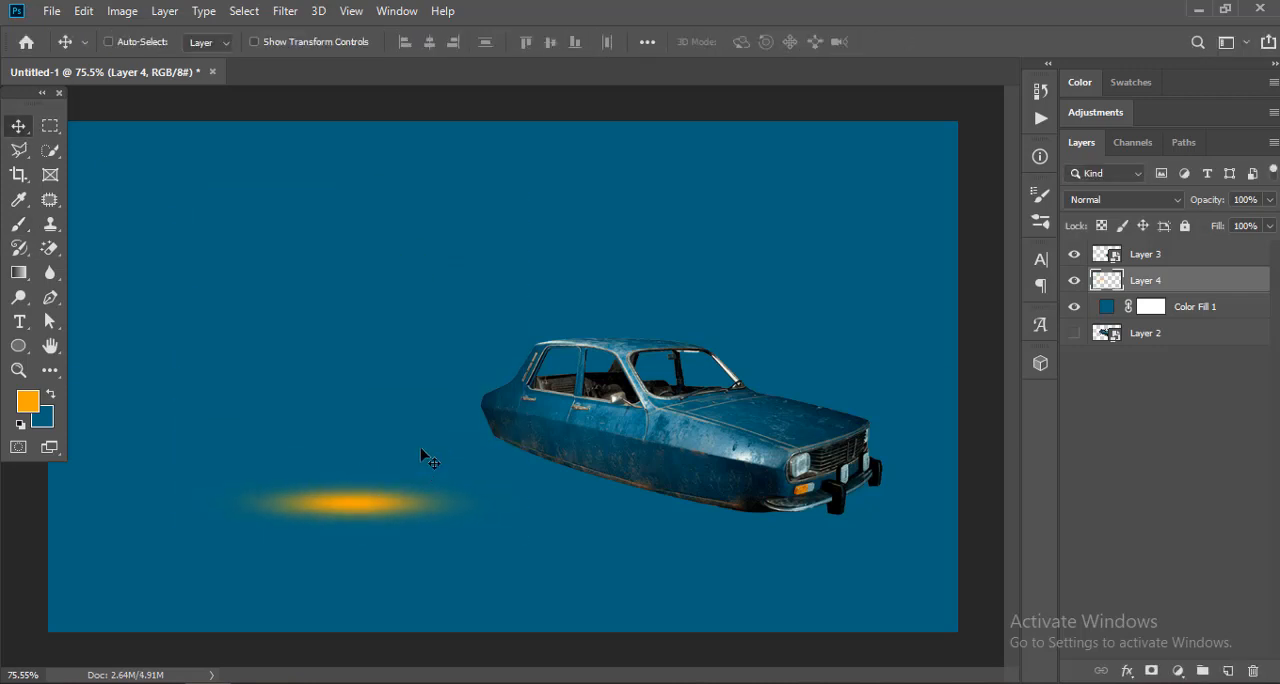
Step: Add a black (#000000) Color Overlay to Layer 4 to turn the flattened dab into a shadow
{"action": "double_click", "coordinate": [1204, 281]}
{"action": "left_click", "coordinate": [600, 344]}
{"action": "left_click", "coordinate": [996, 161]}
{"action": "left_click_drag", "start_coordinate": [822, 400], "coordinate": [756, 458]}
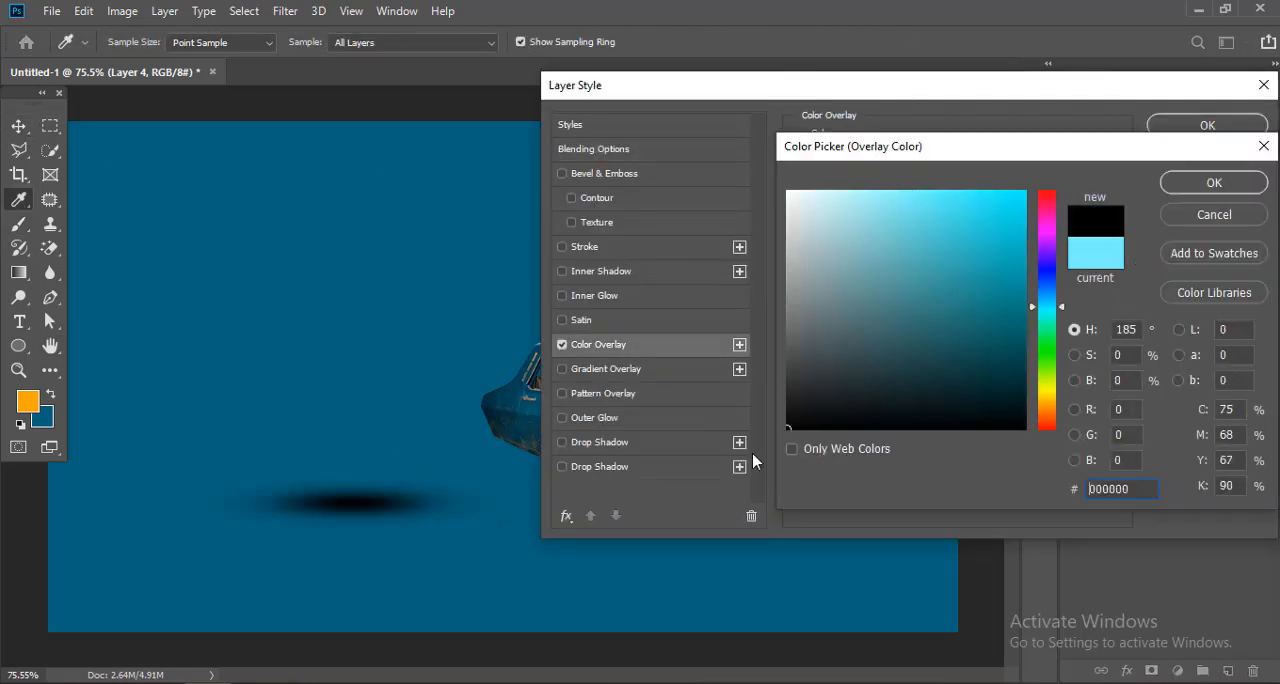
{"action": "key", "text": "Return"}
{"action": "key", "text": "Return"}
Step: Place the shadow beneath the car with Free Transform, using 108.43% height and a 12.84° vertical skew to follow the underside
{"action": "key", "text": "ctrl+t"}
{"action": "left_click_drag", "start_coordinate": [357, 468], "coordinate": [357, 463]}
{"action": "left_click_drag", "start_coordinate": [415, 522], "coordinate": [680, 461]}
{"action": "left_click_drag", "start_coordinate": [790, 461], "coordinate": [796, 524]}
{"action": "left_click_drag", "start_coordinate": [734, 528], "coordinate": [753, 560]}
{"action": "left_click_drag", "start_coordinate": [728, 460], "coordinate": [815, 462]}
{"action": "left_click_drag", "start_coordinate": [755, 464], "coordinate": [712, 339]}
{"action": "left_click", "coordinate": [646, 350]}
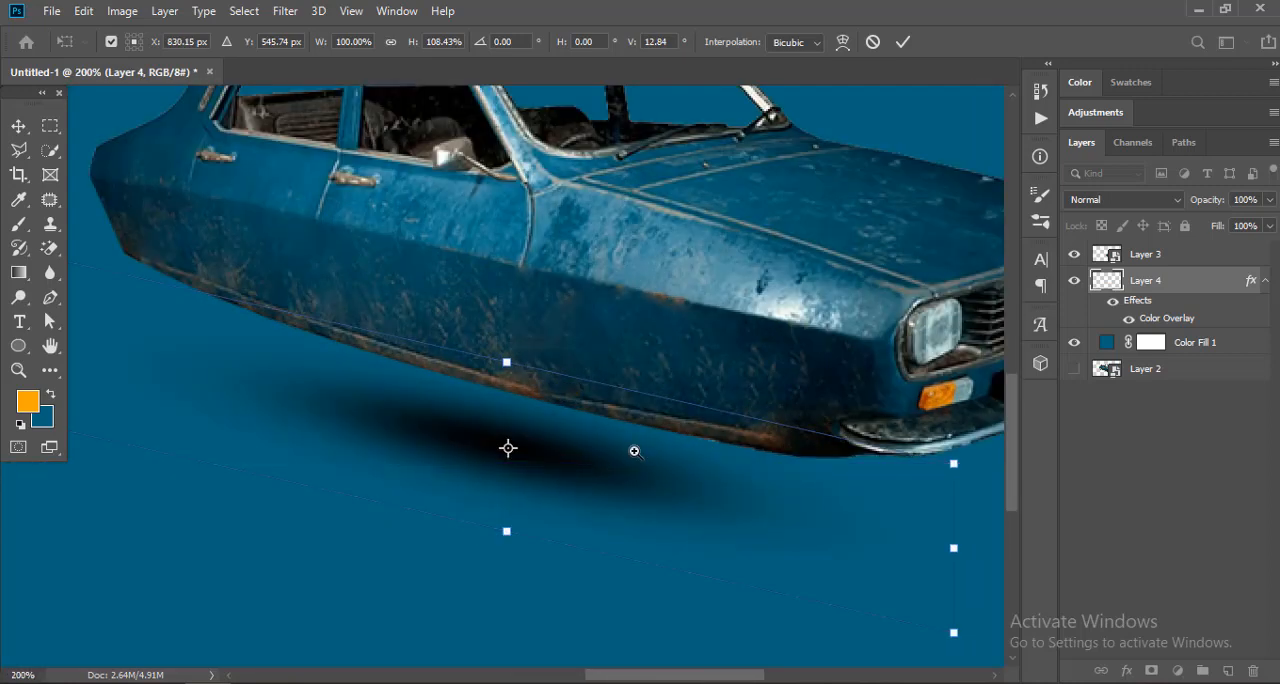
{"action": "left_click_drag", "start_coordinate": [634, 450], "coordinate": [580, 455]}
{"action": "key", "text": "Return"}
Step: Shift the shadow slightly under the car and stretch it a little with Free Transform
{"action": "left_click_drag", "start_coordinate": [711, 481], "coordinate": [653, 476]}
{"action": "key", "text": "ctrl+t"}
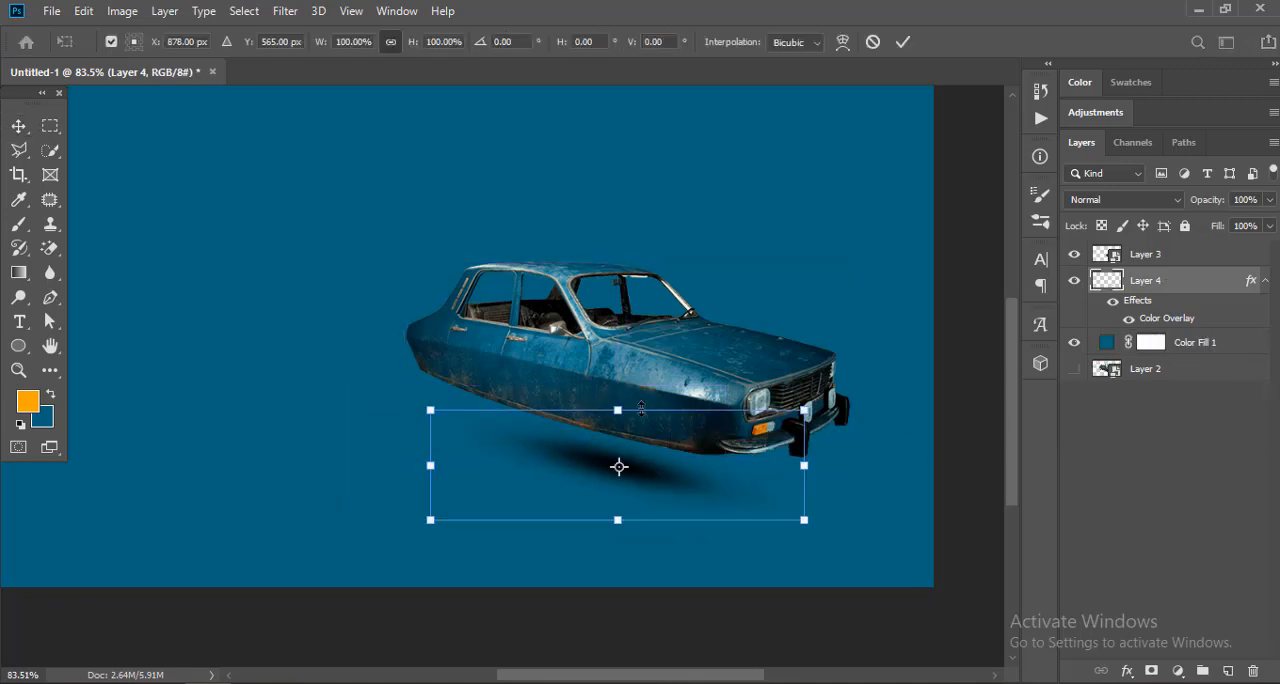
{"action": "left_click_drag", "start_coordinate": [621, 407], "coordinate": [622, 376]}
{"action": "key", "text": "Return"}
Step: Duplicate the shadow, offset the copy to lengthen it under the car, and merge both shadow layers
{"action": "left_click_drag", "start_coordinate": [729, 464], "coordinate": [753, 488]}
{"action": "left_click_drag", "start_coordinate": [786, 507], "coordinate": [709, 489]}
{"action": "left_click", "coordinate": [1155, 343], "text": "shift"}
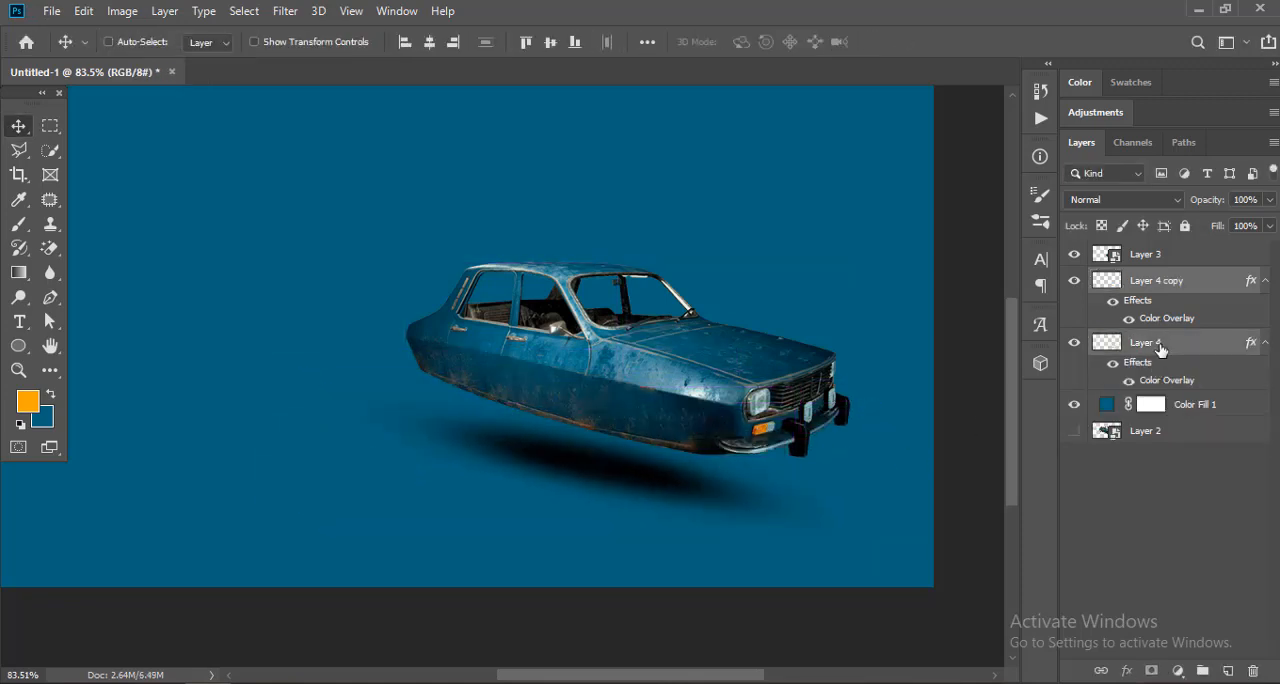
{"action": "right_click", "coordinate": [1161, 348]}
{"action": "left_click", "coordinate": [955, 554]}
Step: Resize and reposition the merged shadow below the car with Free Transform, and reduce its layer opacity to 90%
{"action": "key", "text": "ctrl+t"}
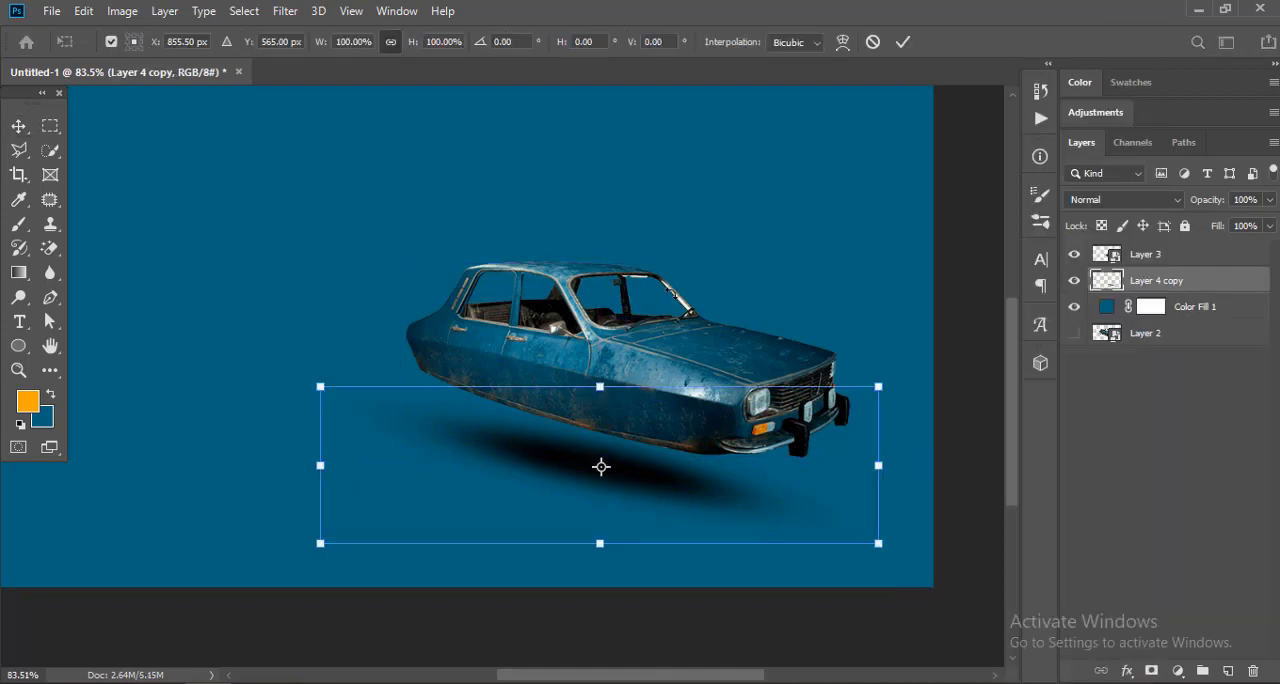
{"action": "left_click_drag", "start_coordinate": [672, 293], "coordinate": [678, 295]}
{"action": "left_click_drag", "start_coordinate": [753, 492], "coordinate": [741, 484]}
{"action": "left_click_drag", "start_coordinate": [868, 388], "coordinate": [855, 418]}
{"action": "key", "text": "Return"}
{"action": "key", "text": "ctrl+0"}
{"action": "left_click_drag", "start_coordinate": [751, 503], "coordinate": [742, 495]}
{"action": "scroll", "coordinate": [752, 468], "scroll_direction": "up", "scroll_amount": 3}
{"action": "key", "text": "8"}
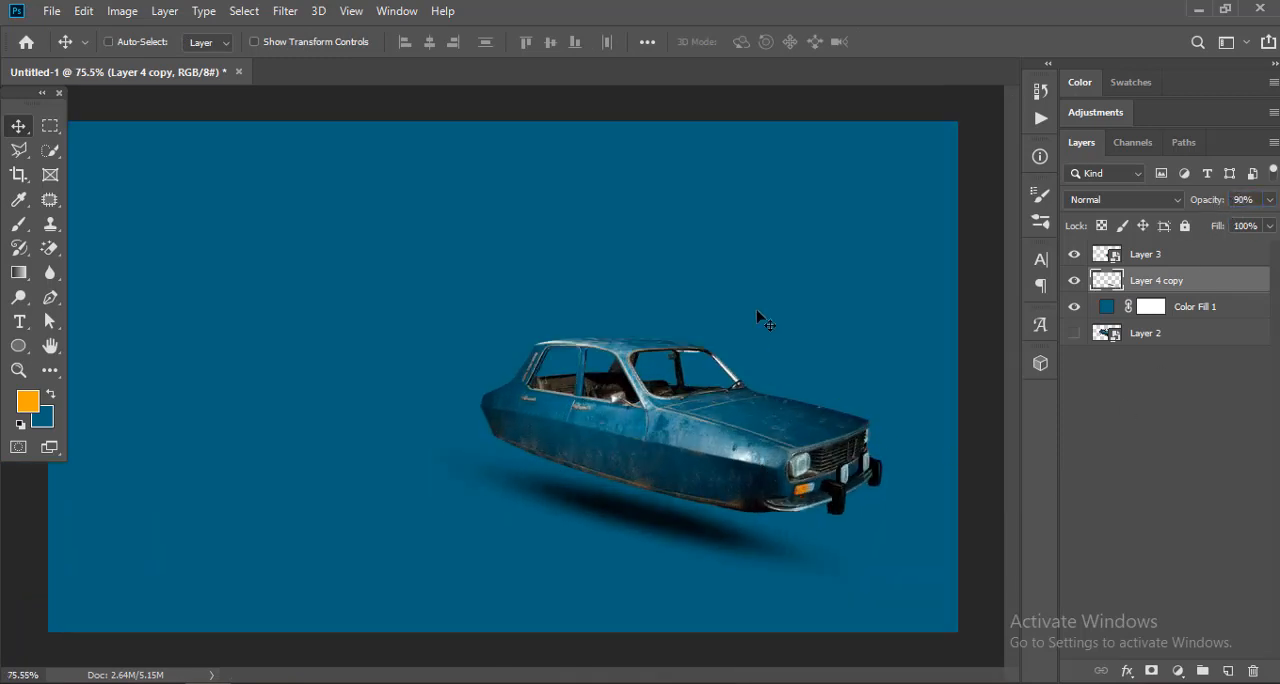
Step: Compare the image with the shadow layer hidden and shown, and deselect the layer
{"action": "scroll", "coordinate": [760, 318], "scroll_direction": "down", "scroll_amount": 3}
{"action": "scroll", "coordinate": [705, 415], "scroll_direction": "up", "scroll_amount": 2}
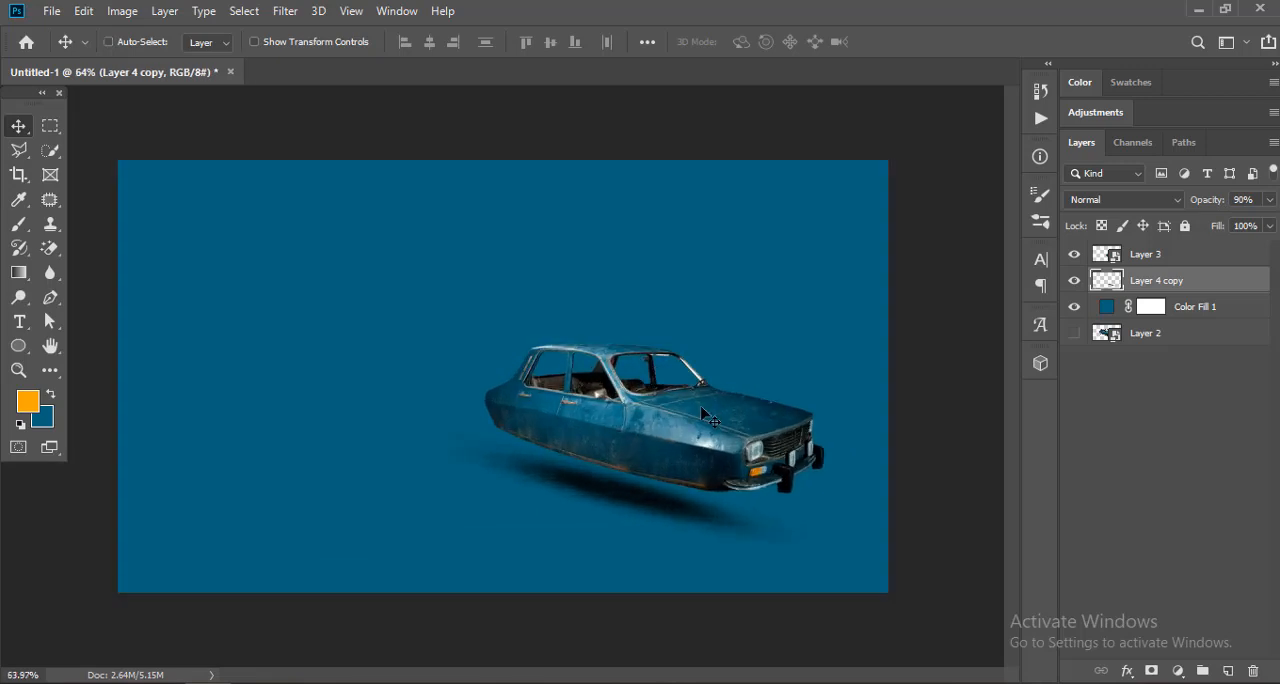
{"action": "key", "text": "ctrl+t"}
{"action": "left_click_drag", "start_coordinate": [850, 410], "coordinate": [895, 365]}
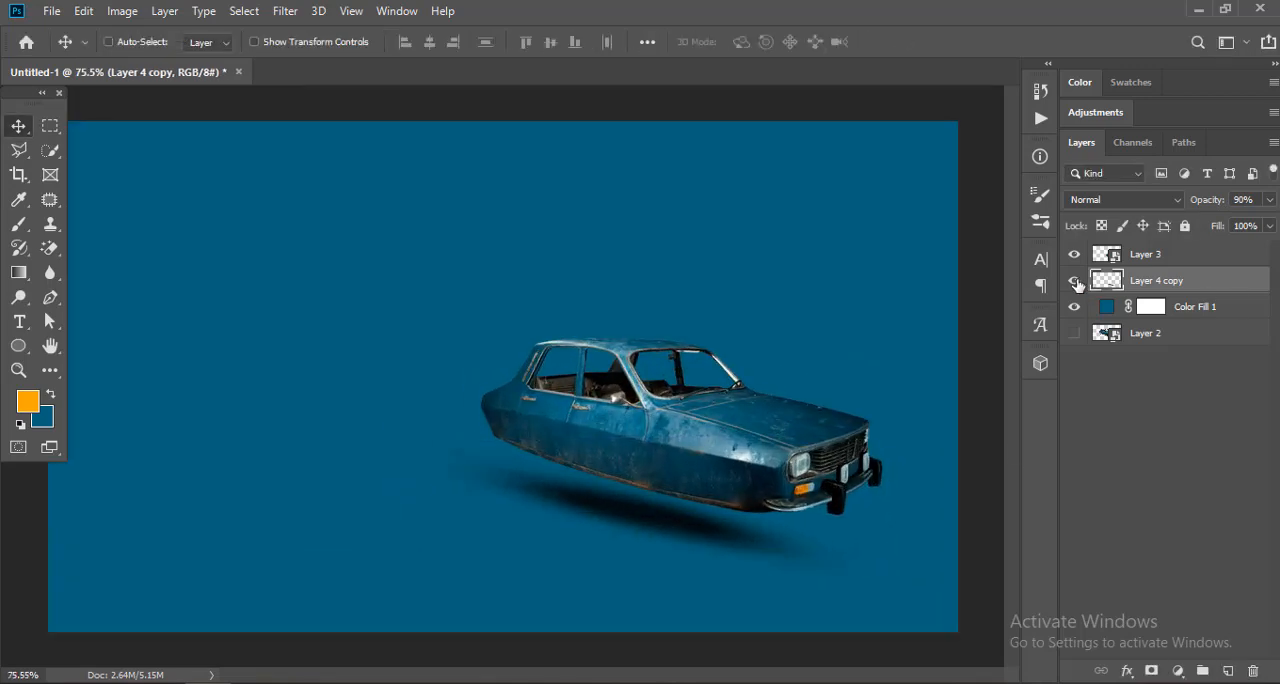
{"action": "left_click", "coordinate": [1075, 281]}
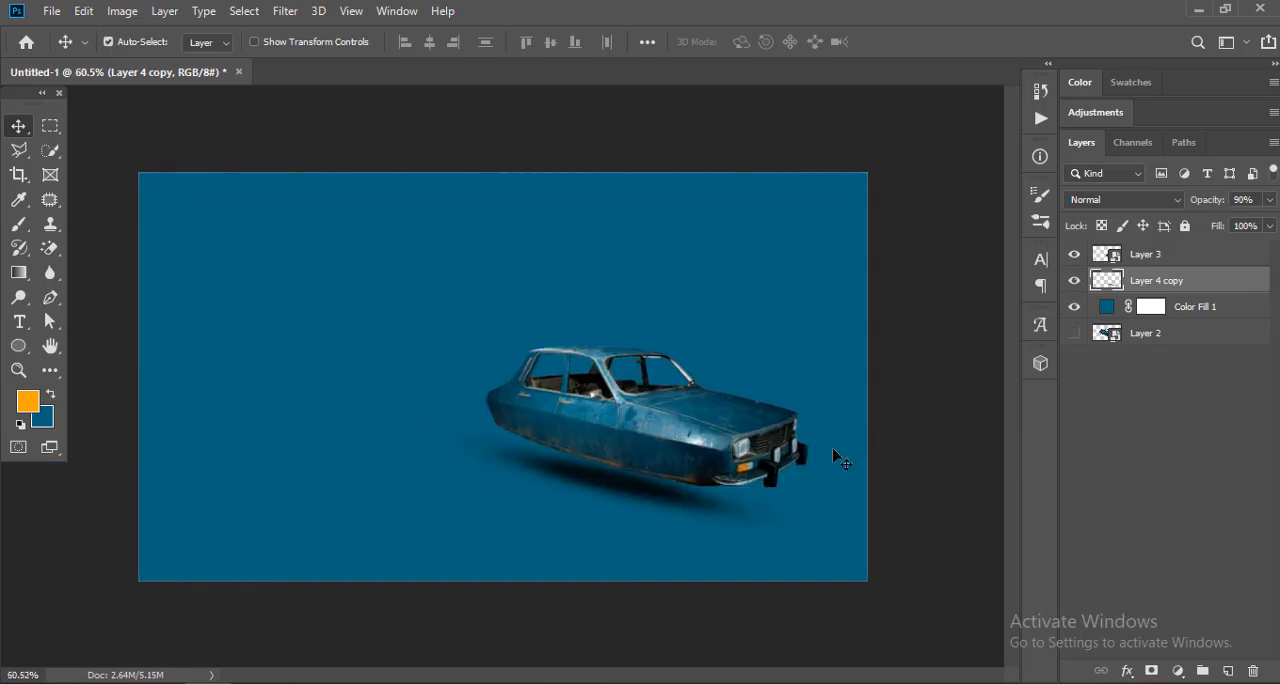
{"action": "left_click", "coordinate": [1120, 457]}
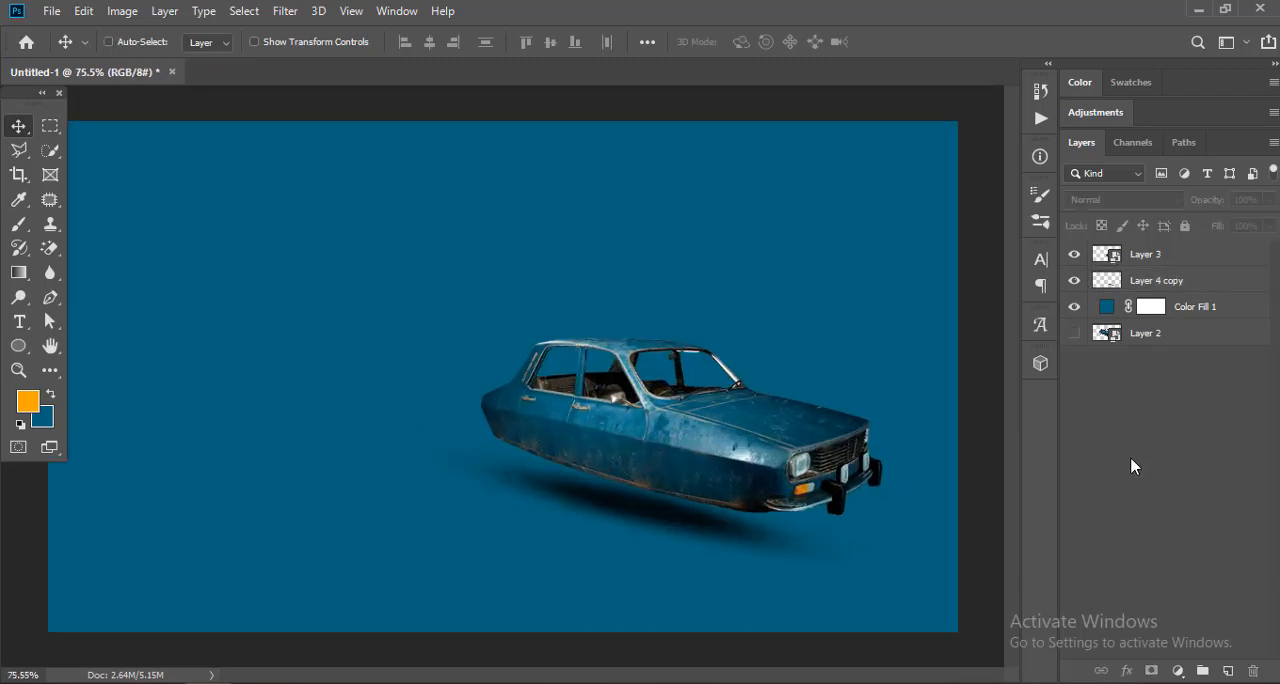
Step: Create a new layer above the car and paint its near headlight orange with a 10 px brush
{"action": "left_click", "coordinate": [1226, 672]}
{"action": "key", "text": "b"}
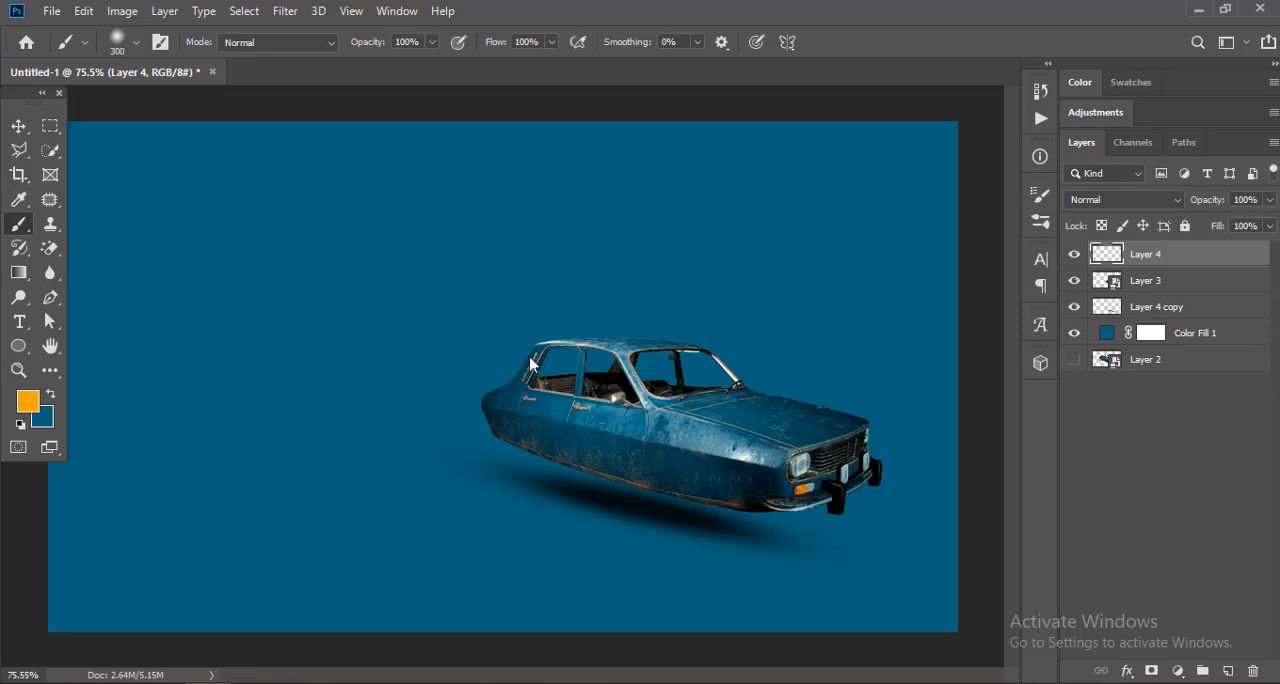
{"action": "right_click", "coordinate": [515, 262]}
{"action": "left_click_drag", "start_coordinate": [640, 262], "coordinate": [639, 263]}
{"action": "key", "text": "Return"}
{"action": "scroll", "coordinate": [822, 472], "scroll_direction": "up", "scroll_amount": 2}
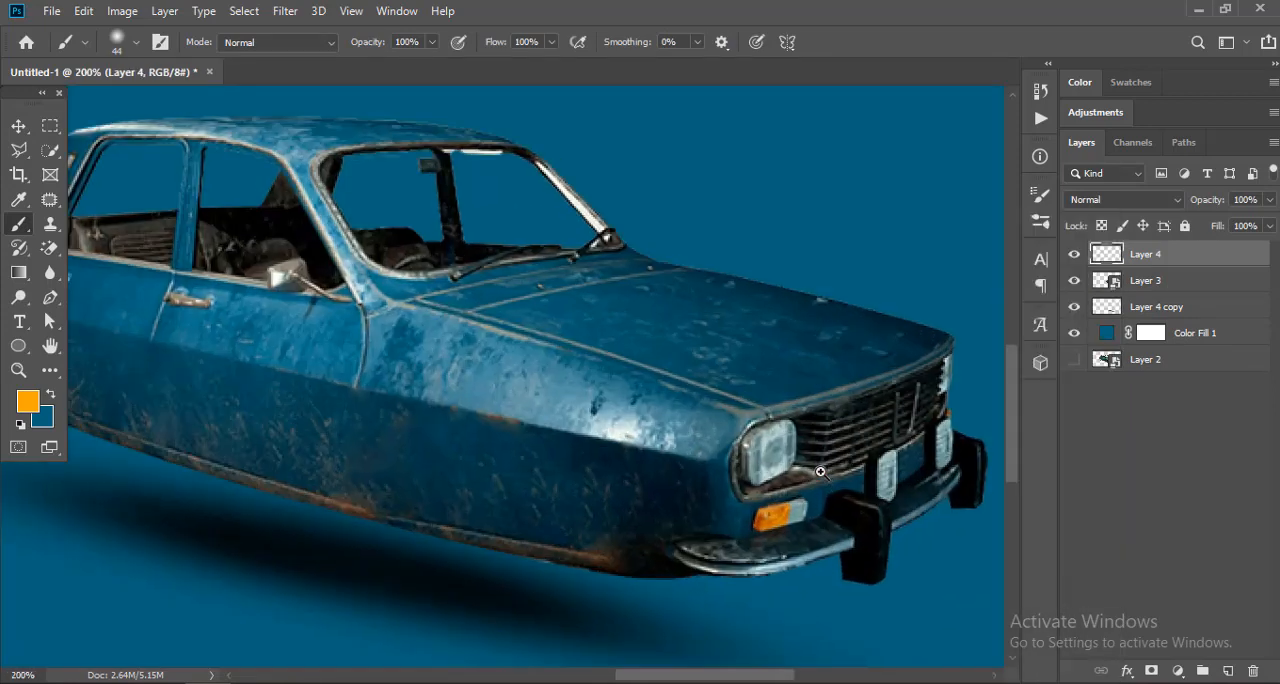
{"action": "left_click_drag", "start_coordinate": [817, 466], "coordinate": [676, 393]}
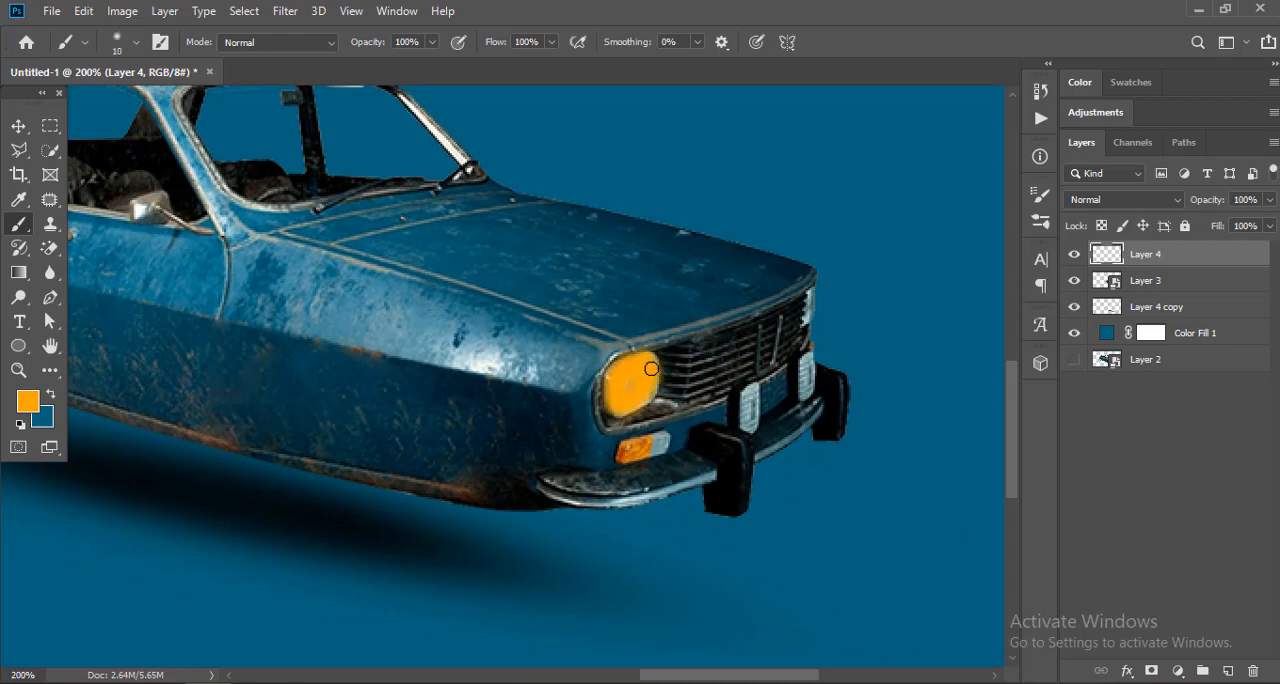
Step: Paint the far headlight at the grille's edge orange with a 6 px brush, redoing a stray stroke
{"action": "scroll", "coordinate": [810, 303], "scroll_direction": "up", "scroll_amount": 3}
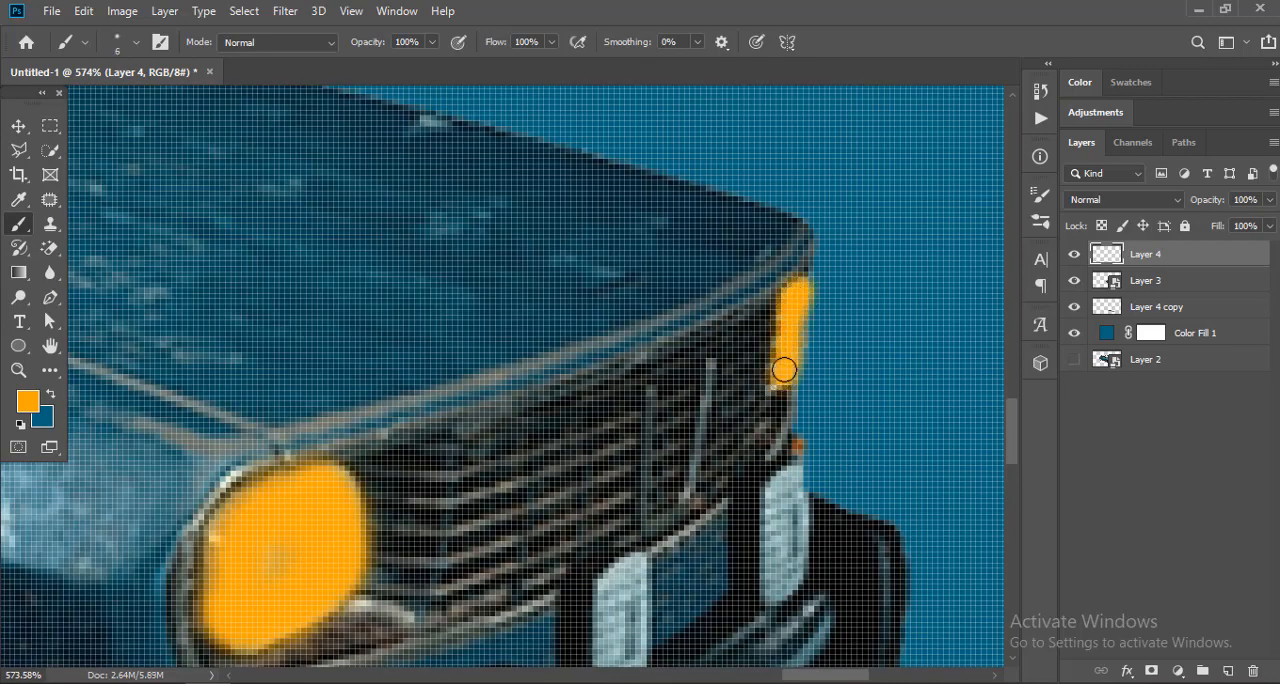
{"action": "left_click_drag", "start_coordinate": [784, 370], "coordinate": [807, 306]}
{"action": "key", "text": "ctrl+z"}
{"action": "left_click_drag", "start_coordinate": [799, 290], "coordinate": [781, 377]}
{"action": "left_click_drag", "start_coordinate": [673, 363], "coordinate": [642, 410]}
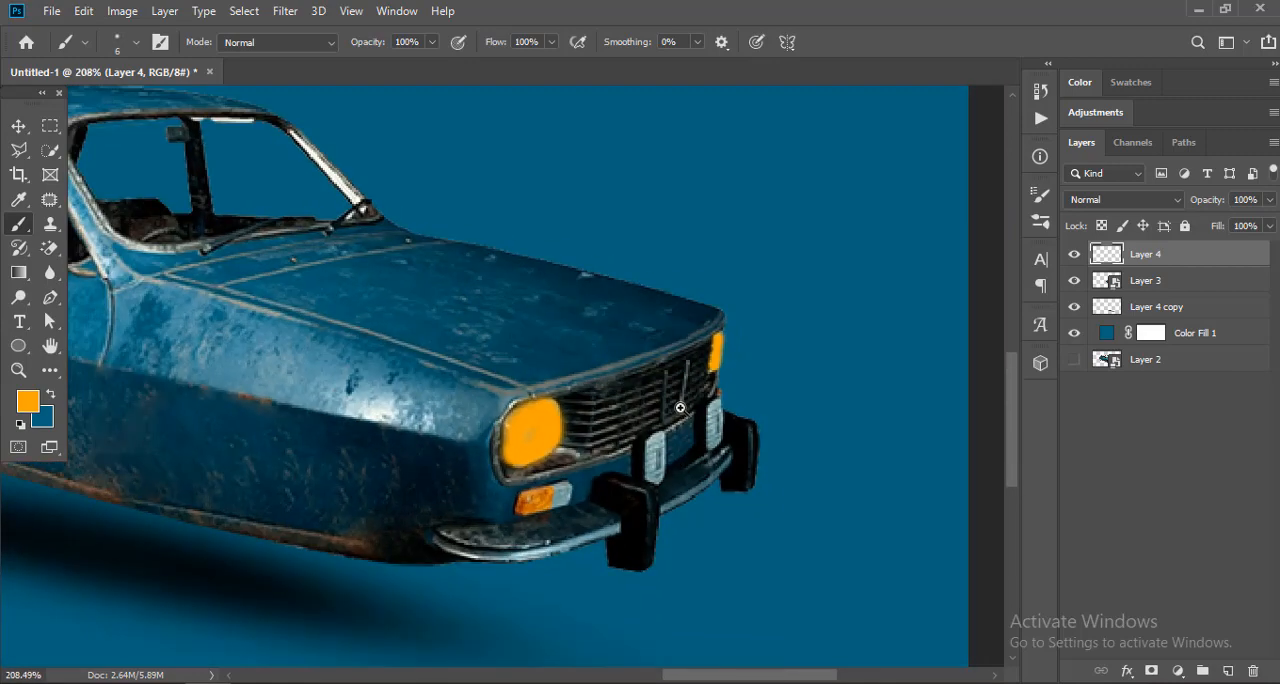
Step: Set the painted headlight layer to the Linear Dodge (Add) blend mode at 50% opacity
{"action": "scroll", "coordinate": [680, 408], "scroll_direction": "down", "scroll_amount": 3}
{"action": "scroll", "coordinate": [690, 412], "scroll_direction": "up", "scroll_amount": 2}
{"action": "scroll", "coordinate": [695, 415], "scroll_direction": "down", "scroll_amount": 2}
{"action": "scroll", "coordinate": [706, 421], "scroll_direction": "up", "scroll_amount": 1}
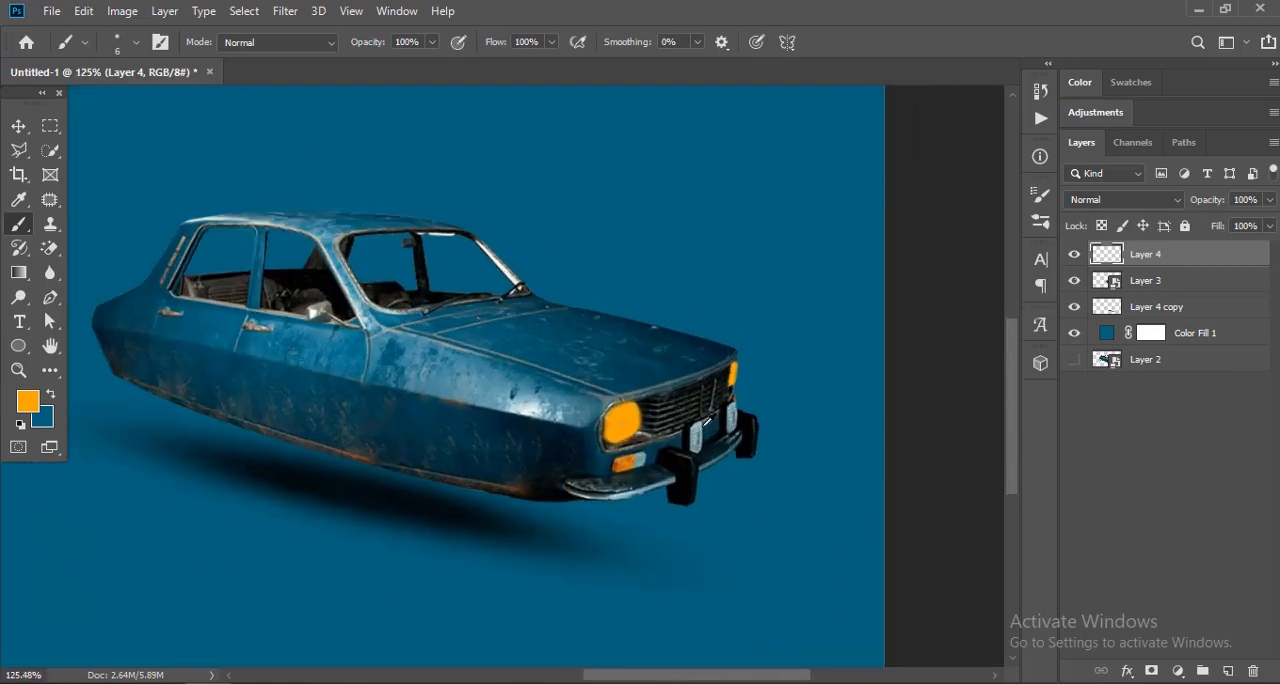
{"action": "scroll", "coordinate": [706, 421], "scroll_direction": "up", "scroll_amount": 1}
{"action": "scroll", "coordinate": [706, 421], "scroll_direction": "down", "scroll_amount": 2}
{"action": "left_click", "coordinate": [1122, 199]}
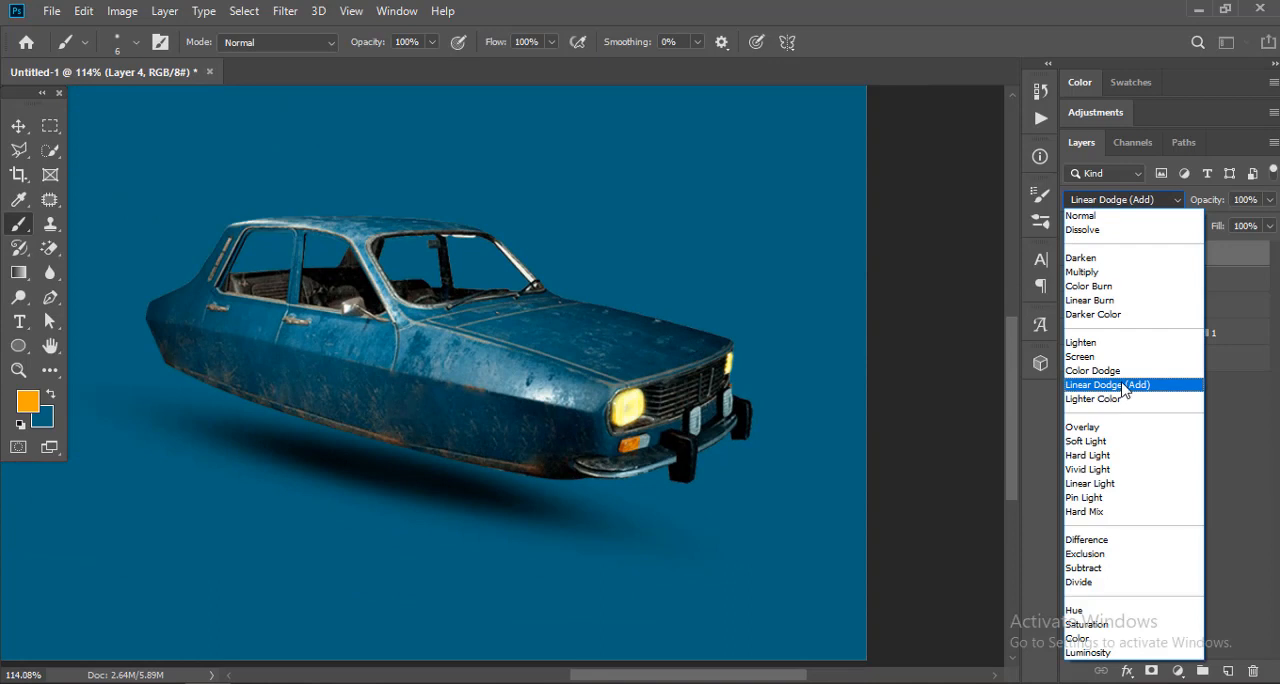
{"action": "left_click", "coordinate": [1105, 386]}
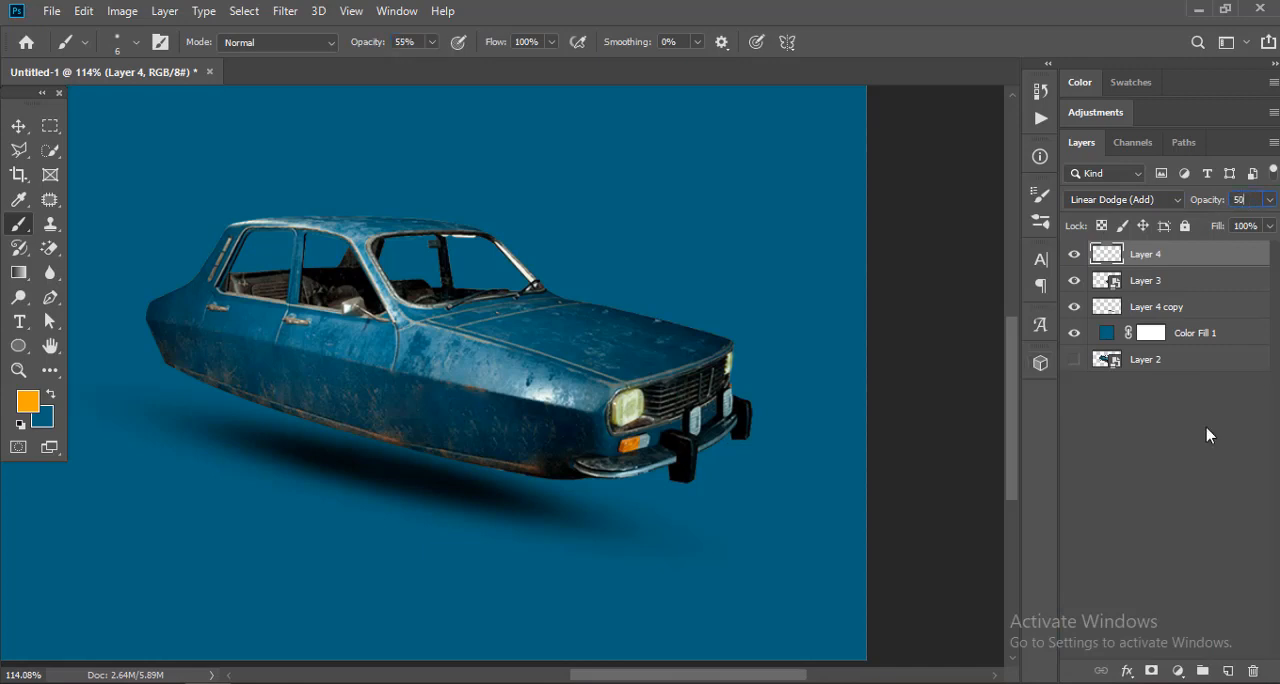
Step: On a new layer, outline a widening light beam from the near headlight past the canvas edge with the Polygonal Lasso
{"action": "key", "text": "l"}
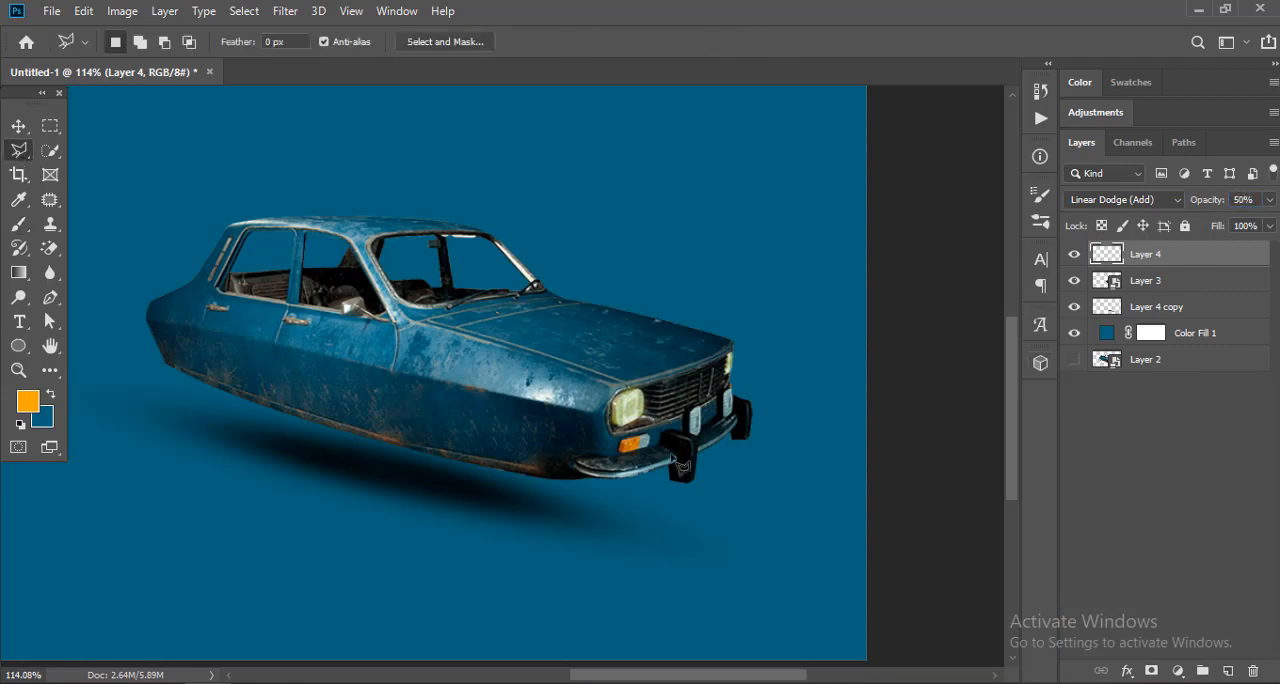
{"action": "left_click", "coordinate": [1228, 671]}
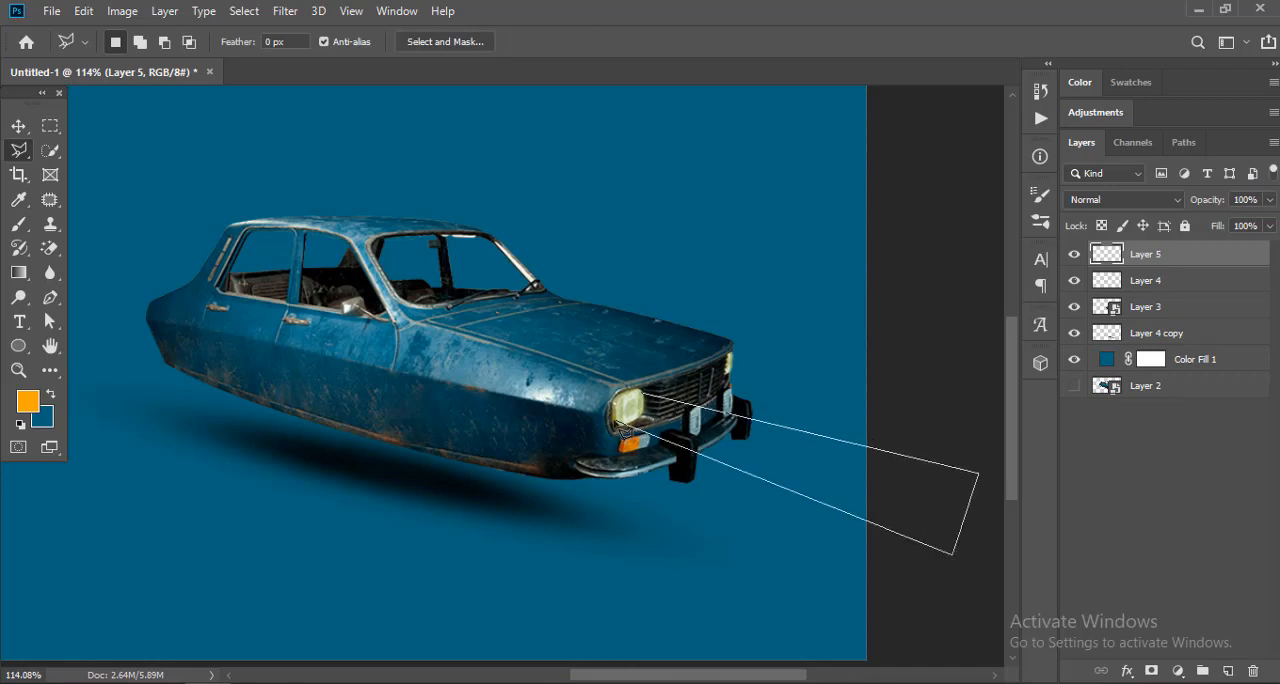
{"action": "left_click", "coordinate": [626, 415]}
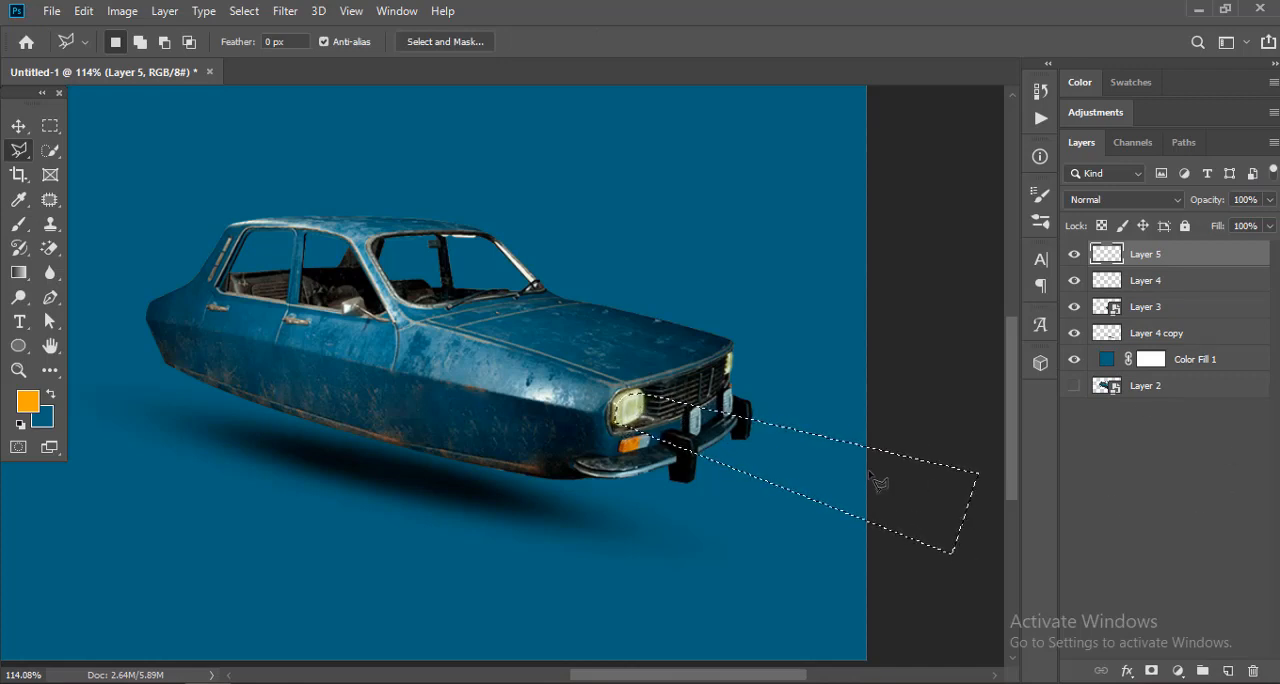
Step: Shift the beam selection inside the canvas, fill it with orange, deselect, and move the filled beam back onto the near headlight
{"action": "left_click_drag", "start_coordinate": [787, 462], "coordinate": [525, 470]}
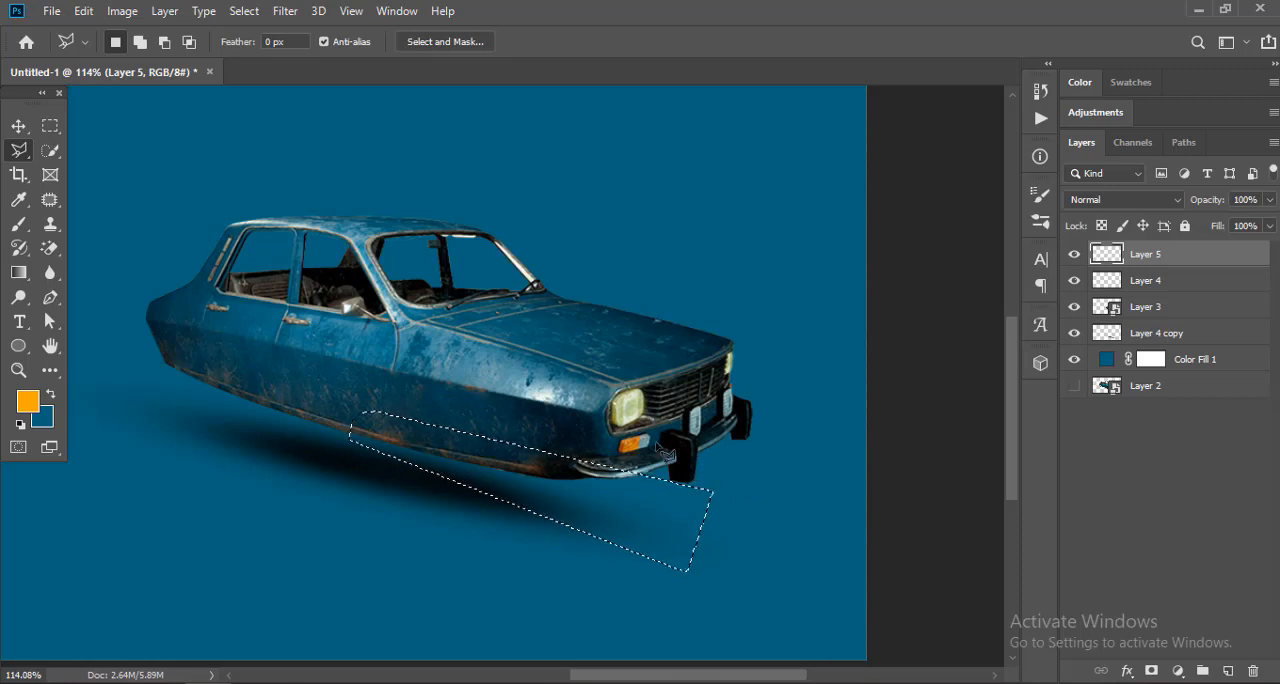
{"action": "key", "text": "alt+BackSpace"}
{"action": "key", "text": "ctrl+d"}
{"action": "key", "text": "v"}
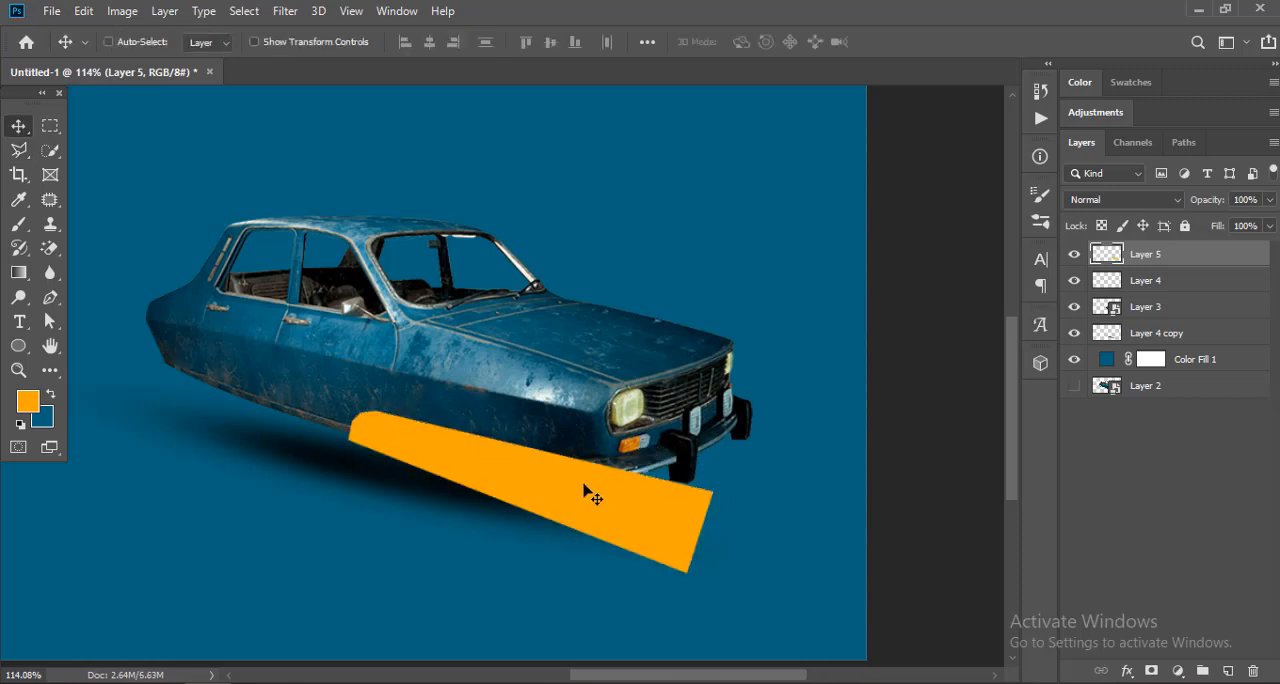
{"action": "left_click_drag", "start_coordinate": [588, 490], "coordinate": [672, 420]}
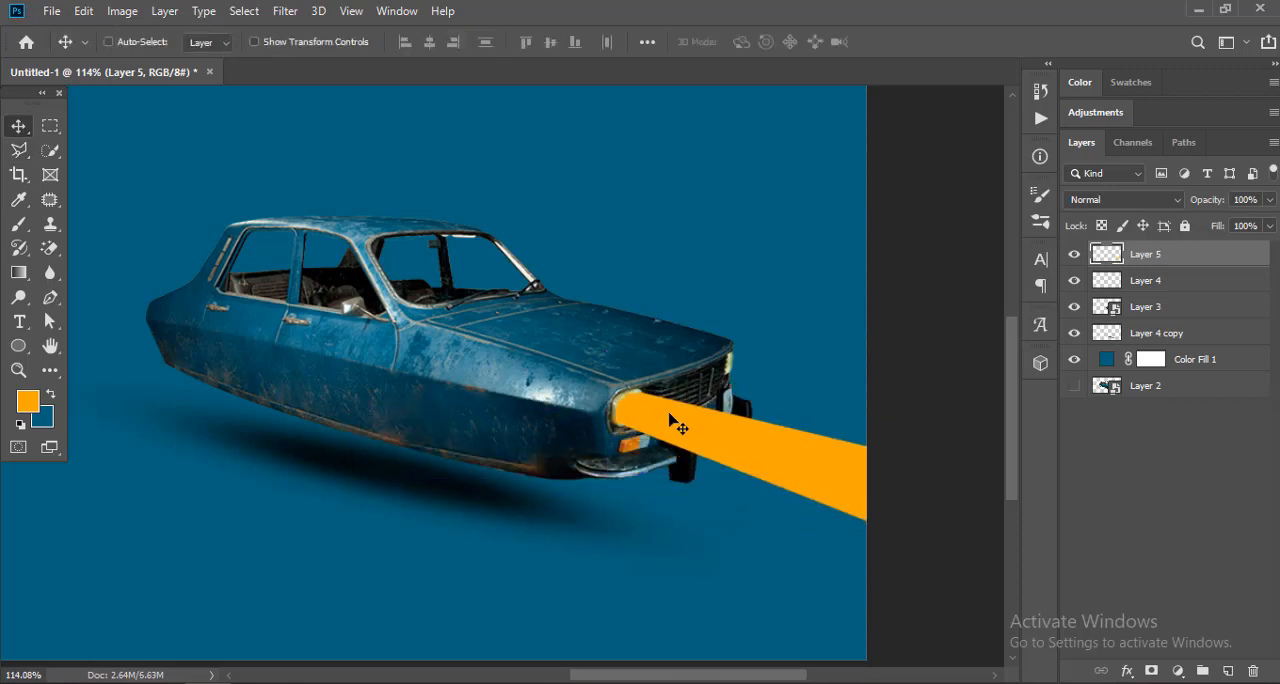
Step: Soften the edges of the orange light beam with a blur filter
{"action": "left_click", "coordinate": [286, 11]}
{"action": "mouse_move", "coordinate": [437, 229]}
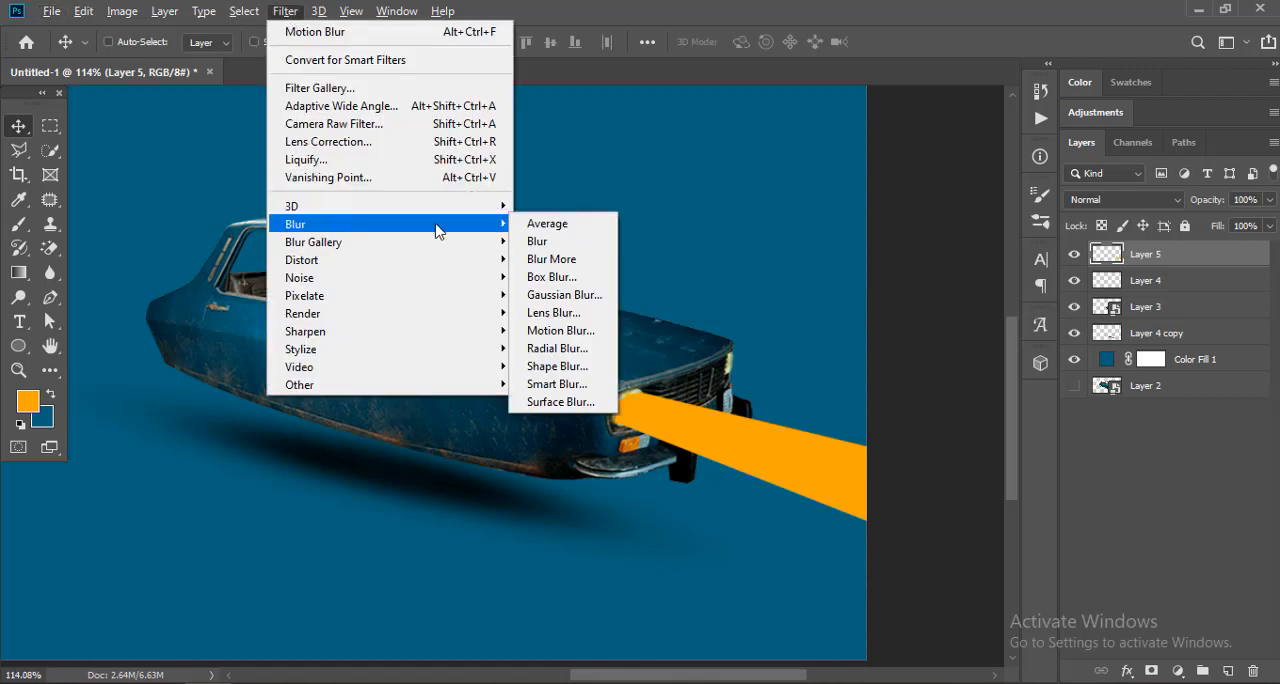
{"action": "left_click", "coordinate": [586, 317]}
{"action": "key", "text": "Return"}
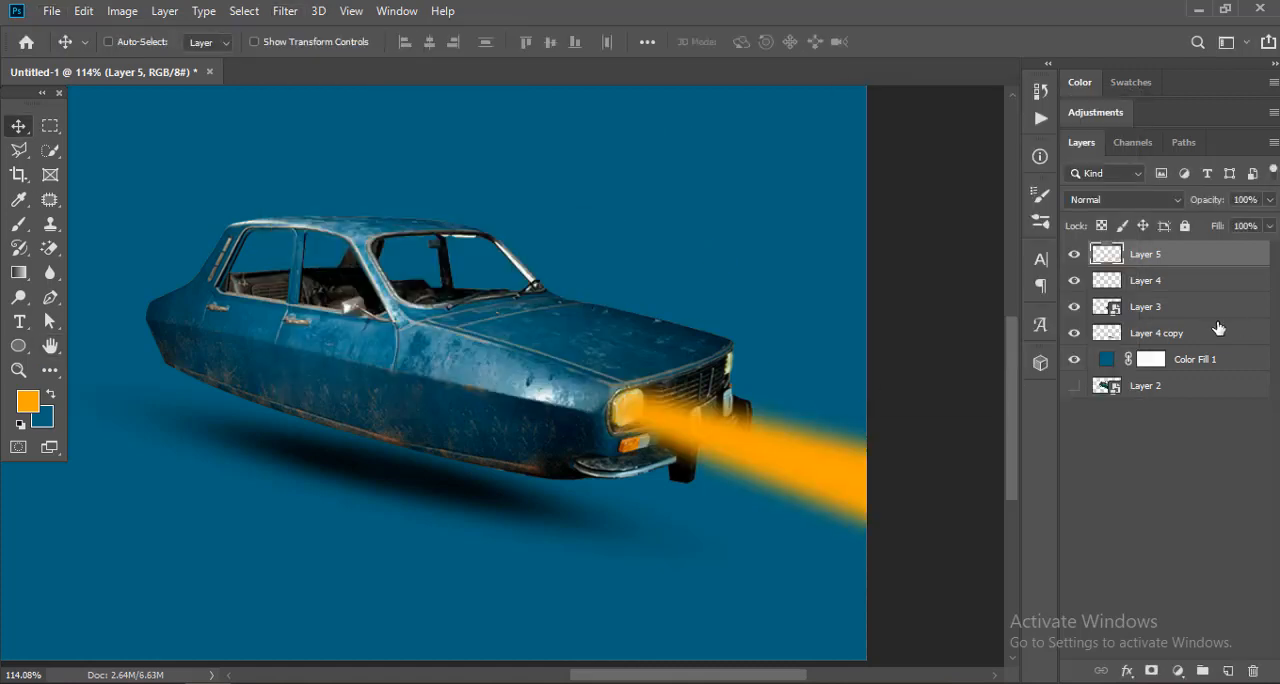
Step: Try the light beam layer at 30% opacity with the Linear Dodge (Add) blend mode
{"action": "type", "text": "30"}
{"action": "key", "text": "Return"}
{"action": "left_click", "coordinate": [1140, 199]}
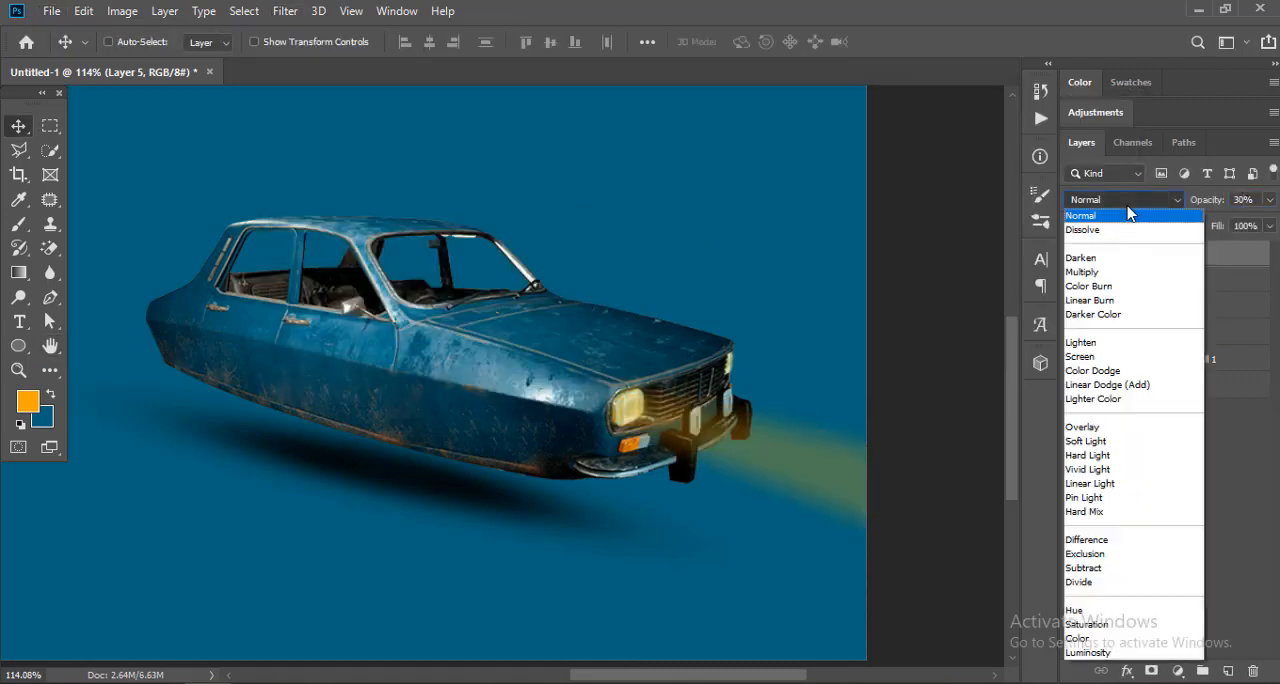
{"action": "left_click", "coordinate": [1110, 392]}
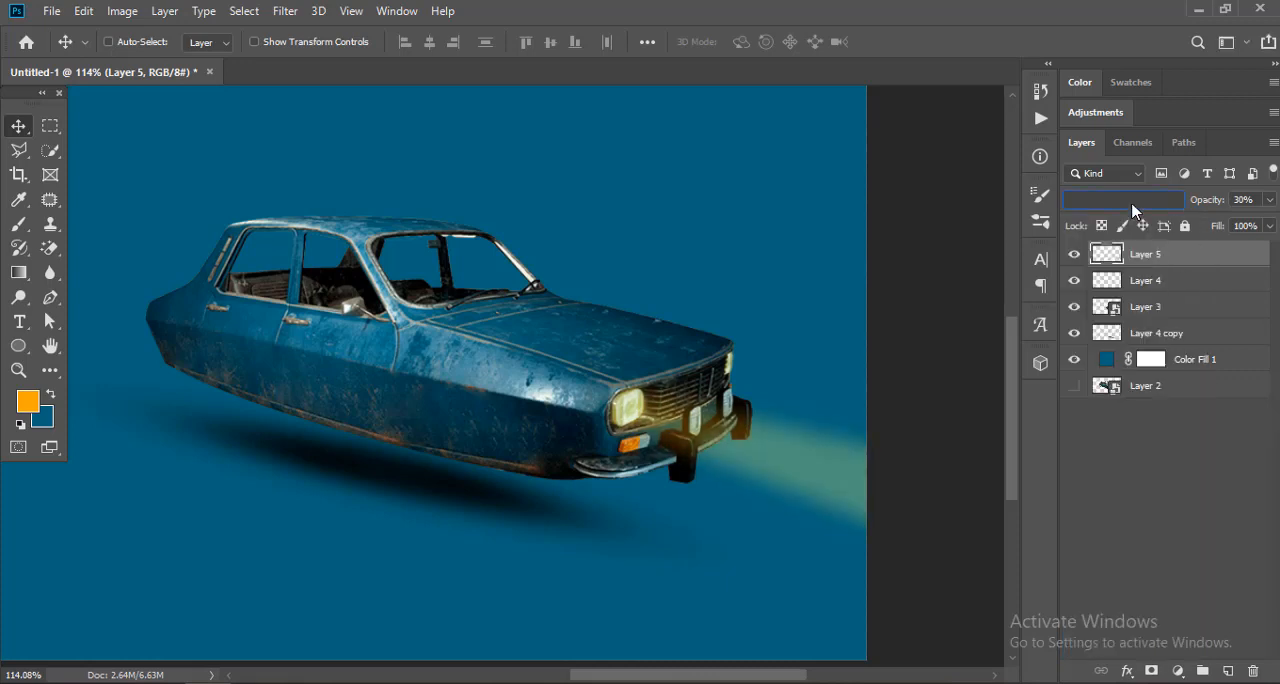
Step: Try Luminosity on the light beam layer at 50% opacity, and settle on the Linear Dodge (Add) blend mode
{"action": "left_click", "coordinate": [1133, 200]}
{"action": "left_click", "coordinate": [1100, 646]}
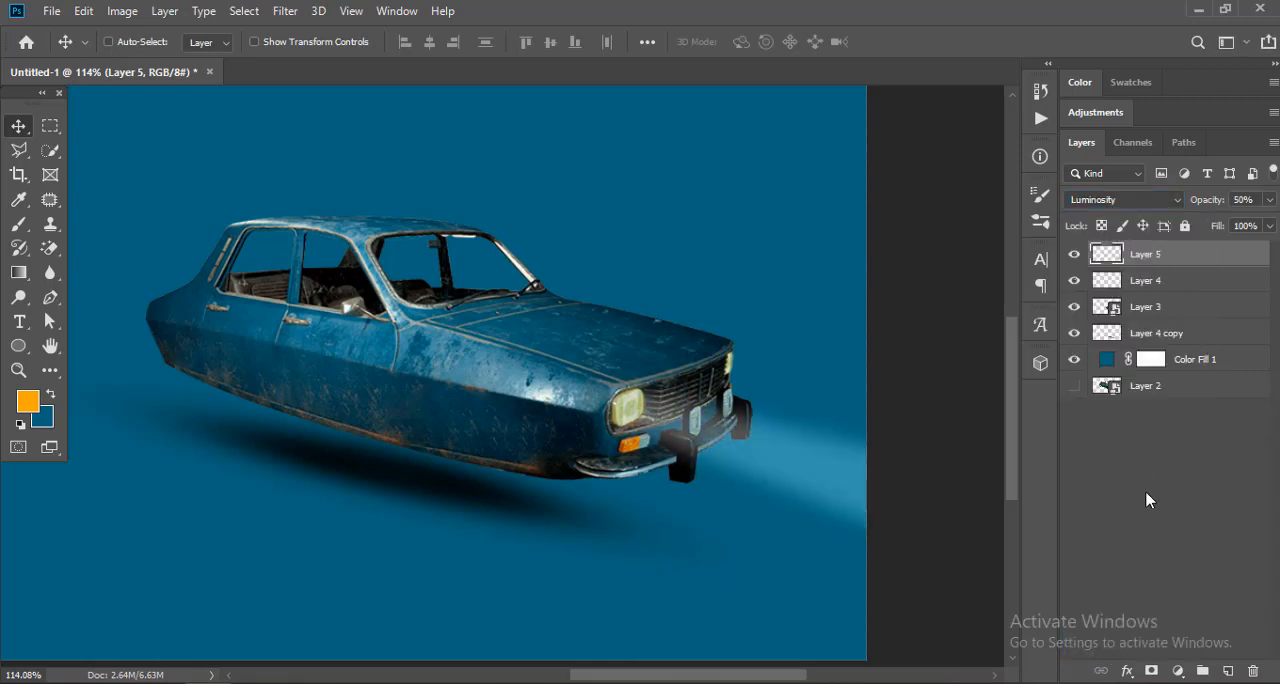
{"action": "left_click", "coordinate": [1133, 200]}
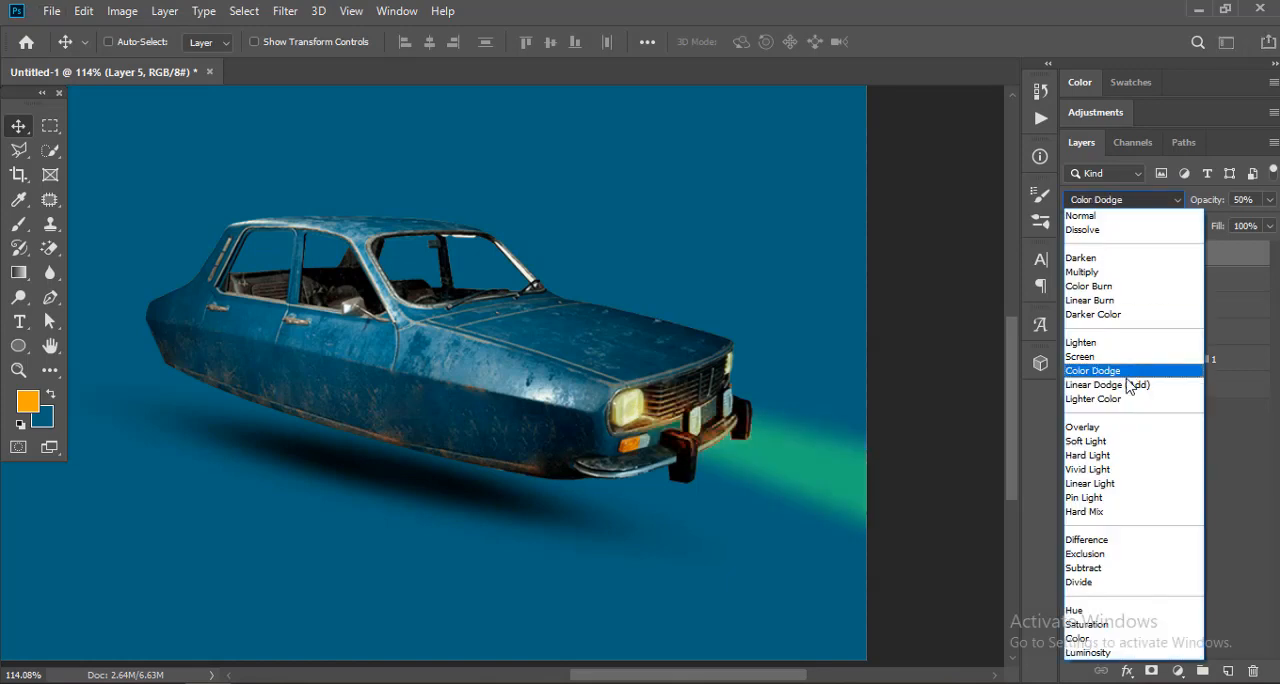
{"action": "left_click", "coordinate": [1135, 380]}
{"action": "left_click", "coordinate": [1077, 256]}
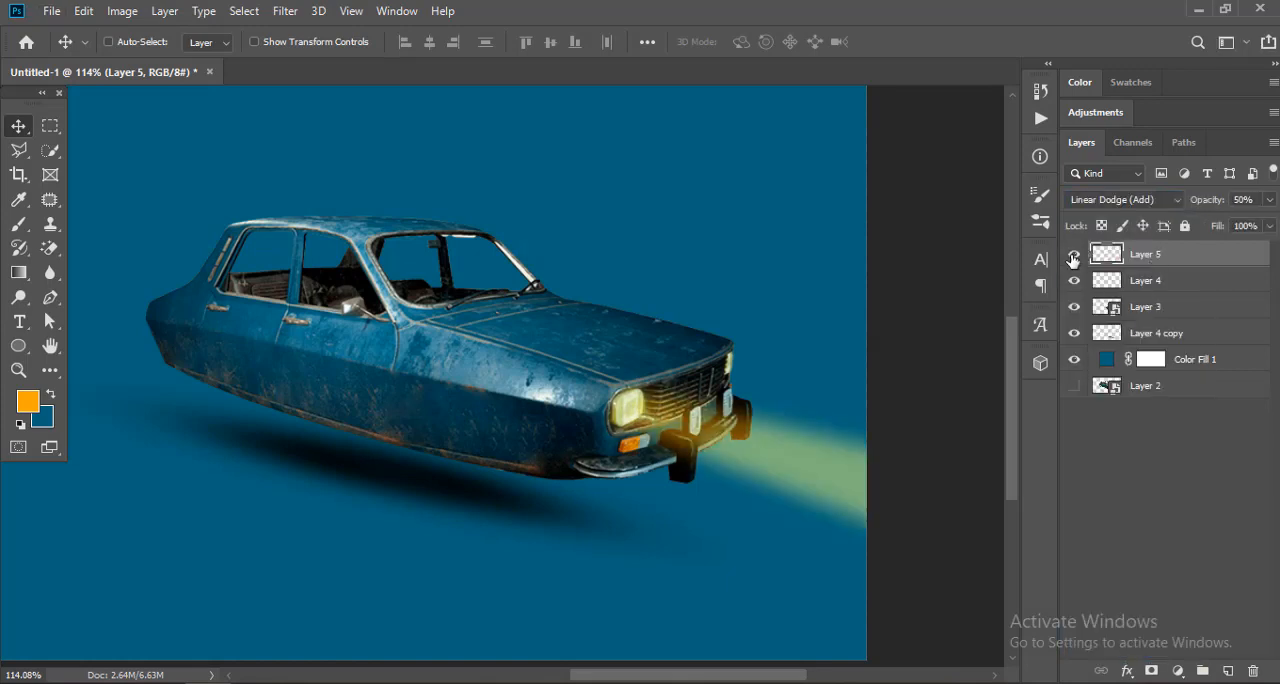
Step: Raise the near light beam's lightness to white with Hue/Saturation and set its layer opacity to 30%
{"action": "key", "text": "ctrl+u"}
{"action": "left_click_drag", "start_coordinate": [777, 281], "coordinate": [872, 281]}
{"action": "left_click", "coordinate": [989, 91]}
{"action": "key", "text": "3"}
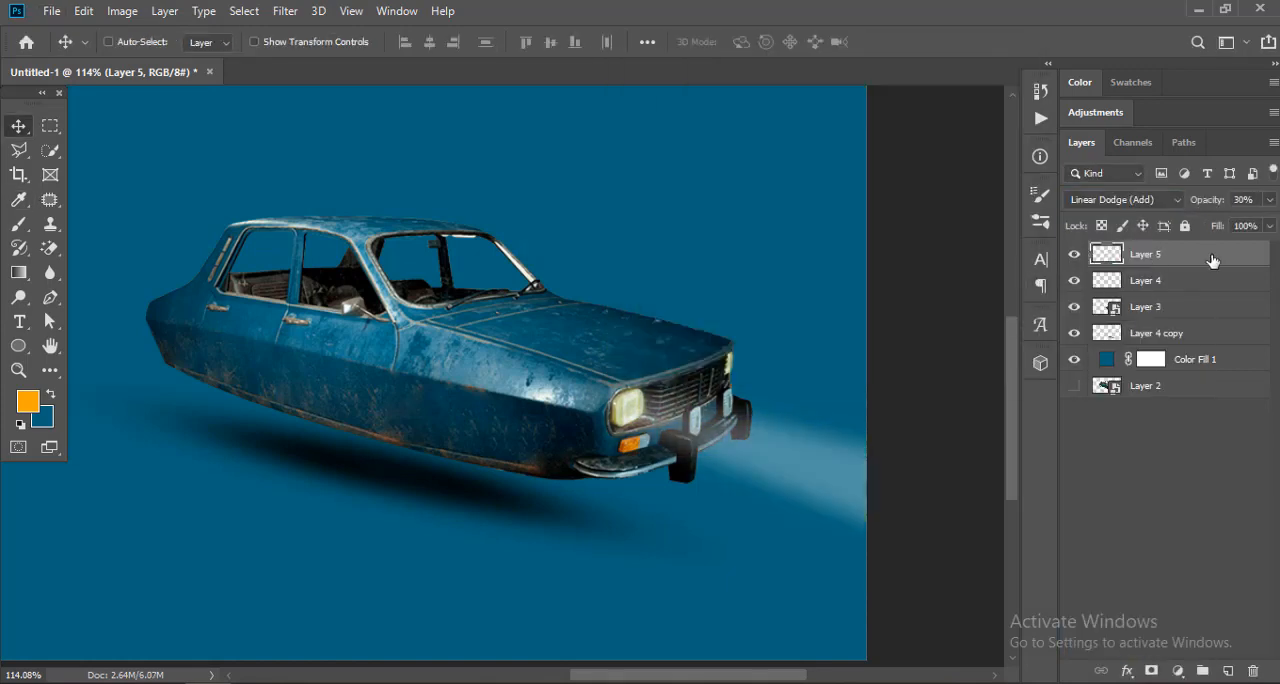
Step: Duplicate the near light beam and place the copy in front of the far headlight
{"action": "left_click_drag", "start_coordinate": [638, 411], "coordinate": [748, 374]}
{"action": "scroll", "coordinate": [752, 376], "scroll_direction": "down", "scroll_amount": 4}
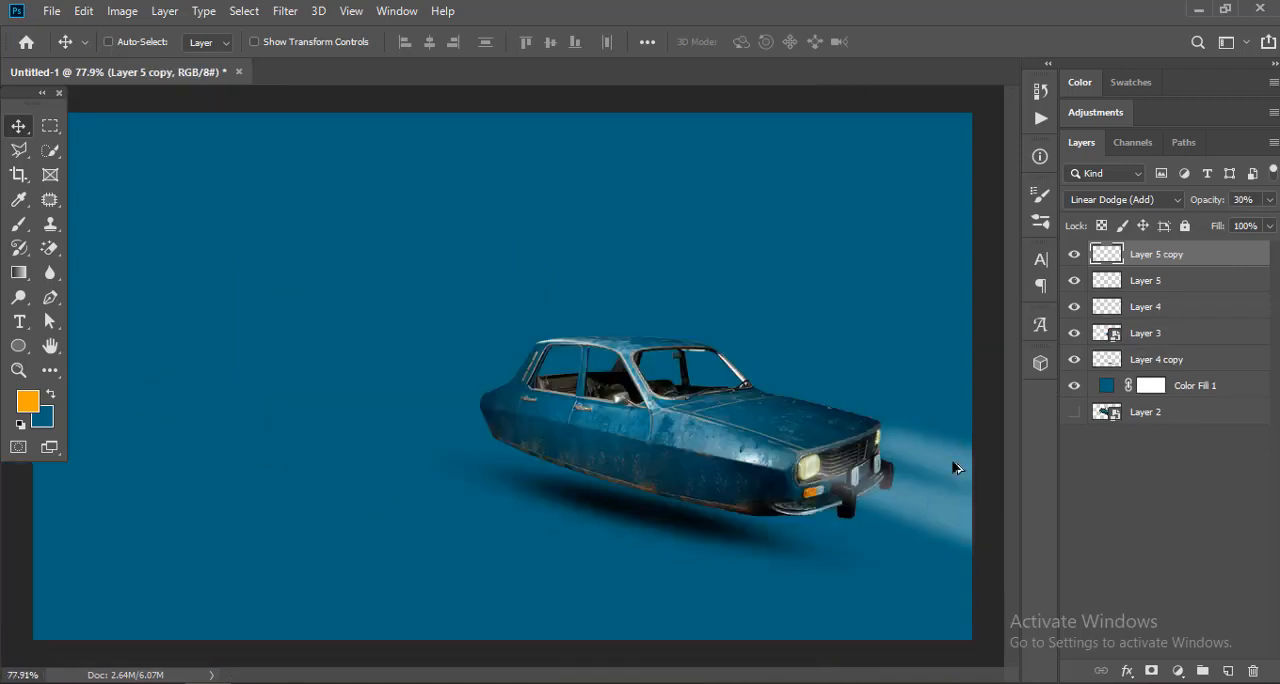
{"action": "scroll", "coordinate": [942, 468], "scroll_direction": "up", "scroll_amount": 3}
{"action": "left_click_drag", "start_coordinate": [868, 413], "coordinate": [762, 377]}
Step: Transform the copied beam with slight perspective, rotation and repositioning so it shines out of the far headlight
{"action": "key", "text": "ctrl+t"}
{"action": "left_click_drag", "start_coordinate": [729, 547], "coordinate": [730, 531]}
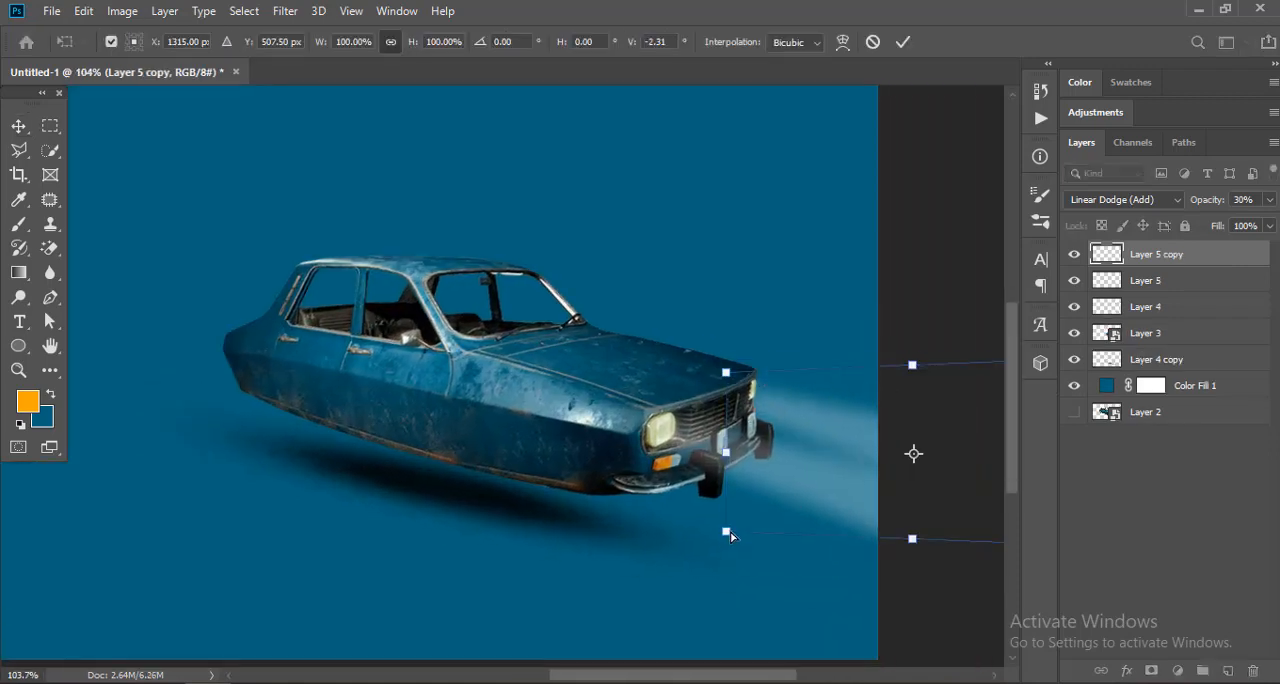
{"action": "left_click_drag", "start_coordinate": [787, 476], "coordinate": [795, 465]}
{"action": "left_click_drag", "start_coordinate": [758, 288], "coordinate": [734, 295]}
{"action": "left_click_drag", "start_coordinate": [796, 409], "coordinate": [796, 399]}
{"action": "left_click_drag", "start_coordinate": [843, 300], "coordinate": [848, 297]}
{"action": "left_click_drag", "start_coordinate": [785, 412], "coordinate": [852, 424]}
{"action": "left_click_drag", "start_coordinate": [813, 410], "coordinate": [805, 412]}
{"action": "key", "text": "Return"}
{"action": "scroll", "coordinate": [655, 451], "scroll_direction": "down", "scroll_amount": 8}
{"action": "key", "text": "ctrl+0"}
Step: Shift the near headlight's beam slightly and rotate it by about -0.7°
{"action": "left_click", "coordinate": [1125, 283]}
{"action": "left_click_drag", "start_coordinate": [884, 480], "coordinate": [896, 480]}
{"action": "scroll", "coordinate": [858, 417], "scroll_direction": "down", "scroll_amount": 3}
{"action": "scroll", "coordinate": [868, 440], "scroll_direction": "up", "scroll_amount": 1}
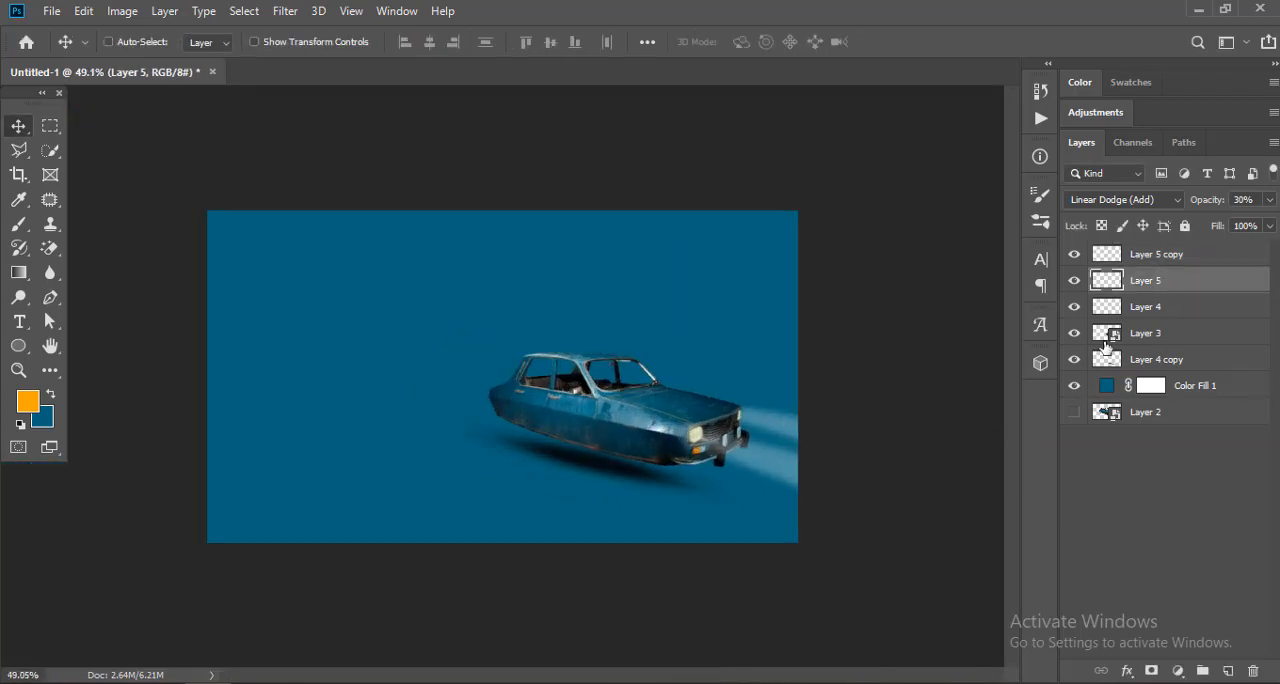
{"action": "key", "text": "ctrl+t"}
{"action": "left_click_drag", "start_coordinate": [700, 437], "coordinate": [701, 439]}
{"action": "left_click_drag", "start_coordinate": [880, 371], "coordinate": [876, 369]}
{"action": "key", "text": "Return"}
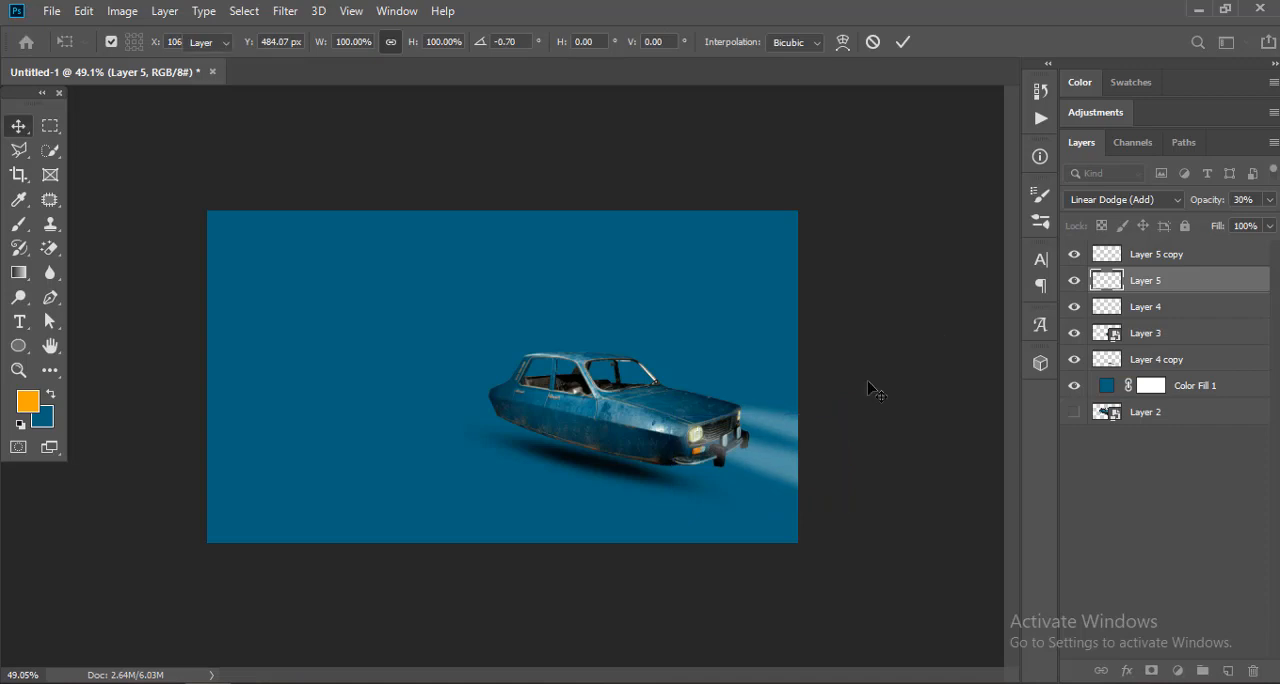
Step: Rotate the far headlight's beam slightly to match the near one, and deselect the layers
{"action": "key", "text": "ctrl+0"}
{"action": "key", "text": "ctrl+j"}
{"action": "key", "text": "ctrl+t"}
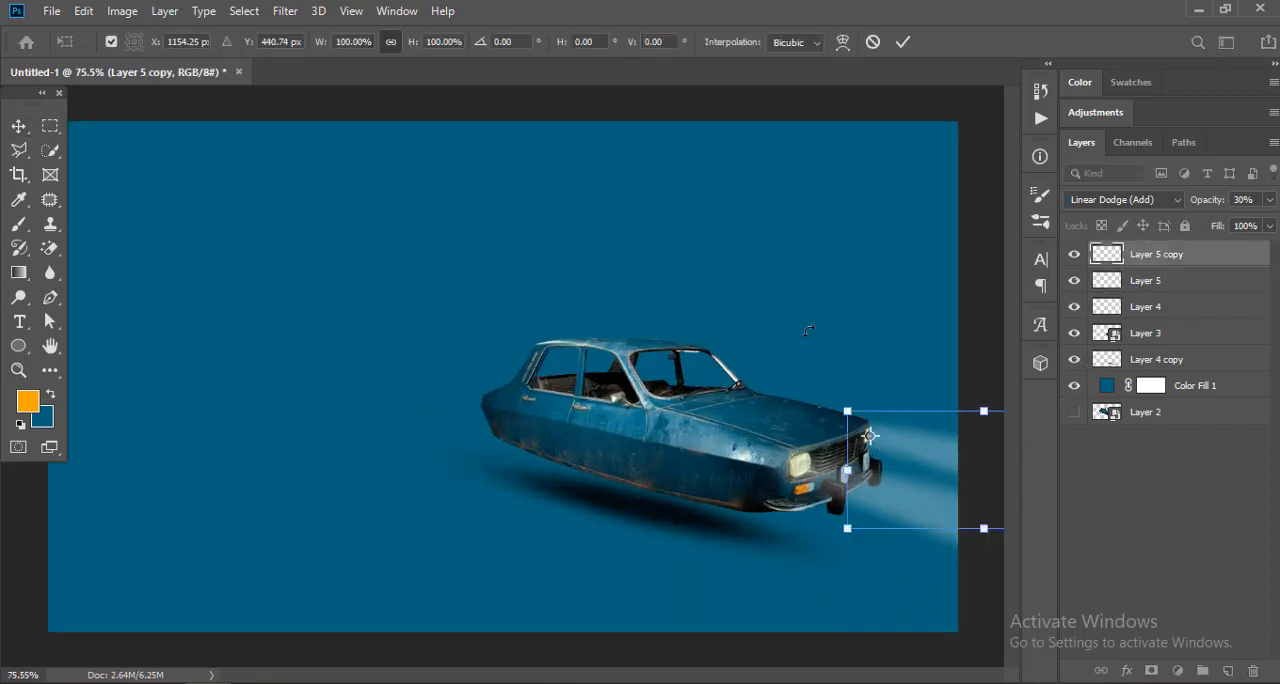
{"action": "left_click_drag", "start_coordinate": [966, 282], "coordinate": [971, 266]}
{"action": "scroll", "coordinate": [765, 370], "scroll_direction": "down", "scroll_amount": 5}
{"action": "scroll", "coordinate": [800, 390], "scroll_direction": "up", "scroll_amount": 1}
{"action": "key", "text": "Return"}
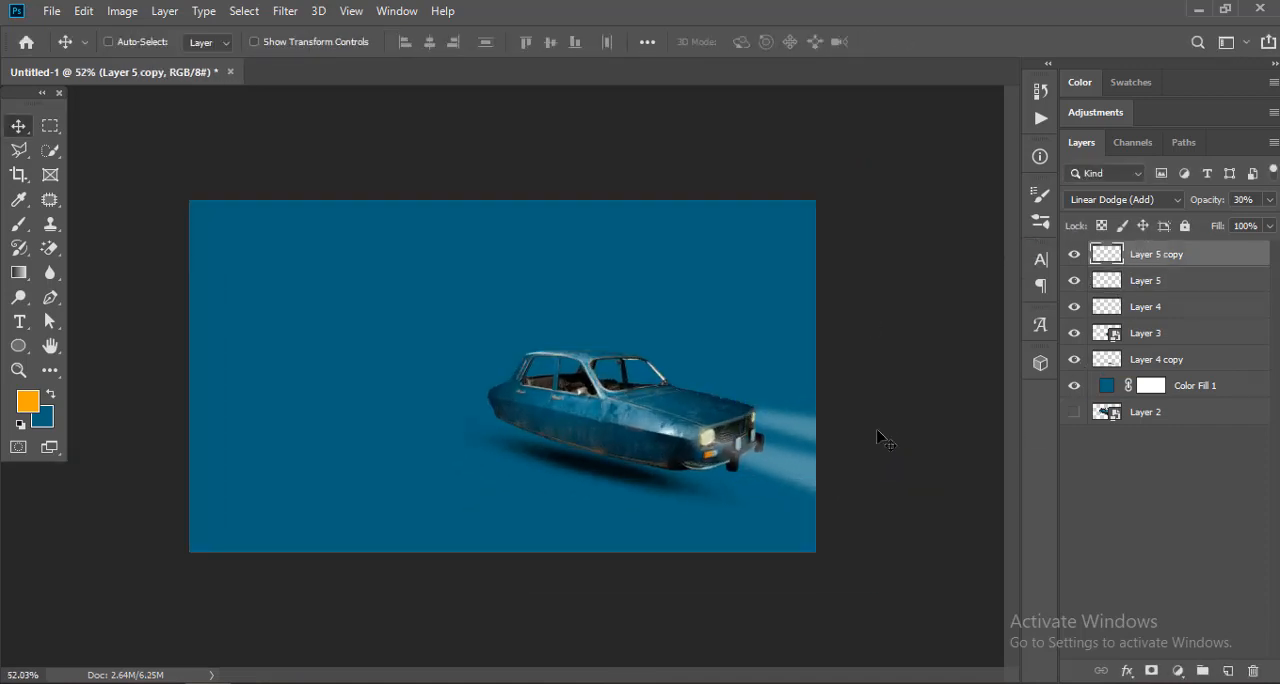
{"action": "scroll", "coordinate": [850, 445], "scroll_direction": "down", "scroll_amount": 1}
{"action": "scroll", "coordinate": [787, 452], "scroll_direction": "up", "scroll_amount": 5}
{"action": "key", "text": "ctrl+0"}
{"action": "left_click", "coordinate": [1119, 484]}
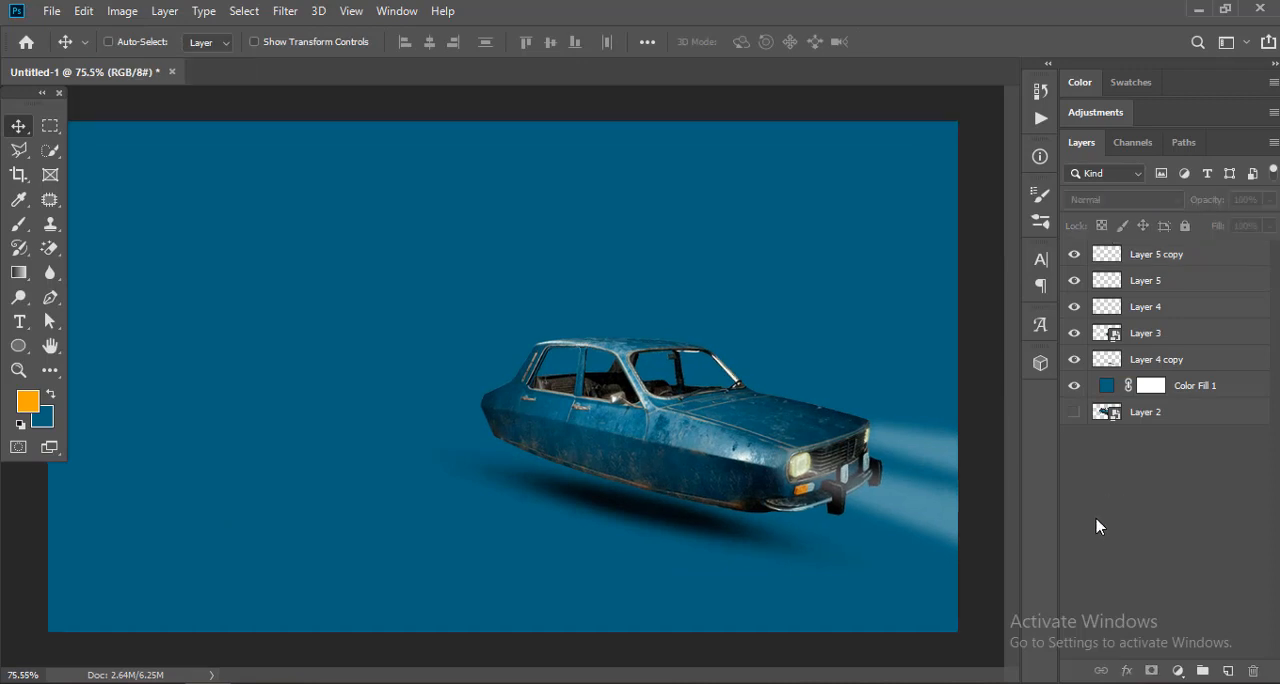
Step: Add the white text "FLYING CAR" in the Headliner No. 45 font on a new layer directly above the car, Layer 3
{"action": "left_click", "coordinate": [1135, 338]}
{"action": "left_click", "coordinate": [1074, 333]}
{"action": "left_click", "coordinate": [1074, 333]}
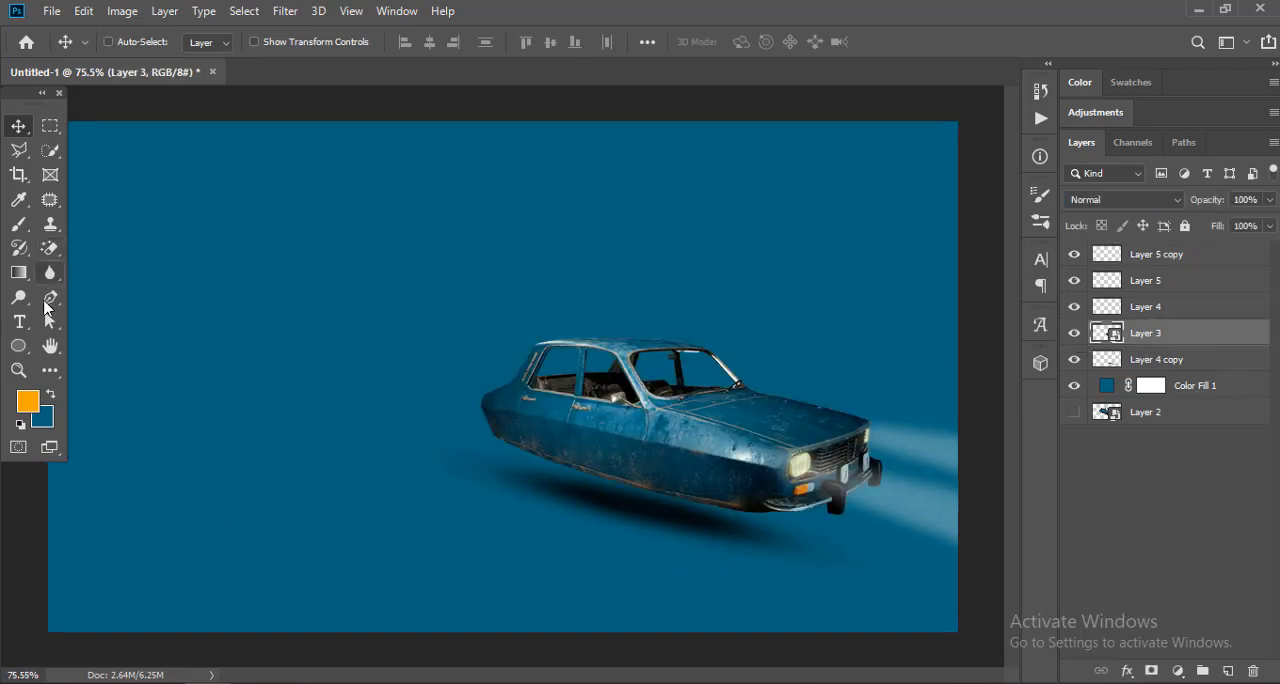
{"action": "key", "text": "t"}
{"action": "left_click", "coordinate": [211, 274]}
{"action": "left_click_drag", "start_coordinate": [368, 222], "coordinate": [254, 351]}
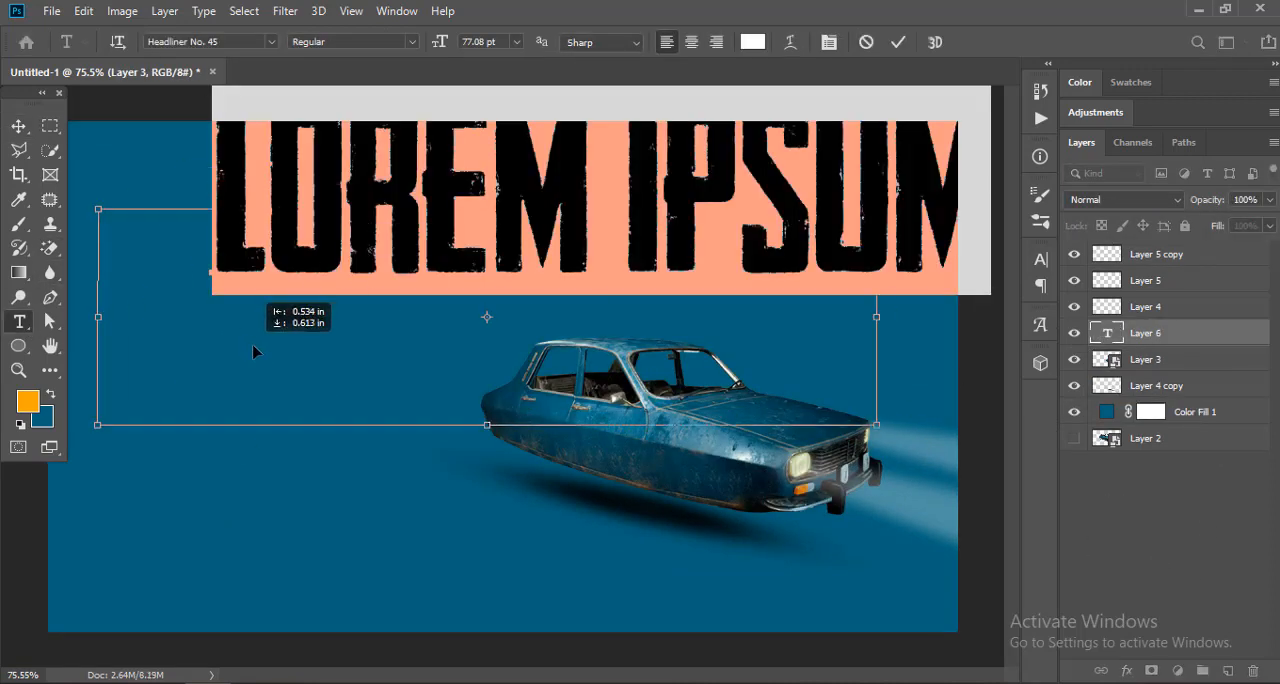
{"action": "type", "text": "FLYING CAR"}
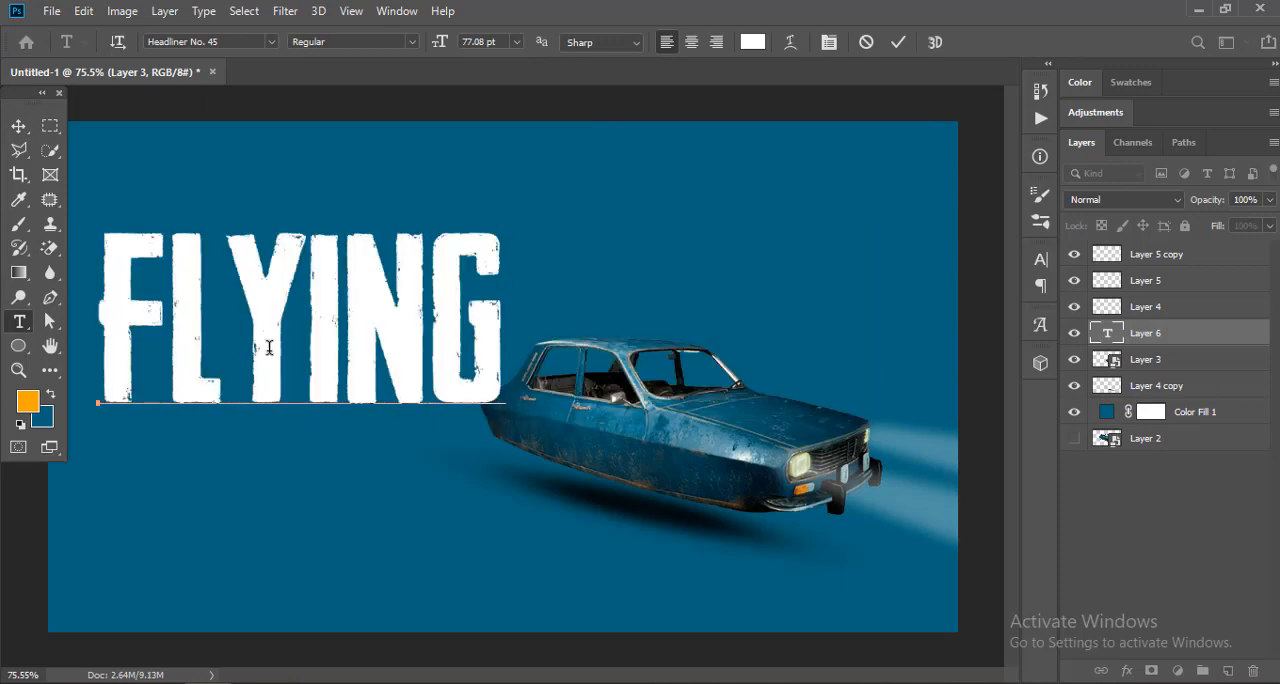
{"action": "left_click", "coordinate": [18, 127]}
Step: Scale the FLYING CAR text down to a small label and move it onto the car's side
{"action": "key", "text": "ctrl+t"}
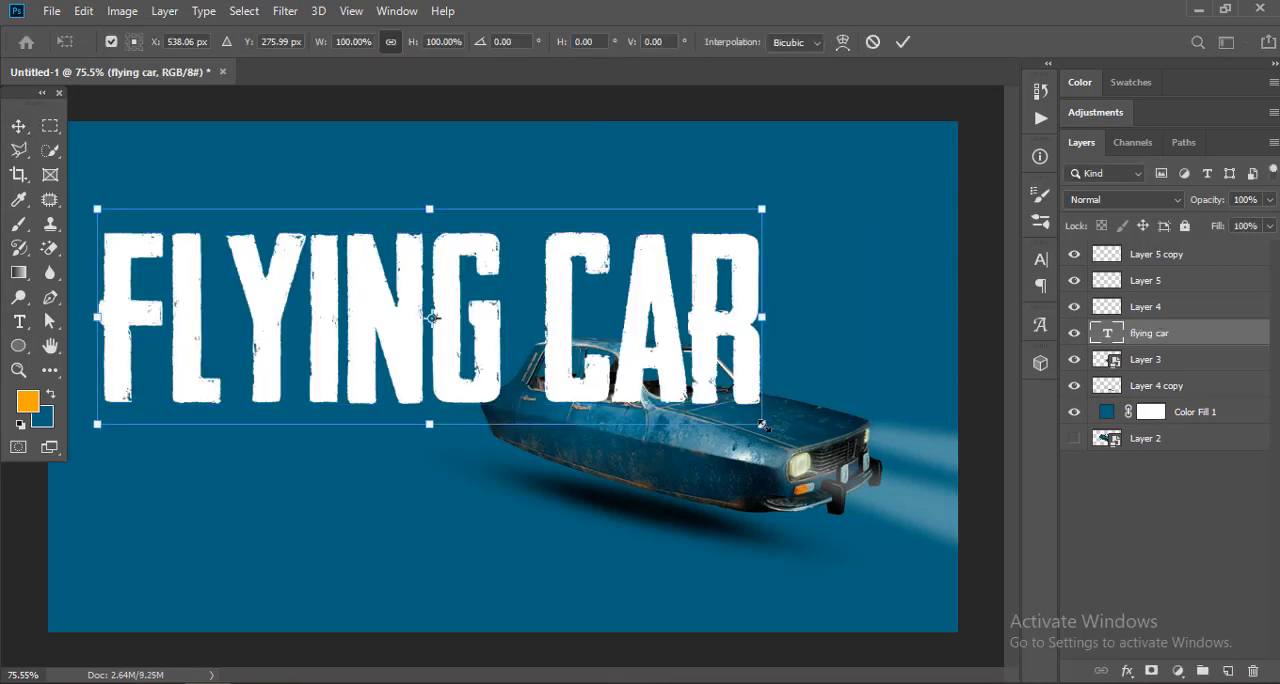
{"action": "left_click_drag", "start_coordinate": [765, 425], "coordinate": [232, 262]}
{"action": "key", "text": "Return"}
{"action": "left_click_drag", "start_coordinate": [234, 226], "coordinate": [657, 439]}
{"action": "left_click_drag", "start_coordinate": [657, 455], "coordinate": [575, 352]}
Step: Resize and skew the FLYING CAR text so it follows the slope of the lower door panel
{"action": "key", "text": "ctrl+t"}
{"action": "left_click_drag", "start_coordinate": [633, 394], "coordinate": [489, 362]}
{"action": "left_click_drag", "start_coordinate": [452, 319], "coordinate": [483, 332]}
{"action": "left_click_drag", "start_coordinate": [525, 325], "coordinate": [487, 372]}
{"action": "key", "text": "Return"}
{"action": "left_click_drag", "start_coordinate": [420, 348], "coordinate": [410, 350]}
{"action": "left_click_drag", "start_coordinate": [444, 353], "coordinate": [480, 373]}
Step: Skew the FLYING CAR text slightly further downward toward the car's front to refine its perspective
{"action": "key", "text": "ctrl+t"}
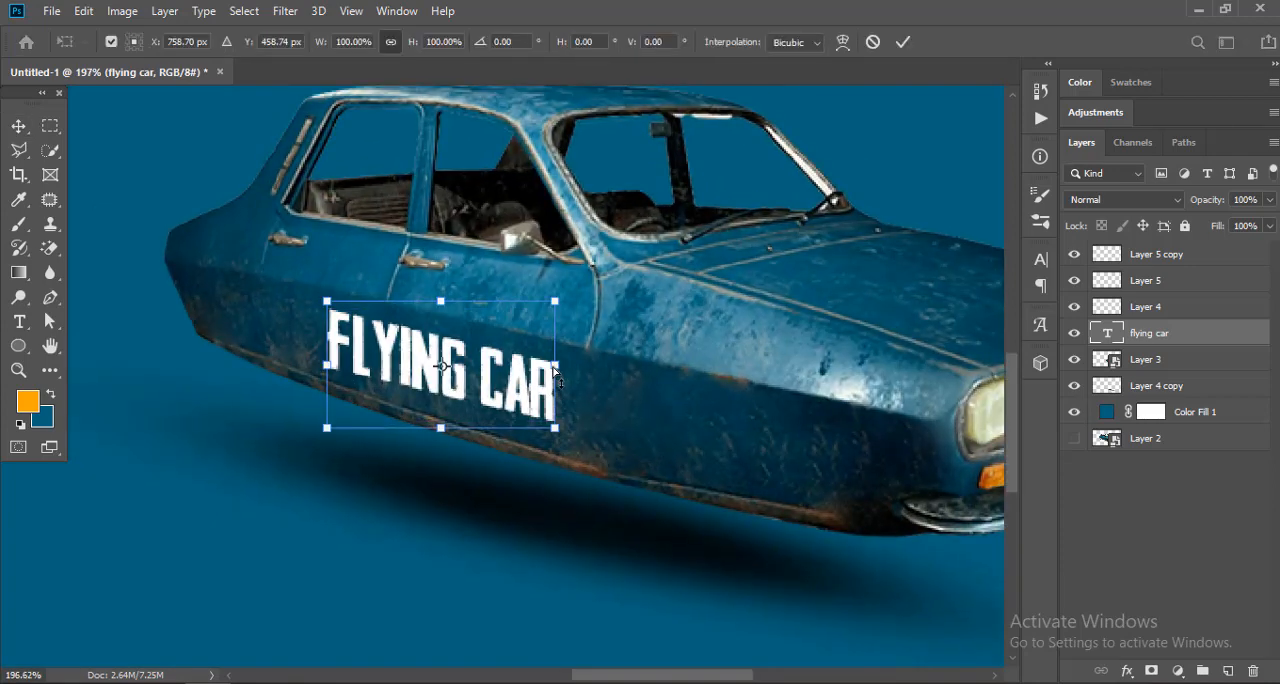
{"action": "left_click_drag", "start_coordinate": [556, 364], "coordinate": [556, 373]}
{"action": "key", "text": "Return"}
{"action": "left_click_drag", "start_coordinate": [668, 480], "coordinate": [600, 475]}
{"action": "left_click_drag", "start_coordinate": [671, 449], "coordinate": [680, 456]}
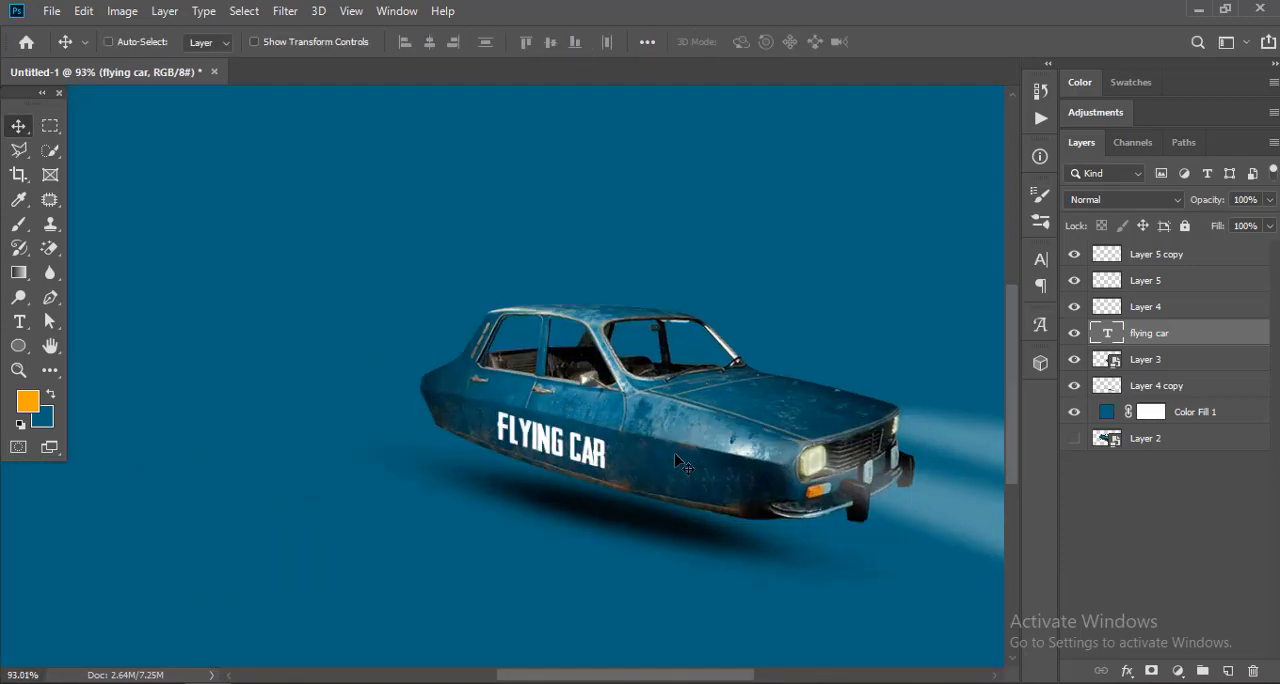
{"action": "left_click_drag", "start_coordinate": [593, 450], "coordinate": [655, 450]}
{"action": "key", "text": "ctrl+t"}
{"action": "key", "text": "Return"}
{"action": "left_click_drag", "start_coordinate": [569, 384], "coordinate": [563, 323]}
Step: Set the FLYING CAR text to Overlay and lower the Underlying Layer white Blend If slider to blend it into the paint
{"action": "left_click", "coordinate": [1110, 201]}
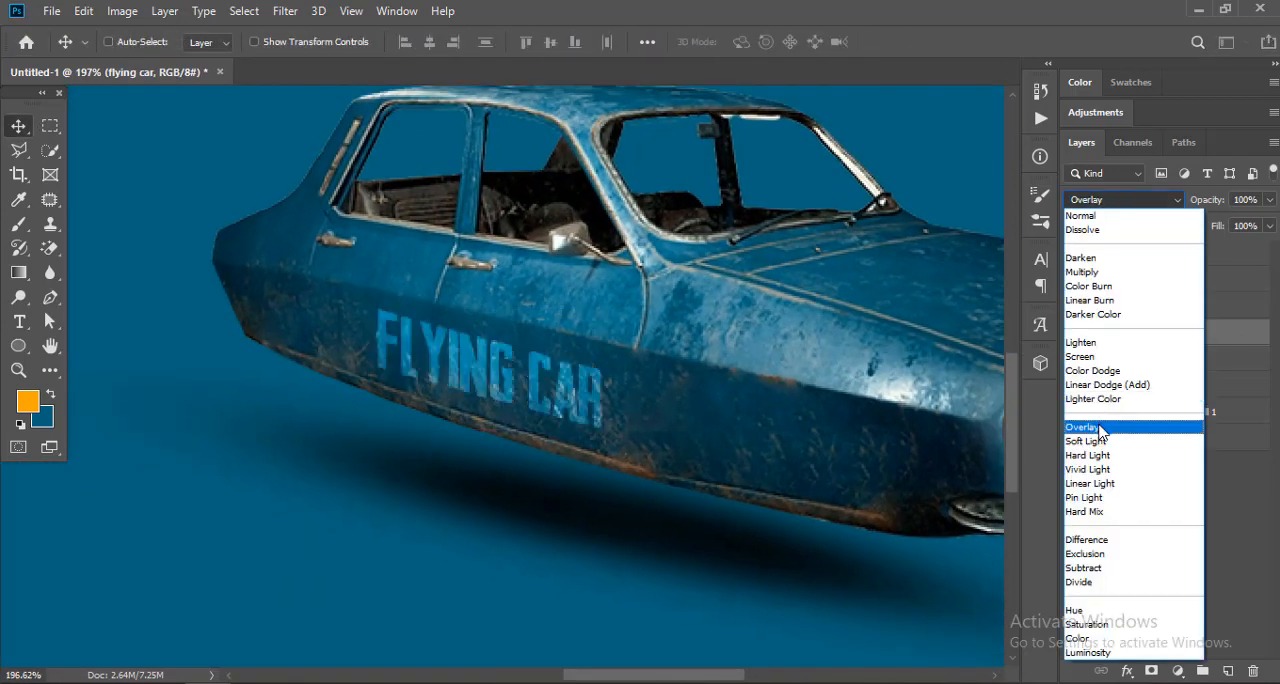
{"action": "left_click", "coordinate": [1101, 428]}
{"action": "double_click", "coordinate": [1256, 334]}
{"action": "left_click_drag", "start_coordinate": [827, 84], "coordinate": [937, 48]}
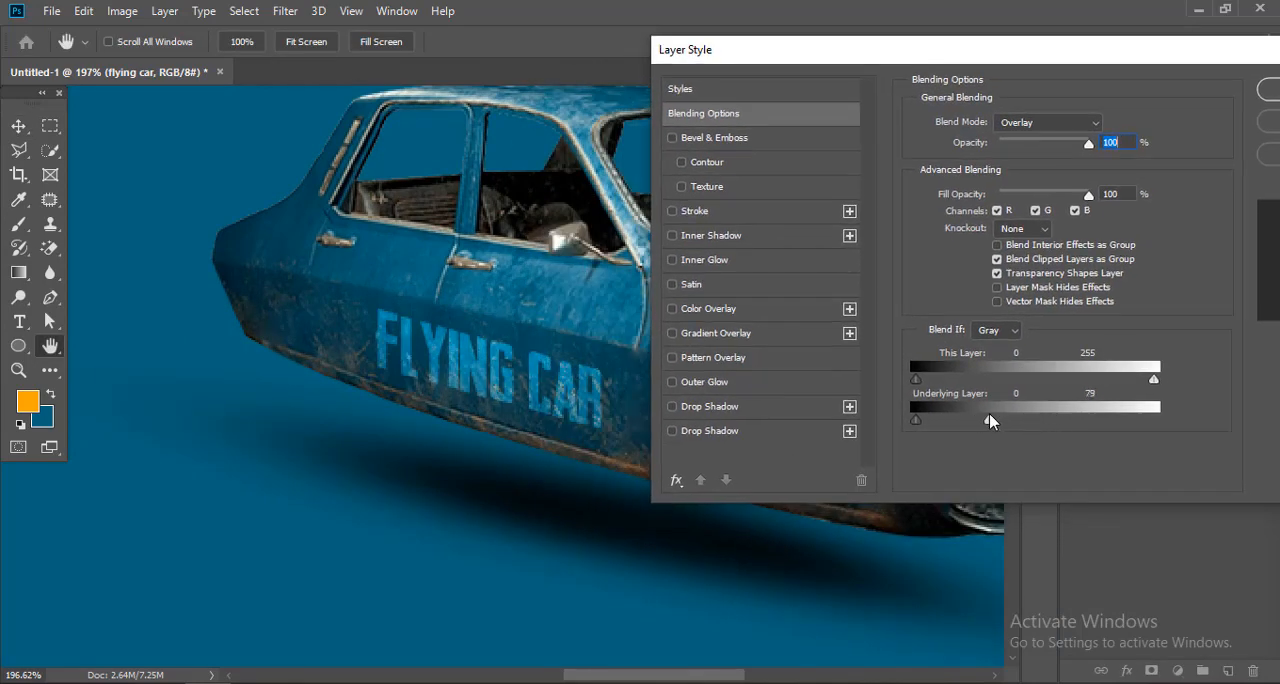
{"action": "mouse_move", "coordinate": [979, 425]}
{"action": "left_mouse_down"}
{"action": "mouse_move", "coordinate": [952, 420]}
{"action": "mouse_move", "coordinate": [966, 423]}
{"action": "left_mouse_up"}
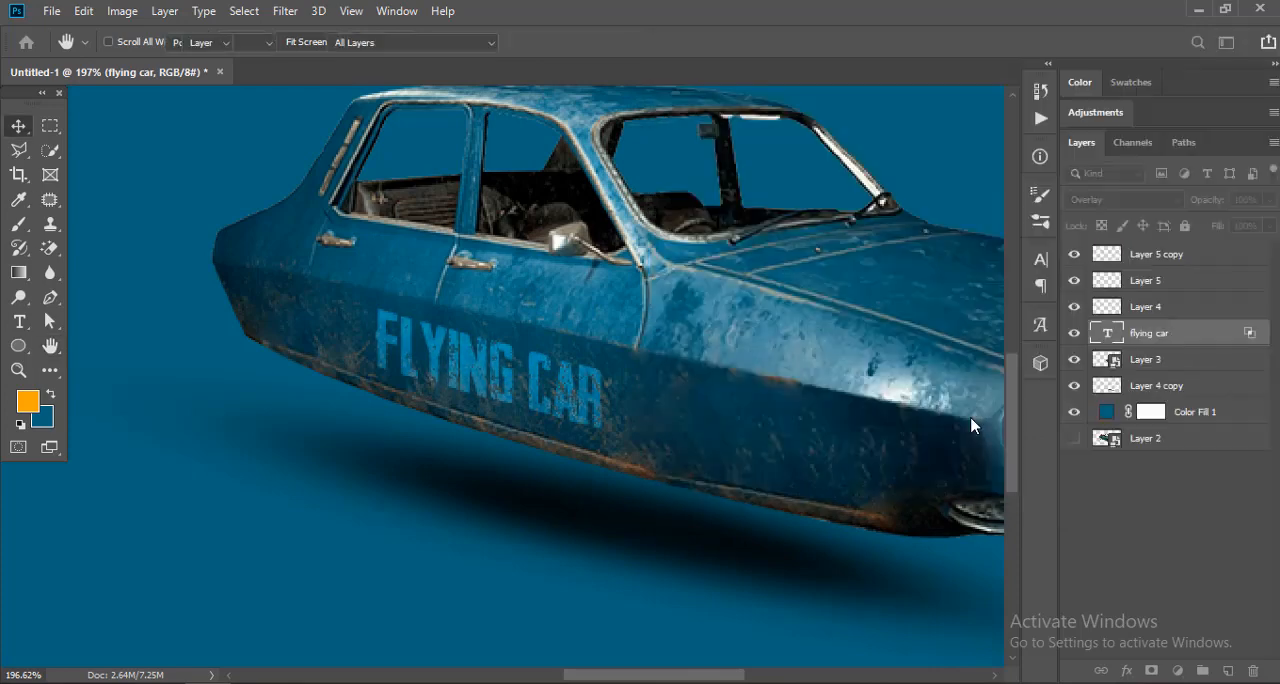
{"action": "key", "text": "v"}
{"action": "key", "text": "ctrl+0"}
{"action": "scroll", "coordinate": [659, 466], "scroll_direction": "down", "scroll_amount": 2}
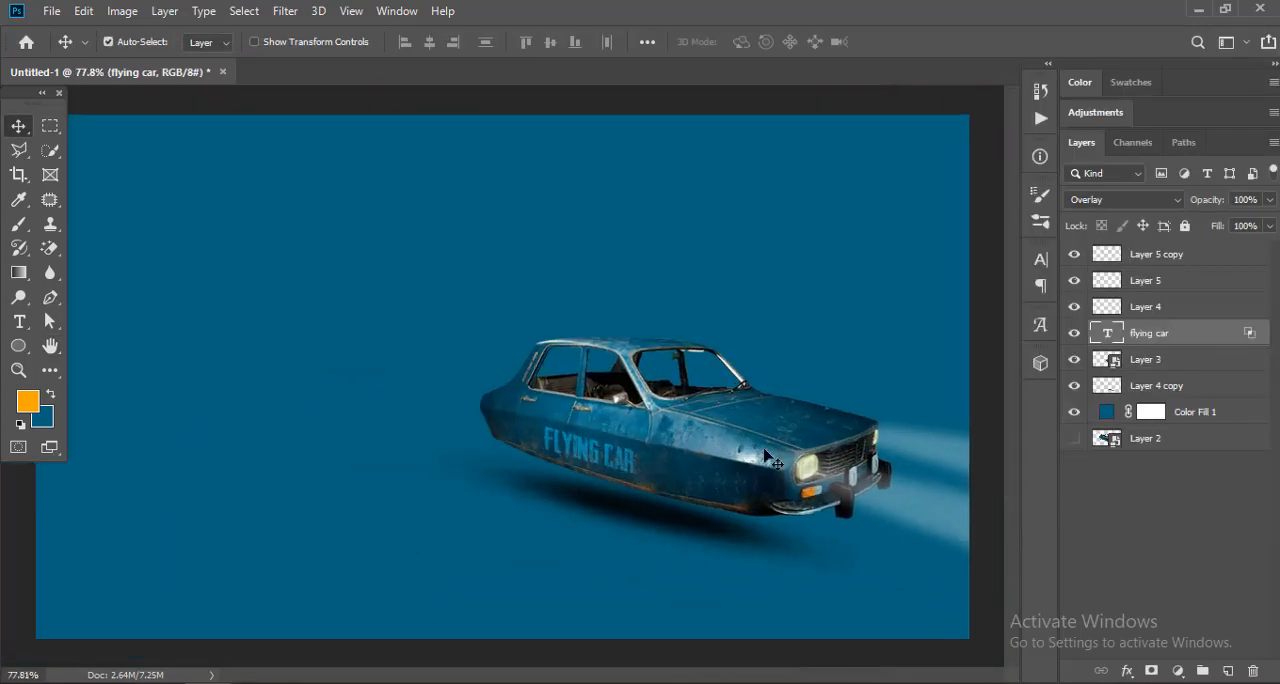
{"action": "left_click", "coordinate": [1076, 335]}
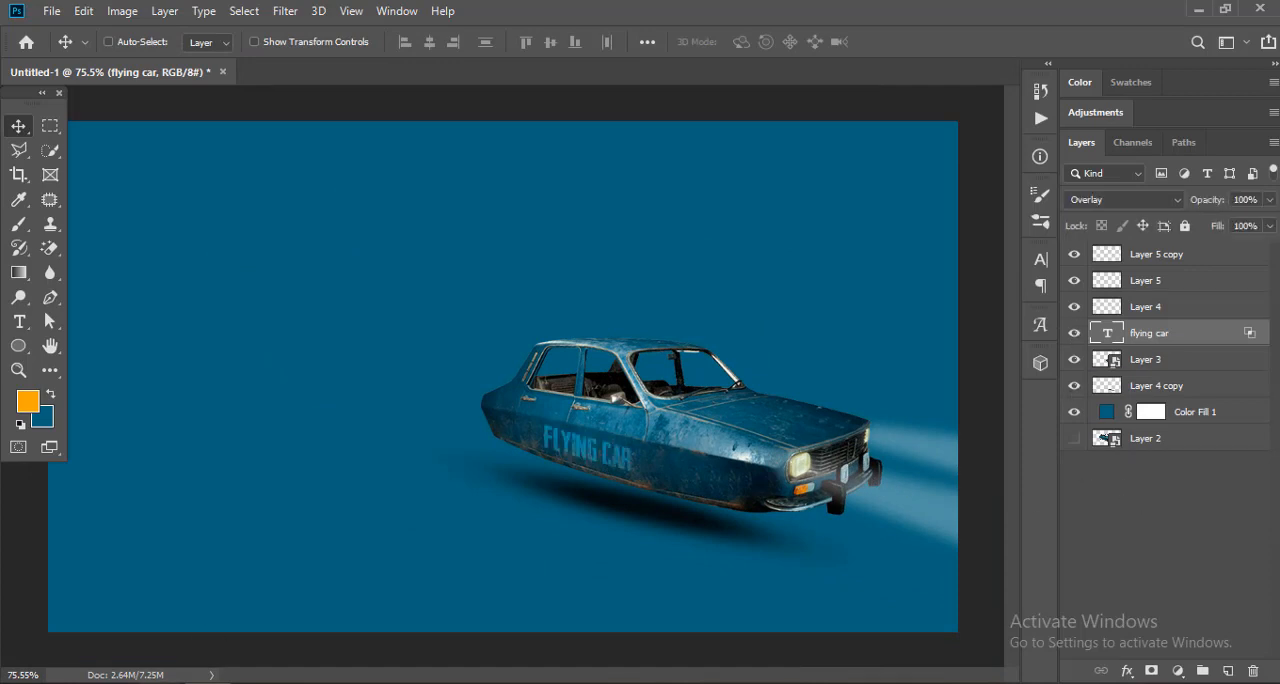
{"action": "left_click", "coordinate": [308, 618]}
{"action": "left_click_drag", "start_coordinate": [546, 268], "coordinate": [552, 349]}
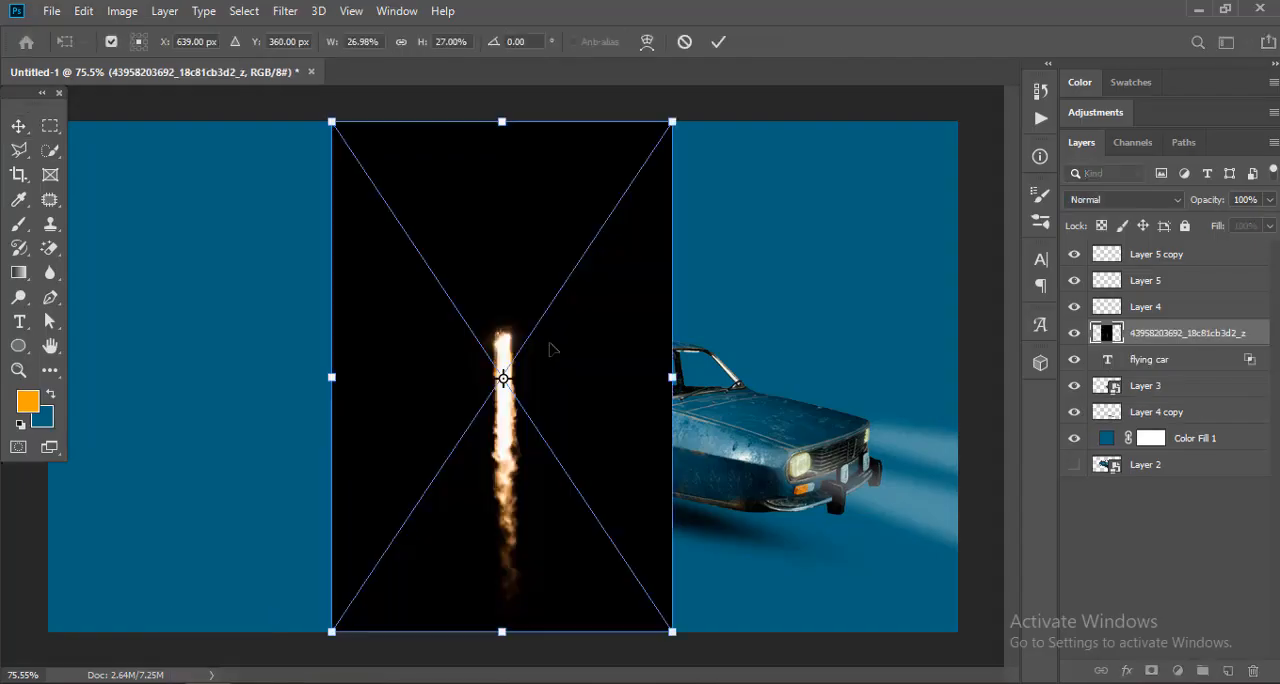
{"action": "key", "text": "Return"}
{"action": "left_click", "coordinate": [1123, 199]}
{"action": "left_click", "coordinate": [1090, 357]}
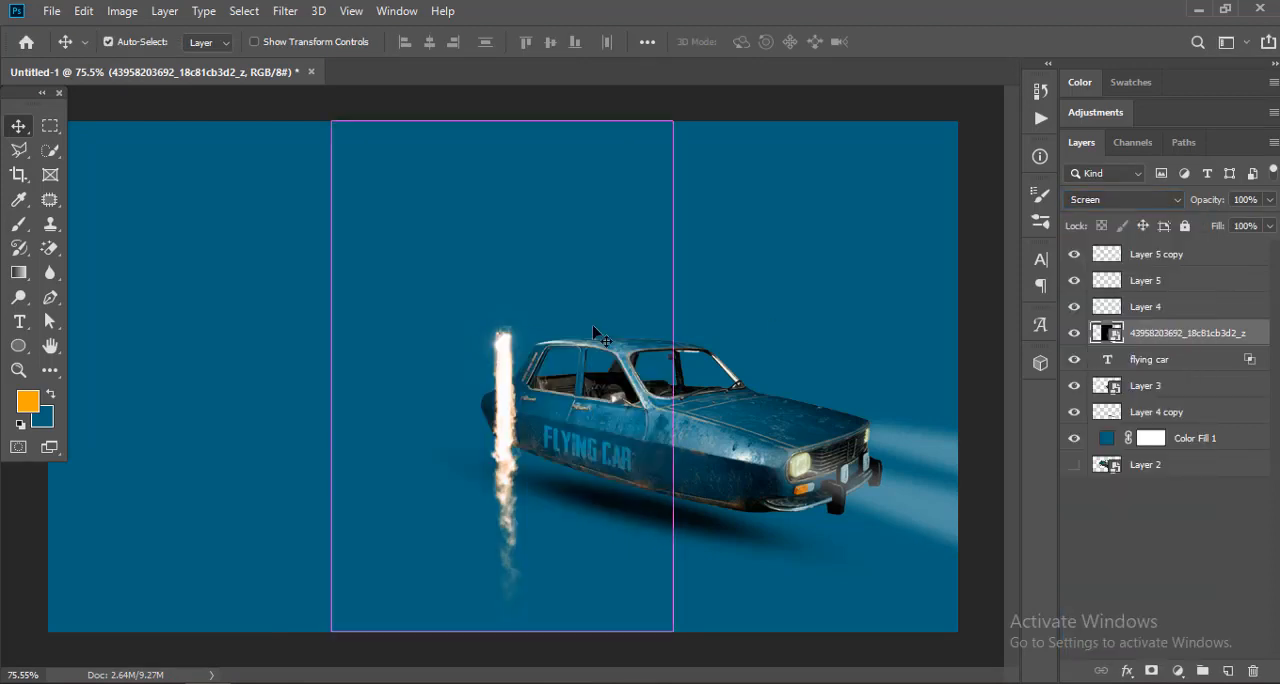
Step: Rotate the flame to trail along the car's slope, scale it to about 34%, and position it at the near side of the rear
{"action": "key", "text": "ctrl+t"}
{"action": "left_click_drag", "start_coordinate": [514, 100], "coordinate": [781, 389]}
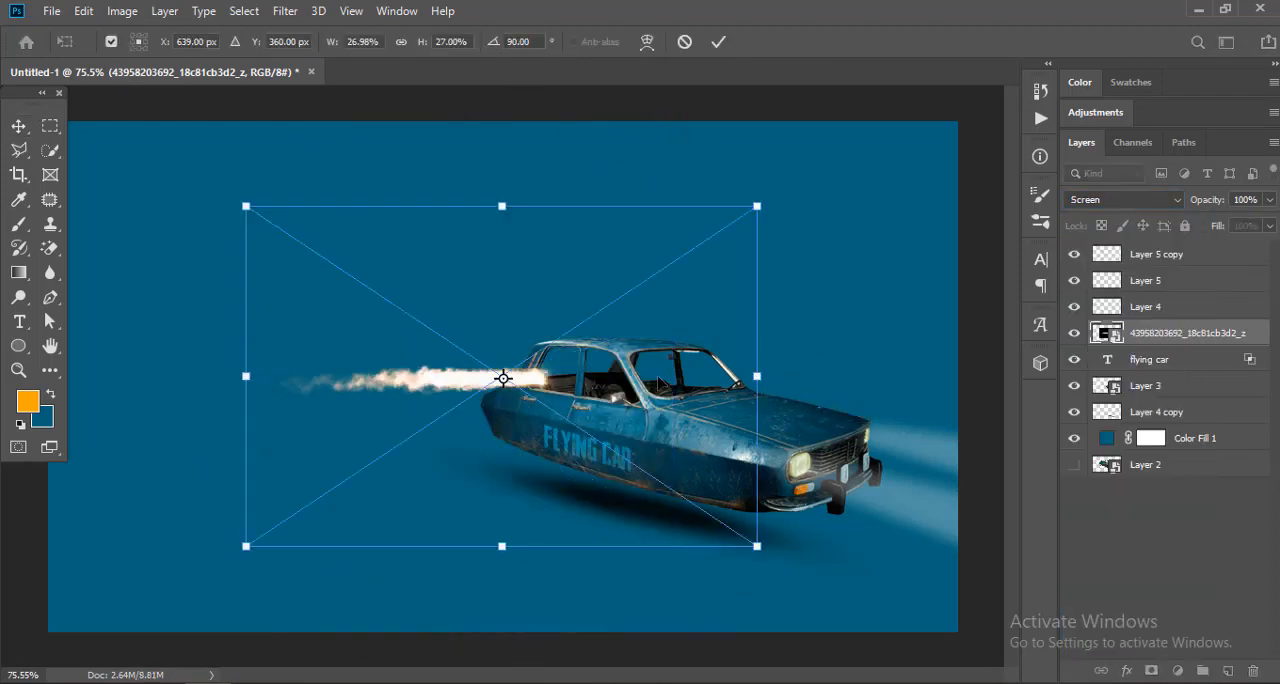
{"action": "left_click_drag", "start_coordinate": [655, 378], "coordinate": [838, 470]}
{"action": "left_click_drag", "start_coordinate": [828, 250], "coordinate": [873, 283]}
{"action": "left_click_drag", "start_coordinate": [866, 511], "coordinate": [652, 450]}
{"action": "left_click_drag", "start_coordinate": [512, 248], "coordinate": [526, 205], "text": "alt"}
{"action": "key", "text": "Return"}
{"action": "key", "text": "ctrl+t"}
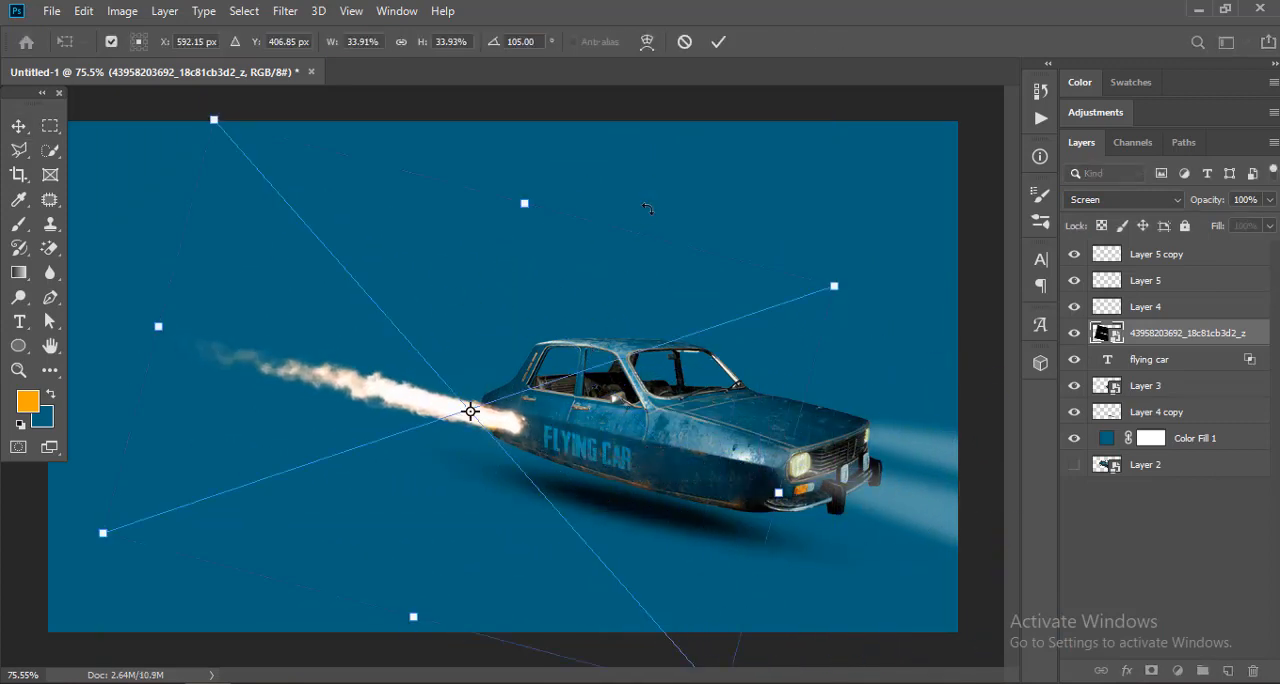
{"action": "left_click_drag", "start_coordinate": [650, 196], "coordinate": [661, 205]}
{"action": "key", "text": "Return"}
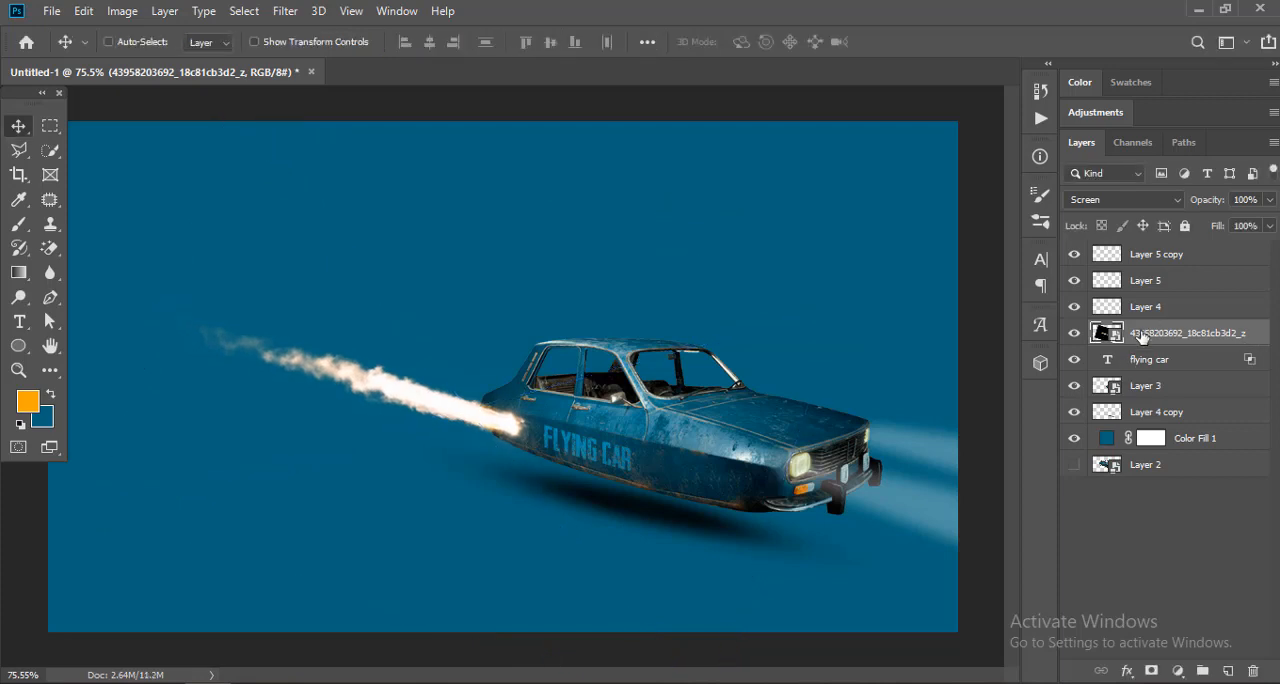
Step: Duplicate the flame for the car's far side and move both flame layers below Layer 3
{"action": "left_click_drag", "start_coordinate": [515, 428], "coordinate": [635, 395], "text": "alt"}
{"action": "left_click", "coordinate": [1176, 360], "text": "shift"}
{"action": "left_click_drag", "start_coordinate": [1176, 360], "coordinate": [1165, 432]}
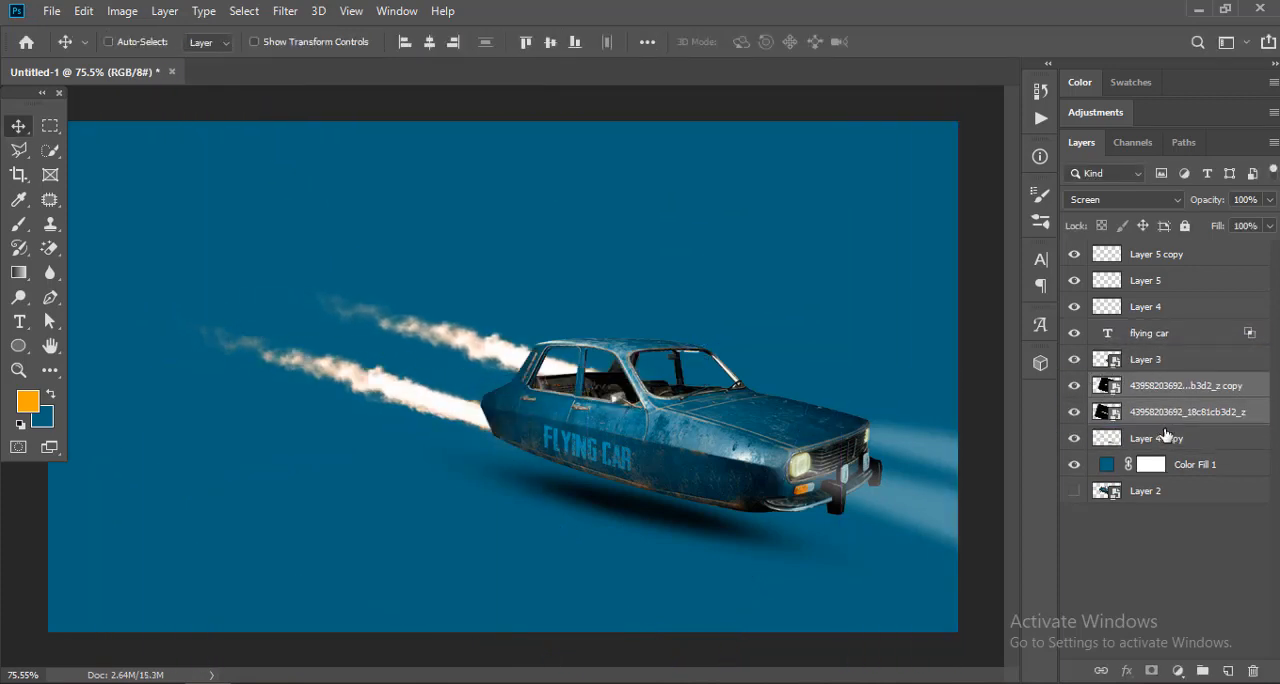
Step: Rotate the far-side flame copy slightly to adjust its trailing angle
{"action": "left_click", "coordinate": [1173, 392]}
{"action": "key", "text": "ctrl+t"}
{"action": "left_click_drag", "start_coordinate": [744, 166], "coordinate": [745, 153]}
{"action": "key", "text": "Return"}
{"action": "scroll", "coordinate": [417, 337], "scroll_direction": "down", "scroll_amount": 3}
{"action": "scroll", "coordinate": [428, 346], "scroll_direction": "up", "scroll_amount": 2}
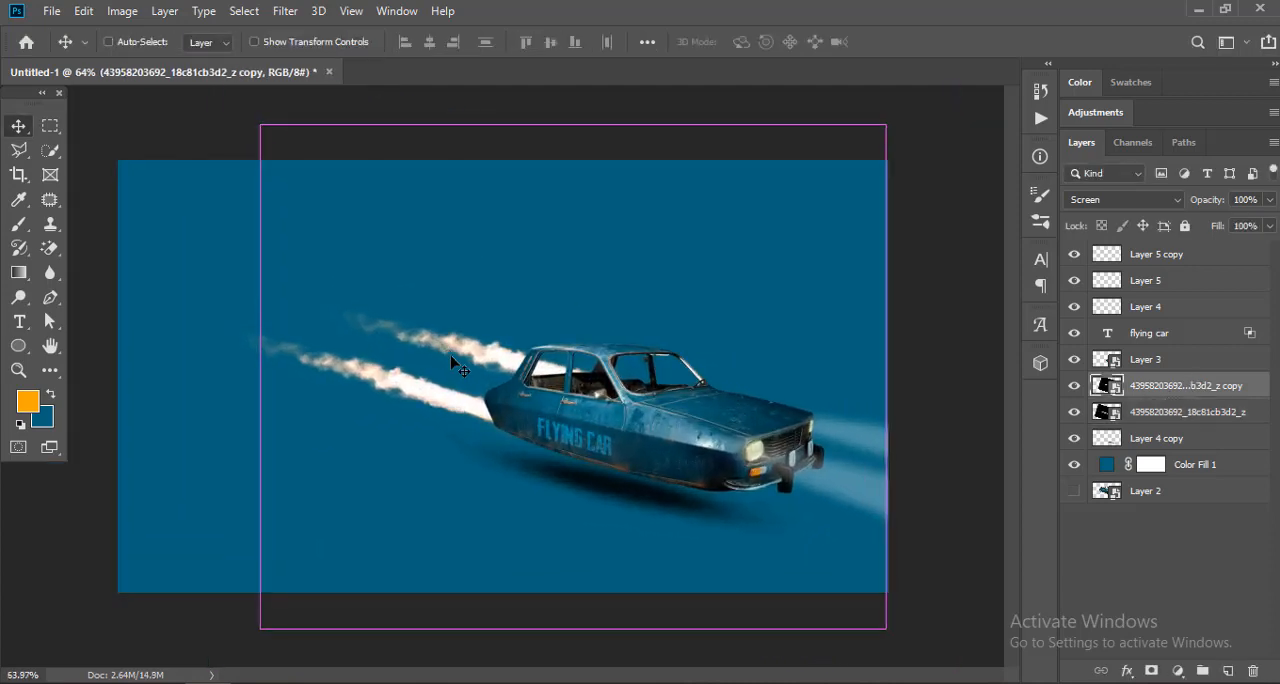
Step: Place the fire burst image 10 from the reference folder into the document and set its blend mode to Screen
{"action": "left_click", "coordinate": [323, 618]}
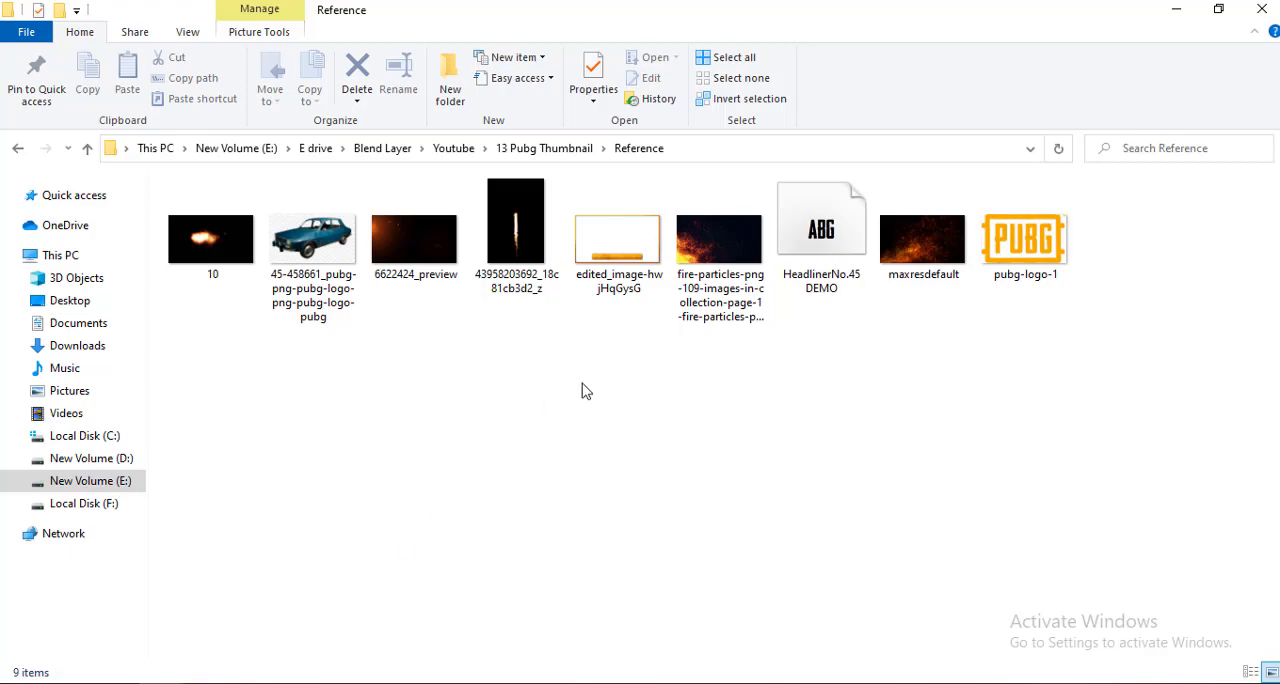
{"action": "left_click_drag", "start_coordinate": [205, 245], "coordinate": [560, 370]}
{"action": "key", "text": "Return"}
{"action": "left_click", "coordinate": [1120, 199]}
{"action": "left_click", "coordinate": [1100, 342]}
Step: Scale the fire burst to about 18%, rotate it to about -164°, and move it to the near flame's base
{"action": "key", "text": "ctrl+t"}
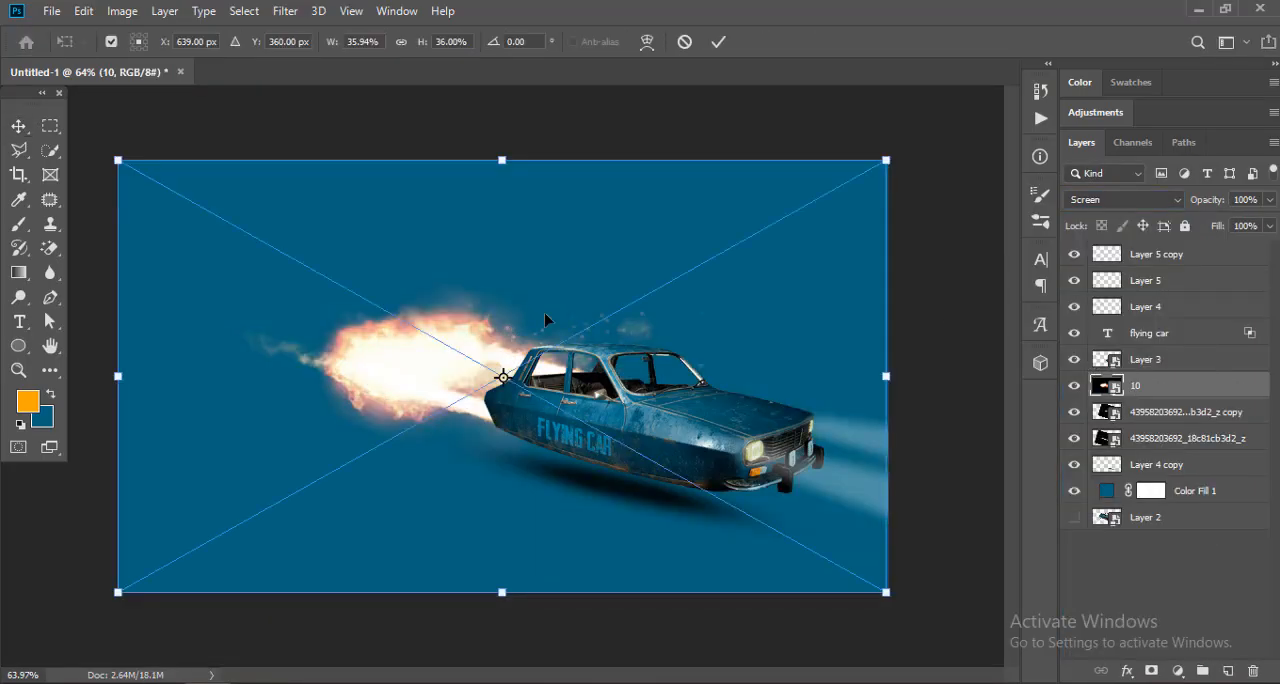
{"action": "left_click_drag", "start_coordinate": [886, 160], "coordinate": [692, 268]}
{"action": "left_click_drag", "start_coordinate": [532, 253], "coordinate": [494, 482]}
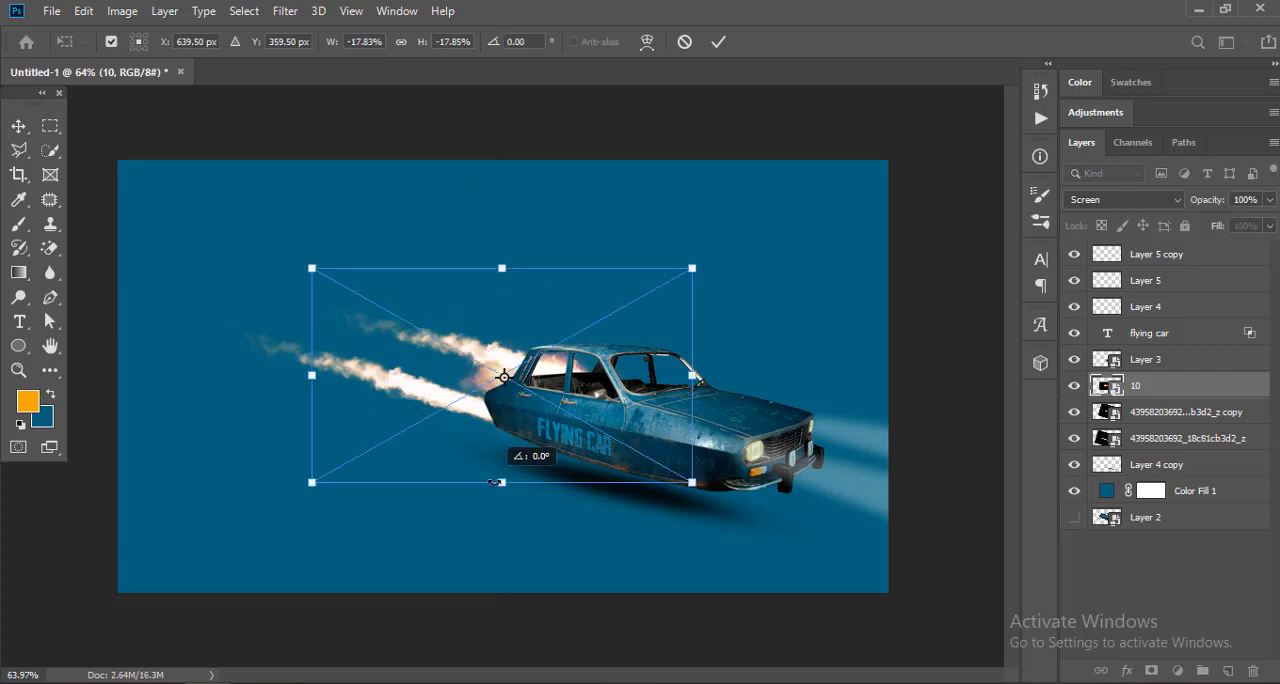
{"action": "left_click_drag", "start_coordinate": [559, 368], "coordinate": [451, 443]}
{"action": "left_click_drag", "start_coordinate": [670, 418], "coordinate": [676, 484]}
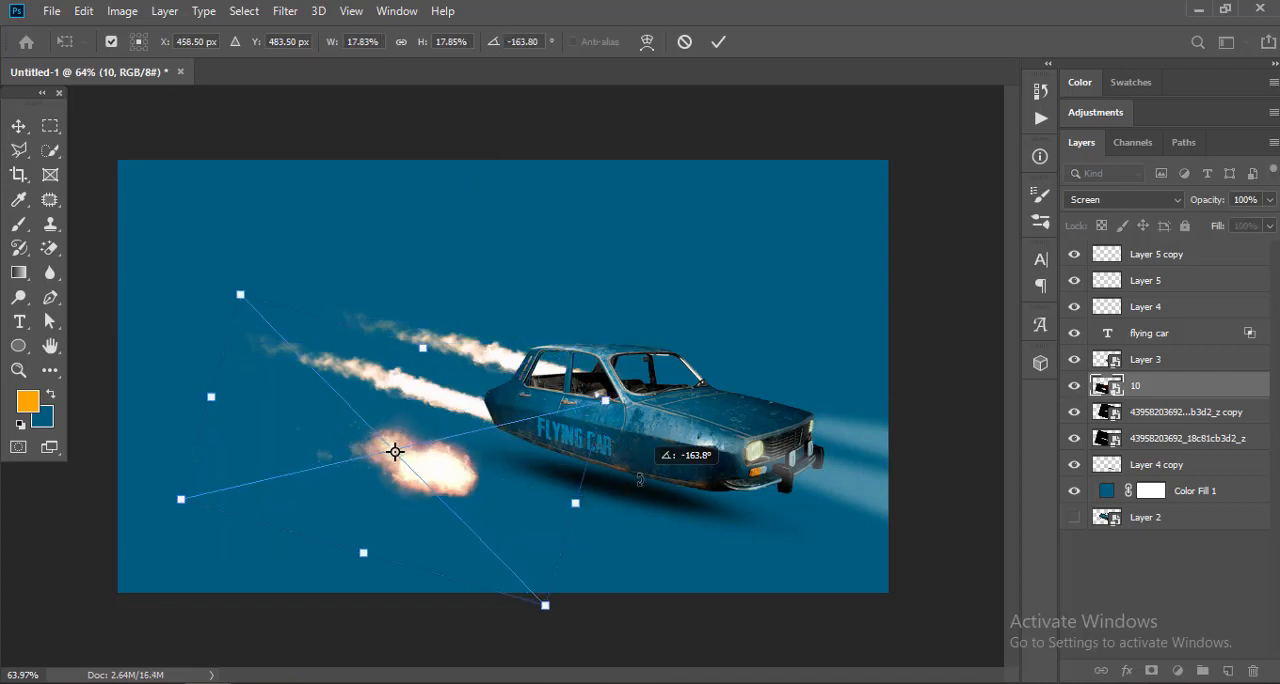
{"action": "key", "text": "Return"}
{"action": "left_click_drag", "start_coordinate": [571, 509], "coordinate": [623, 449]}
{"action": "key", "text": "Return"}
{"action": "key", "text": "ctrl+z"}
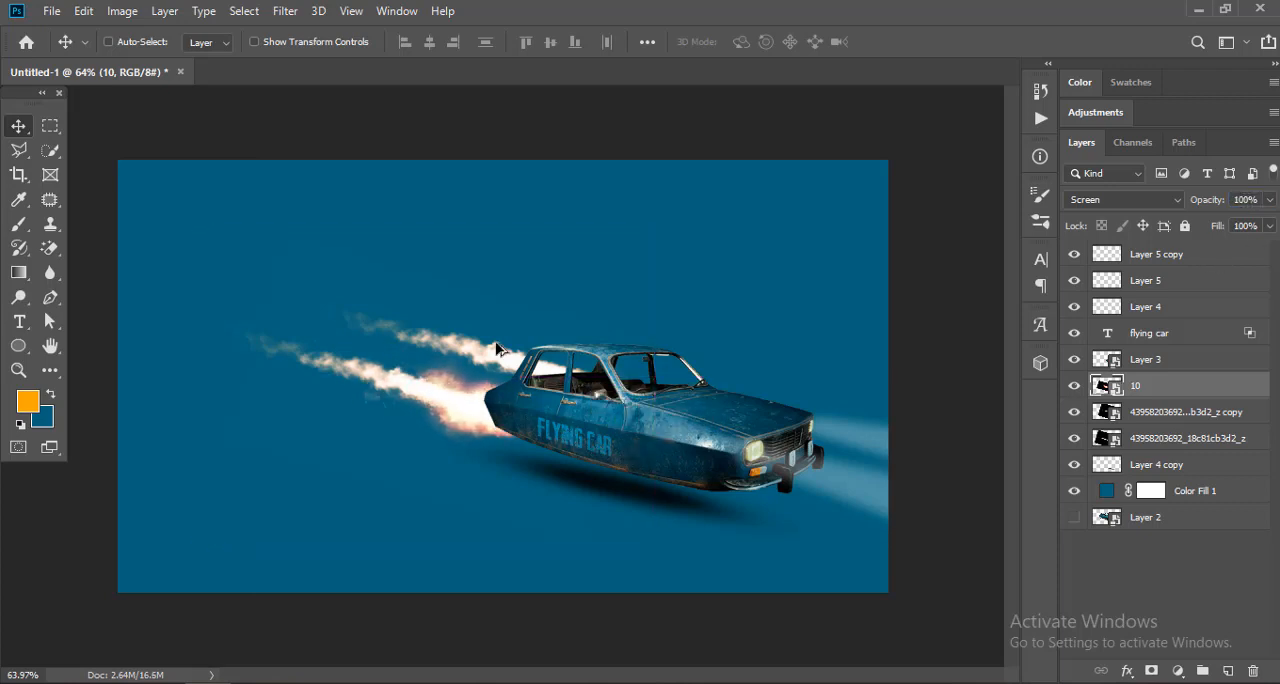
Step: Try a copy of the fire burst at the base of the far flame
{"action": "scroll", "coordinate": [496, 343], "scroll_direction": "up", "scroll_amount": 4}
{"action": "left_click_drag", "start_coordinate": [494, 442], "coordinate": [624, 403]}
{"action": "scroll", "coordinate": [511, 349], "scroll_direction": "down", "scroll_amount": 6}
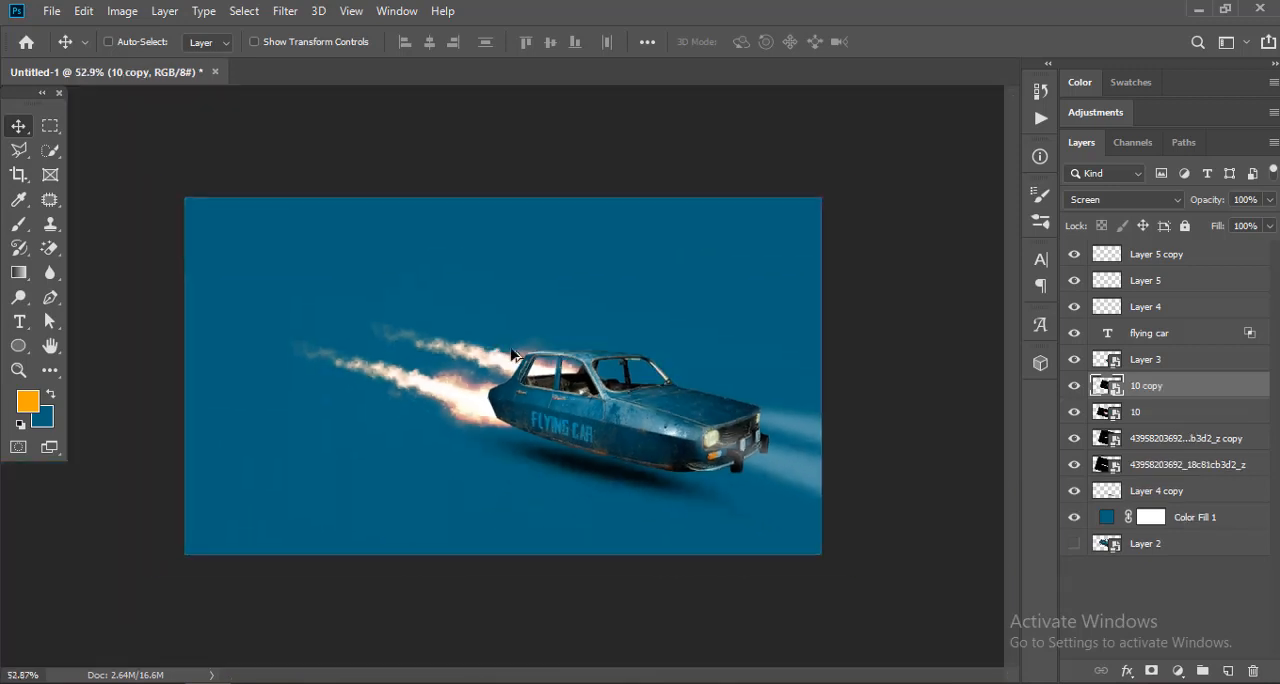
{"action": "scroll", "coordinate": [506, 370], "scroll_direction": "up", "scroll_amount": 4}
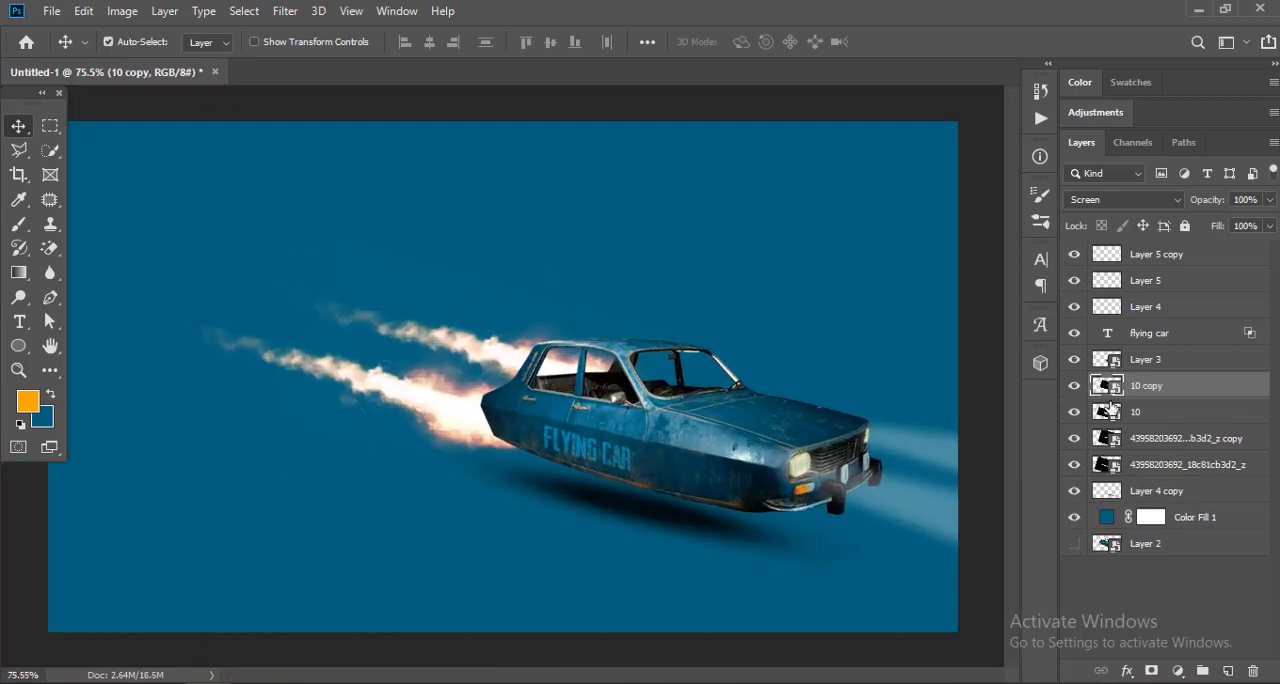
{"action": "key", "text": "ctrl+e"}
Step: Scale the fire burst down and readjust its angle and position against the car's rear
{"action": "key", "text": "ctrl+t"}
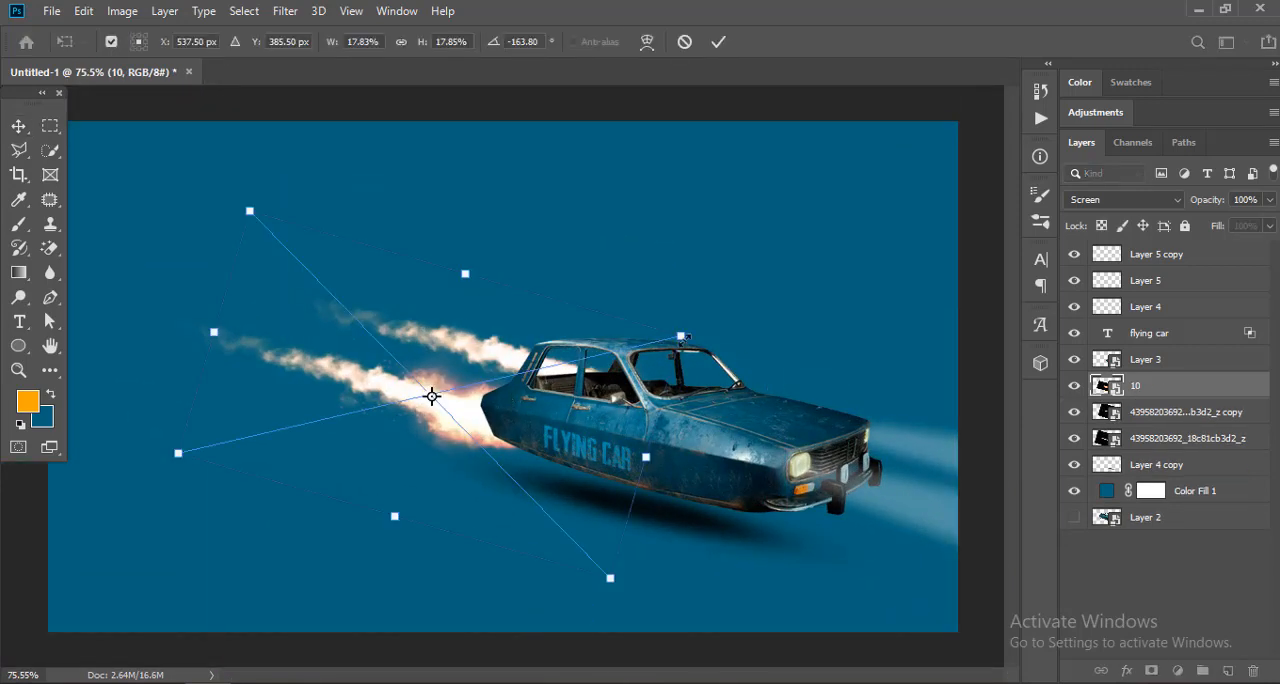
{"action": "left_click_drag", "start_coordinate": [684, 338], "coordinate": [653, 343]}
{"action": "left_click_drag", "start_coordinate": [556, 412], "coordinate": [553, 467]}
{"action": "left_click_drag", "start_coordinate": [648, 396], "coordinate": [621, 401]}
{"action": "key", "text": "Return"}
Step: Duplicate the reduced fire burst and place the copy at the base of the far flame
{"action": "left_click_drag", "start_coordinate": [577, 500], "coordinate": [592, 460]}
{"action": "left_click_drag", "start_coordinate": [497, 428], "coordinate": [593, 384]}
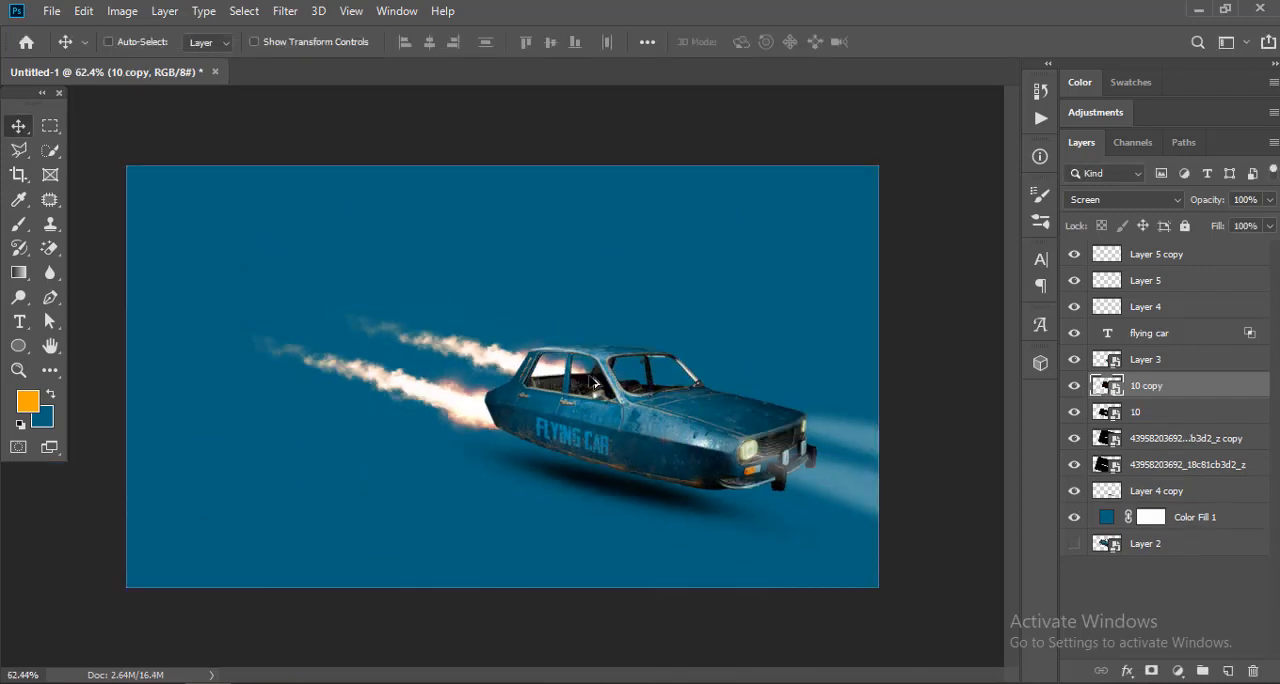
Step: Add the white text PUBG FLYING CAR in Headliner No. 45 across the upper part of the canvas
{"action": "left_click", "coordinate": [1119, 616]}
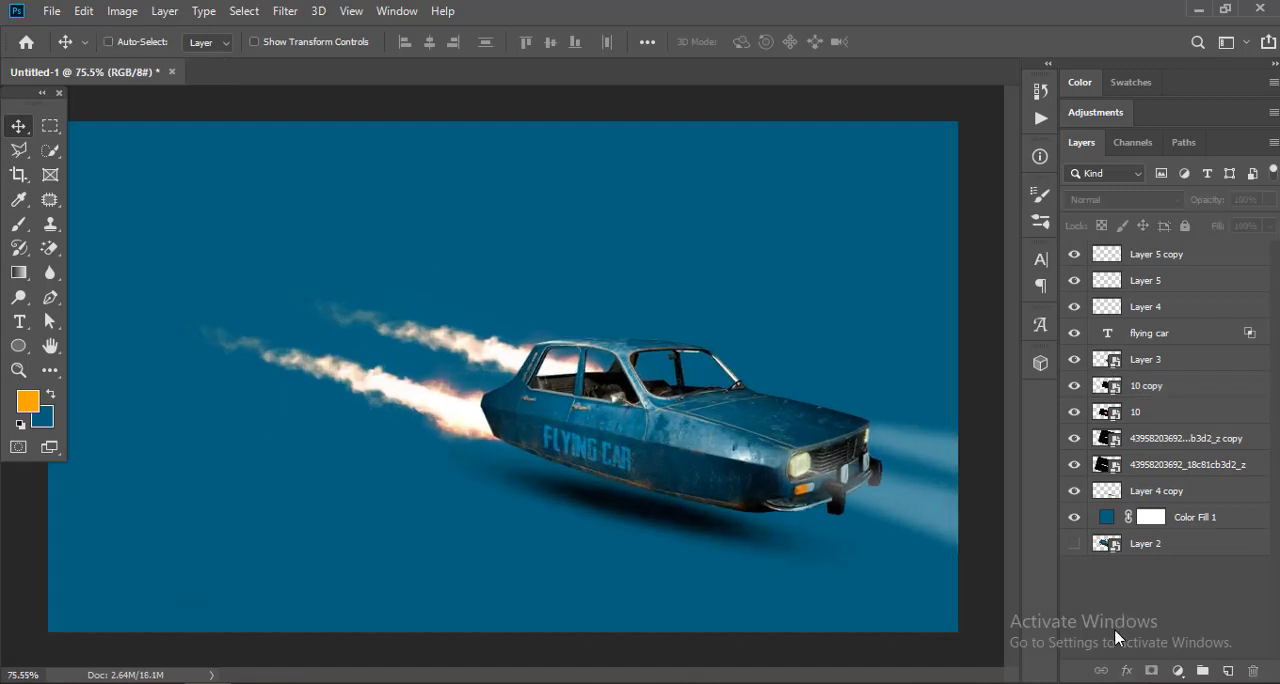
{"action": "left_click", "coordinate": [35, 335]}
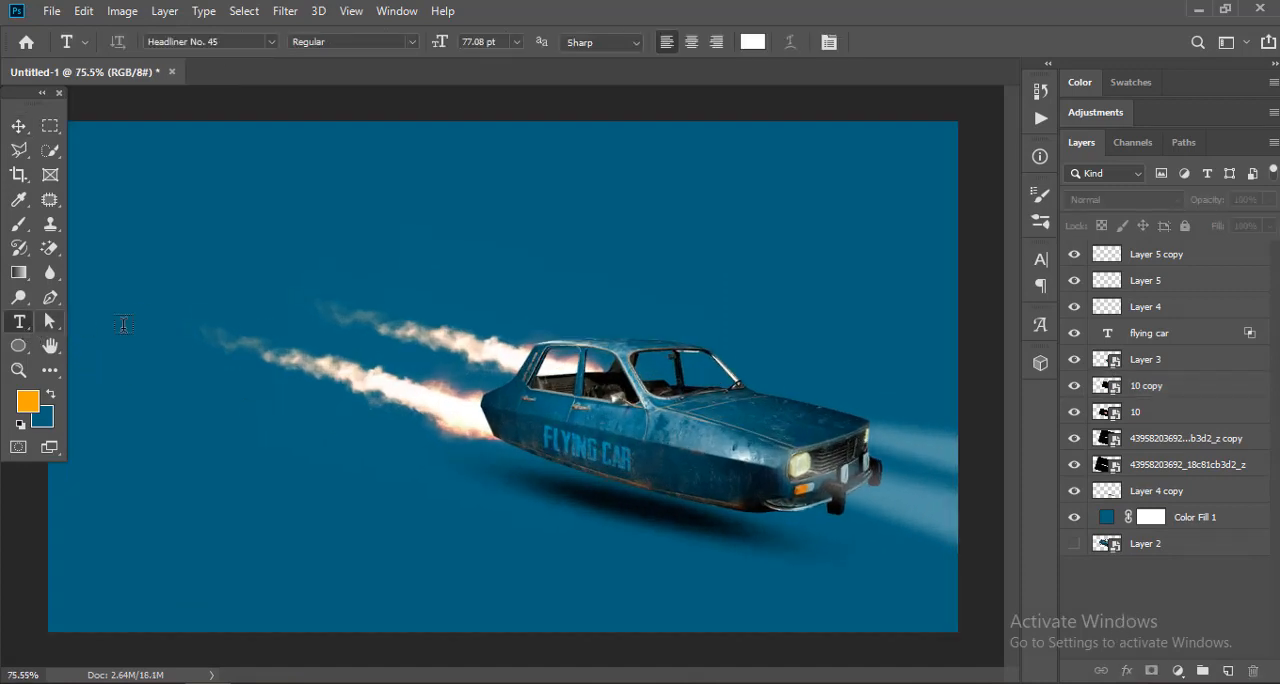
{"action": "left_click", "coordinate": [145, 318]}
{"action": "type", "text": "BG"}
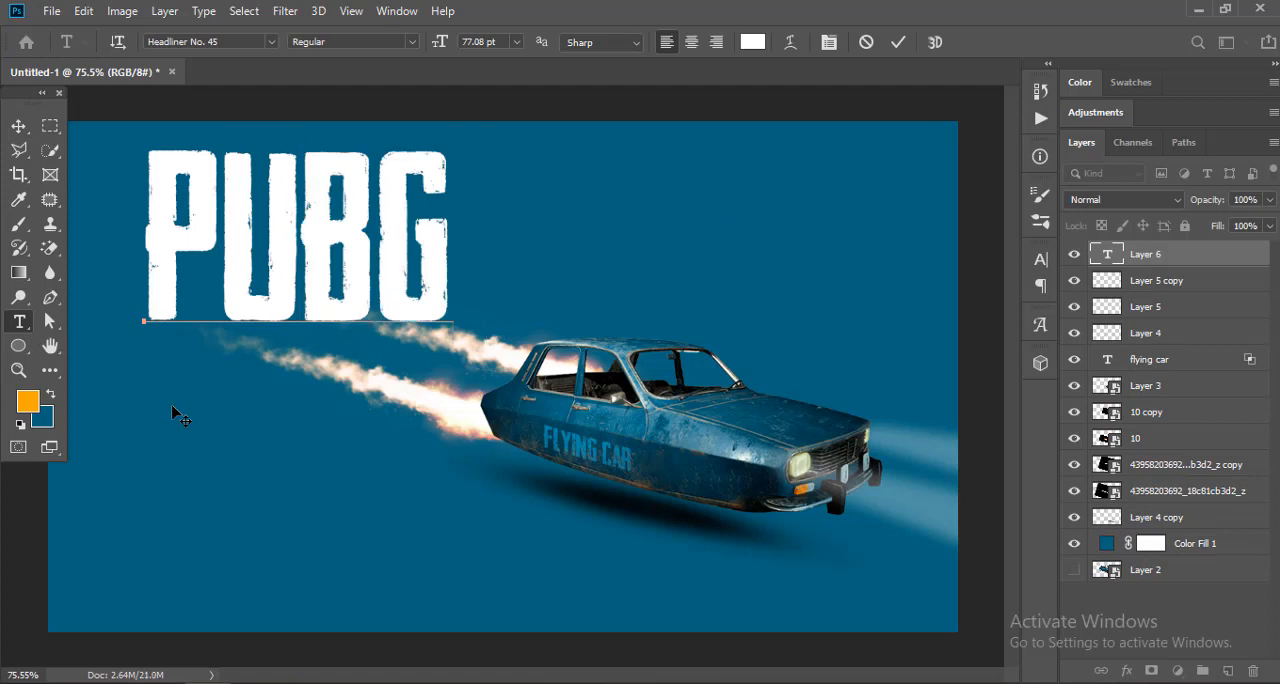
{"action": "type", "text": " FLYING car"}
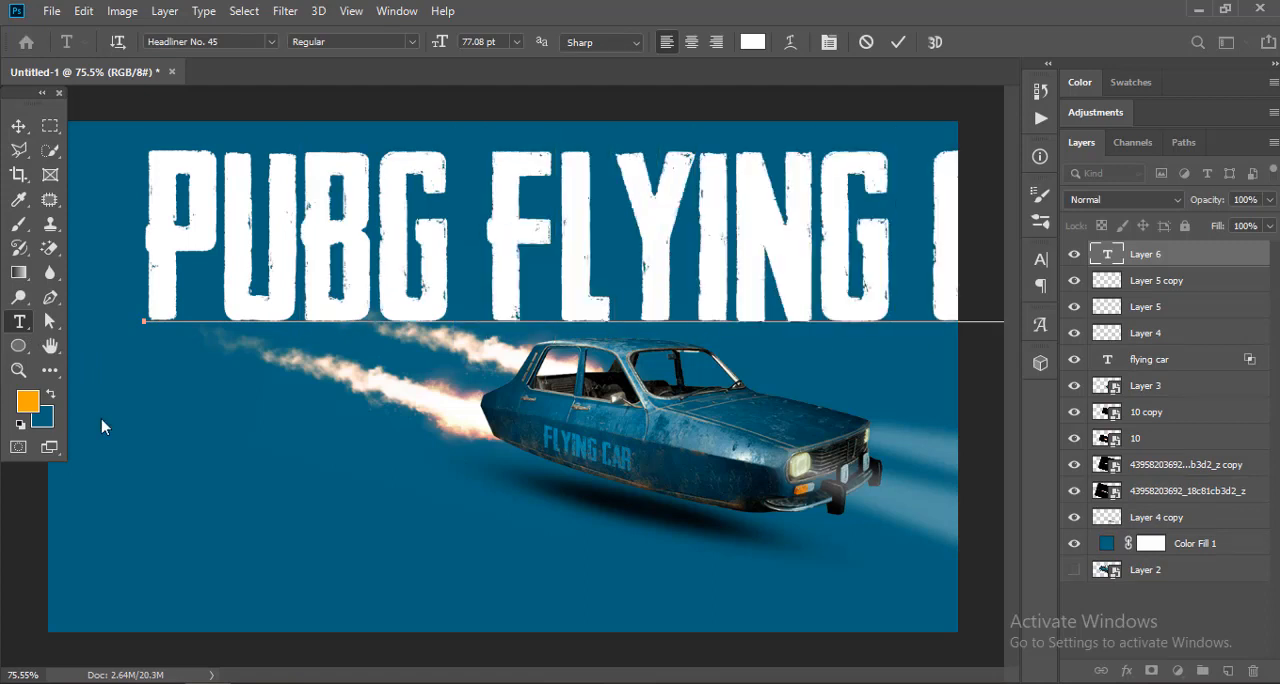
Step: Scale the PUBG FLYING CAR title down so it fits in one line above the car near the canvas's left margin
{"action": "left_click", "coordinate": [18, 126]}
{"action": "key", "text": "ctrl+t"}
{"action": "left_click_drag", "start_coordinate": [145, 340], "coordinate": [528, 298]}
{"action": "left_click_drag", "start_coordinate": [618, 227], "coordinate": [259, 240]}
{"action": "scroll", "coordinate": [330, 249], "scroll_direction": "down", "scroll_amount": 1}
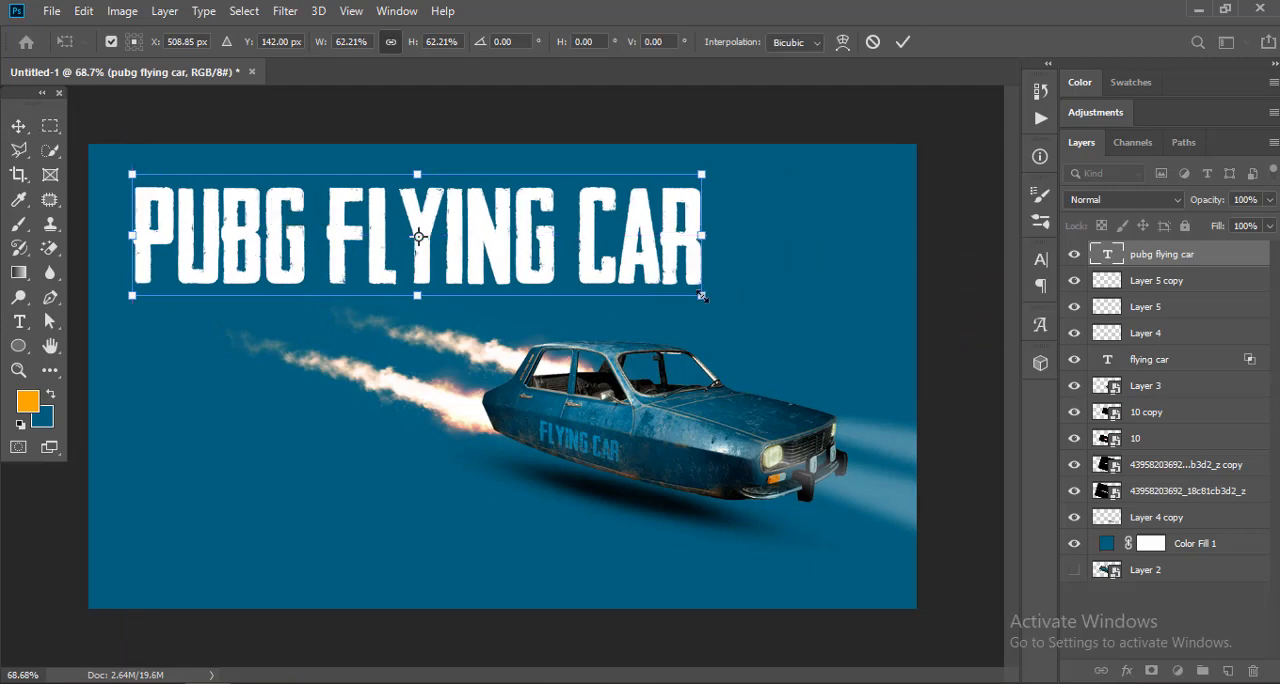
{"action": "left_click_drag", "start_coordinate": [702, 295], "coordinate": [750, 298]}
{"action": "key", "text": "Return"}
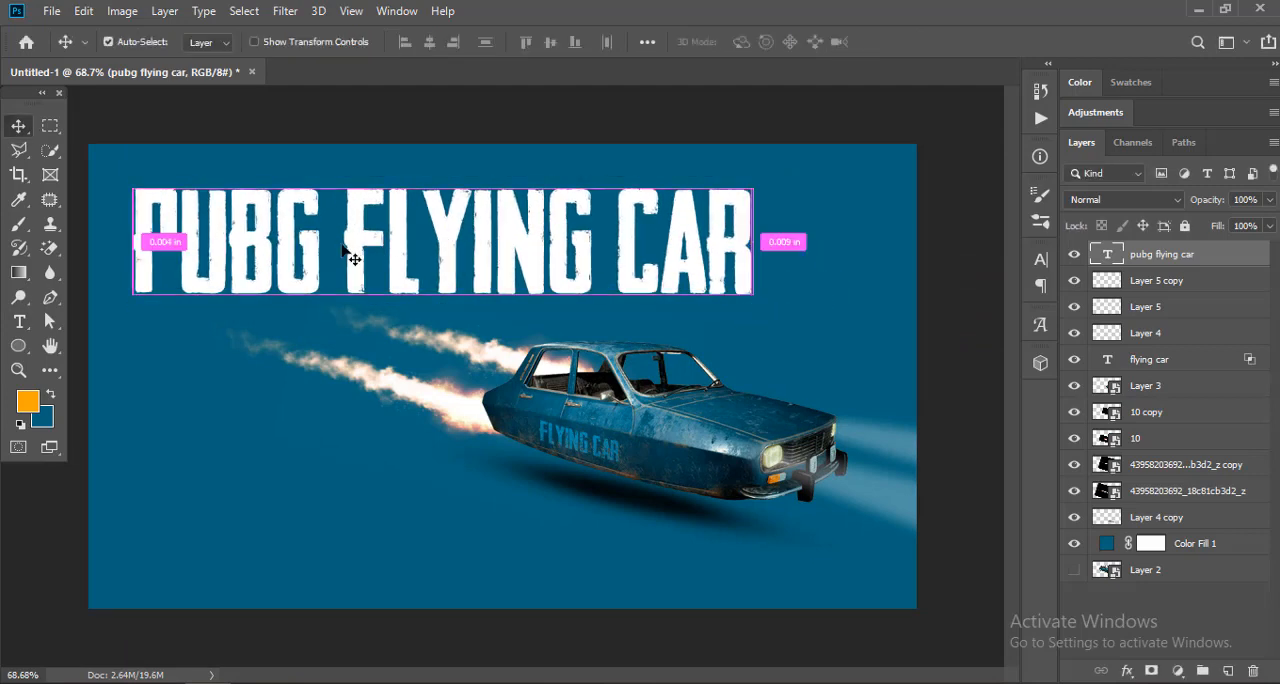
Step: Enlarge the title to about 103% and nudge it slightly up and to the left
{"action": "key", "text": "ctrl+t"}
{"action": "left_click", "coordinate": [131, 241]}
{"action": "left_click_drag", "start_coordinate": [146, 291], "coordinate": [382, 316]}
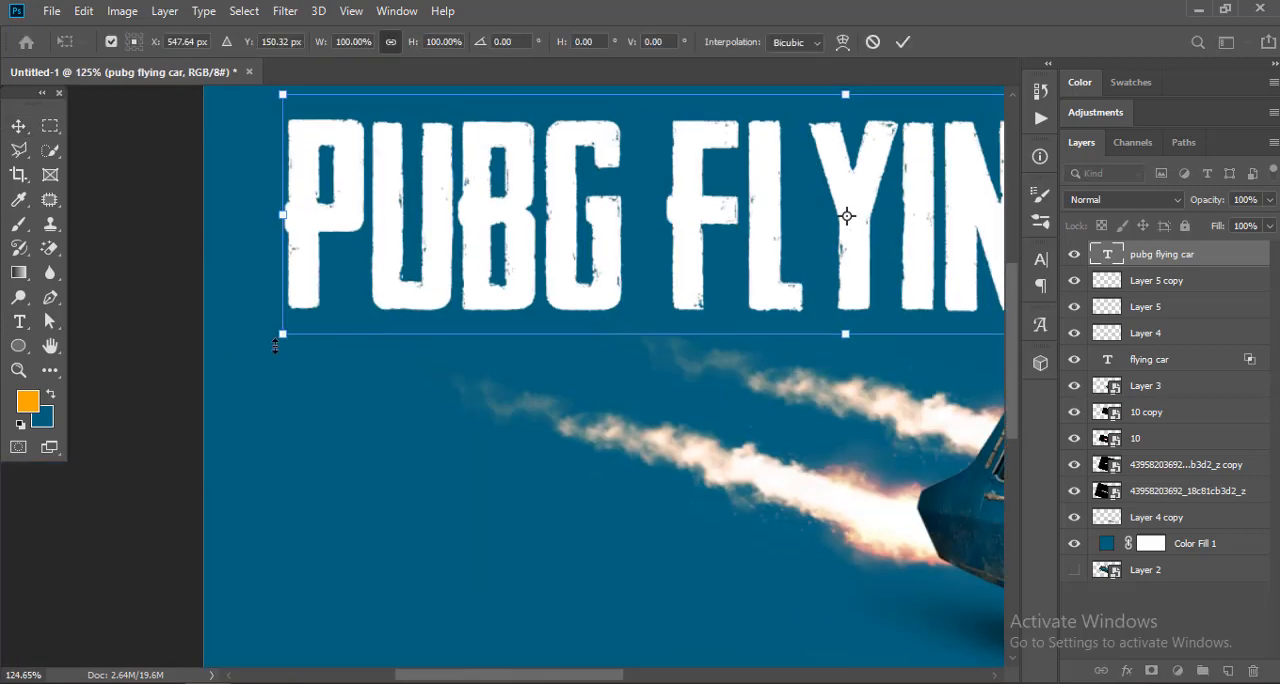
{"action": "scroll", "coordinate": [606, 300], "scroll_direction": "down", "scroll_amount": 8}
{"action": "scroll", "coordinate": [606, 300], "scroll_direction": "up", "scroll_amount": 2}
{"action": "left_click_drag", "start_coordinate": [729, 316], "coordinate": [743, 322]}
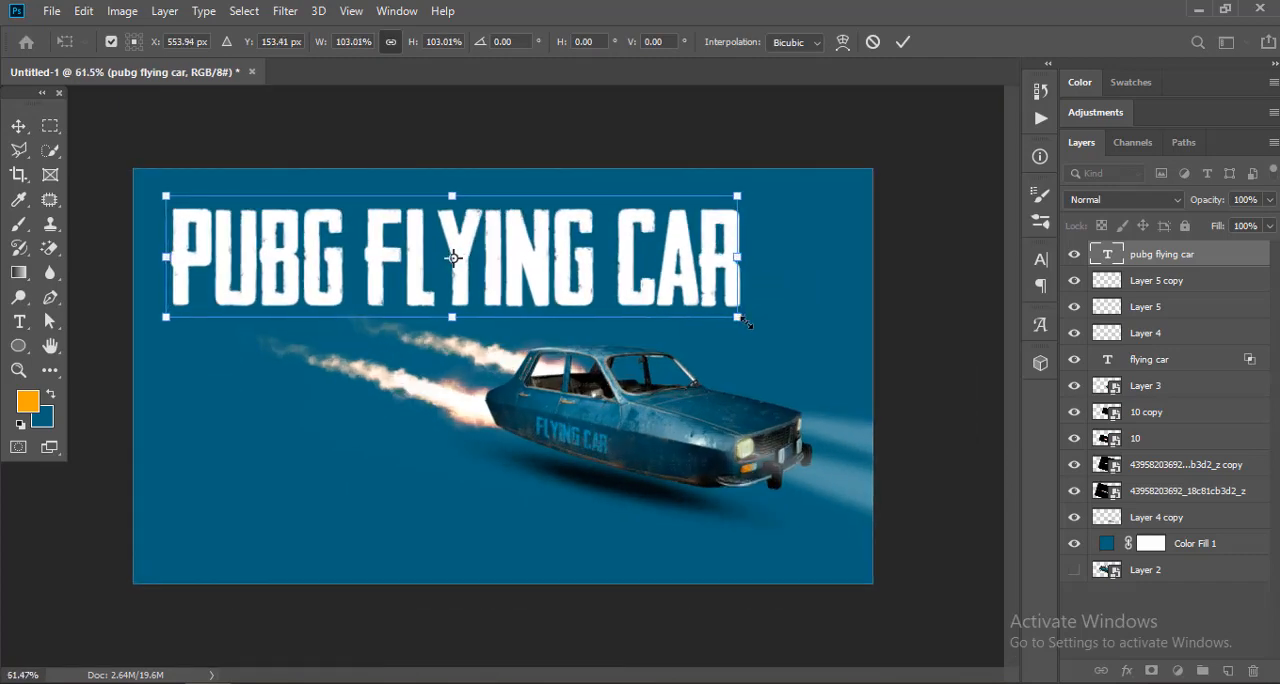
{"action": "left_click_drag", "start_coordinate": [451, 252], "coordinate": [445, 248]}
{"action": "key", "text": "Return"}
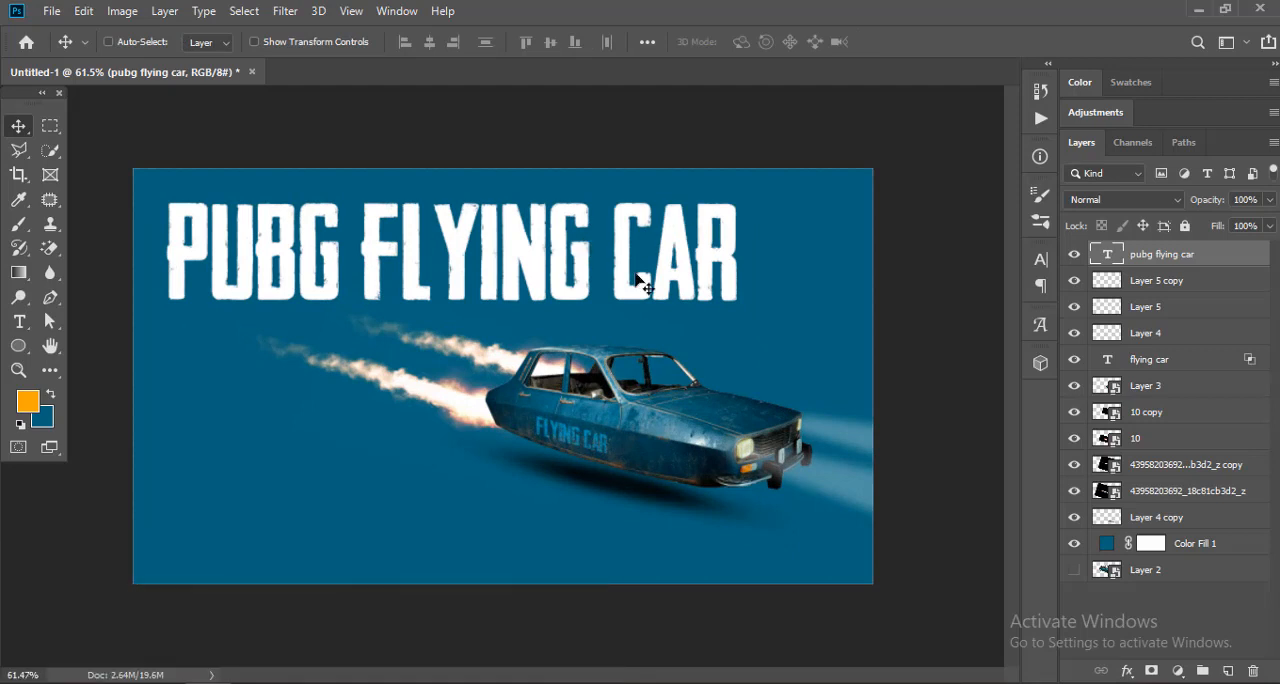
Step: Place the orange texture image maxresdefault (1) over the canvas and clip it to the title text
{"action": "mouse_move", "coordinate": [290, 682]}
{"action": "left_click", "coordinate": [300, 620]}
{"action": "left_click_drag", "start_coordinate": [892, 260], "coordinate": [384, 476]}
{"action": "right_click", "coordinate": [1166, 259]}
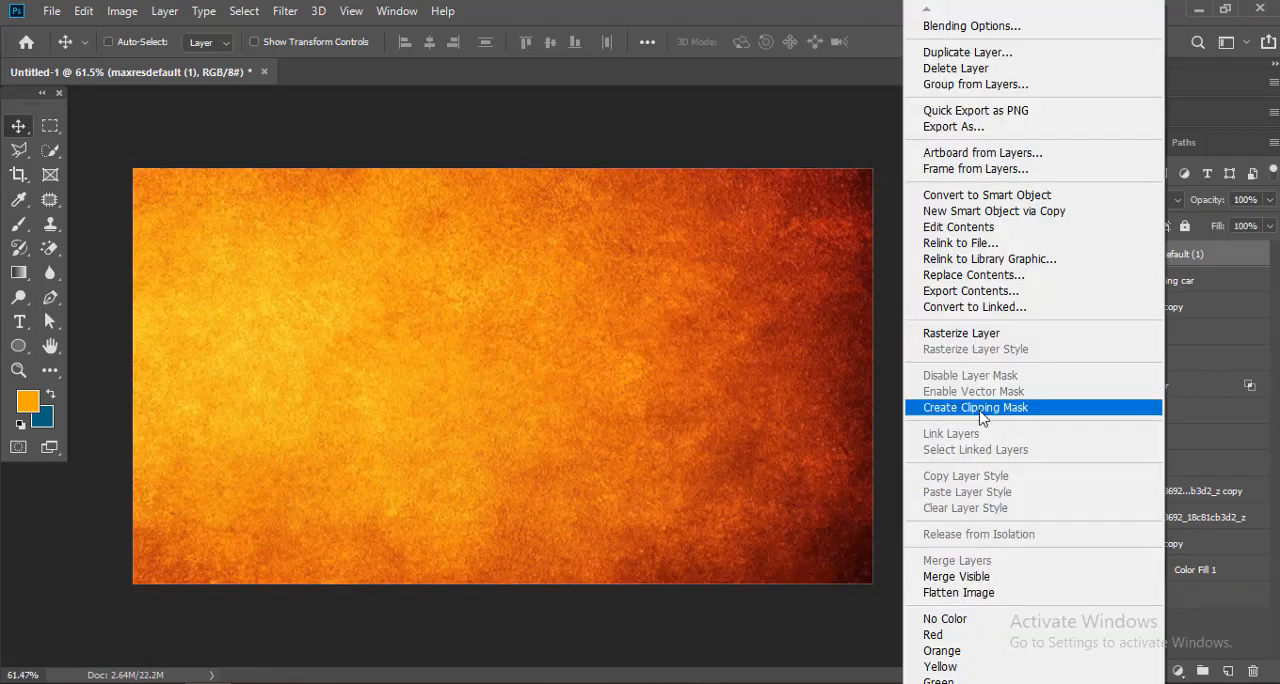
{"action": "left_click", "coordinate": [990, 487]}
Step: Add Drop Shadow and Bevel & Emboss effects to the PUBG FLYING CAR text layer
{"action": "double_click", "coordinate": [1248, 283]}
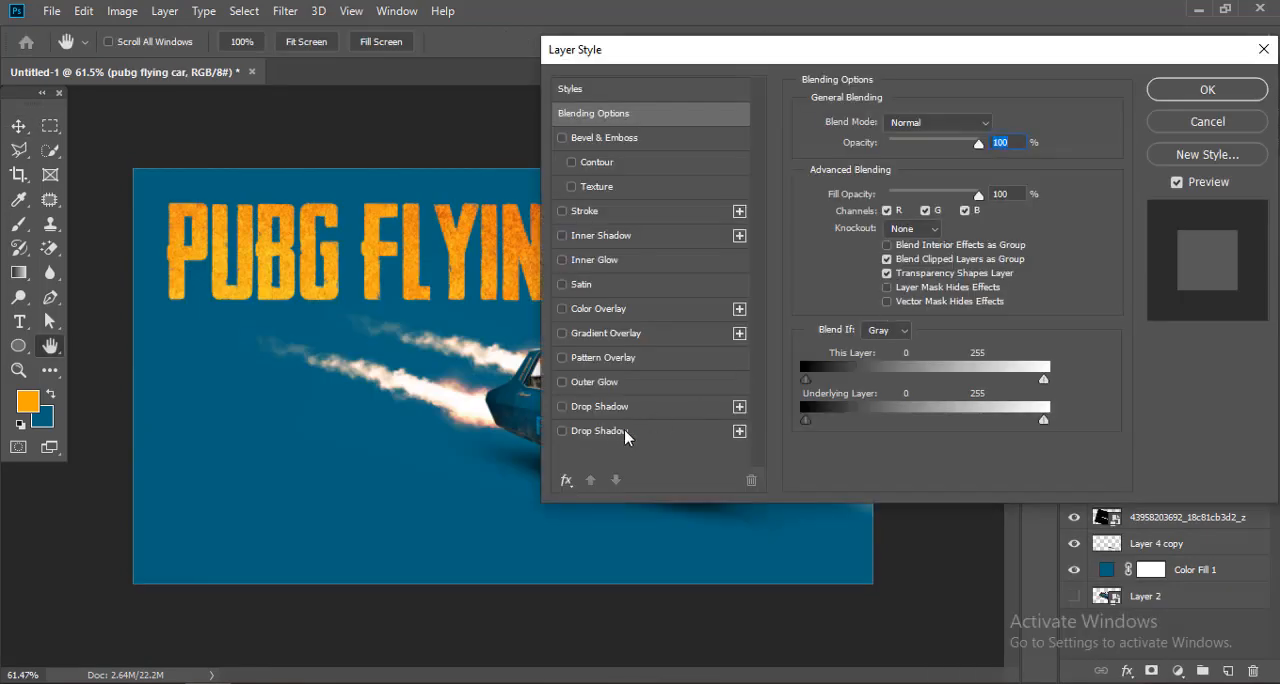
{"action": "left_click", "coordinate": [640, 430]}
{"action": "left_click_drag", "start_coordinate": [700, 43], "coordinate": [820, 108]}
{"action": "left_click", "coordinate": [798, 189]}
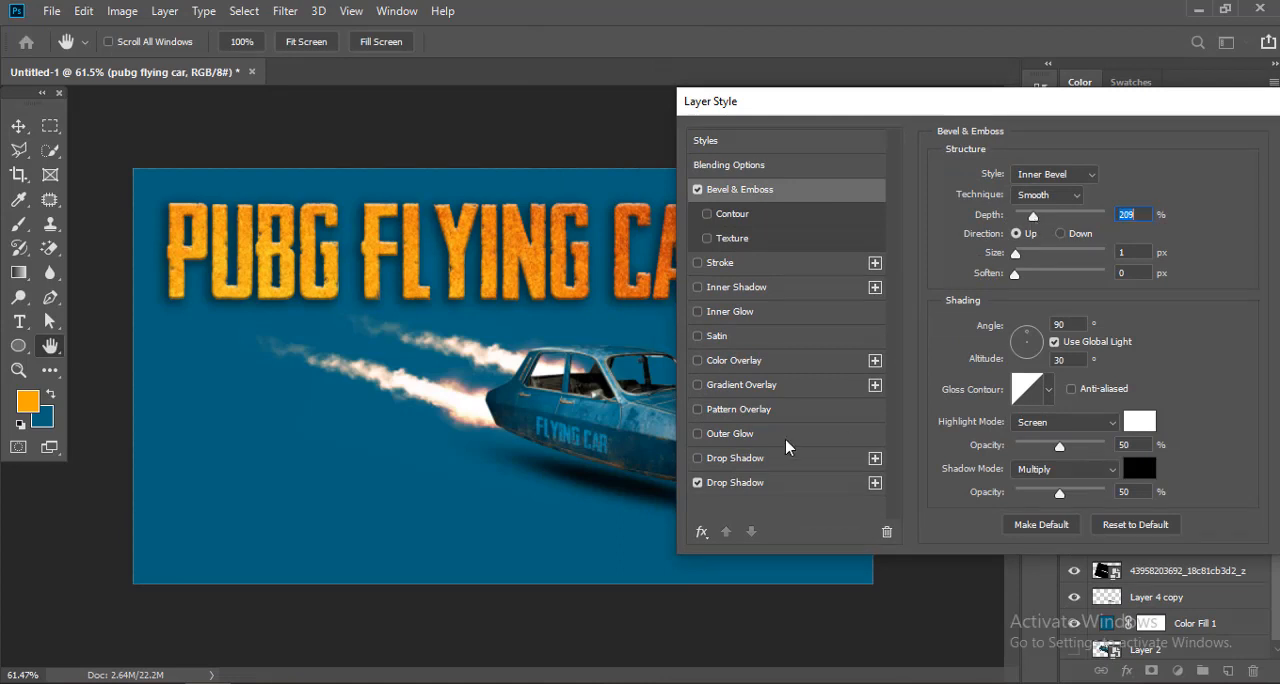
Step: Set the title's drop shadow to 38% opacity, 34° angle and 15 px distance, and apply the layer style
{"action": "left_click", "coordinate": [760, 482]}
{"action": "left_click_drag", "start_coordinate": [800, 101], "coordinate": [855, 45]}
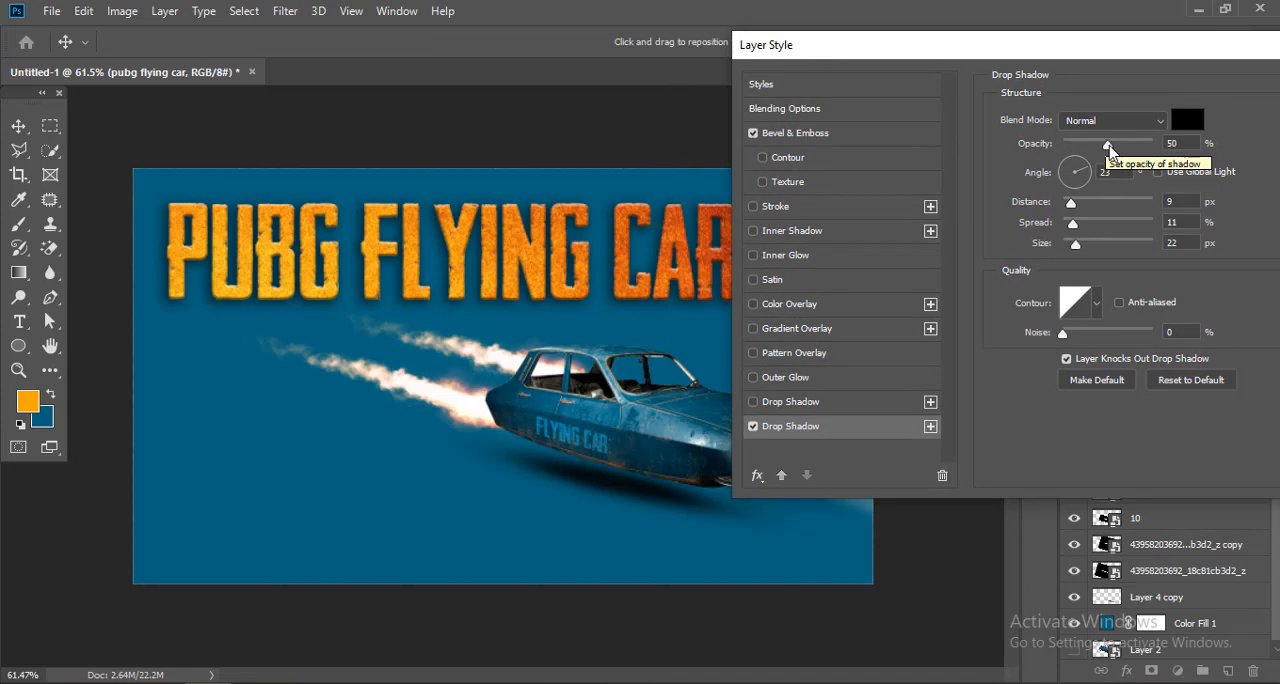
{"action": "left_click_drag", "start_coordinate": [1108, 146], "coordinate": [1099, 152]}
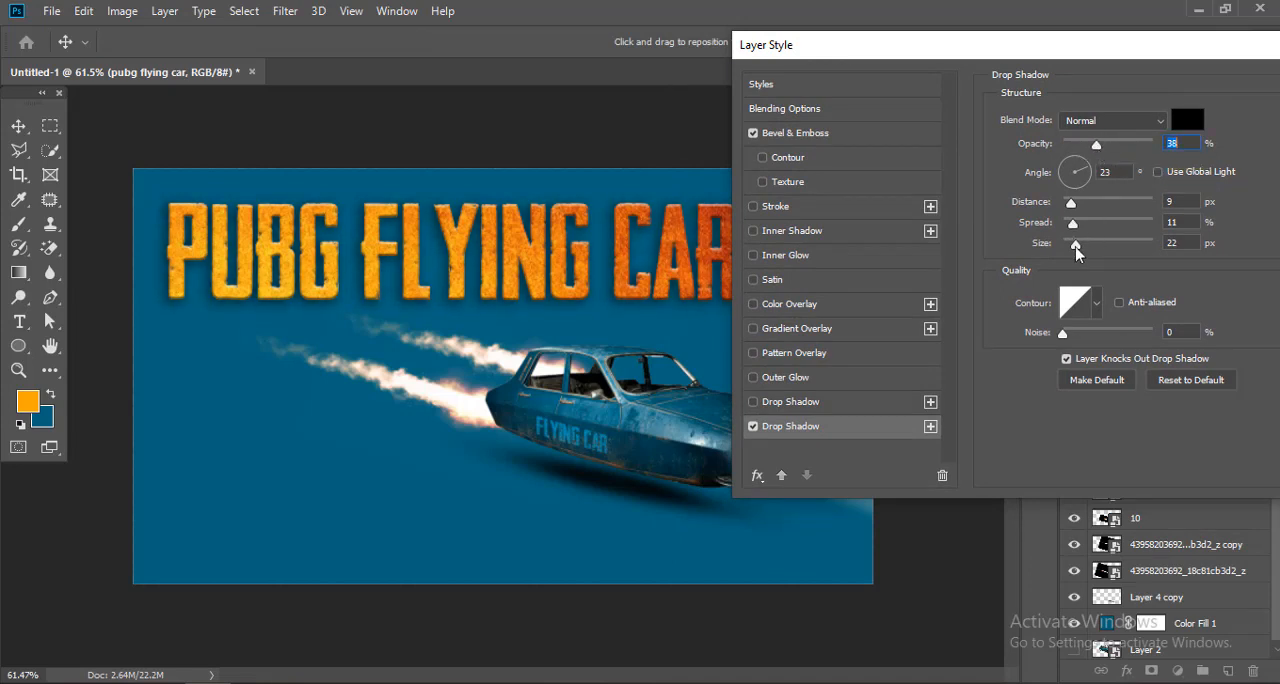
{"action": "key", "text": "ctrl+plus"}
{"action": "key", "text": "ctrl+plus"}
{"action": "left_click_drag", "start_coordinate": [471, 251], "coordinate": [476, 259]}
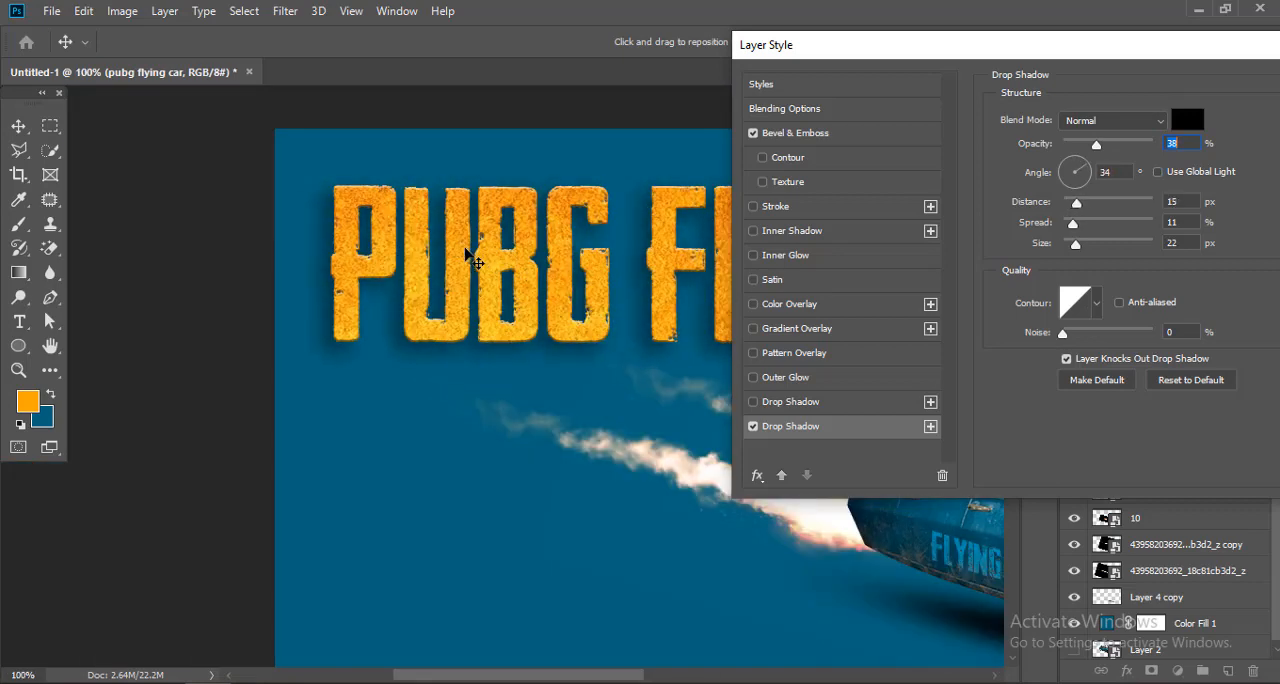
{"action": "left_click_drag", "start_coordinate": [973, 50], "coordinate": [603, 58]}
{"action": "left_click", "coordinate": [1028, 98]}
{"action": "left_click_drag", "start_coordinate": [342, 258], "coordinate": [275, 252]}
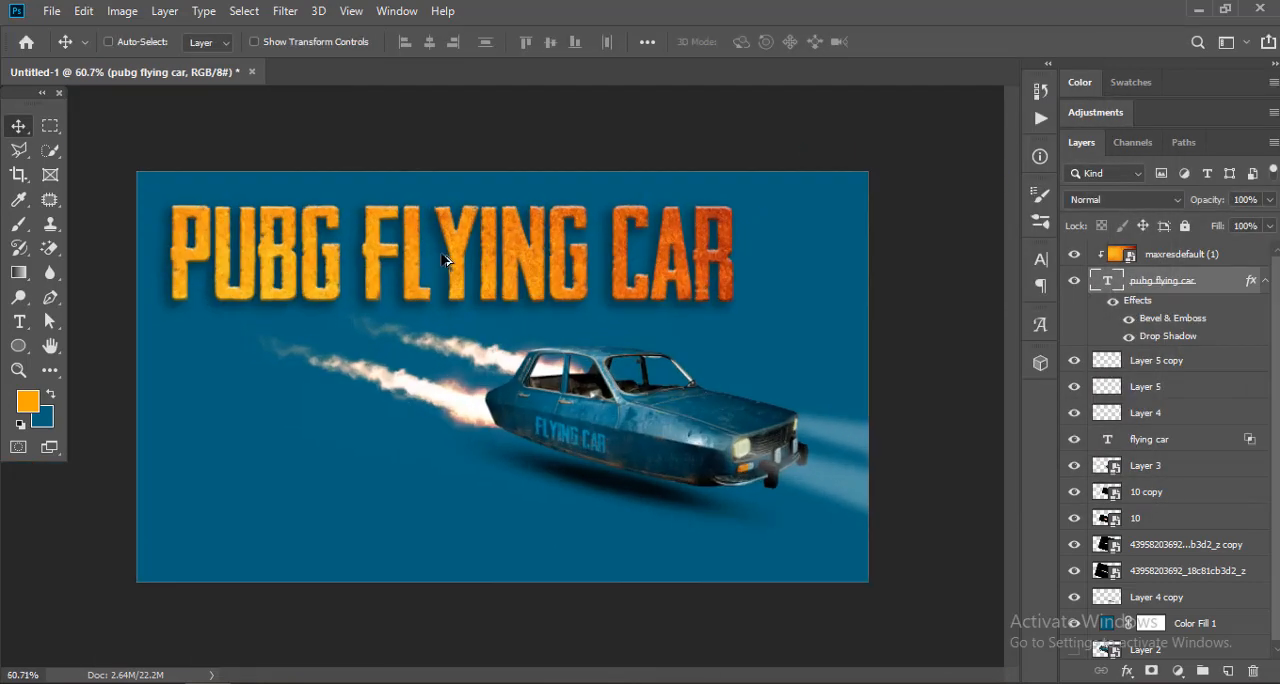
Step: Duplicate the title with its clipped texture below the car and reduce the copy's font size to 28.74 pt
{"action": "left_click", "coordinate": [1176, 256], "text": "shift"}
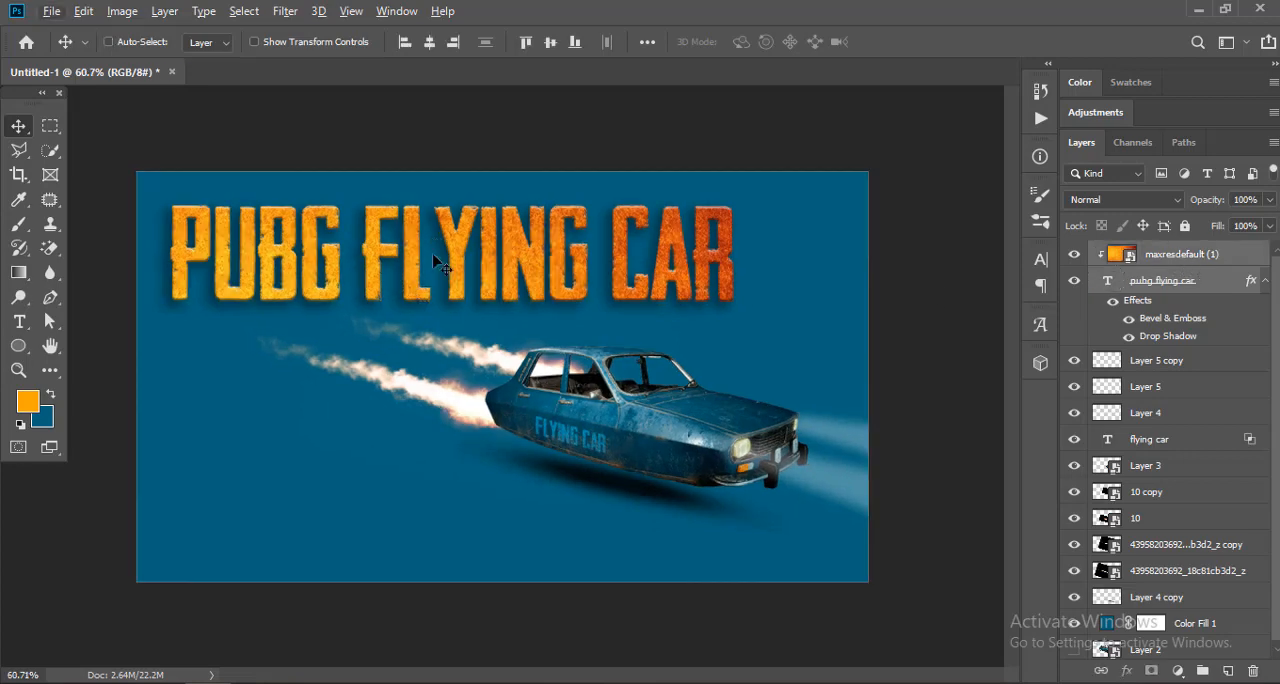
{"action": "left_click_drag", "start_coordinate": [417, 247], "coordinate": [420, 492]}
{"action": "double_click", "coordinate": [1107, 281]}
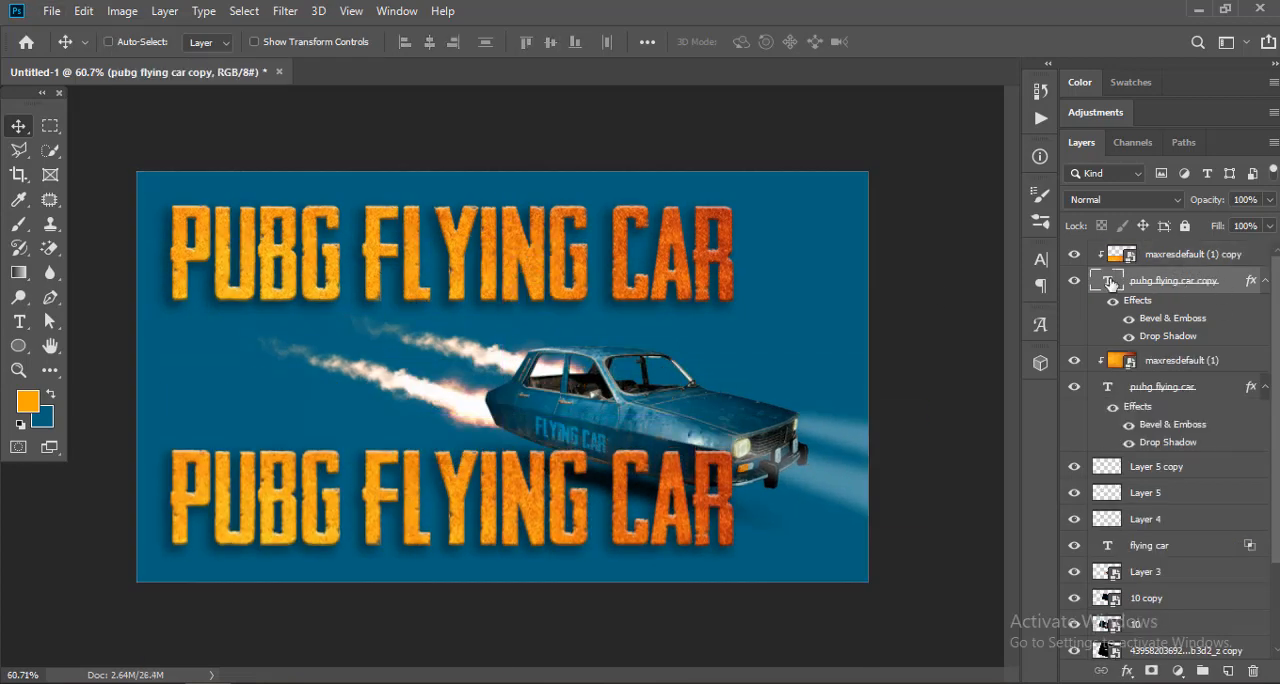
{"action": "left_click", "coordinate": [1040, 259]}
{"action": "left_click_drag", "start_coordinate": [830, 310], "coordinate": [805, 310]}
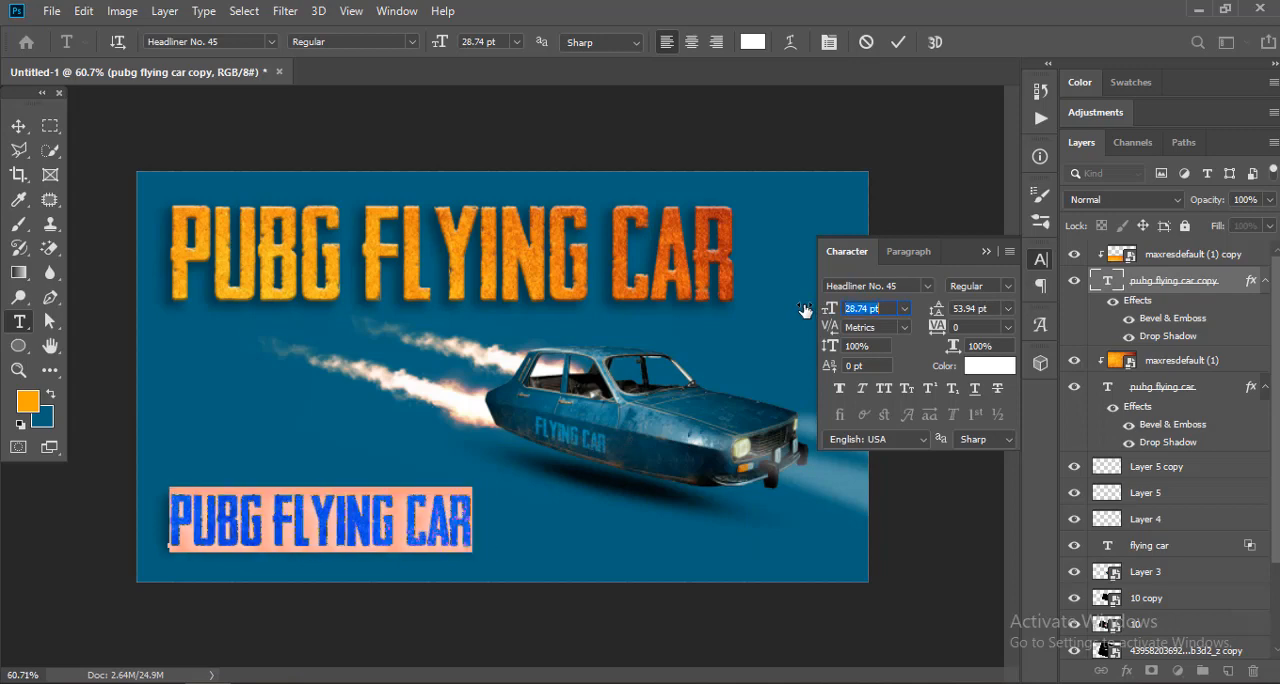
Step: Replace the copied title's wording with THUMBNAIL CONCEPT and commit the text
{"action": "left_click", "coordinate": [987, 254]}
{"action": "type", "text": "THUMBNAIL CONCEPT"}
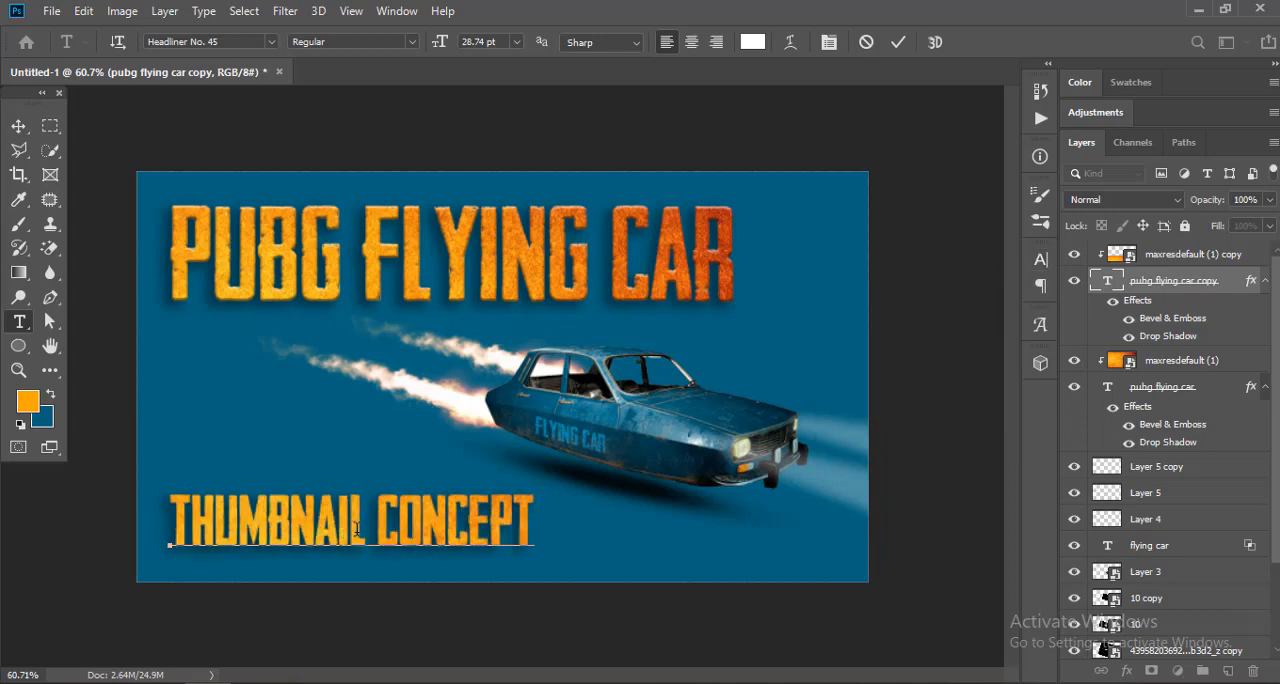
{"action": "key", "text": "ctrl+a"}
{"action": "left_click", "coordinate": [1041, 260]}
{"action": "left_click", "coordinate": [987, 254]}
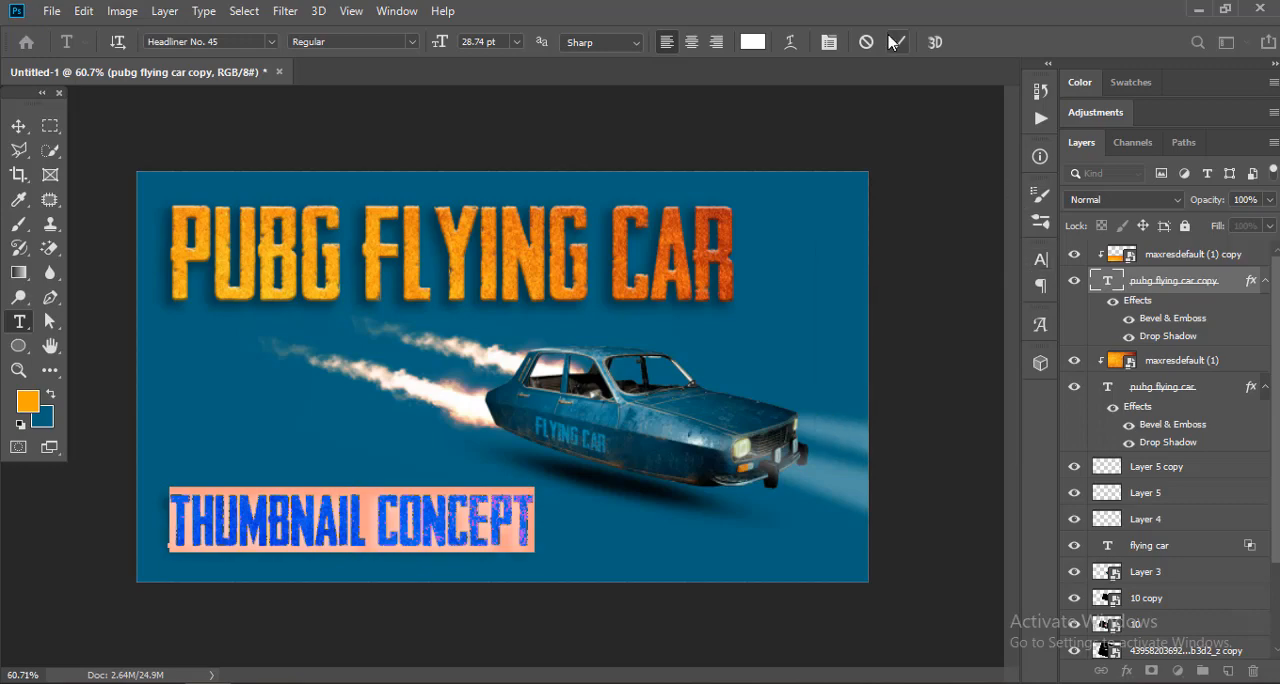
{"action": "left_click", "coordinate": [897, 42]}
Step: Inspect the drop shadow settings of the THUMBNAIL CONCEPT text and review the overall layout
{"action": "left_click", "coordinate": [19, 126]}
{"action": "left_click_drag", "start_coordinate": [357, 541], "coordinate": [445, 440]}
{"action": "left_click_drag", "start_coordinate": [644, 490], "coordinate": [314, 494]}
{"action": "double_click", "coordinate": [1150, 340]}
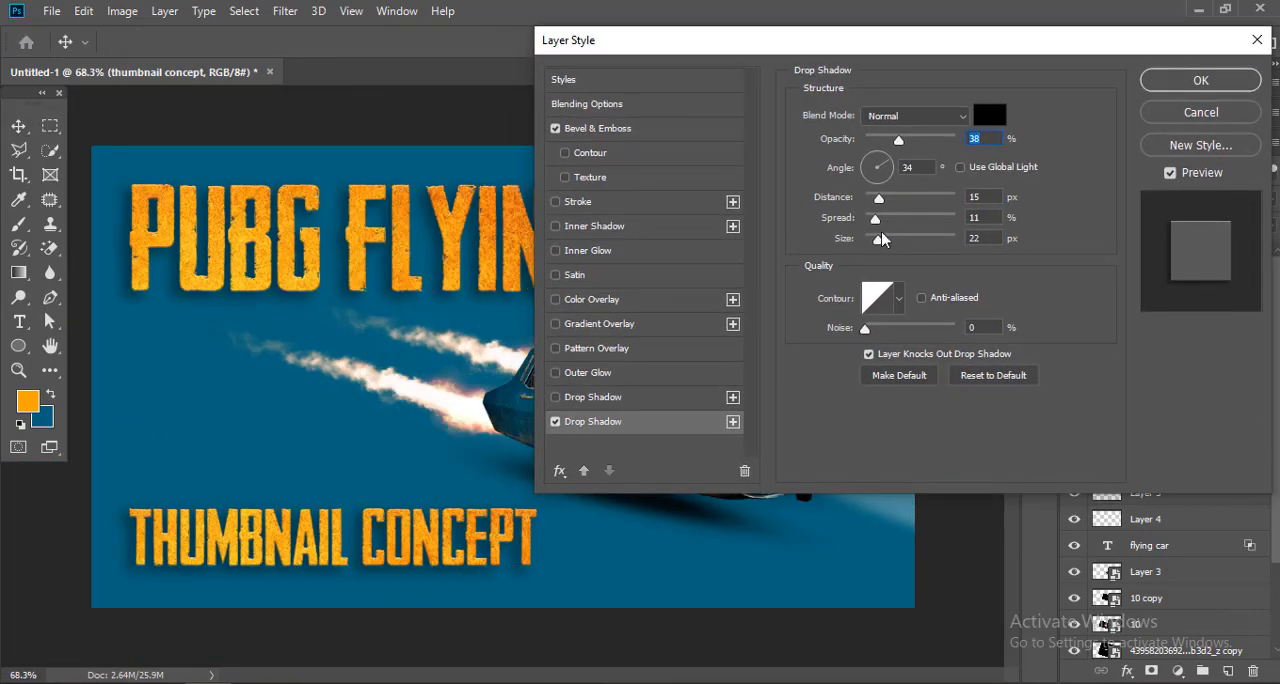
{"action": "left_click", "coordinate": [1193, 108]}
{"action": "scroll", "coordinate": [400, 445], "scroll_direction": "down", "scroll_amount": 2}
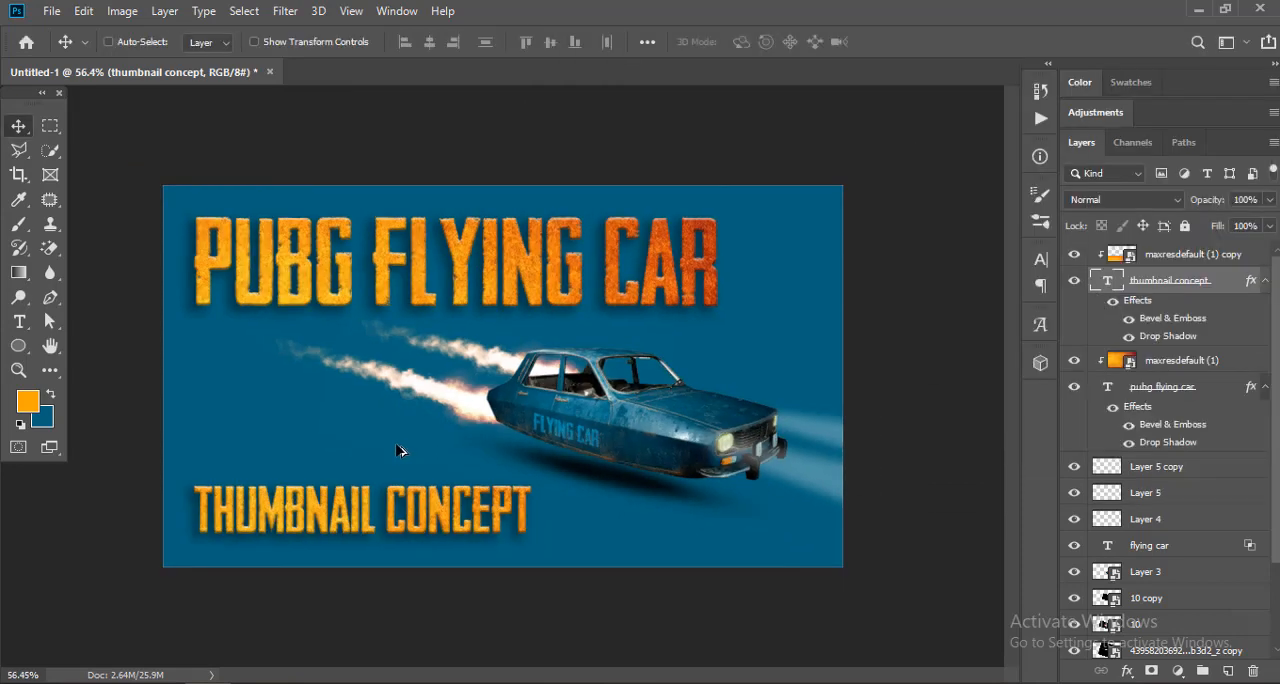
{"action": "scroll", "coordinate": [405, 448], "scroll_direction": "up", "scroll_amount": 1}
{"action": "scroll", "coordinate": [566, 322], "scroll_direction": "up", "scroll_amount": 1}
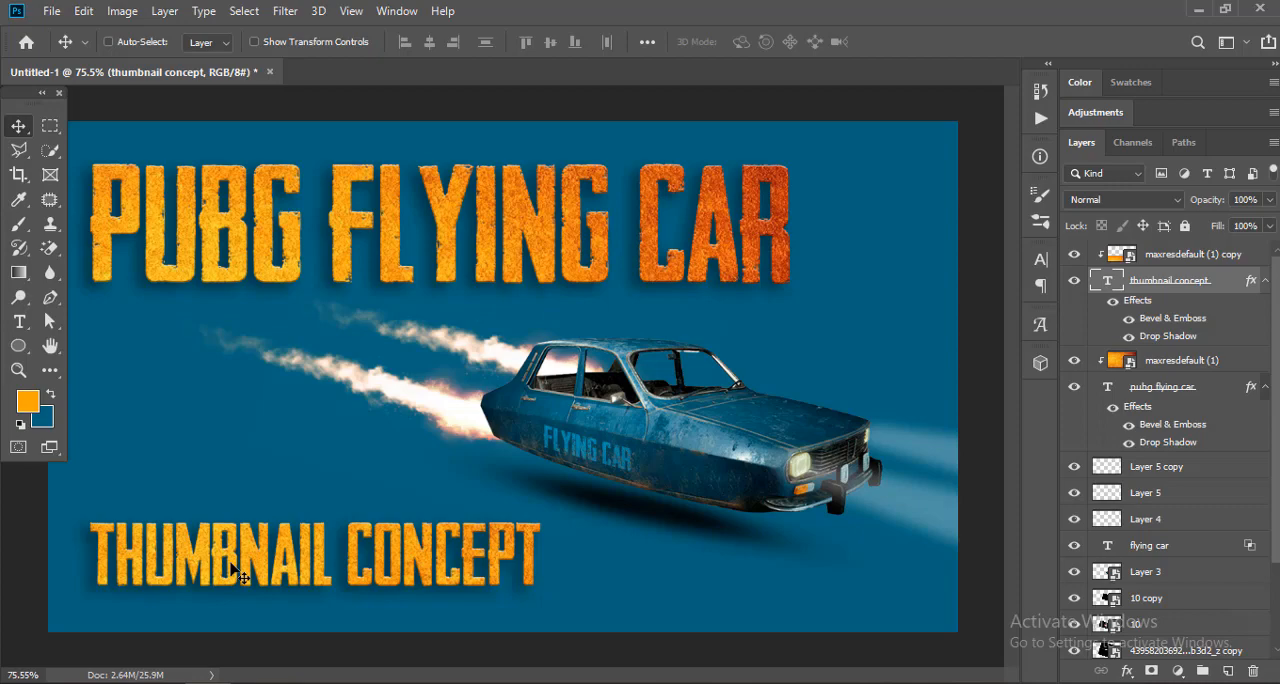
Step: Place the orange frame image edited_image-hwjHqGysG on the canvas and move its layer above all the others
{"action": "left_click", "coordinate": [192, 682]}
{"action": "left_click", "coordinate": [281, 630]}
{"action": "left_click_drag", "start_coordinate": [606, 261], "coordinate": [522, 383]}
{"action": "key", "text": "Return"}
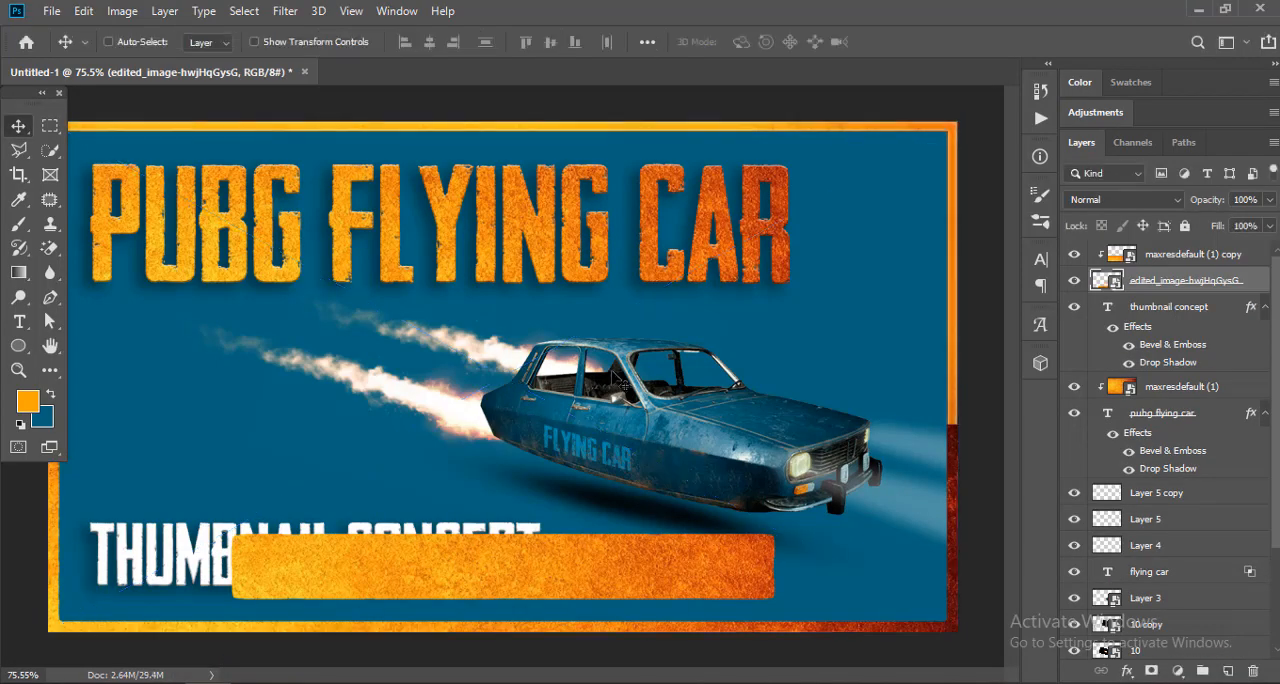
{"action": "left_click_drag", "start_coordinate": [1187, 281], "coordinate": [1185, 250]}
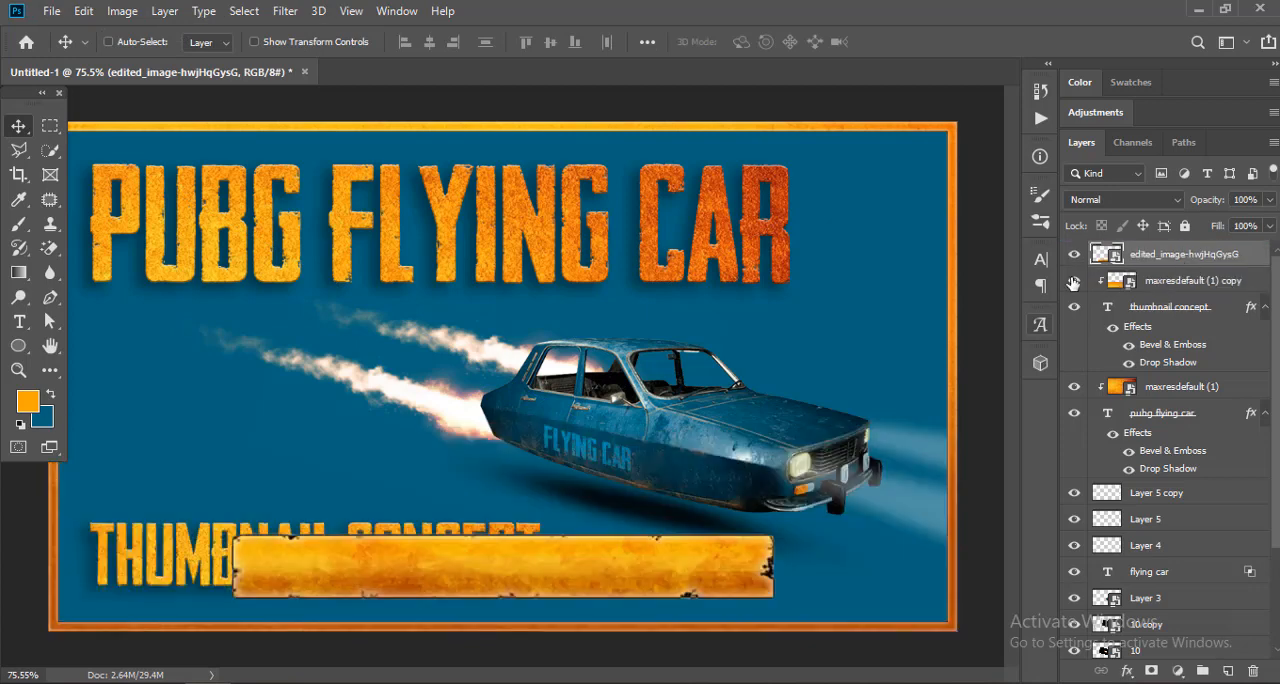
Step: Add a layer mask to the frame image and hide its orange bar over the THUMBNAIL CONCEPT text
{"action": "scroll", "coordinate": [671, 299], "scroll_direction": "down", "scroll_amount": 1}
{"action": "left_click", "coordinate": [1152, 670]}
{"action": "key", "text": "m"}
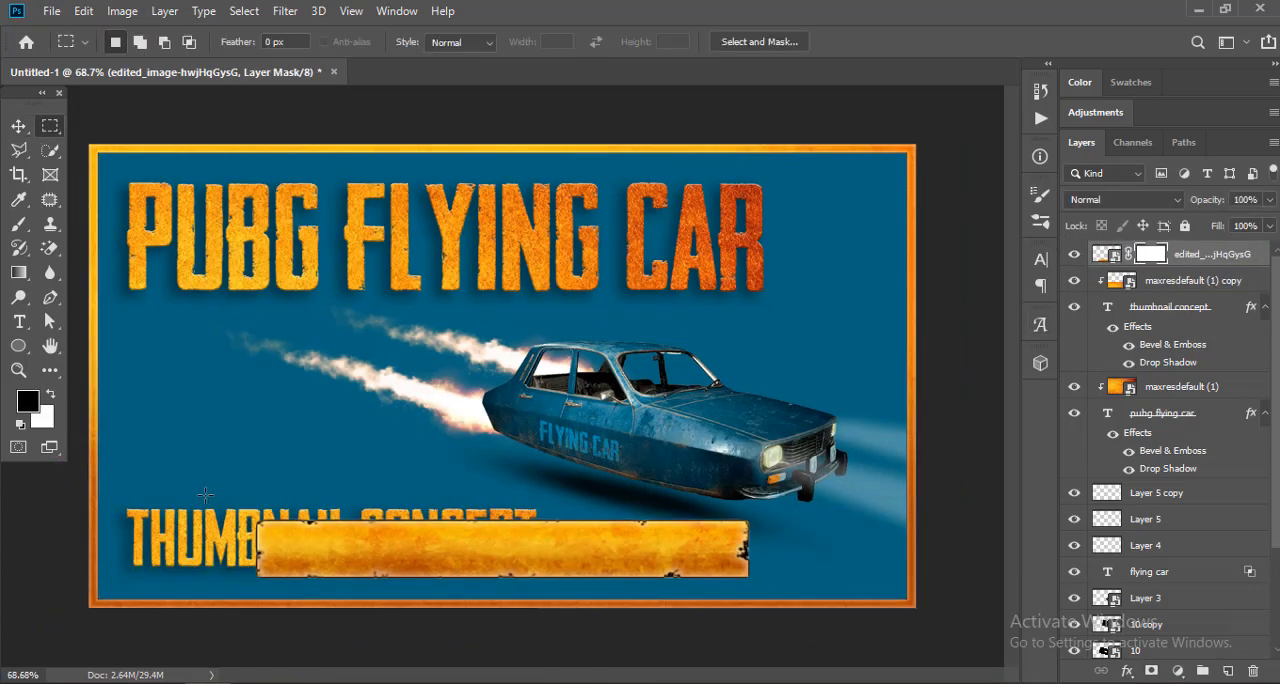
{"action": "left_click_drag", "start_coordinate": [216, 498], "coordinate": [779, 587]}
{"action": "key", "text": "alt+Delete"}
{"action": "key", "text": "ctrl+d"}
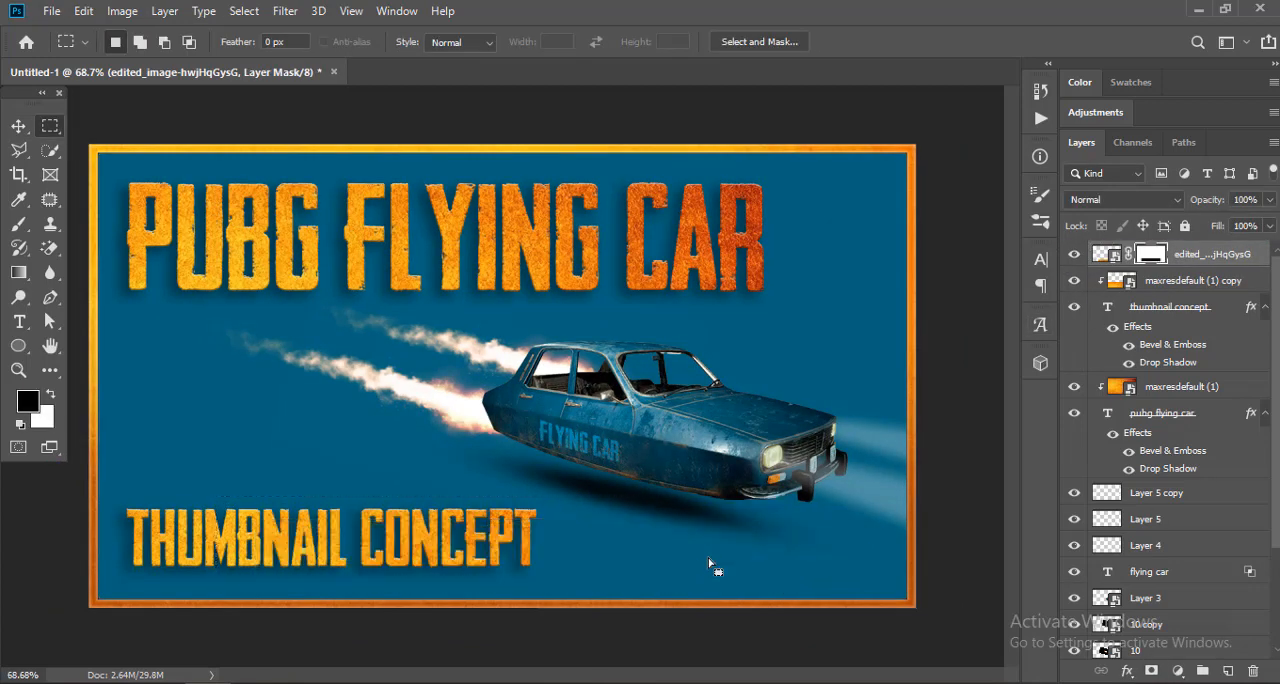
{"action": "key", "text": "v"}
{"action": "scroll", "coordinate": [487, 283], "scroll_direction": "up", "scroll_amount": 1}
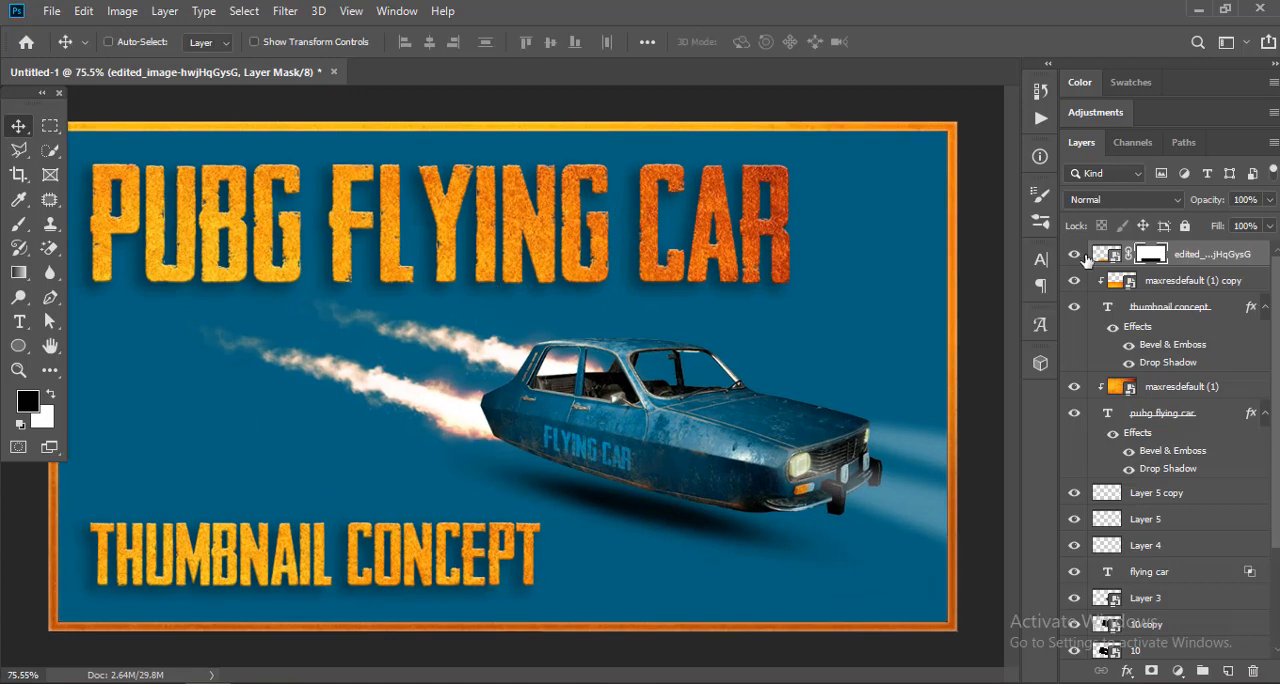
Step: Place the spark image 6622424_preview directly below the frame layer and flip it vertically
{"action": "left_click", "coordinate": [1153, 284]}
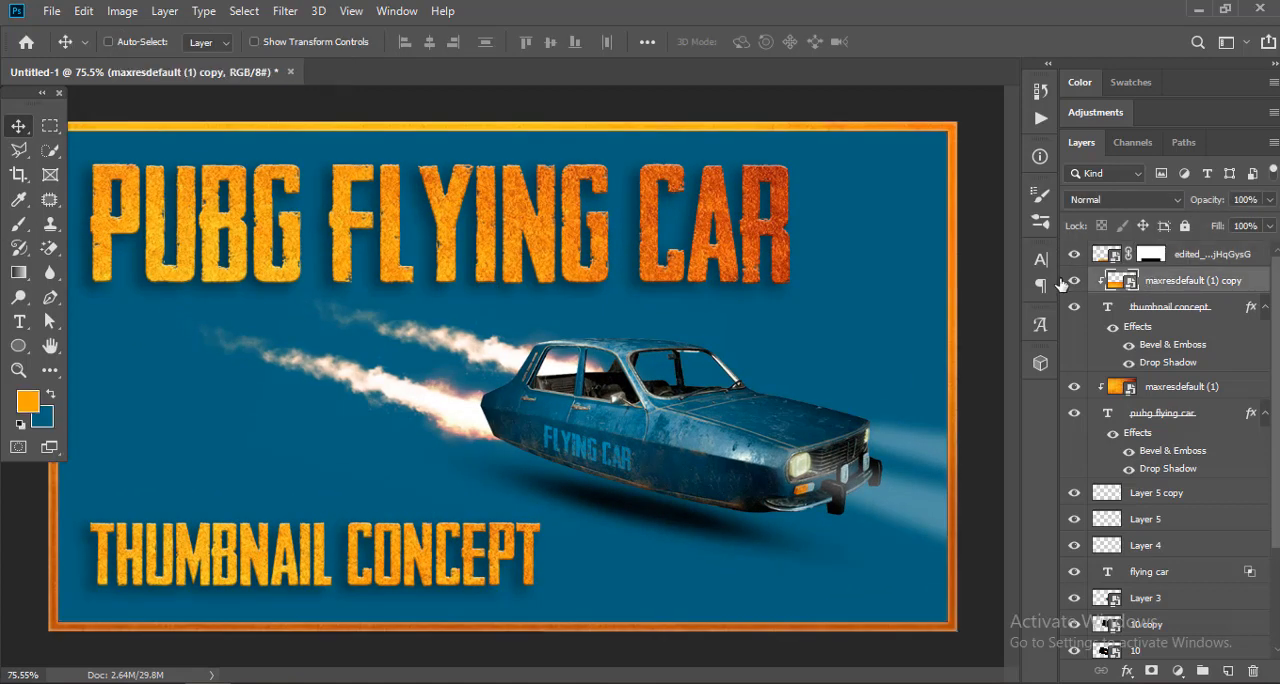
{"action": "mouse_move", "coordinate": [222, 681]}
{"action": "left_click", "coordinate": [222, 634]}
{"action": "left_click_drag", "start_coordinate": [420, 243], "coordinate": [456, 367]}
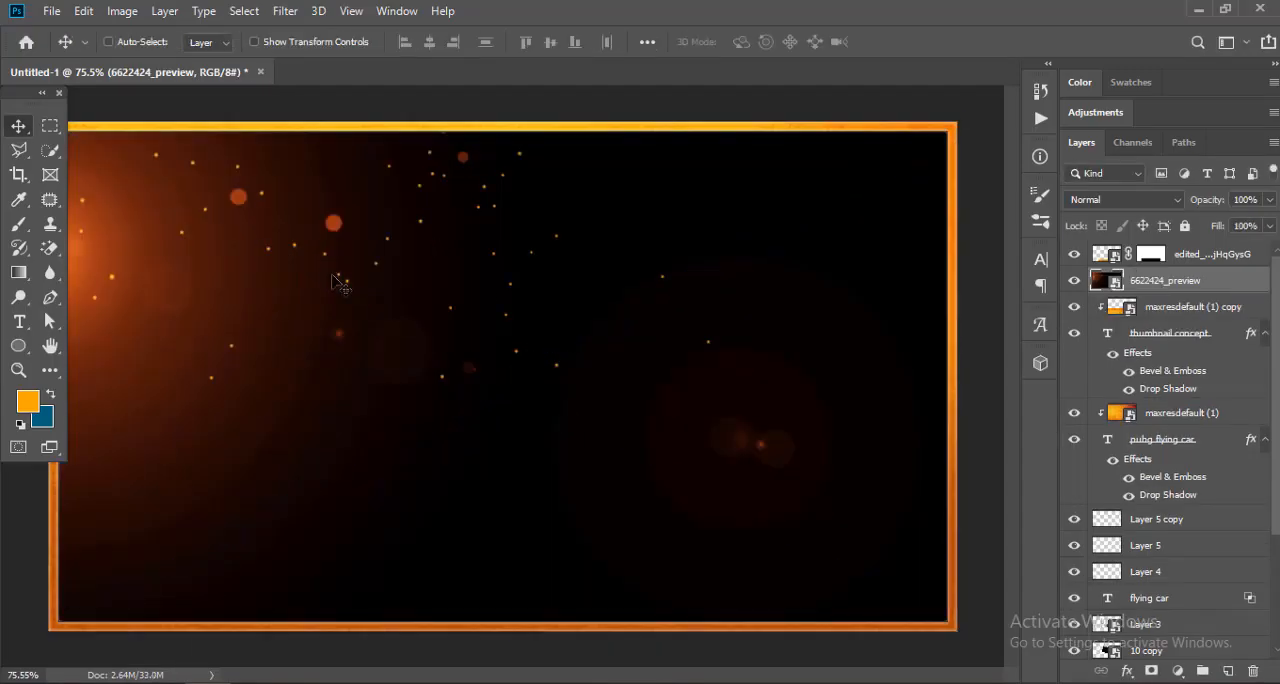
{"action": "scroll", "coordinate": [330, 275], "scroll_direction": "down", "scroll_amount": 1}
{"action": "right_click", "coordinate": [218, 241]}
{"action": "left_click", "coordinate": [250, 478]}
{"action": "key", "text": "Return"}
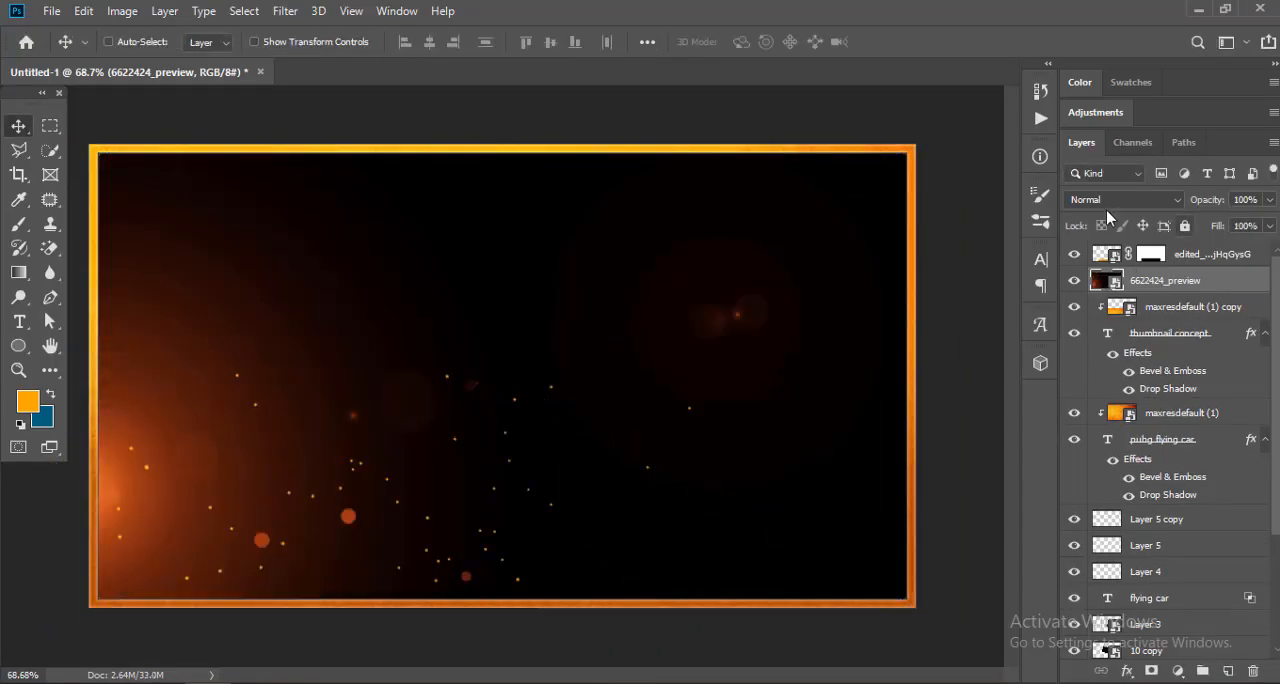
Step: Set the spark image's blend mode to Screen, then enlarge it slightly and readjust its position
{"action": "left_click", "coordinate": [1120, 199]}
{"action": "left_click", "coordinate": [1080, 357]}
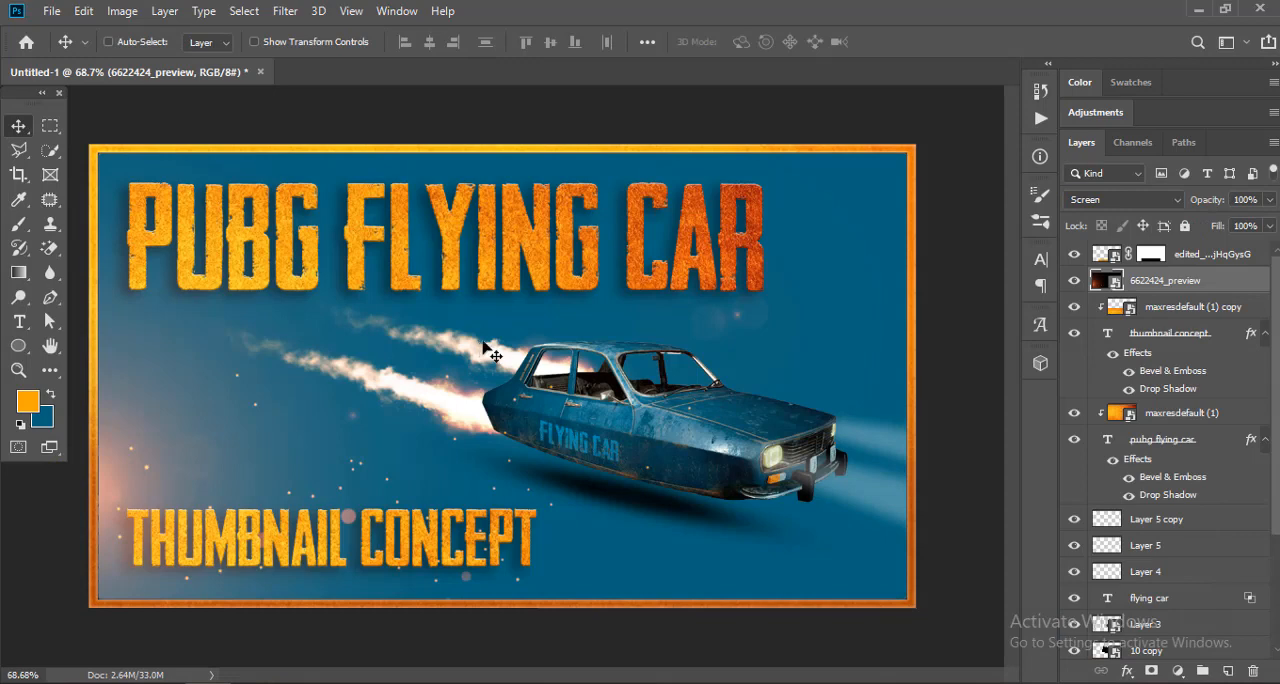
{"action": "scroll", "coordinate": [483, 343], "scroll_direction": "down", "scroll_amount": 1}
{"action": "key", "text": "ctrl+t"}
{"action": "scroll", "coordinate": [166, 470], "scroll_direction": "down", "scroll_amount": 2}
{"action": "left_click_drag", "start_coordinate": [161, 568], "coordinate": [116, 593]}
{"action": "left_click_drag", "start_coordinate": [208, 569], "coordinate": [252, 560]}
{"action": "key", "text": "Return"}
{"action": "scroll", "coordinate": [371, 449], "scroll_direction": "up", "scroll_amount": 3}
{"action": "scroll", "coordinate": [371, 449], "scroll_direction": "down", "scroll_amount": 2}
Step: Add a layer above Color Fill 1 and paint an orange glow over the canvas's upper-left area with a soft 600 px brush
{"action": "scroll", "coordinate": [1151, 497], "scroll_direction": "down", "scroll_amount": 3}
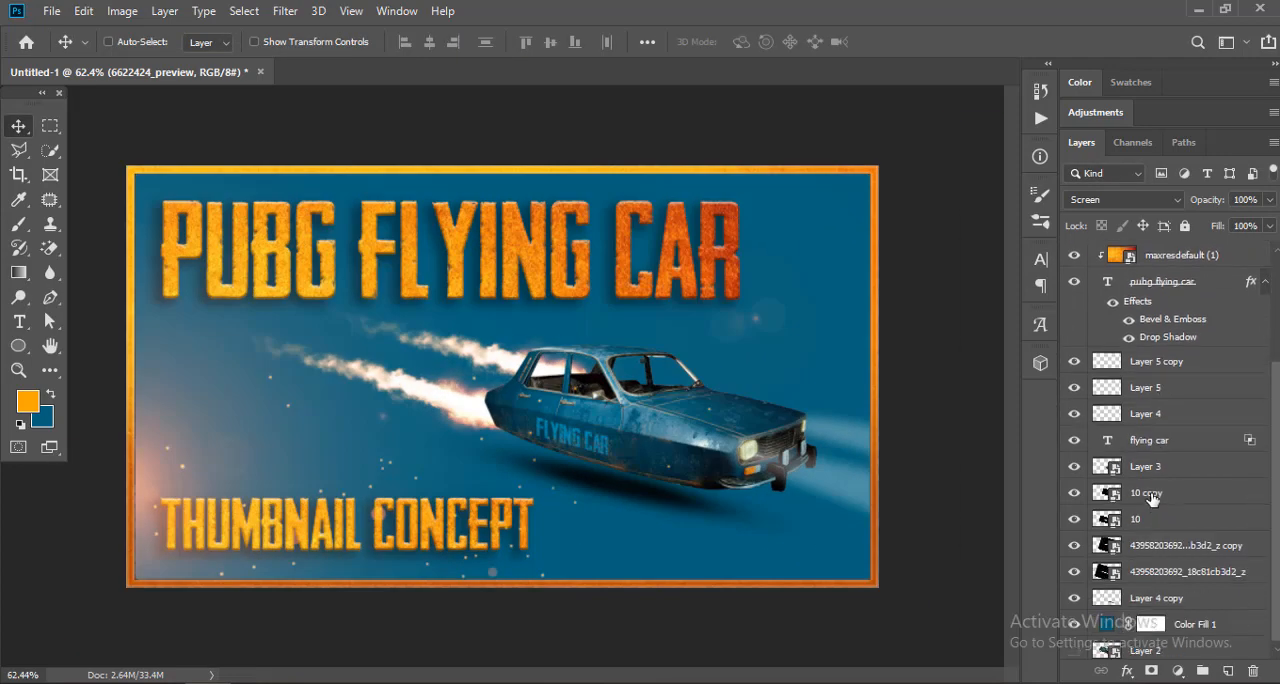
{"action": "left_click", "coordinate": [1195, 619]}
{"action": "left_click", "coordinate": [1228, 671]}
{"action": "scroll", "coordinate": [460, 308], "scroll_direction": "down", "scroll_amount": 1}
{"action": "key", "text": "b"}
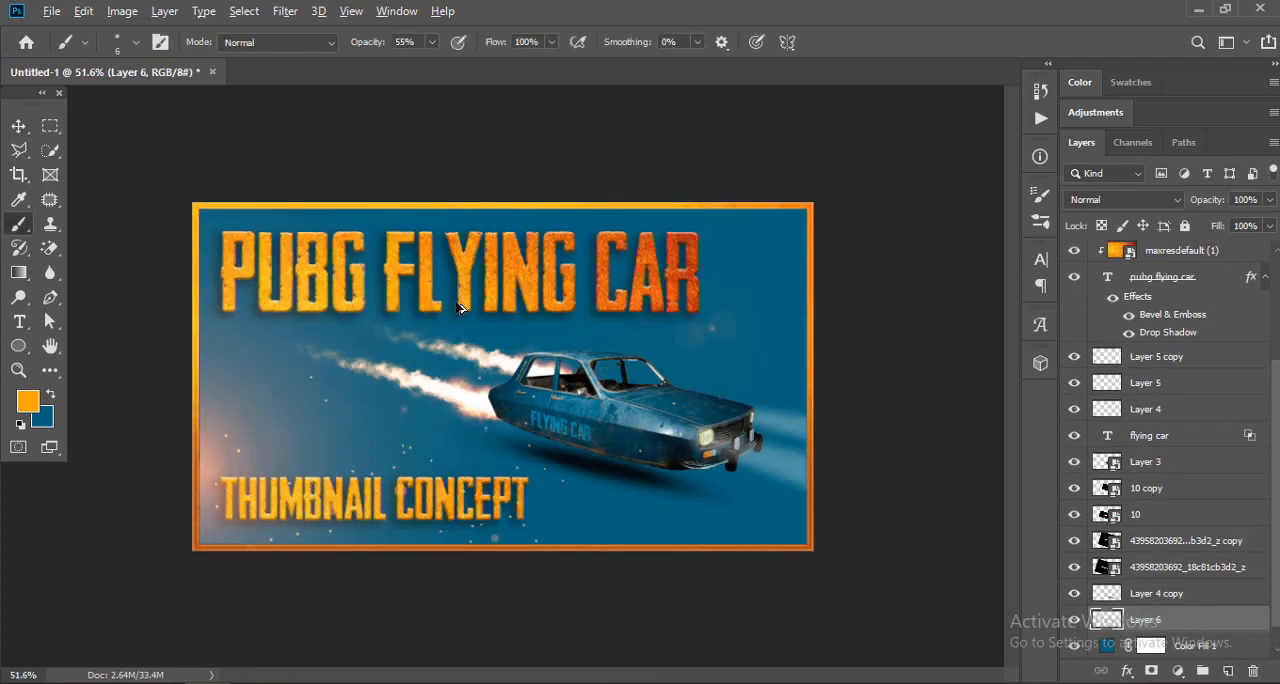
{"action": "right_click", "coordinate": [378, 282]}
{"action": "left_click_drag", "start_coordinate": [583, 258], "coordinate": [587, 260]}
{"action": "key", "text": "Return"}
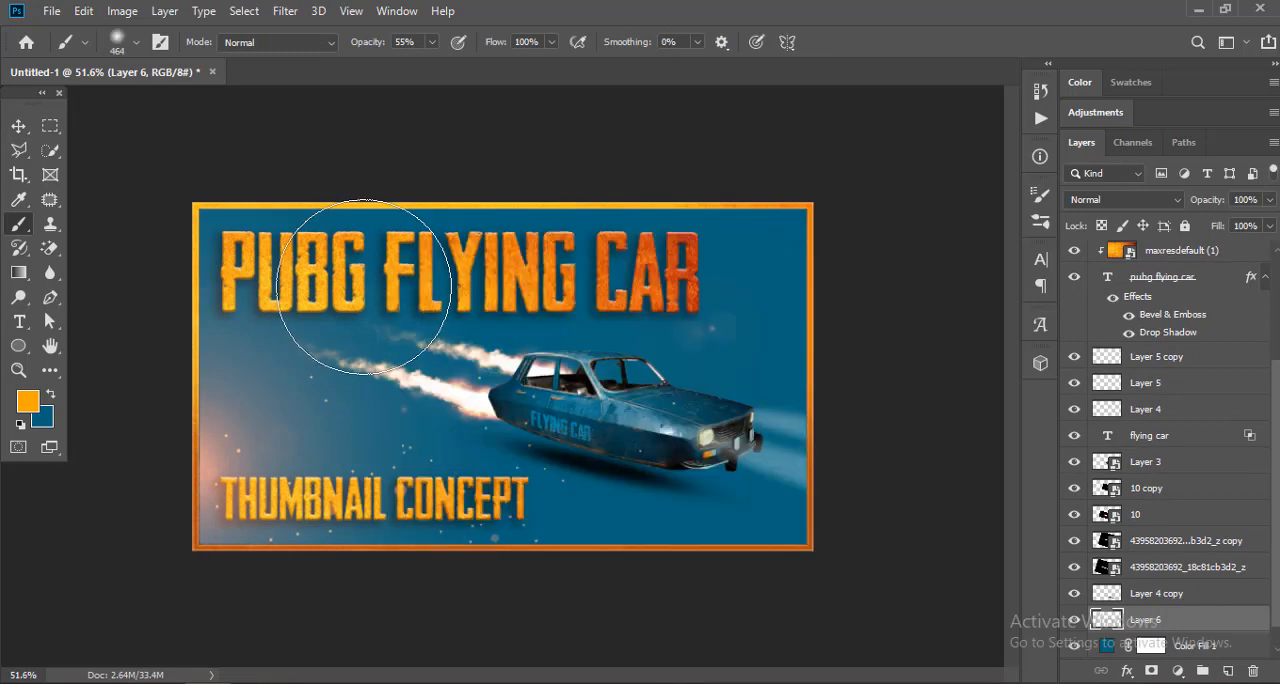
{"action": "key", "text": "bracketright"}
{"action": "key", "text": "bracketright"}
{"action": "mouse_move", "coordinate": [632, 144]}
{"action": "left_mouse_down"}
{"action": "mouse_move", "coordinate": [398, 146]}
{"action": "mouse_move", "coordinate": [543, 149]}
{"action": "mouse_move", "coordinate": [208, 238]}
{"action": "mouse_move", "coordinate": [200, 420]}
{"action": "left_mouse_up"}
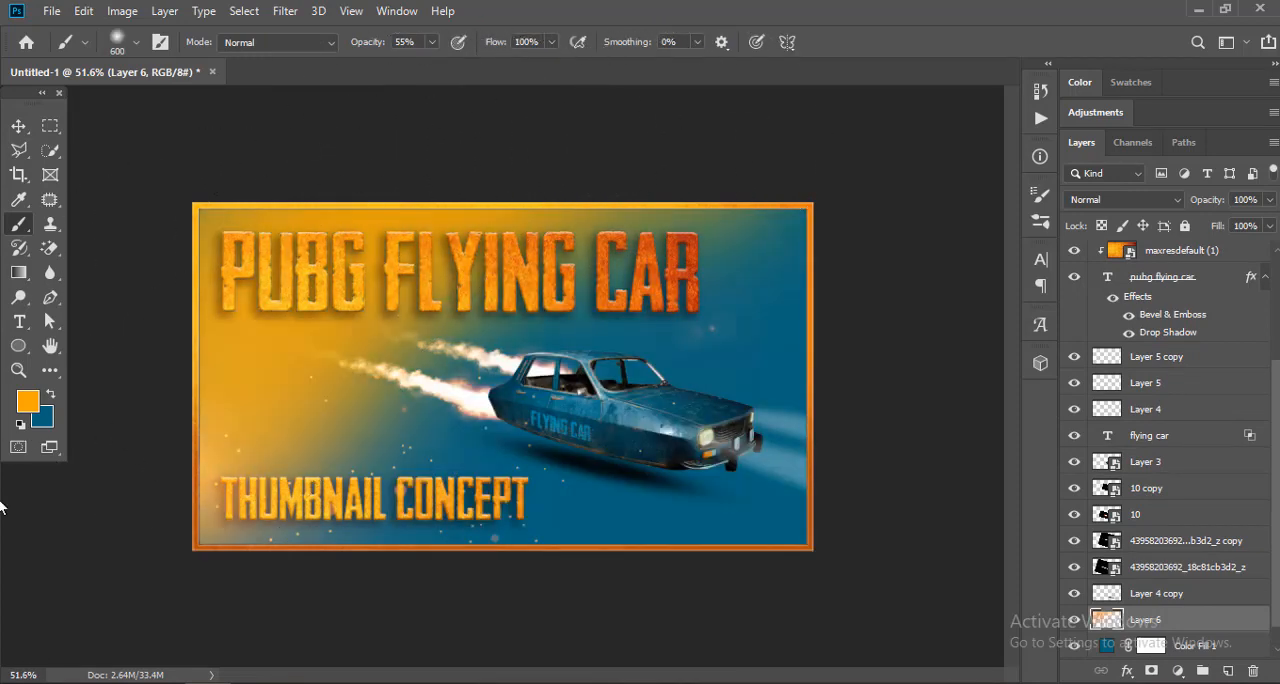
Step: Apply a white (ffffff) Color Overlay style to the painted glow on Layer 6
{"action": "left_click", "coordinate": [19, 126]}
{"action": "scroll", "coordinate": [1210, 558], "scroll_direction": "down", "scroll_amount": 1}
{"action": "left_click", "coordinate": [592, 298]}
{"action": "left_click", "coordinate": [989, 115]}
{"action": "left_click_drag", "start_coordinate": [815, 215], "coordinate": [686, 115]}
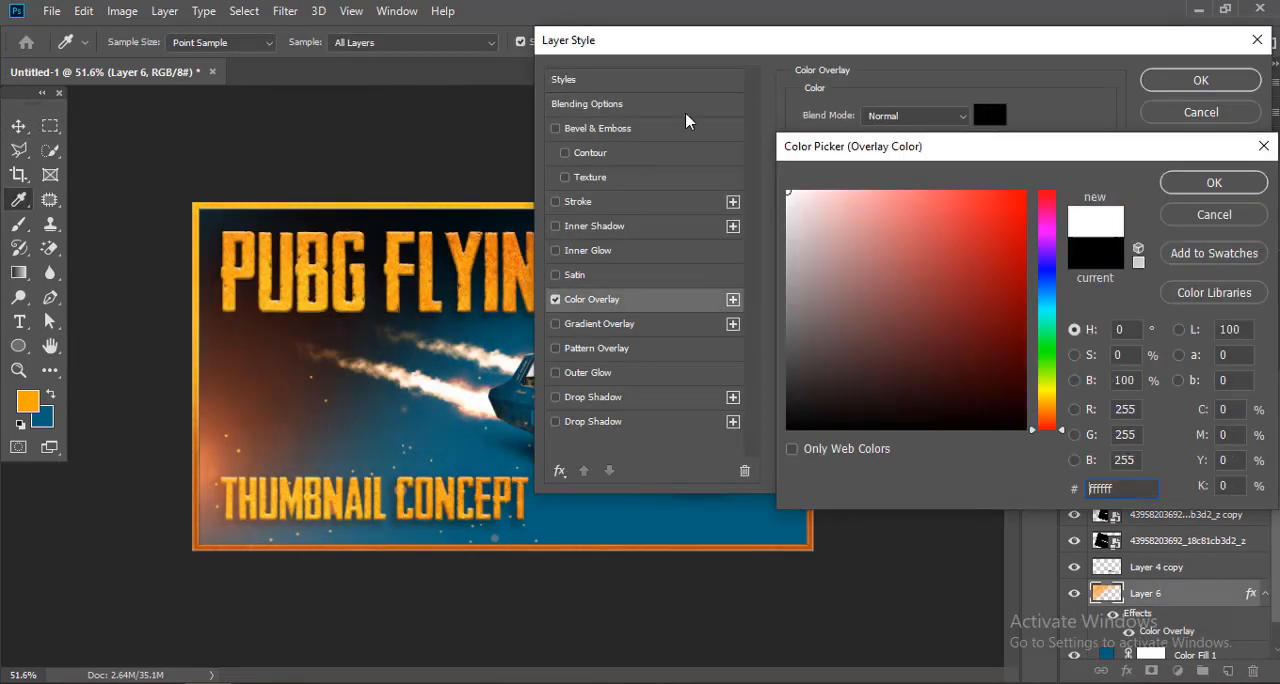
{"action": "key", "text": "Return"}
{"action": "key", "text": "Return"}
Step: Set the glow layer's blend mode to Overlay and its opacity to 50%
{"action": "left_click", "coordinate": [1118, 202]}
{"action": "left_click", "coordinate": [1082, 427]}
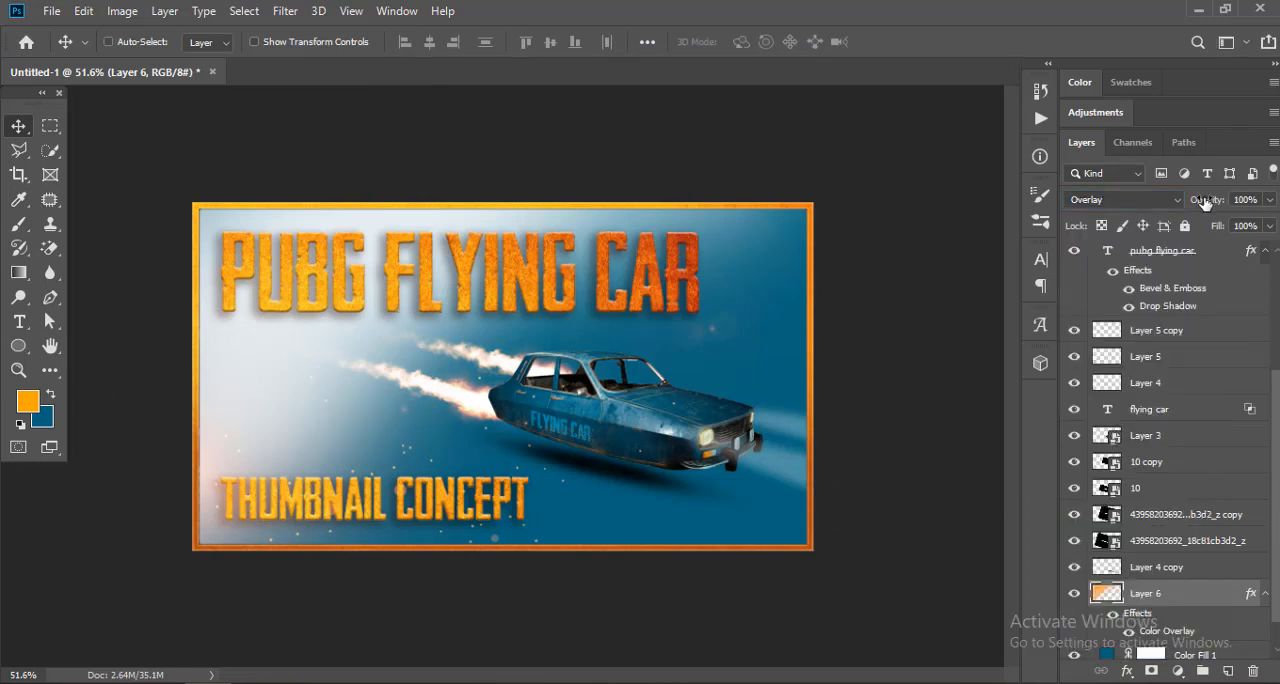
{"action": "left_click_drag", "start_coordinate": [1205, 203], "coordinate": [1247, 201]}
{"action": "left_click", "coordinate": [1249, 200]}
{"action": "type", "text": "50"}
{"action": "key", "text": "Return"}
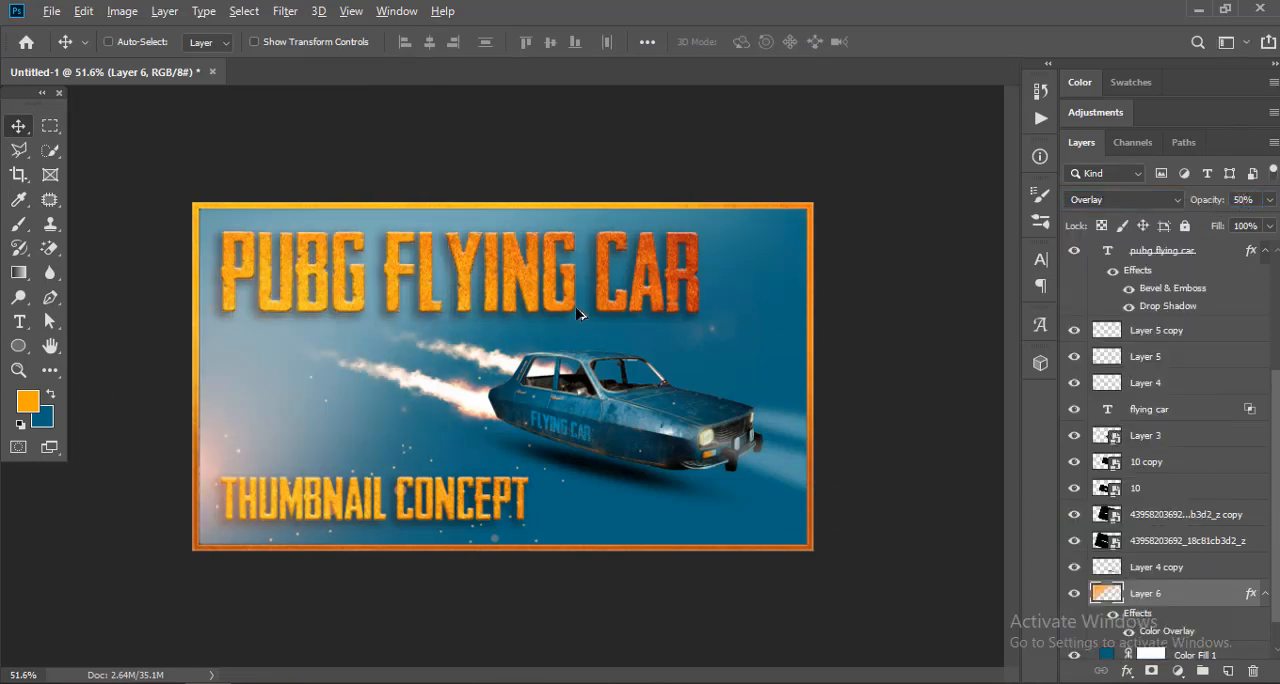
Step: Try the Screen blend mode on the glow layer, then return it to Overlay
{"action": "scroll", "coordinate": [444, 305], "scroll_direction": "up", "scroll_amount": 1}
{"action": "left_click", "coordinate": [1117, 203]}
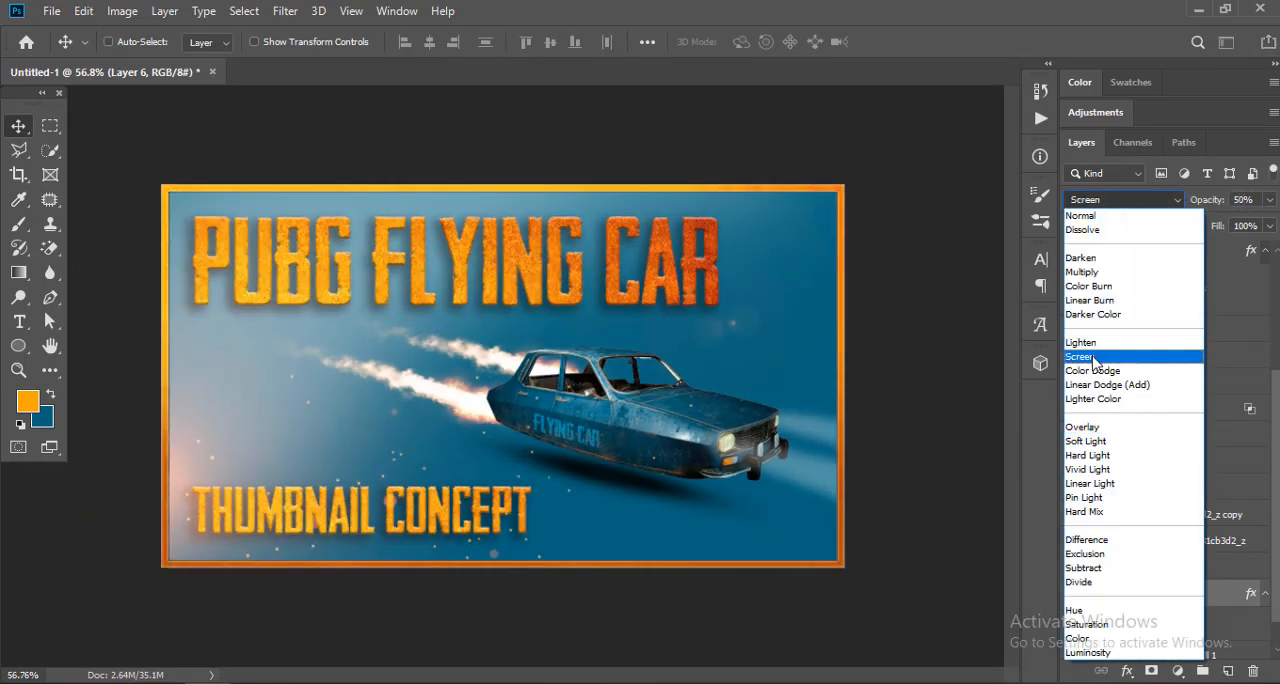
{"action": "left_click", "coordinate": [1094, 358]}
{"action": "left_click", "coordinate": [1099, 201]}
{"action": "left_click", "coordinate": [1110, 427]}
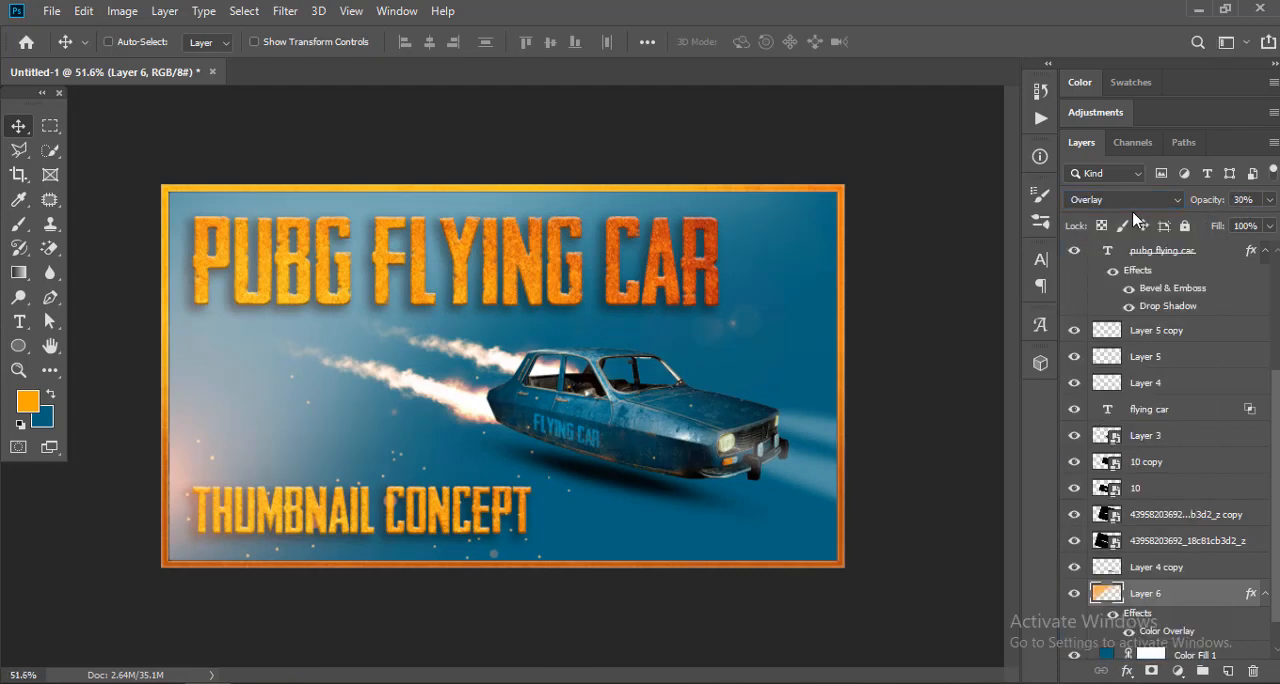
Step: Rasterize the glow layer's style, set its blend mode to Overlay again, and reposition the glow
{"action": "scroll", "coordinate": [1073, 546], "scroll_direction": "down", "scroll_amount": 1}
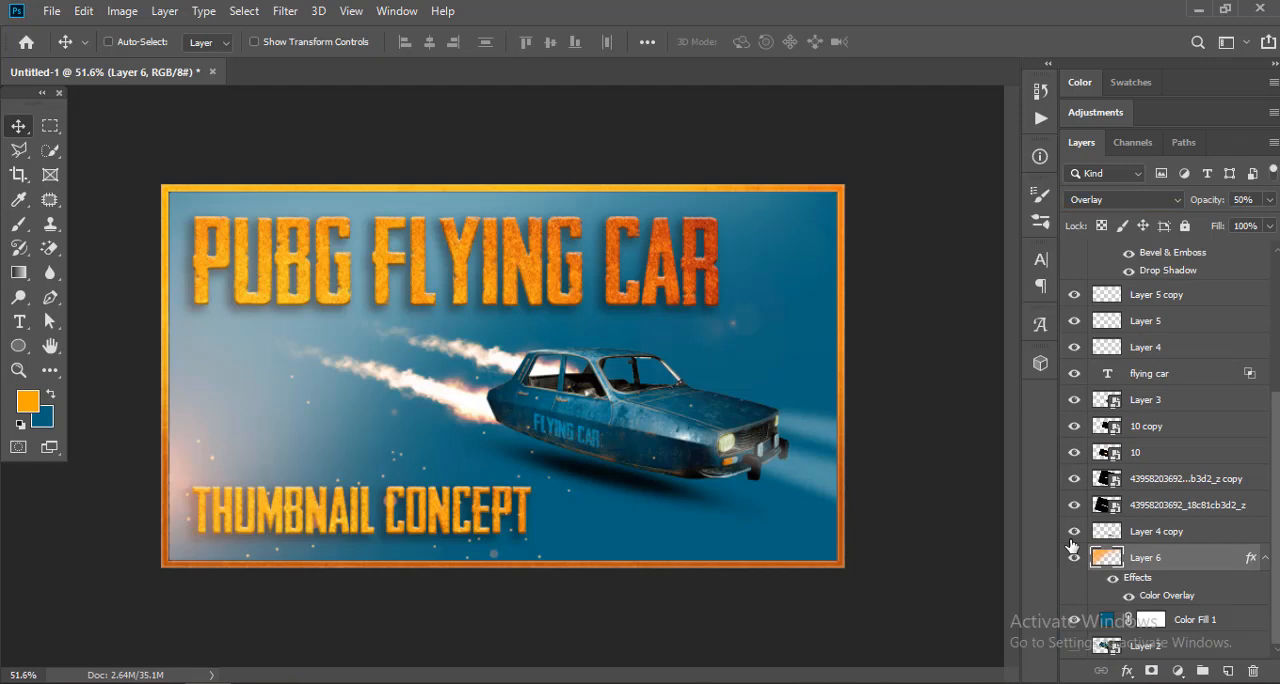
{"action": "right_click", "coordinate": [1155, 561]}
{"action": "left_click", "coordinate": [955, 318]}
{"action": "left_click", "coordinate": [1099, 201]}
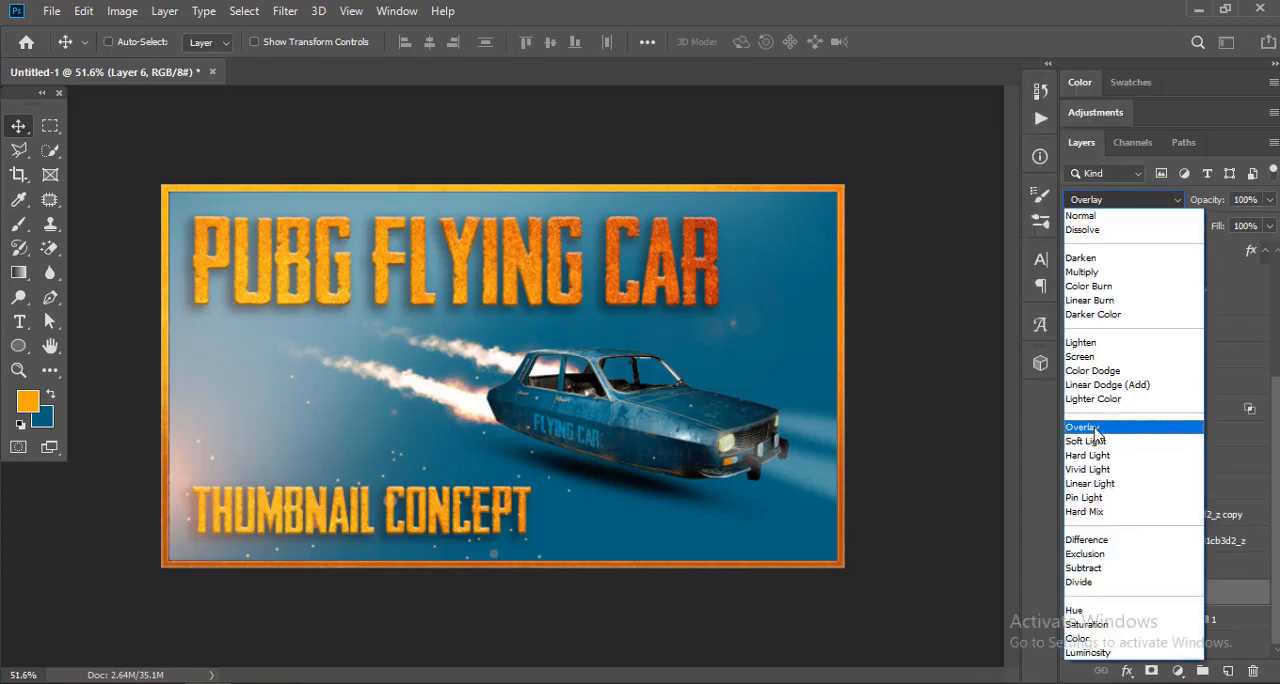
{"action": "left_click", "coordinate": [1095, 418]}
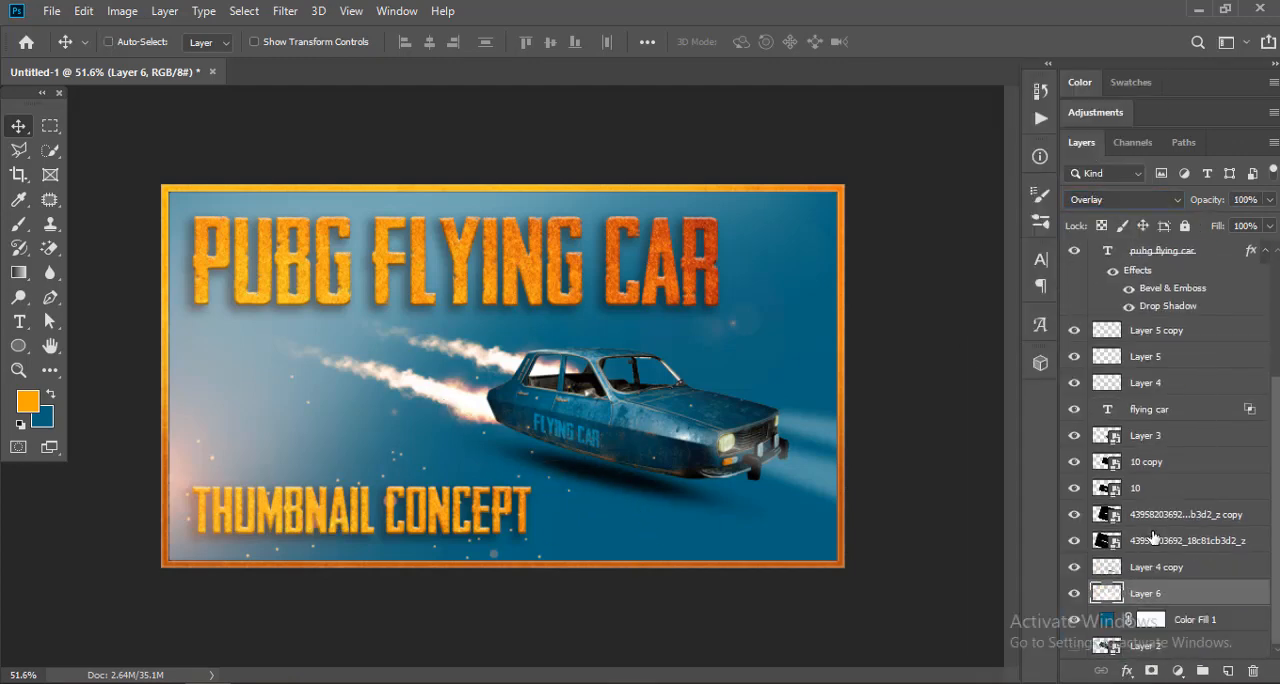
{"action": "left_click_drag", "start_coordinate": [551, 457], "coordinate": [513, 410]}
{"action": "left_click", "coordinate": [1074, 593]}
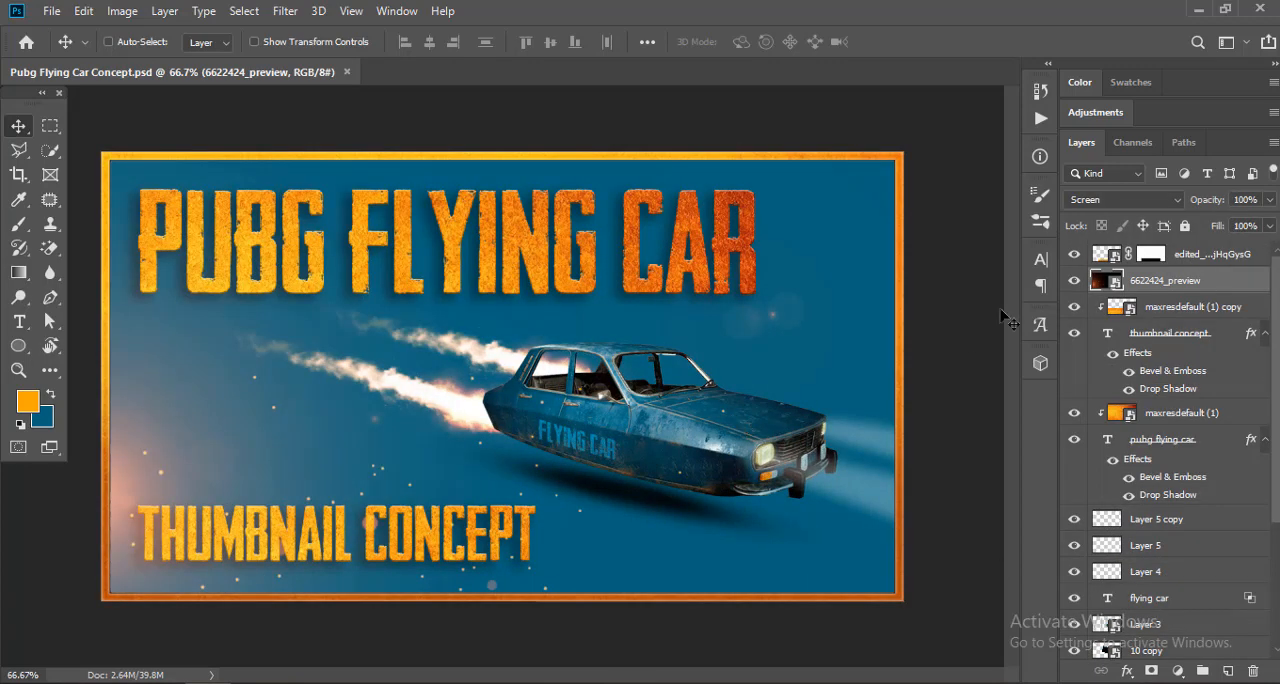
Step: Toggle the visibility of the 6622424_preview spark layer to compare the thumbnail with and without it
{"action": "left_click", "coordinate": [1074, 281]}
{"action": "left_click", "coordinate": [1074, 281]}
{"action": "left_click", "coordinate": [1074, 281]}
{"action": "left_click", "coordinate": [1074, 281]}
Step: Rescale the glow on Layer 6 and reposition it over the background
{"action": "scroll", "coordinate": [1147, 438], "scroll_direction": "down", "scroll_amount": 3}
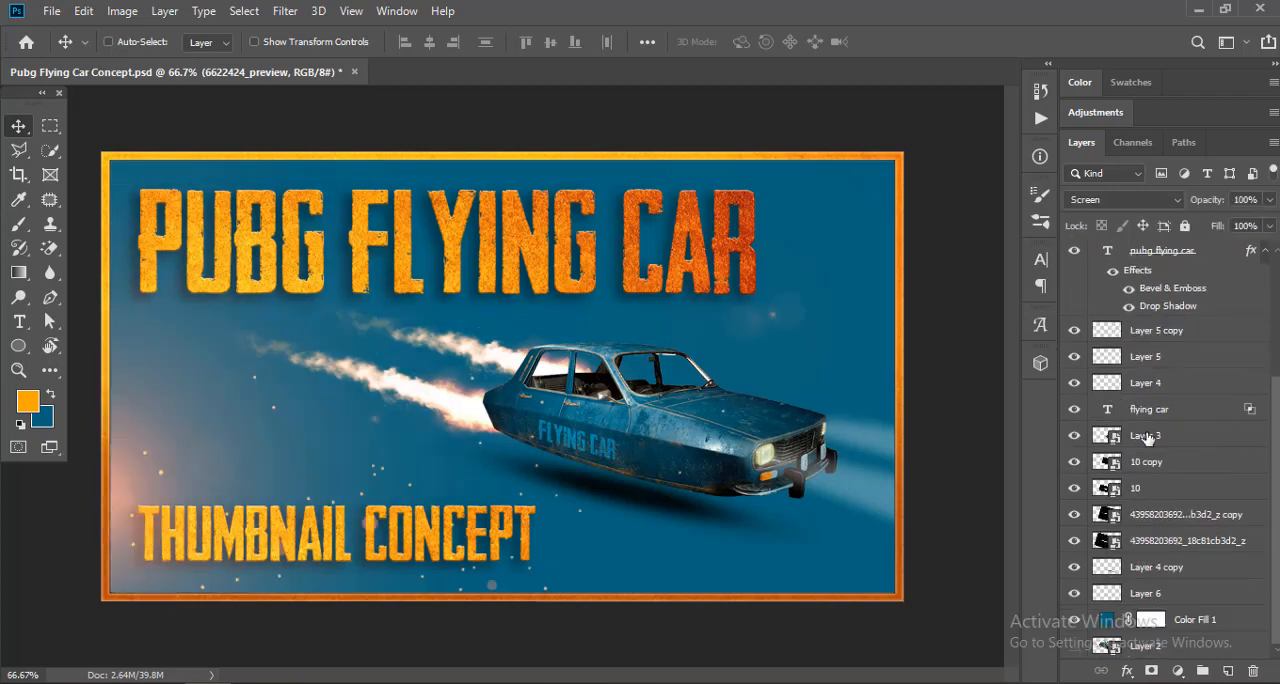
{"action": "left_click", "coordinate": [1160, 594]}
{"action": "key", "text": "ctrl+t"}
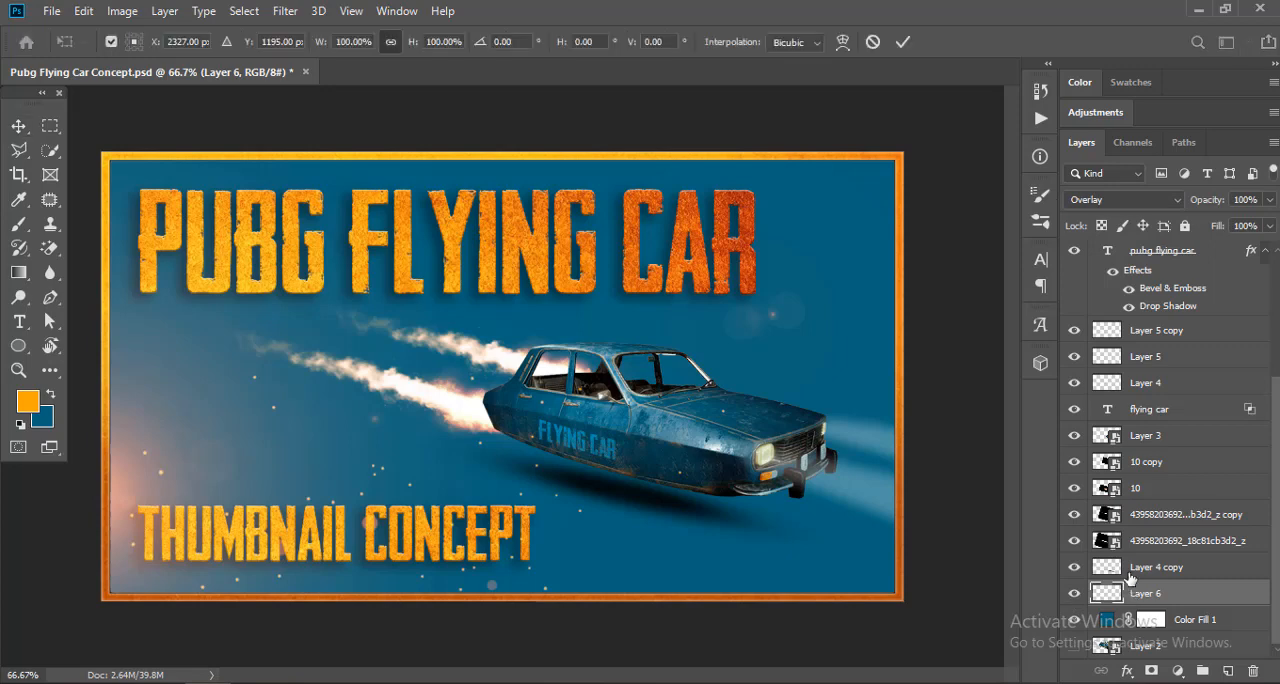
{"action": "key", "text": "ctrl+minus"}
{"action": "key", "text": "ctrl+minus"}
{"action": "left_click_drag", "start_coordinate": [925, 597], "coordinate": [416, 362]}
{"action": "key", "text": "ctrl+plus"}
{"action": "left_click_drag", "start_coordinate": [576, 399], "coordinate": [447, 348]}
{"action": "key", "text": "Return"}
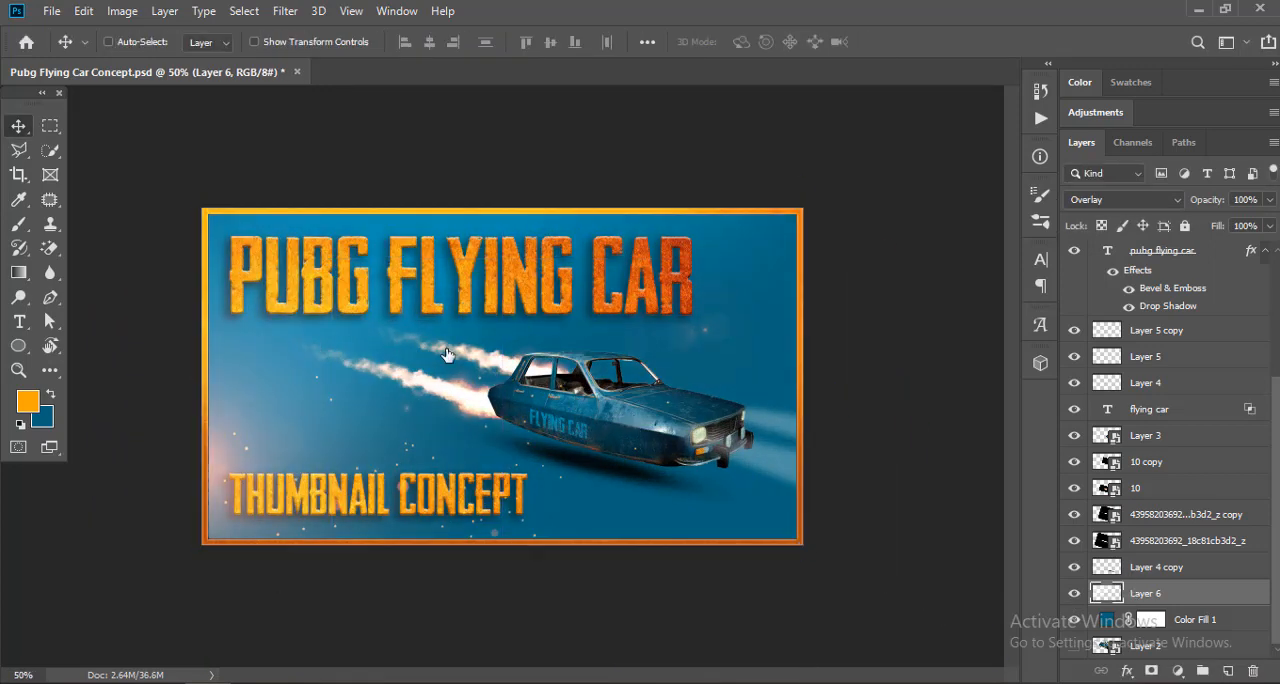
{"action": "key", "text": "ctrl+plus"}
{"action": "key", "text": "ctrl+plus"}
{"action": "left_click", "coordinate": [1140, 569]}
{"action": "key", "text": "ctrl+t"}
{"action": "key", "text": "Escape"}
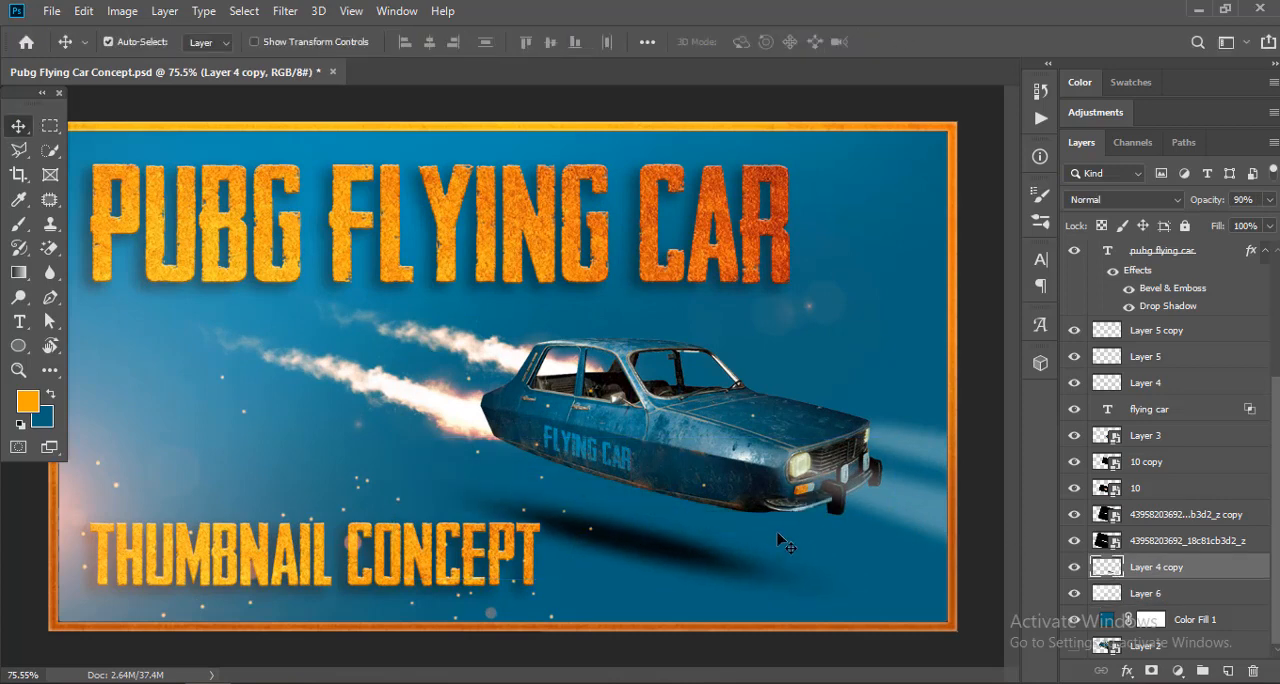
Step: Place the maxresdefault ember image from the Reference folder directly above the Color Fill 1 layer
{"action": "left_click", "coordinate": [1197, 621]}
{"action": "mouse_move", "coordinate": [311, 676]}
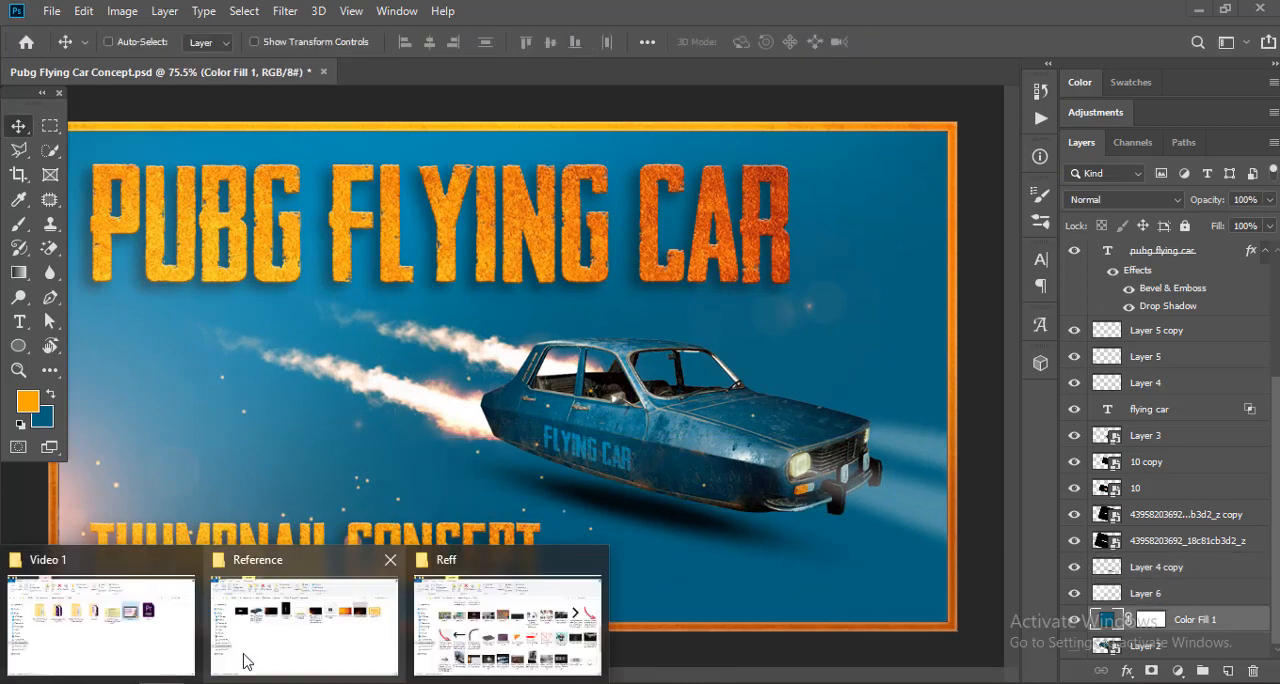
{"action": "left_click", "coordinate": [249, 659]}
{"action": "left_click_drag", "start_coordinate": [986, 295], "coordinate": [480, 327]}
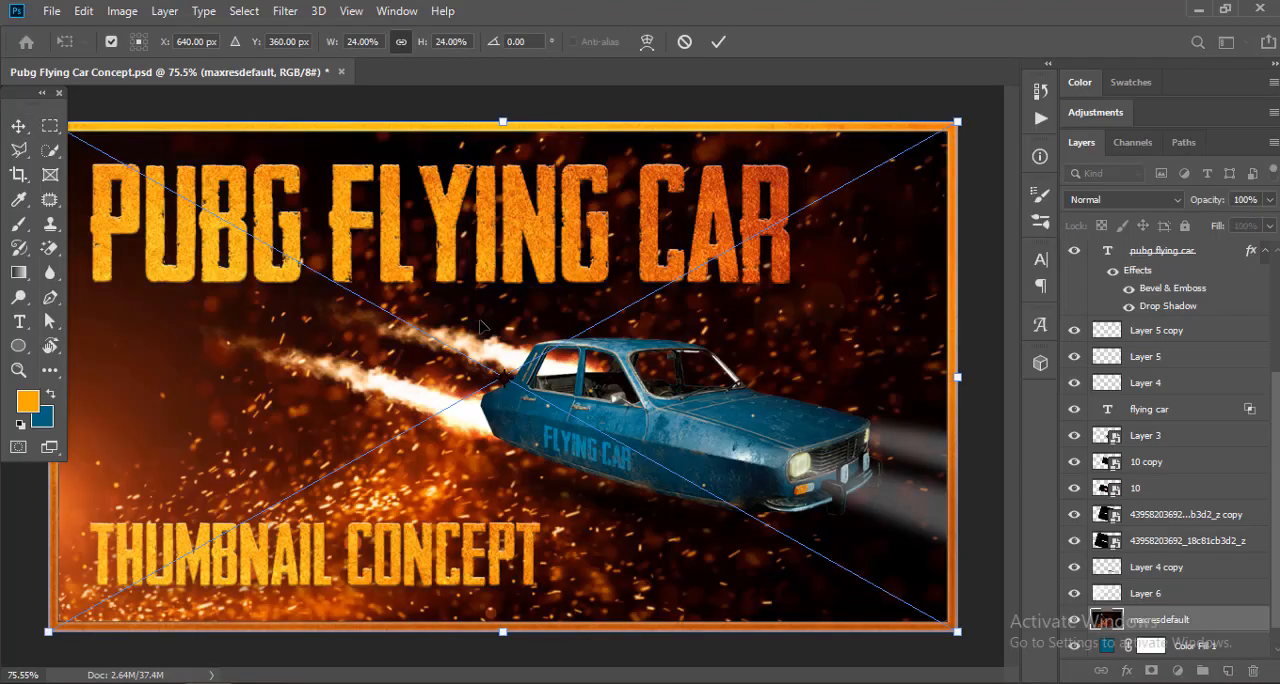
{"action": "scroll", "coordinate": [468, 172], "scroll_direction": "down", "scroll_amount": 1}
{"action": "key", "text": "Return"}
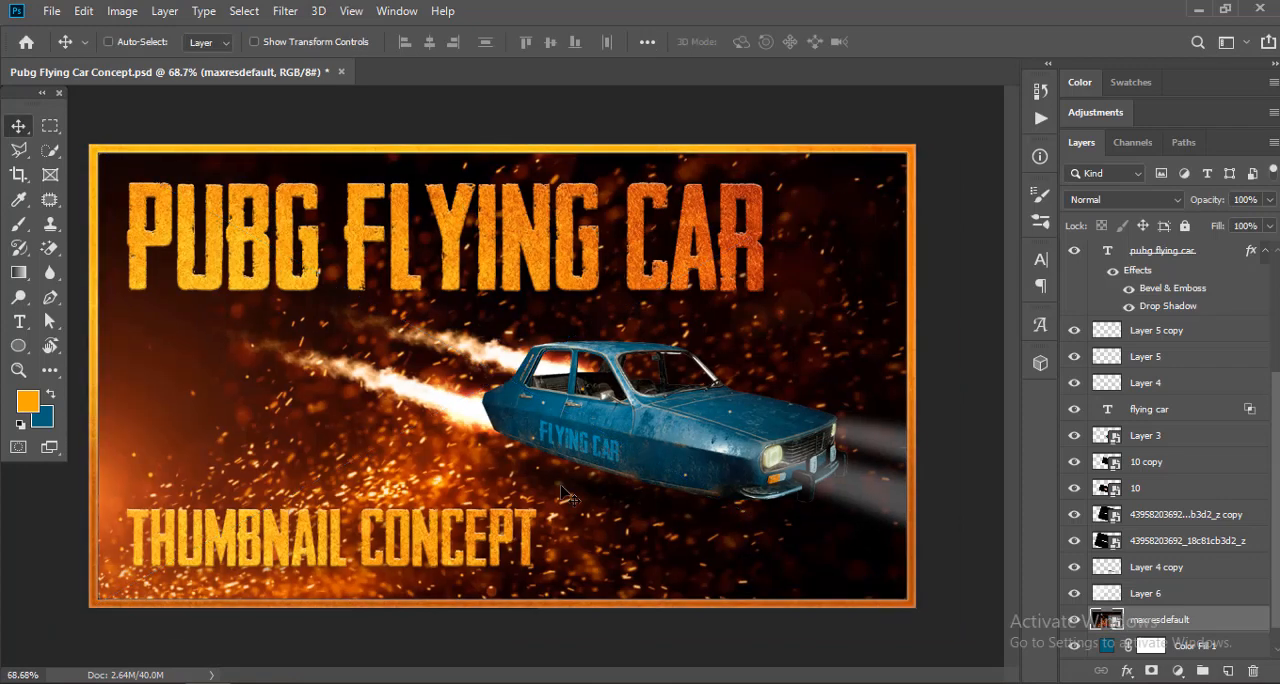
Step: Try flipping the ember image so its glow sits along the canvas's top edge
{"action": "left_click_drag", "start_coordinate": [561, 481], "coordinate": [678, 341]}
{"action": "key", "text": "ctrl+z"}
{"action": "key", "text": "ctrl+t"}
{"action": "scroll", "coordinate": [474, 320], "scroll_direction": "down", "scroll_amount": 2}
{"action": "left_click_drag", "start_coordinate": [450, 166], "coordinate": [564, 608]}
{"action": "right_click", "coordinate": [477, 240]}
{"action": "left_click", "coordinate": [533, 458]}
{"action": "key", "text": "Return"}
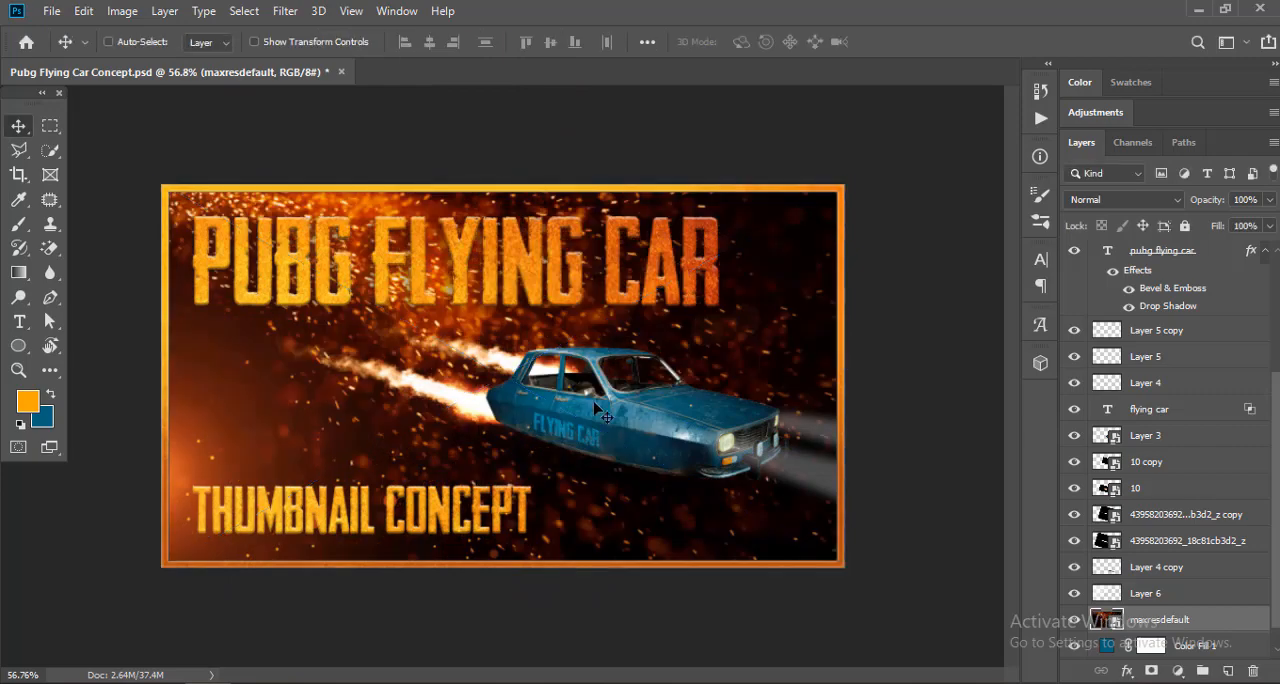
Step: Flip the ember image vertically so its glow sits at the lower left, and set its blend mode to Screen
{"action": "key", "text": "ctrl+t"}
{"action": "right_click", "coordinate": [483, 320]}
{"action": "left_click", "coordinate": [534, 554]}
{"action": "mouse_move", "coordinate": [505, 522]}
{"action": "left_mouse_down"}
{"action": "mouse_move", "coordinate": [661, 405]}
{"action": "mouse_move", "coordinate": [505, 522]}
{"action": "left_mouse_up"}
{"action": "key", "text": "Return"}
{"action": "left_click", "coordinate": [1123, 199]}
{"action": "left_click", "coordinate": [1100, 360]}
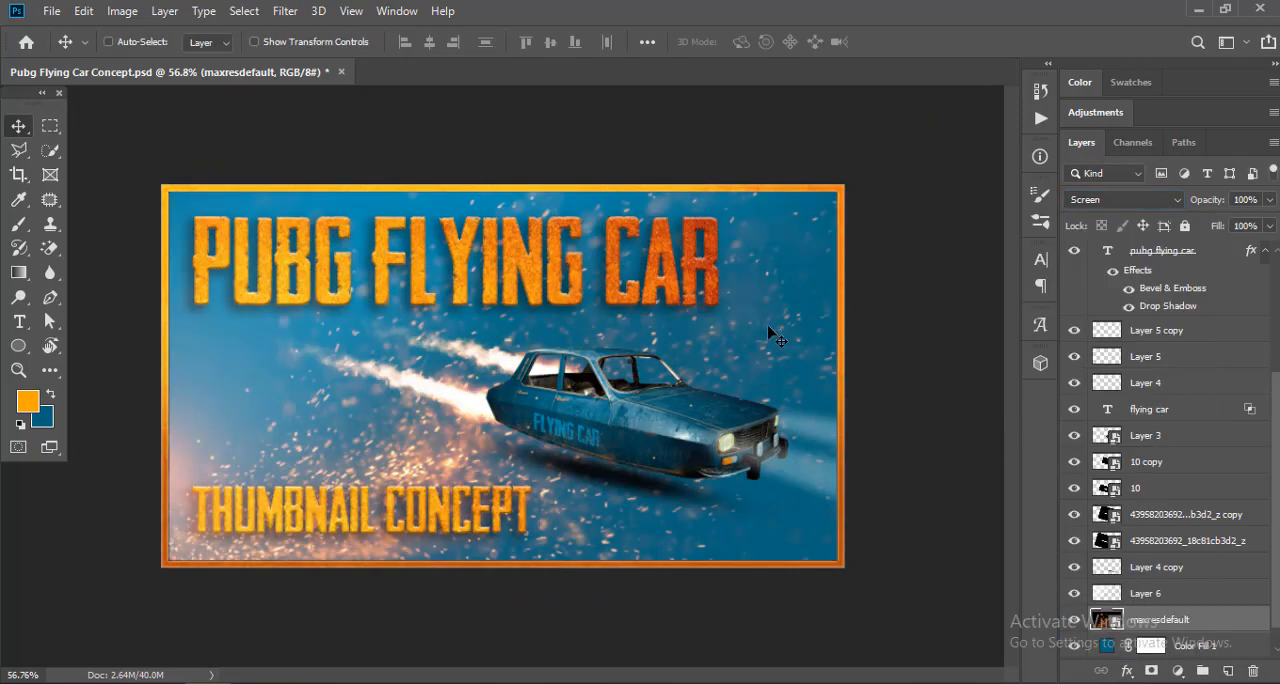
Step: Flip the ember image horizontally and move it to the canvas's upper-right area behind the word CAR
{"action": "key", "text": "ctrl+t"}
{"action": "right_click", "coordinate": [514, 230]}
{"action": "left_click", "coordinate": [545, 446]}
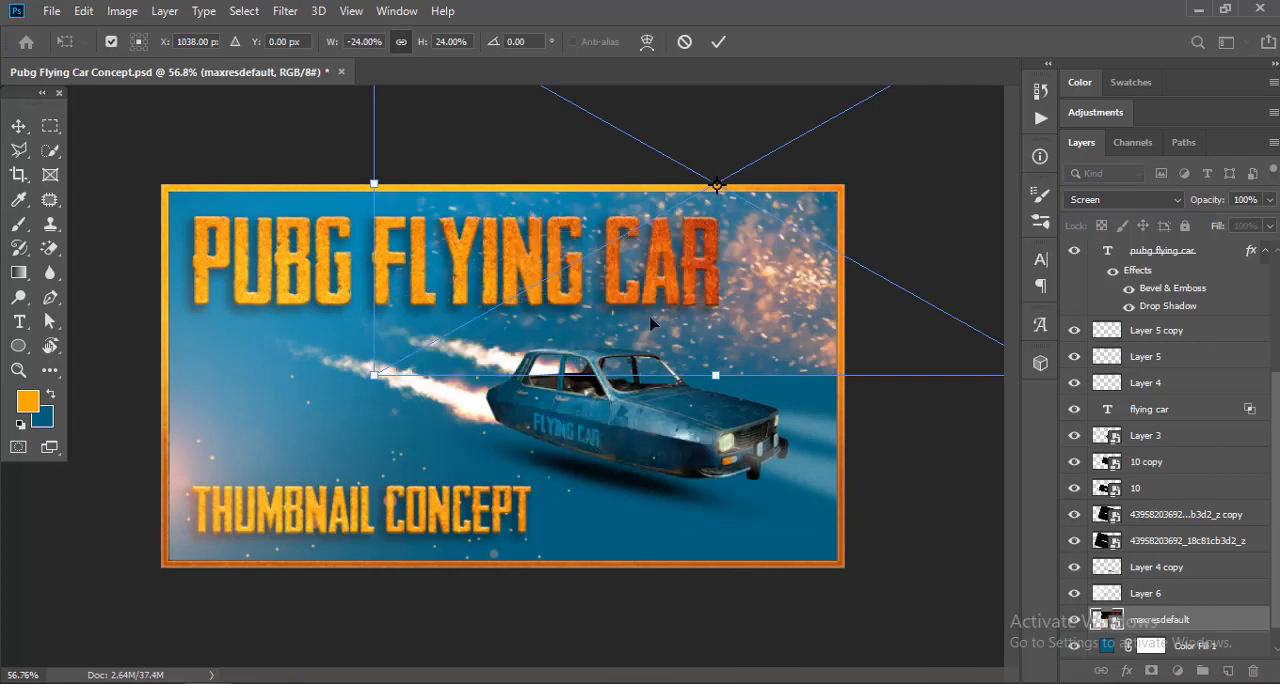
{"action": "left_click_drag", "start_coordinate": [707, 262], "coordinate": [693, 319]}
{"action": "key", "text": "Return"}
{"action": "left_click", "coordinate": [712, 321], "text": "ctrl"}
Step: Flip the maxresdefault ember image vertically and reposition it over the upper-right corner
{"action": "scroll", "coordinate": [1112, 488], "scroll_direction": "down", "scroll_amount": 8}
{"action": "left_click", "coordinate": [1164, 594]}
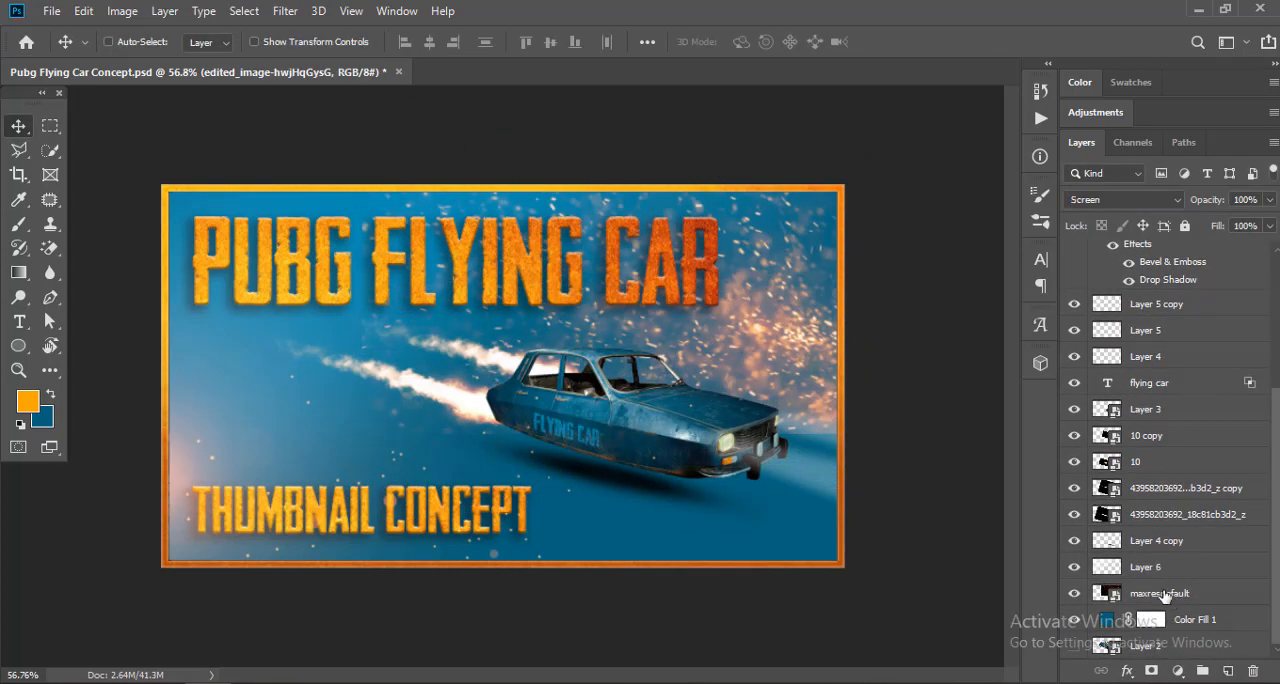
{"action": "key", "text": "ctrl+t"}
{"action": "scroll", "coordinate": [686, 341], "scroll_direction": "down", "scroll_amount": 4}
{"action": "right_click", "coordinate": [626, 294]}
{"action": "left_click", "coordinate": [677, 528]}
{"action": "mouse_move", "coordinate": [900, 540]}
{"action": "left_mouse_down"}
{"action": "mouse_move", "coordinate": [966, 455]}
{"action": "mouse_move", "coordinate": [898, 538]}
{"action": "left_mouse_up"}
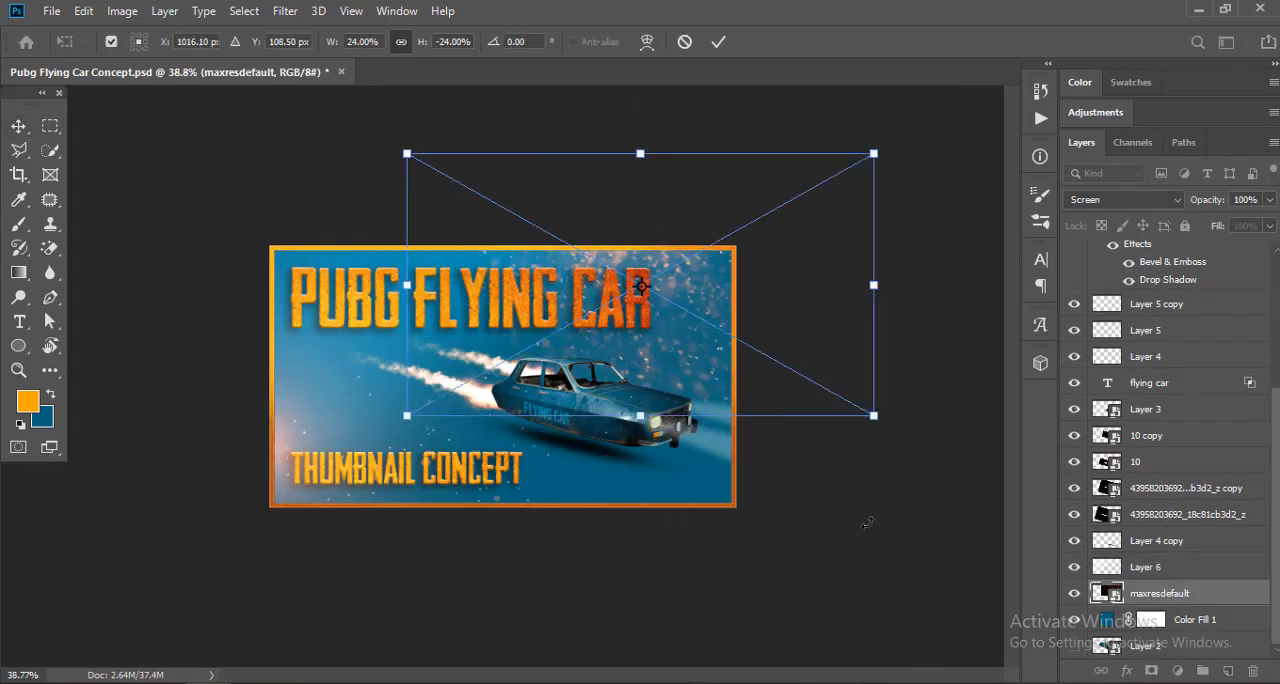
{"action": "left_click_drag", "start_coordinate": [762, 350], "coordinate": [774, 327]}
{"action": "key", "text": "Return"}
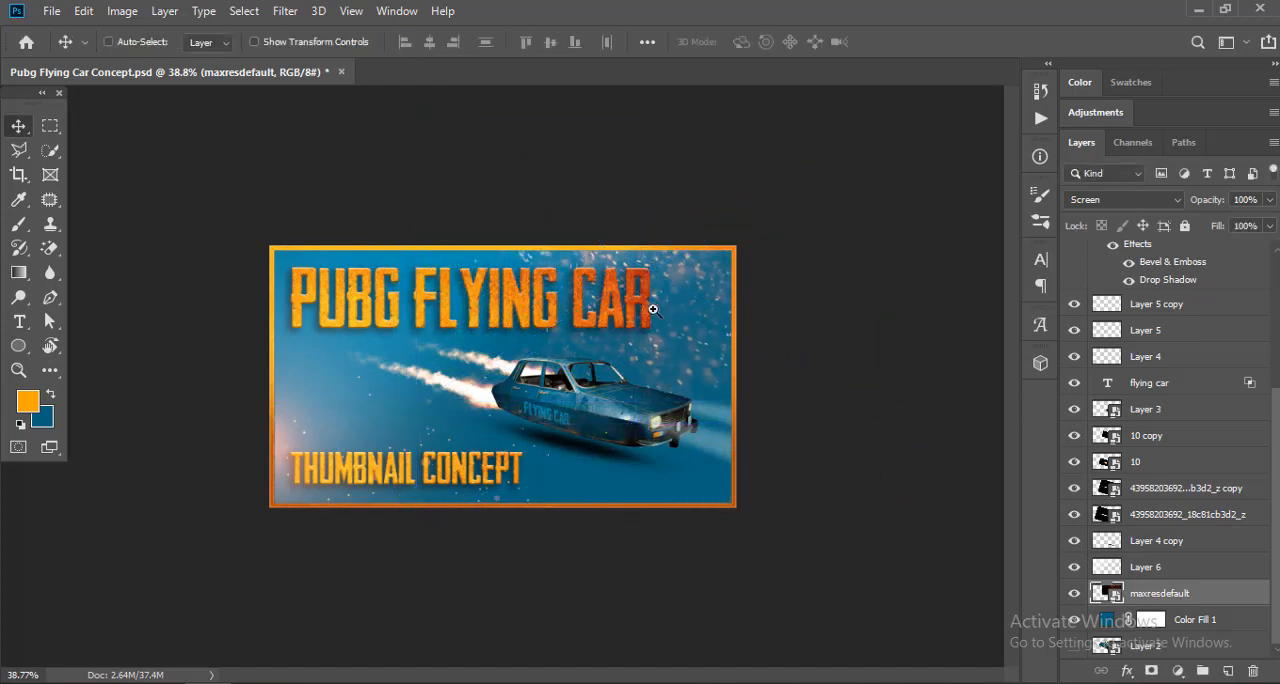
Step: Scale the ember image down proportionally and move its embers closer around the word CAR
{"action": "left_click_drag", "start_coordinate": [653, 310], "coordinate": [742, 314]}
{"action": "left_click_drag", "start_coordinate": [838, 360], "coordinate": [811, 318]}
{"action": "left_click", "coordinate": [857, 320], "text": "ctrl"}
{"action": "scroll", "coordinate": [1178, 578], "scroll_direction": "down", "scroll_amount": 5}
{"action": "left_click", "coordinate": [1178, 593]}
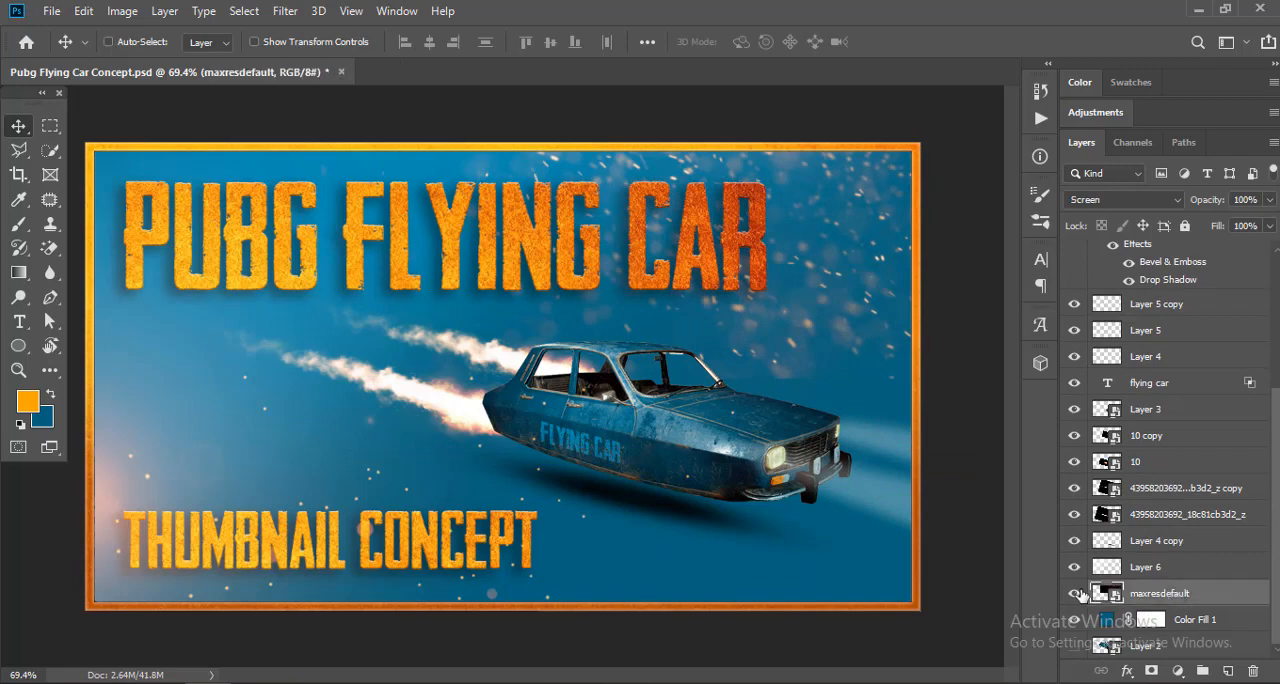
{"action": "key", "text": "ctrl+t"}
{"action": "left_click_drag", "start_coordinate": [323, 377], "coordinate": [364, 354]}
{"action": "left_click_drag", "start_coordinate": [802, 220], "coordinate": [768, 269]}
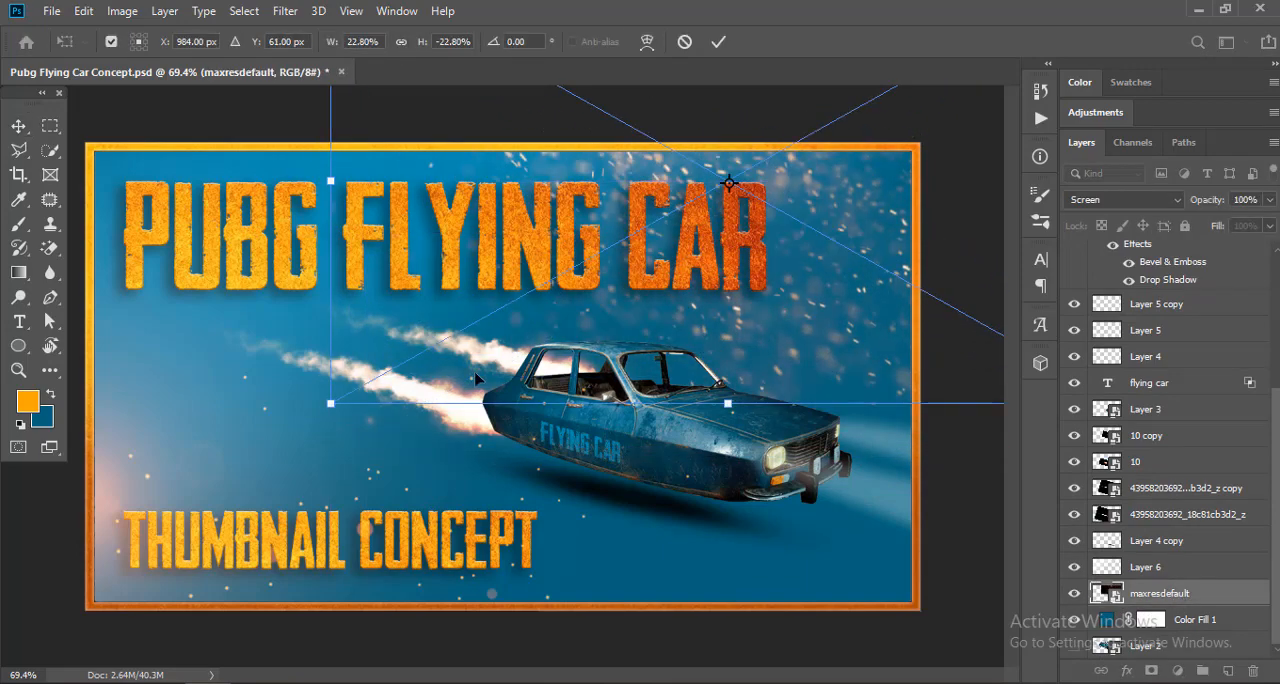
{"action": "left_click_drag", "start_coordinate": [331, 404], "coordinate": [427, 349]}
{"action": "left_click_drag", "start_coordinate": [752, 240], "coordinate": [708, 285]}
{"action": "left_click_drag", "start_coordinate": [840, 303], "coordinate": [707, 292]}
{"action": "key", "text": "Return"}
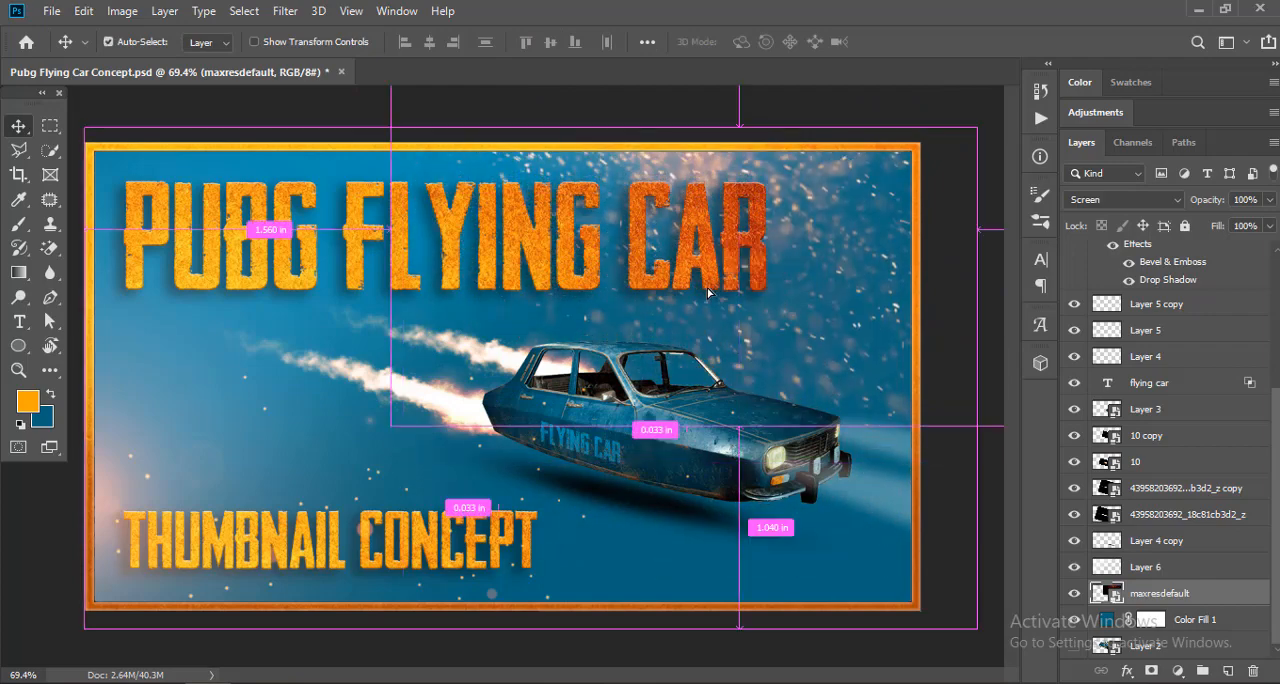
Step: Shrink the ember image further to about 17.94% and readjust its position at the upper right
{"action": "key", "text": "ctrl+t"}
{"action": "left_click_drag", "start_coordinate": [391, 427], "coordinate": [463, 384]}
{"action": "left_click_drag", "start_coordinate": [946, 249], "coordinate": [899, 262]}
{"action": "key", "text": "Return"}
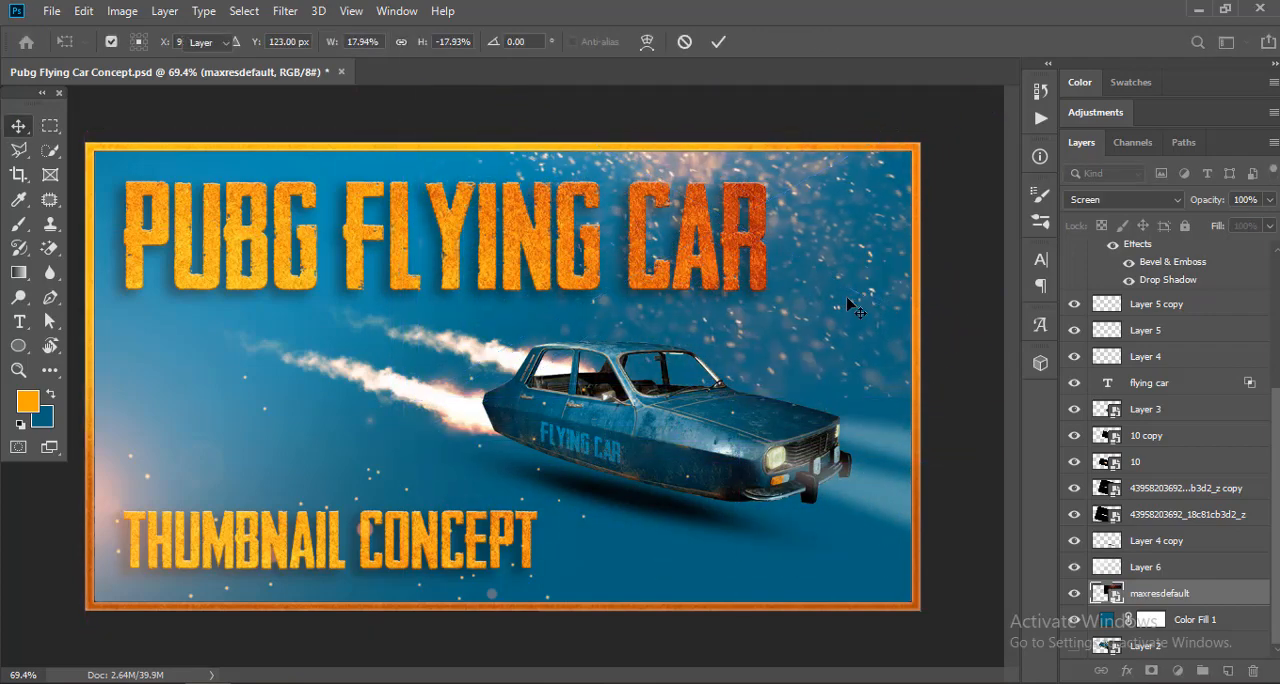
Step: Lower the ember layer's opacity to 50%
{"action": "key", "text": "5"}
{"action": "key", "text": "3"}
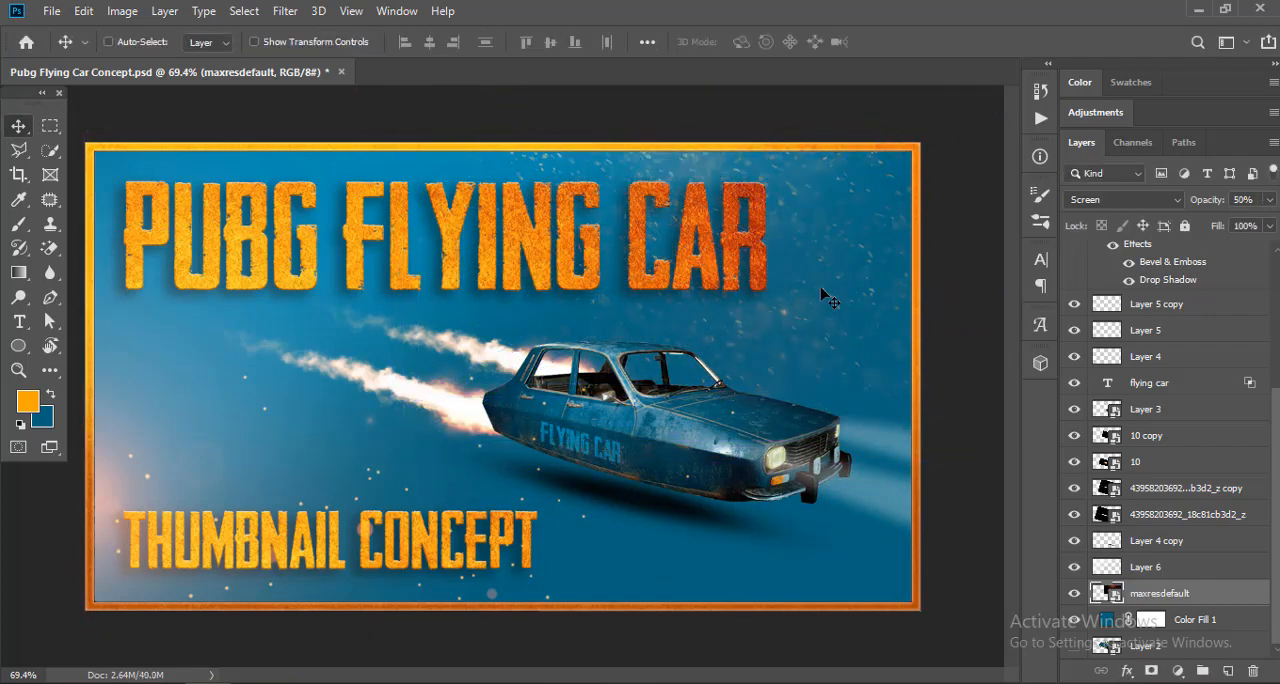
{"action": "scroll", "coordinate": [686, 303], "scroll_direction": "down", "scroll_amount": 1}
{"action": "left_click_drag", "start_coordinate": [1217, 203], "coordinate": [1254, 200]}
{"action": "scroll", "coordinate": [658, 338], "scroll_direction": "up", "scroll_amount": 1}
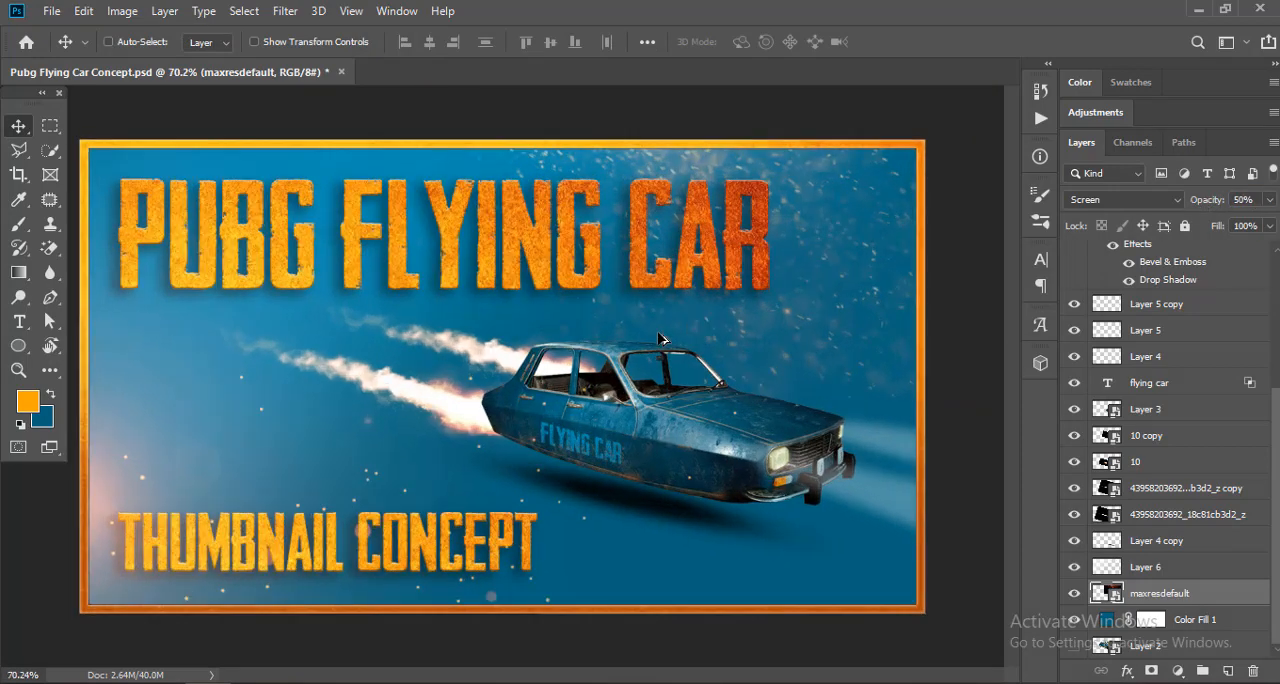
Step: Enlarge the ember image slightly and nudge it to refit the upper-right area
{"action": "scroll", "coordinate": [658, 338], "scroll_direction": "down", "scroll_amount": 2}
{"action": "key", "text": "ctrl+t"}
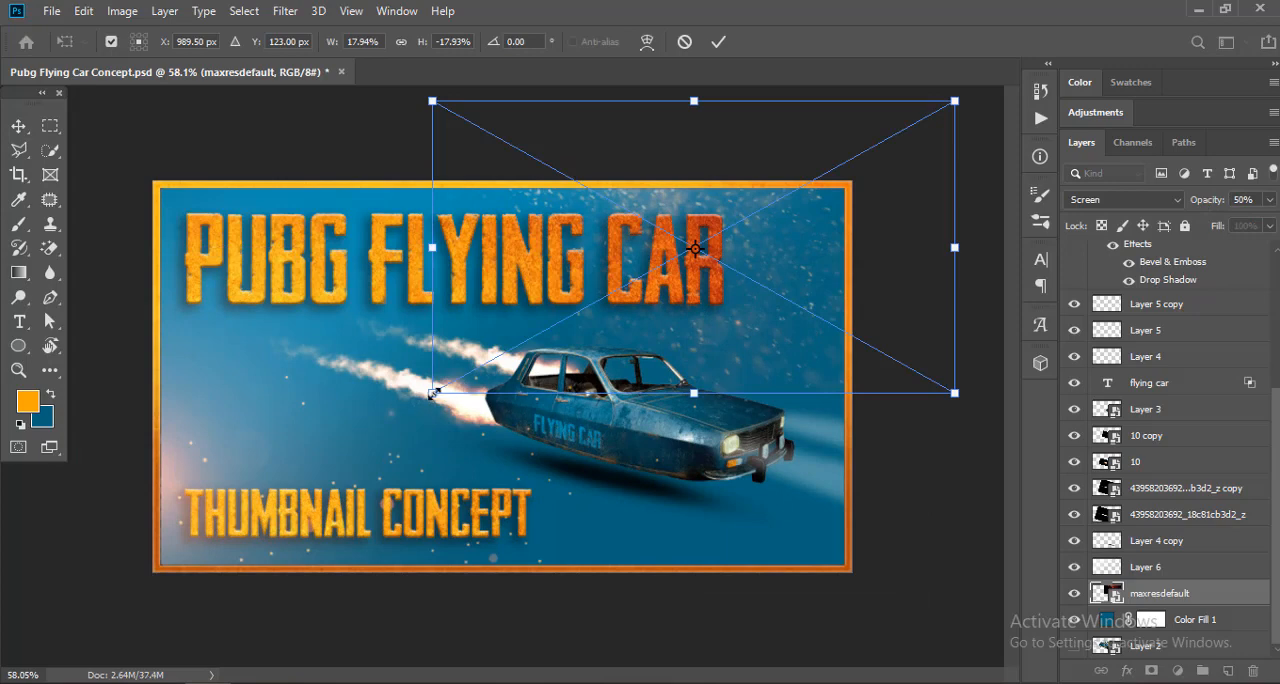
{"action": "left_click_drag", "start_coordinate": [434, 394], "coordinate": [404, 410]}
{"action": "mouse_move", "coordinate": [795, 312]}
{"action": "left_mouse_down"}
{"action": "mouse_move", "coordinate": [823, 334]}
{"action": "mouse_move", "coordinate": [803, 328]}
{"action": "left_mouse_up"}
{"action": "key", "text": "Return"}
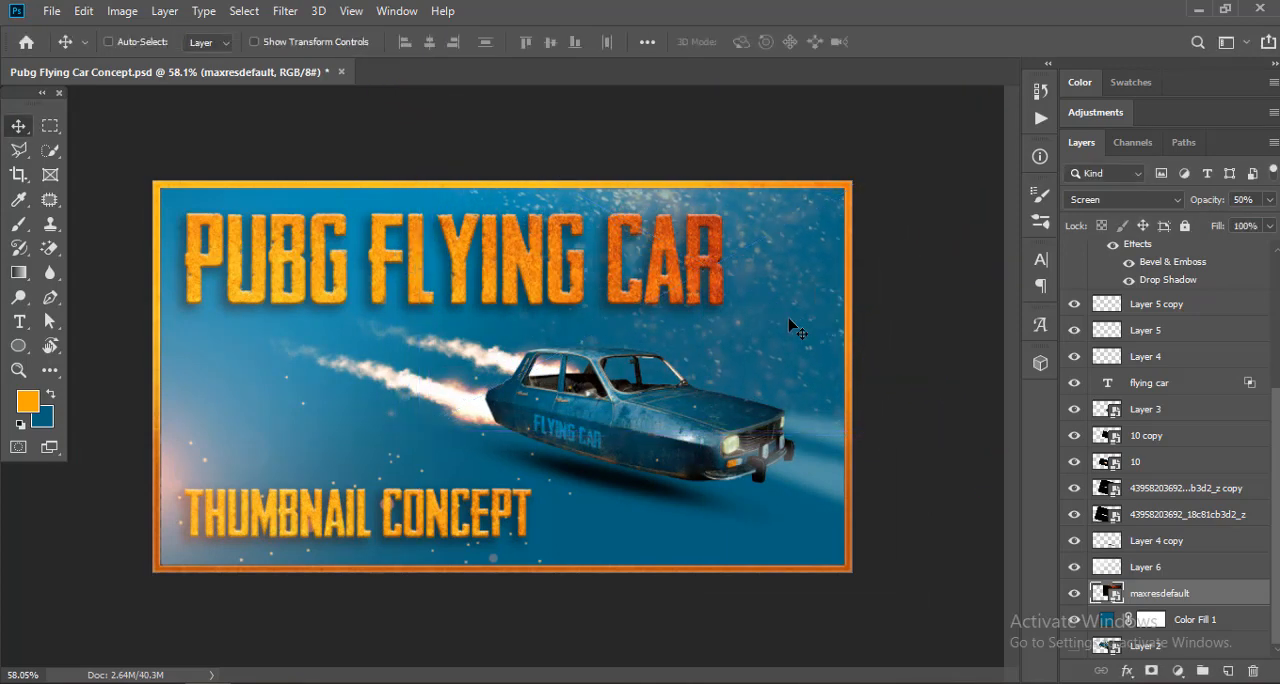
Step: Change the blend mode of the glow on Layer 6 to Normal
{"action": "left_click", "coordinate": [1160, 566]}
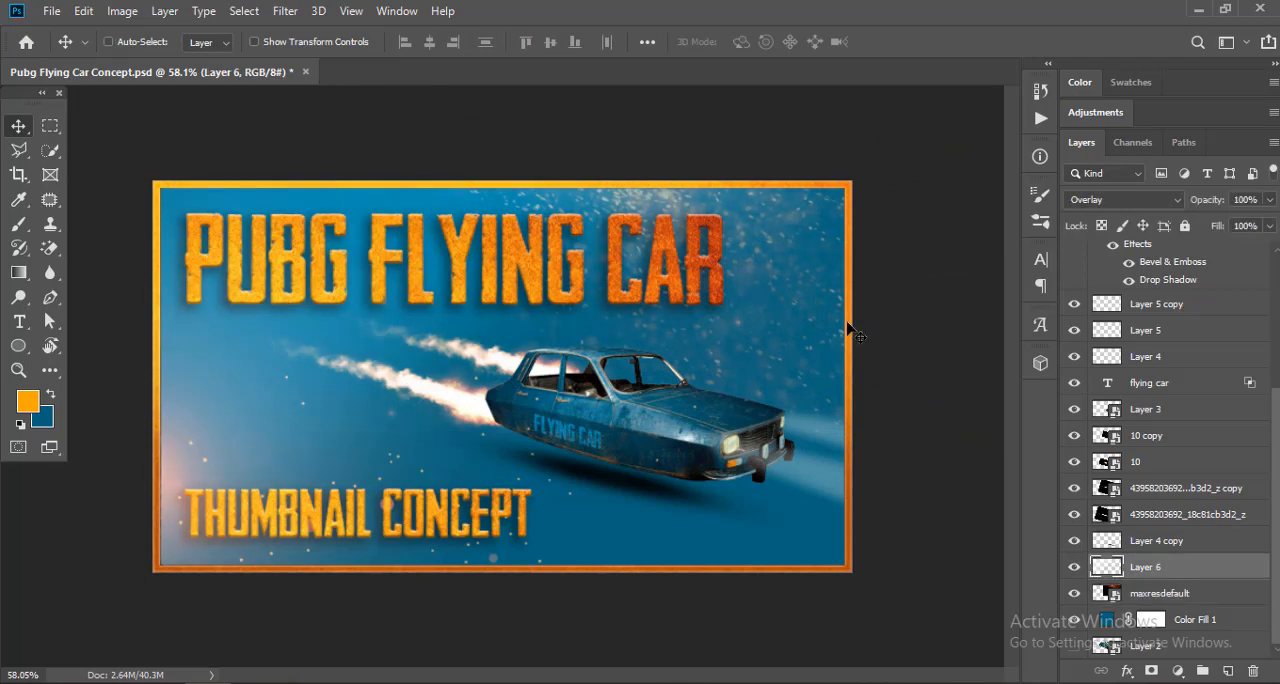
{"action": "left_click", "coordinate": [1122, 202]}
{"action": "left_click", "coordinate": [1116, 213]}
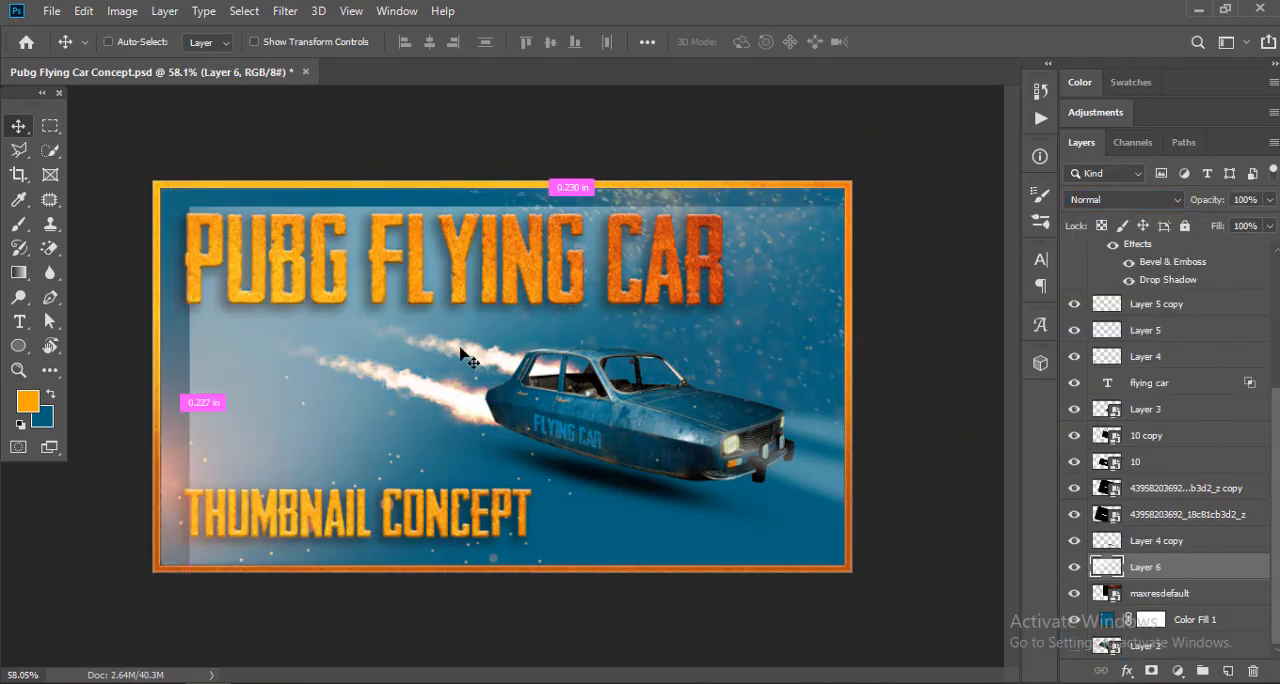
Step: Delete the old glow on Layer 6 and add a new empty layer in its place above maxresdefault
{"action": "left_click", "coordinate": [1075, 567]}
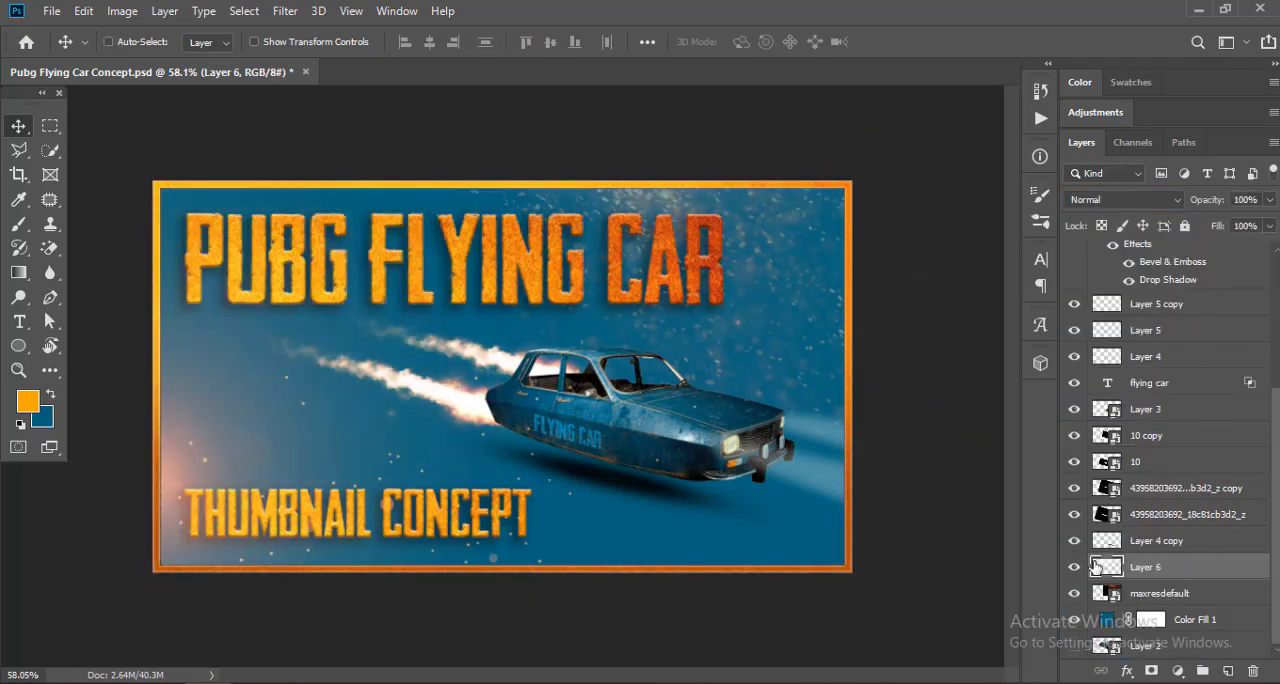
{"action": "key", "text": "Delete"}
{"action": "left_click", "coordinate": [1229, 672]}
Step: Paint orange over the upper and left background areas on the new layer with a soft 700 px brush
{"action": "left_click", "coordinate": [22, 224]}
{"action": "right_click", "coordinate": [273, 244]}
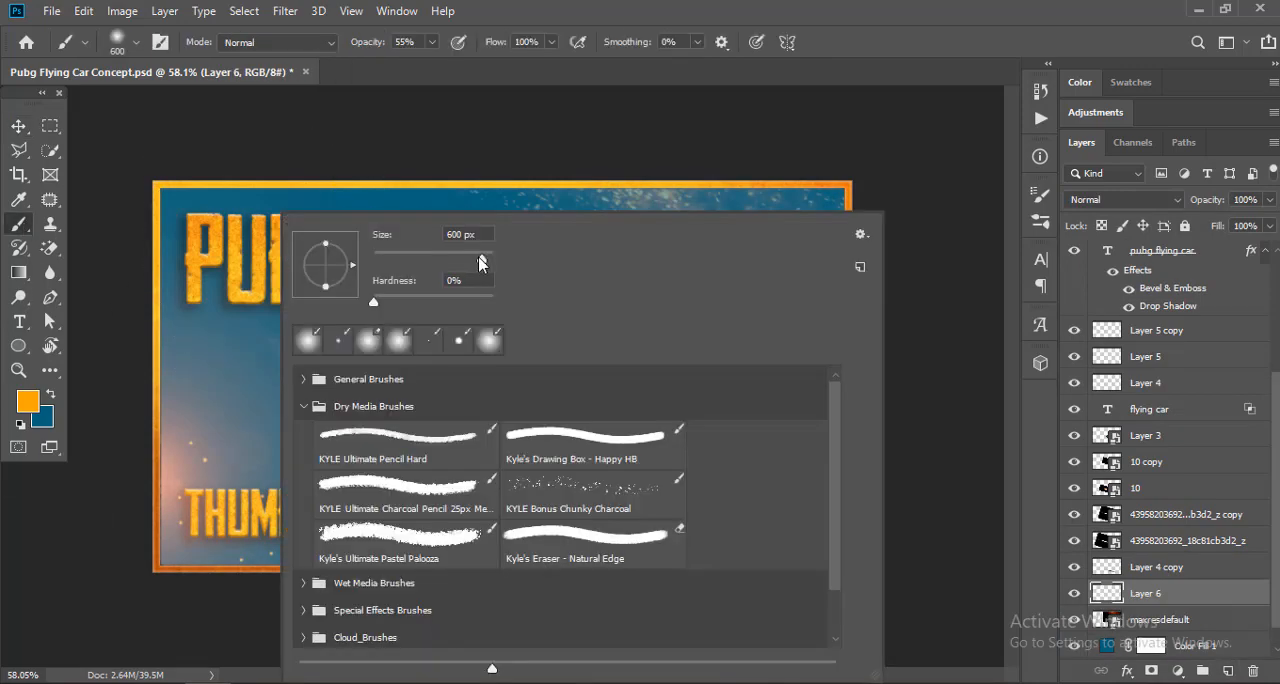
{"action": "left_click_drag", "start_coordinate": [482, 262], "coordinate": [487, 260]}
{"action": "key", "text": "Return"}
{"action": "key", "text": "bracketleft"}
{"action": "key", "text": "bracketleft"}
{"action": "key", "text": "bracketleft"}
{"action": "key", "text": "bracketleft"}
{"action": "key", "text": "bracketleft"}
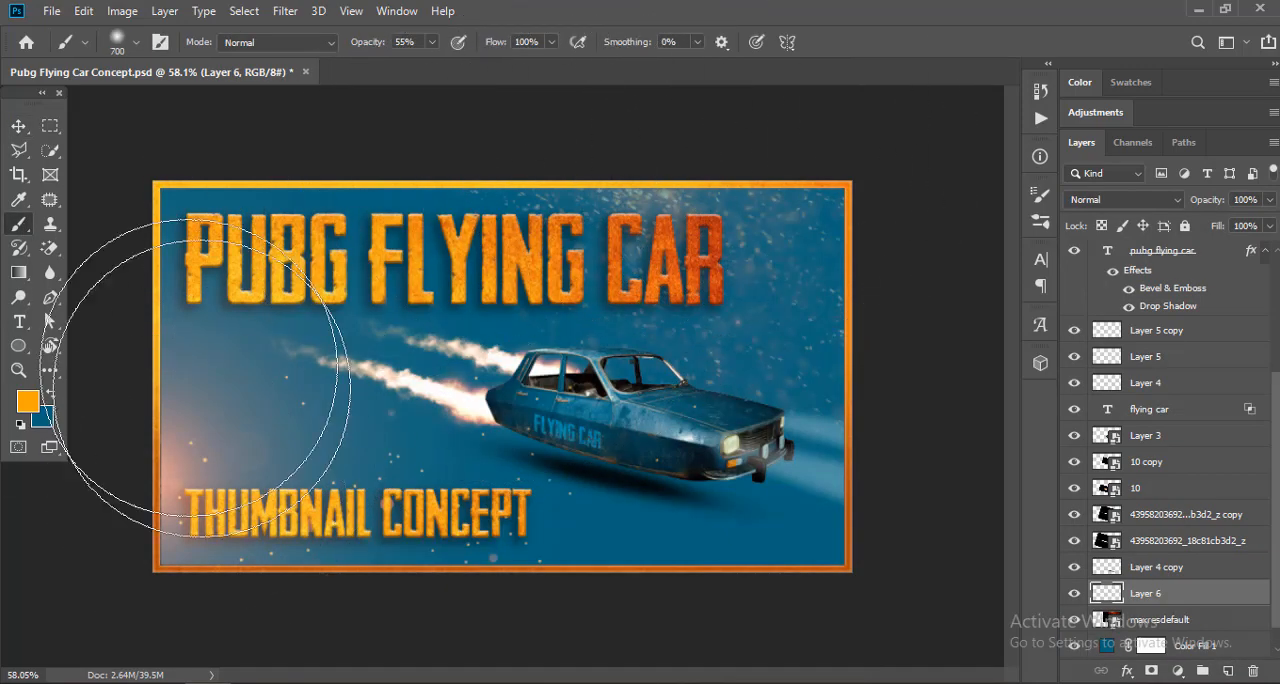
{"action": "left_click_drag", "start_coordinate": [720, 129], "coordinate": [104, 385]}
{"action": "key", "text": "0"}
{"action": "key", "text": "bracketleft"}
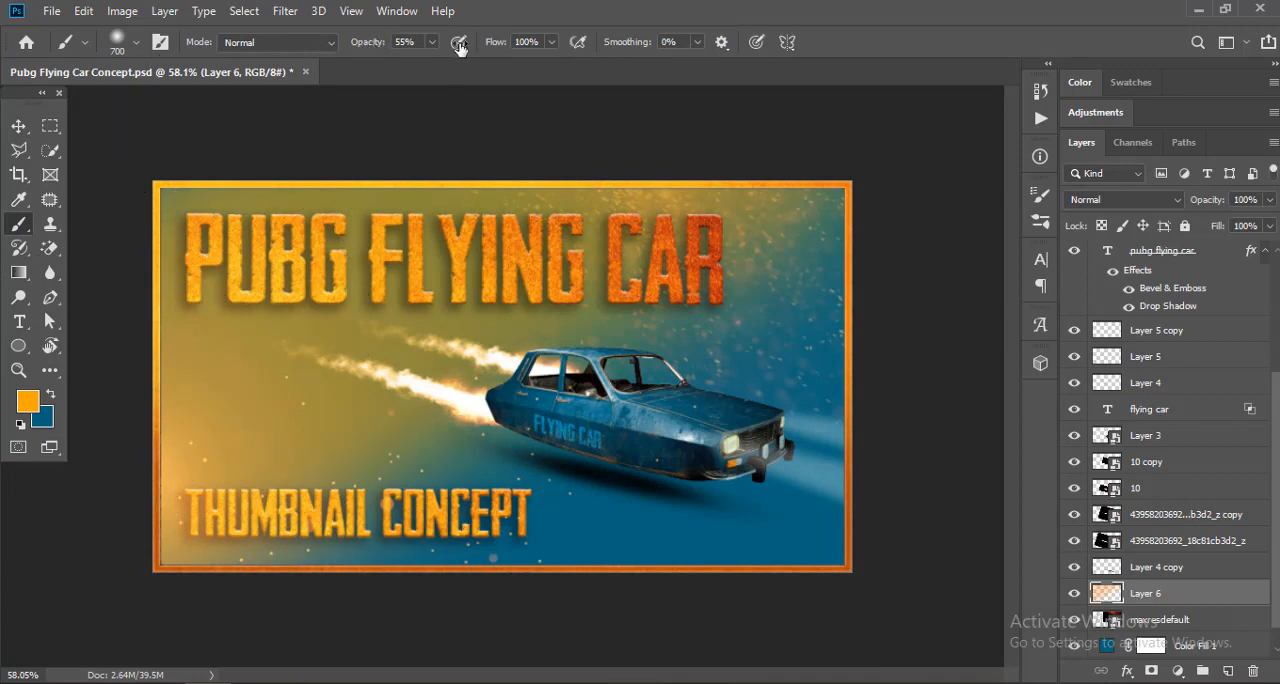
{"action": "left_click_drag", "start_coordinate": [777, 20], "coordinate": [2, 605]}
Step: Recolour the painted area on Layer 6 white with a Color Overlay style and rasterize the layer style
{"action": "left_click", "coordinate": [18, 131]}
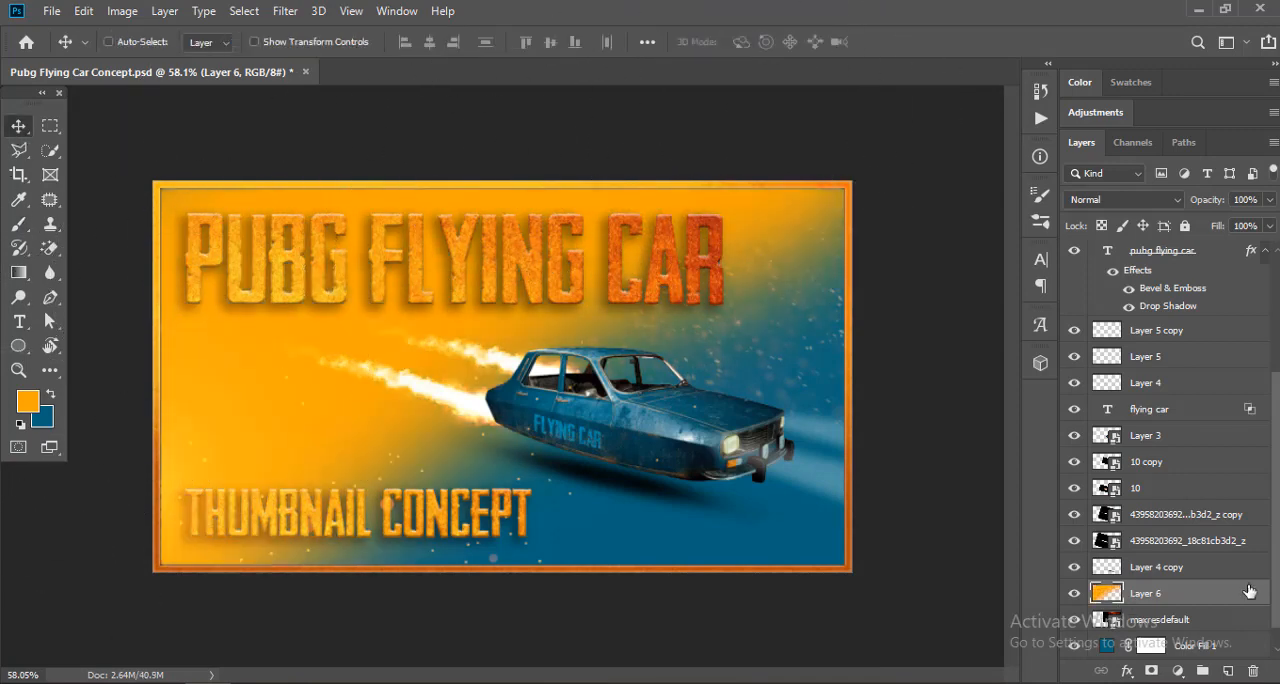
{"action": "double_click", "coordinate": [1248, 592]}
{"action": "left_click", "coordinate": [652, 301]}
{"action": "left_click", "coordinate": [1200, 80]}
{"action": "right_click", "coordinate": [1188, 600]}
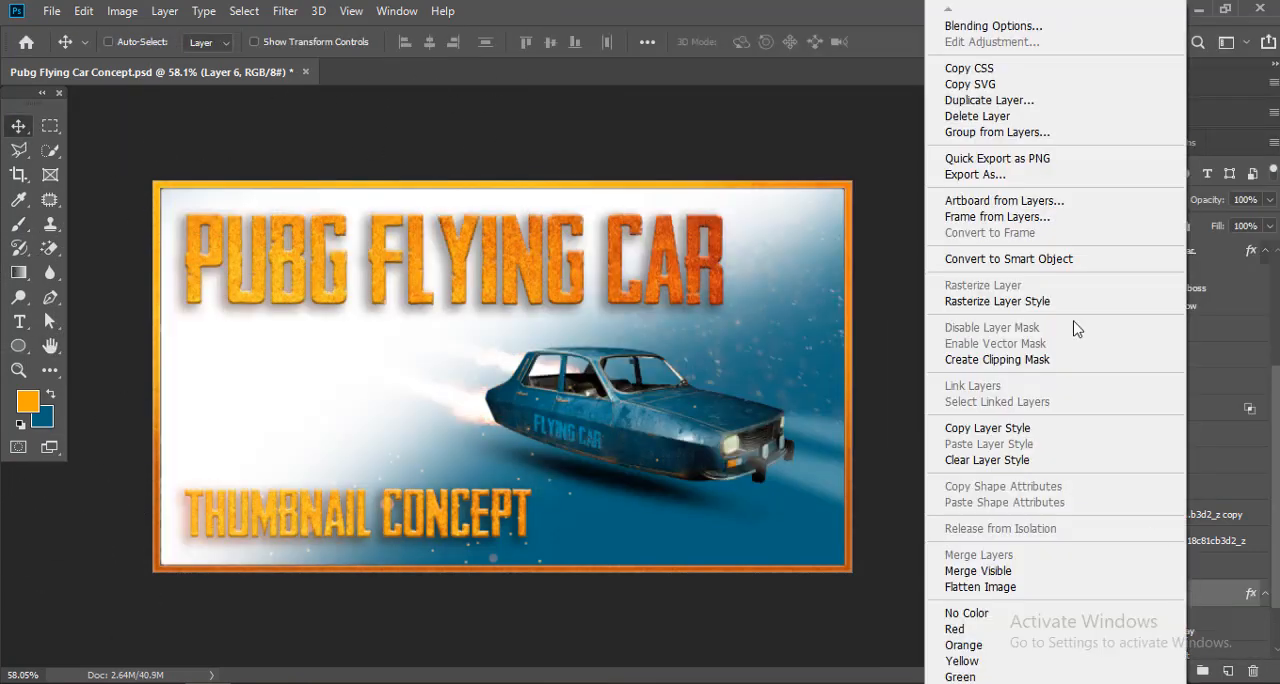
{"action": "left_click", "coordinate": [982, 308]}
Step: Set the white glow on Layer 6 to Overlay blend mode with 70% opacity
{"action": "scroll", "coordinate": [482, 334], "scroll_direction": "down", "scroll_amount": 2}
{"action": "left_click", "coordinate": [1133, 199]}
{"action": "left_click", "coordinate": [1110, 414]}
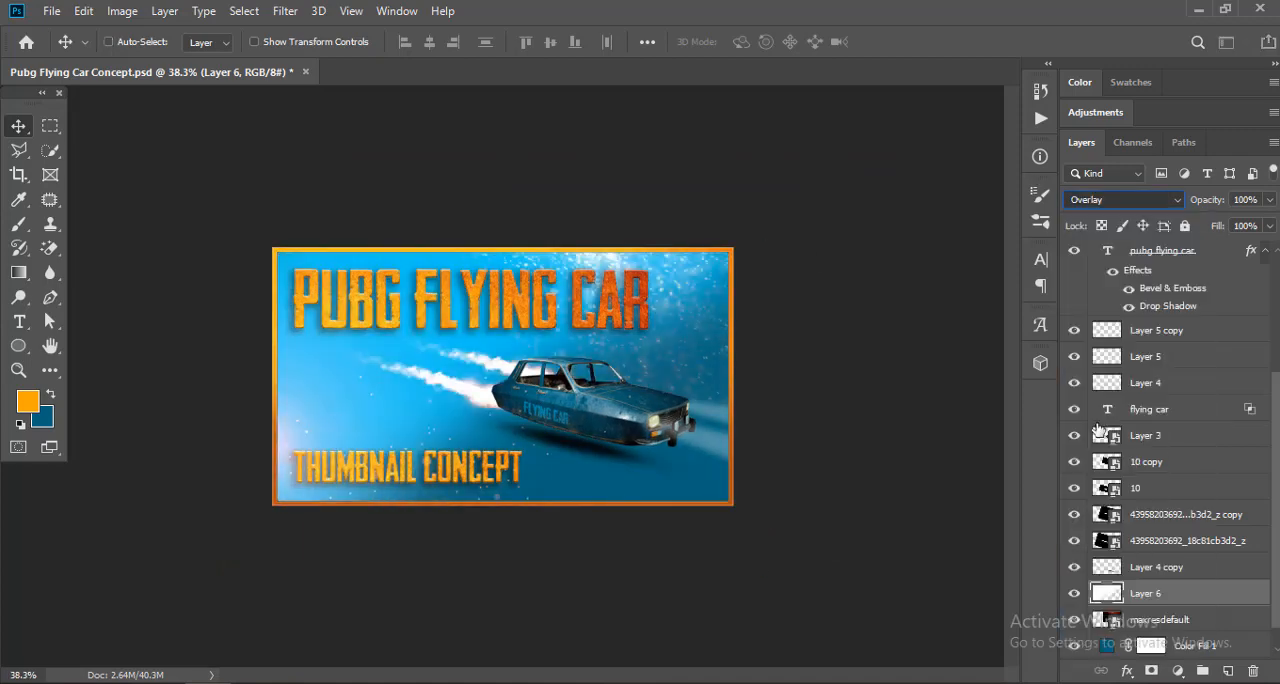
{"action": "scroll", "coordinate": [862, 390], "scroll_direction": "up", "scroll_amount": 3}
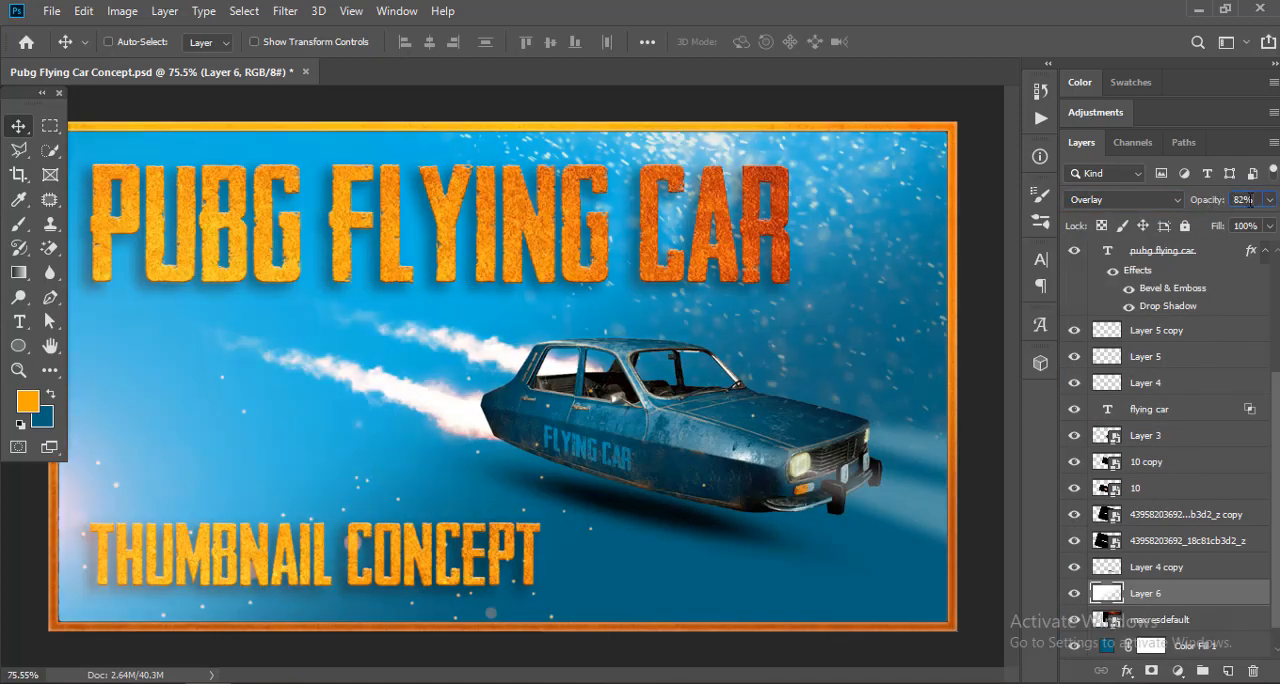
{"action": "type", "text": "70"}
{"action": "key", "text": "Return"}
{"action": "scroll", "coordinate": [577, 311], "scroll_direction": "down", "scroll_amount": 3}
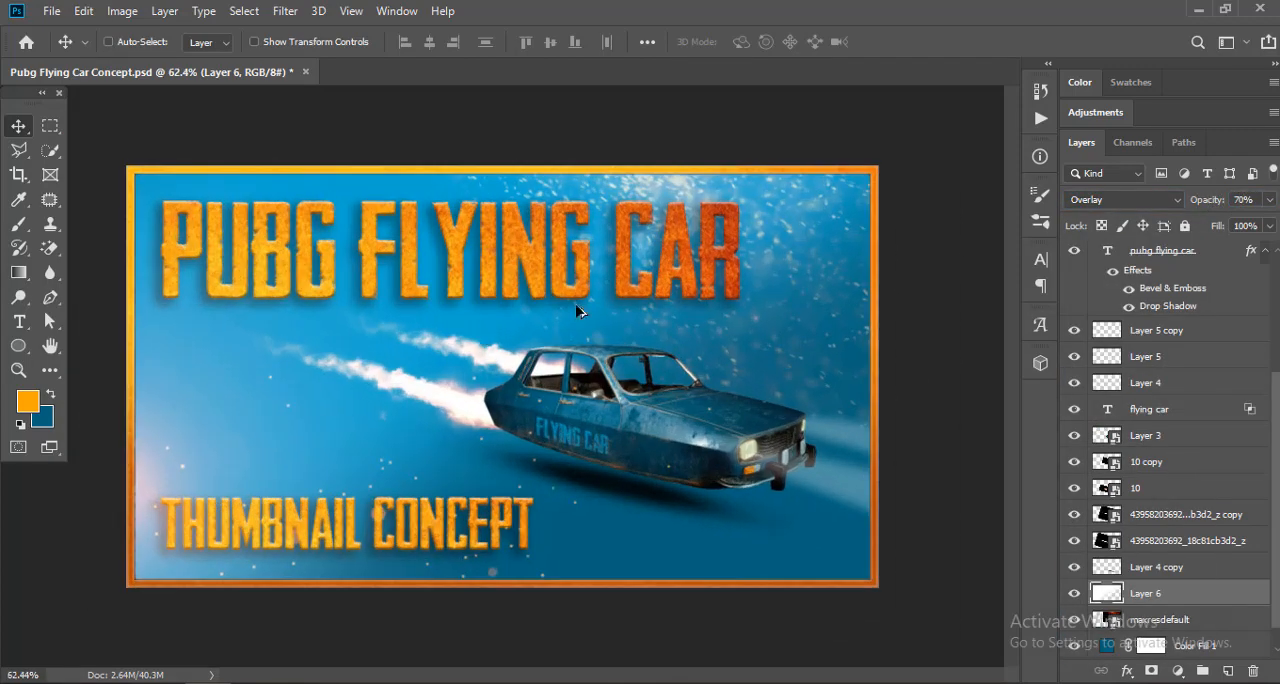
Step: Try moving the upper rocket flame, made of 10 copy and the copied flame layer below it, slightly on the canvas
{"action": "left_click", "coordinate": [664, 393], "text": "ctrl"}
{"action": "scroll", "coordinate": [1178, 512], "scroll_direction": "down", "scroll_amount": 4}
{"action": "left_click", "coordinate": [1161, 513]}
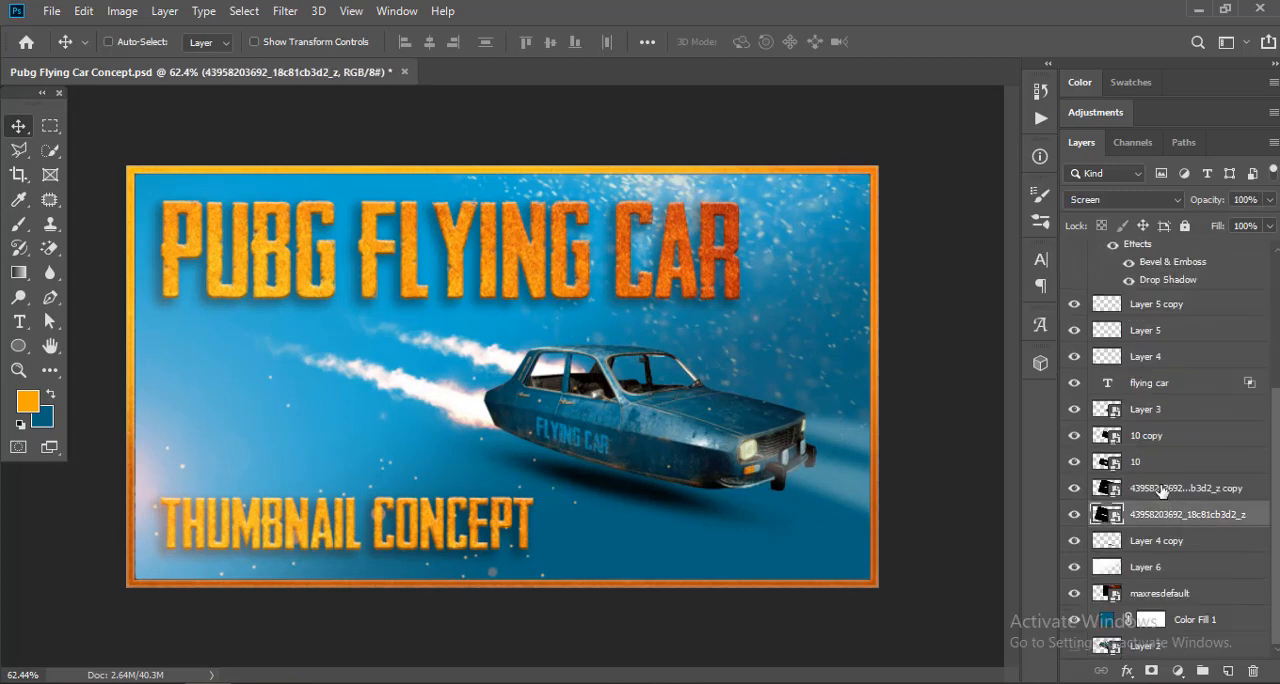
{"action": "left_click", "coordinate": [1161, 489]}
{"action": "left_click", "coordinate": [1152, 437], "text": "ctrl"}
{"action": "left_click_drag", "start_coordinate": [658, 391], "coordinate": [662, 387]}
{"action": "key", "text": "ctrl+z"}
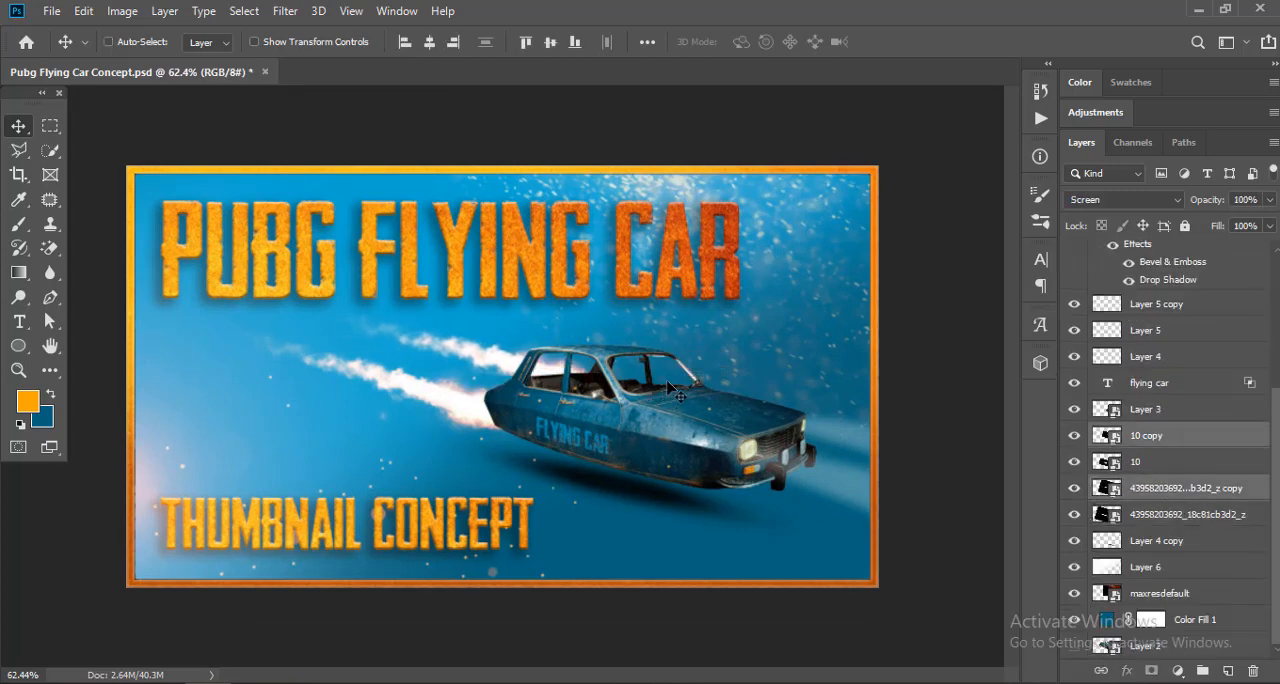
Step: Enlarge the lower rocket flame layers, 10 and its matching original flame layer, together to about 103.88% and nudge them up
{"action": "left_click", "coordinate": [1150, 461]}
{"action": "left_click", "coordinate": [1187, 514], "text": "ctrl"}
{"action": "key", "text": "ctrl+t"}
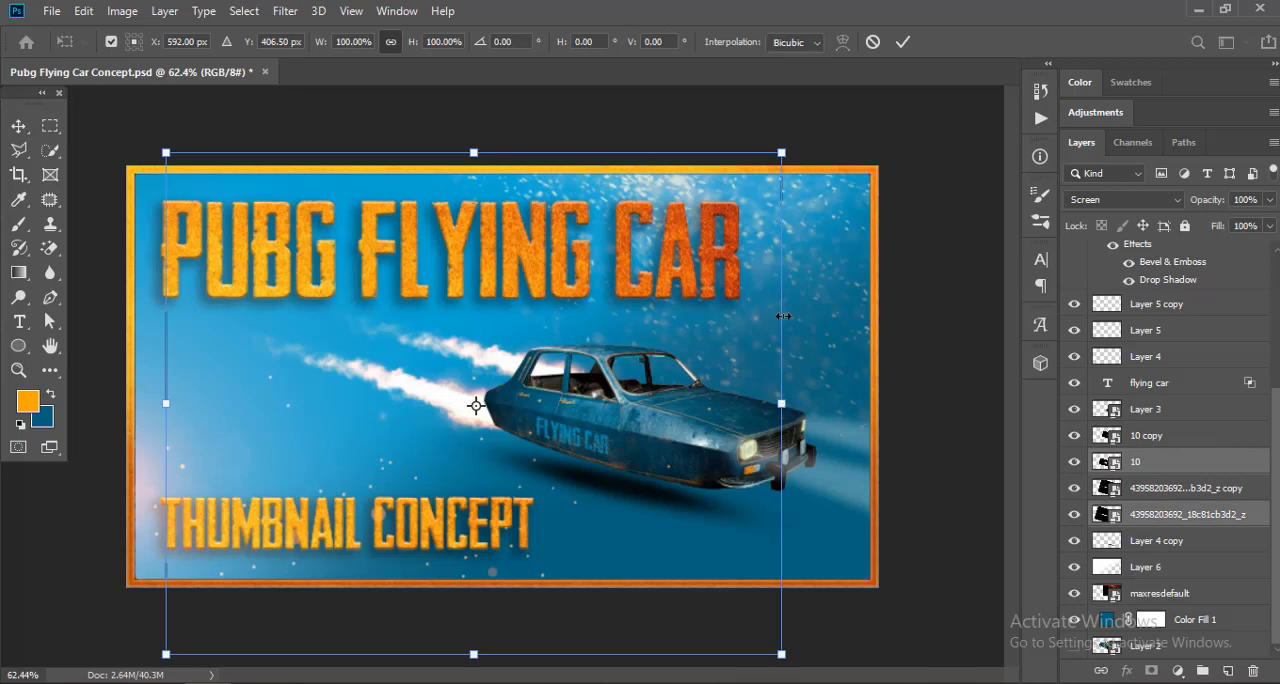
{"action": "left_click_drag", "start_coordinate": [782, 153], "coordinate": [794, 143]}
{"action": "key", "text": "Up"}
{"action": "key", "text": "Up"}
{"action": "key", "text": "Up"}
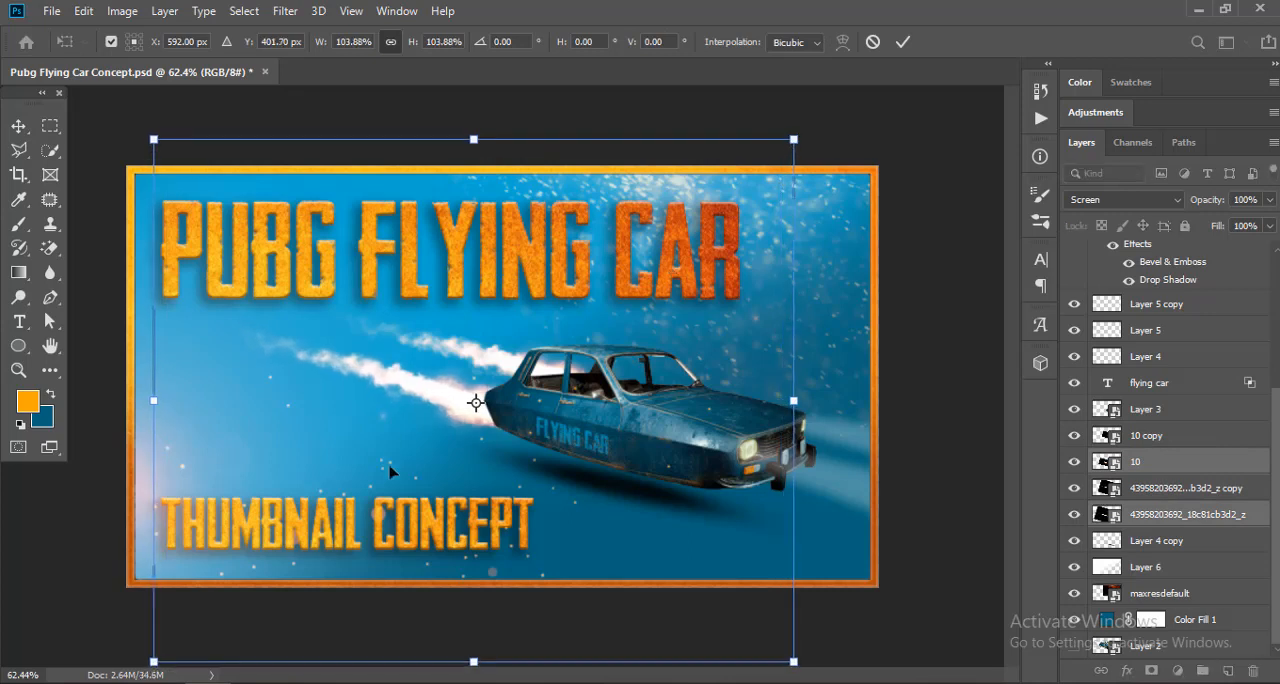
{"action": "key", "text": "Return"}
Step: Enlarge the upper rocket flame's two copied layers together slightly and refit them behind the car
{"action": "left_click", "coordinate": [1185, 488]}
{"action": "left_click", "coordinate": [1146, 435], "text": "ctrl"}
{"action": "key", "text": "ctrl+t"}
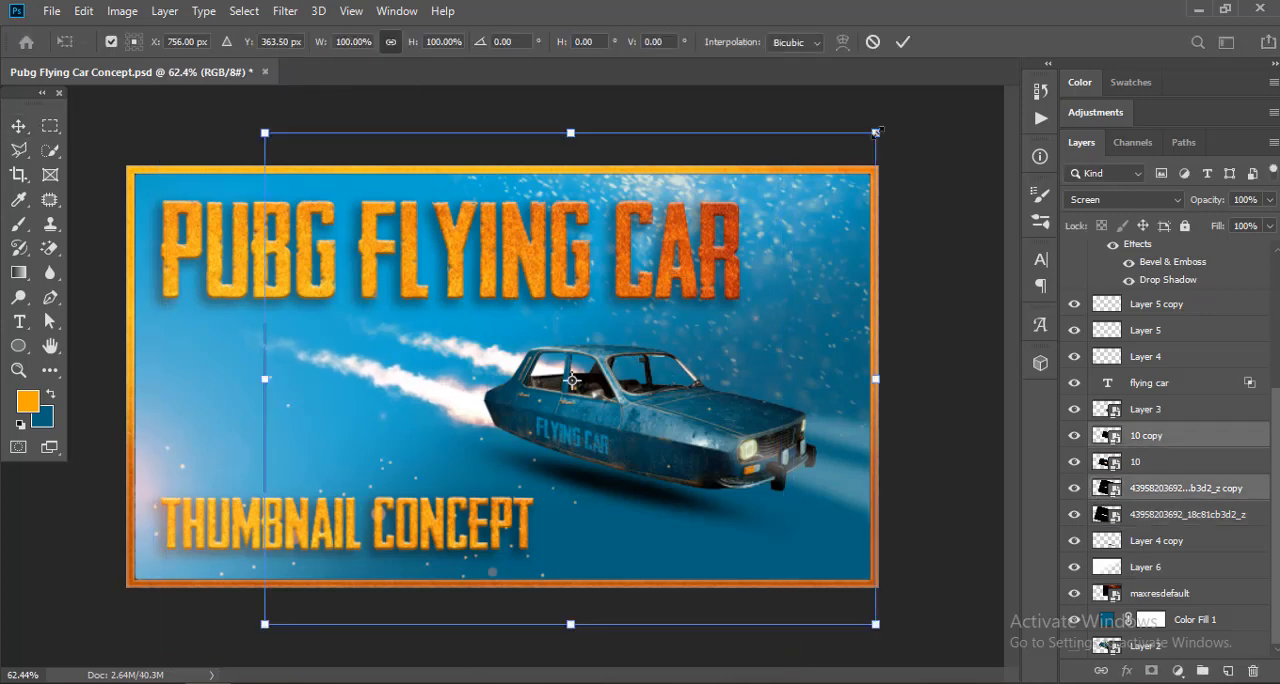
{"action": "left_click_drag", "start_coordinate": [877, 132], "coordinate": [884, 127]}
{"action": "left_click_drag", "start_coordinate": [939, 211], "coordinate": [941, 196]}
{"action": "key", "text": "Return"}
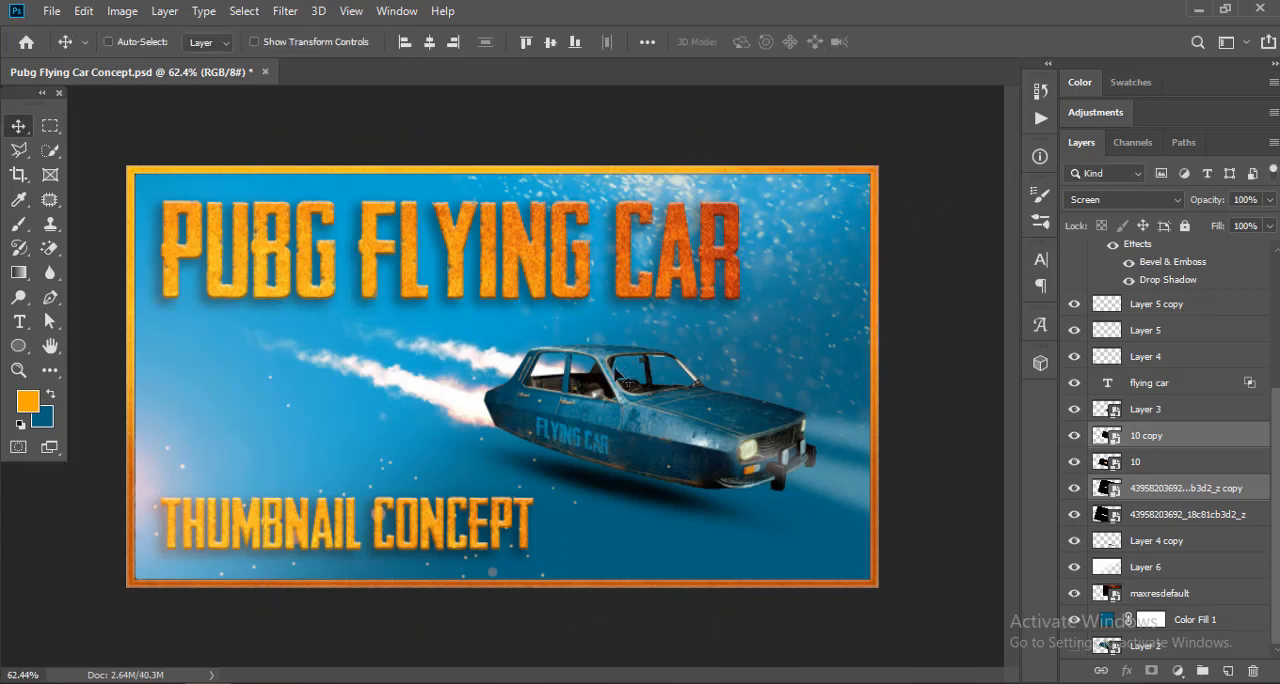
Step: Nudge the upper rocket flame's two copied layers to the left behind the car
{"action": "key", "text": "shift+Left"}
{"action": "key", "text": "shift+Left"}
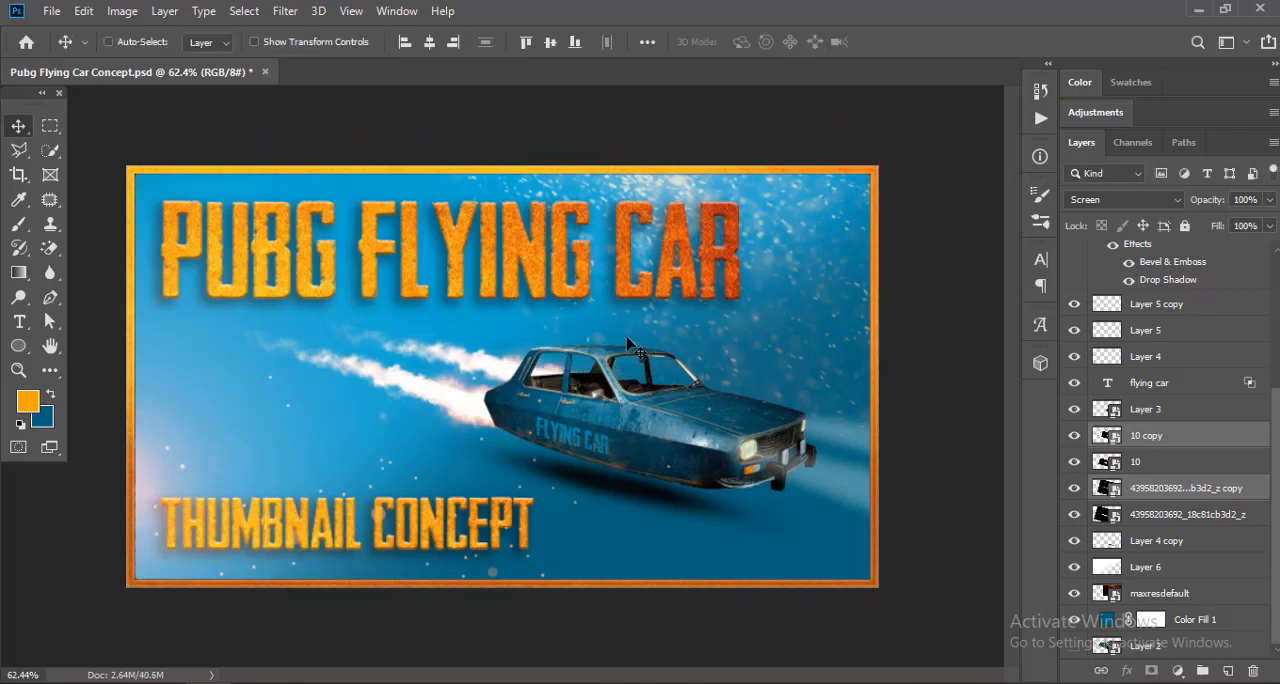
{"action": "key", "text": "shift+Left"}
{"action": "key", "text": "shift+Left"}
{"action": "key", "text": "shift+Left"}
{"action": "key", "text": "shift+Left"}
{"action": "key", "text": "shift+Left"}
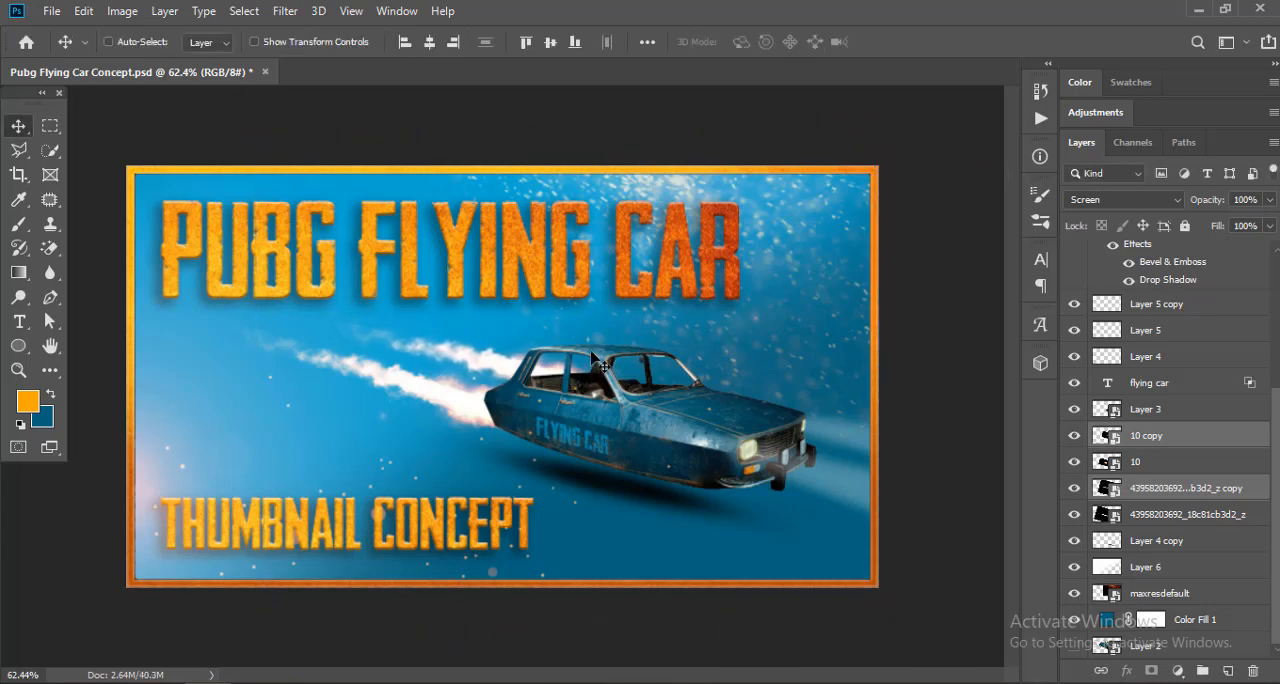
Step: Examine the thumbnail composition in full-screen view
{"action": "scroll", "coordinate": [600, 370], "scroll_direction": "up", "scroll_amount": 2}
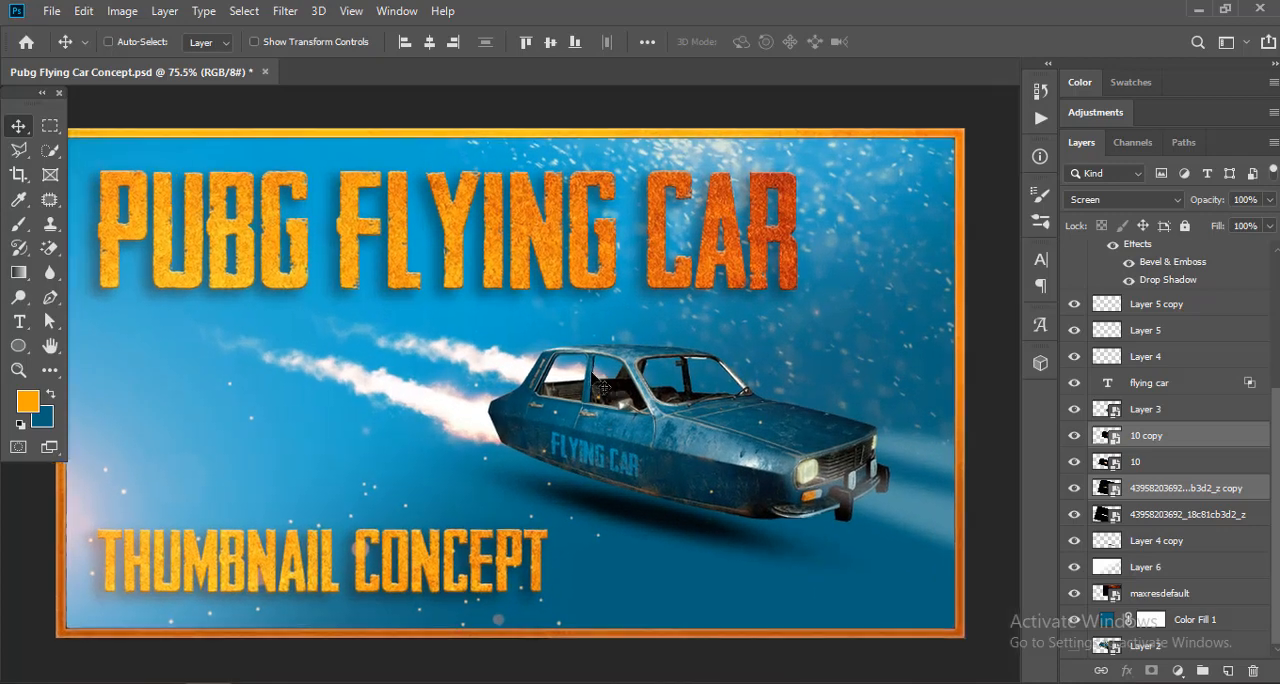
{"action": "key", "text": "f"}
{"action": "key", "text": "f"}
{"action": "scroll", "coordinate": [678, 357], "scroll_direction": "up", "scroll_amount": 1}
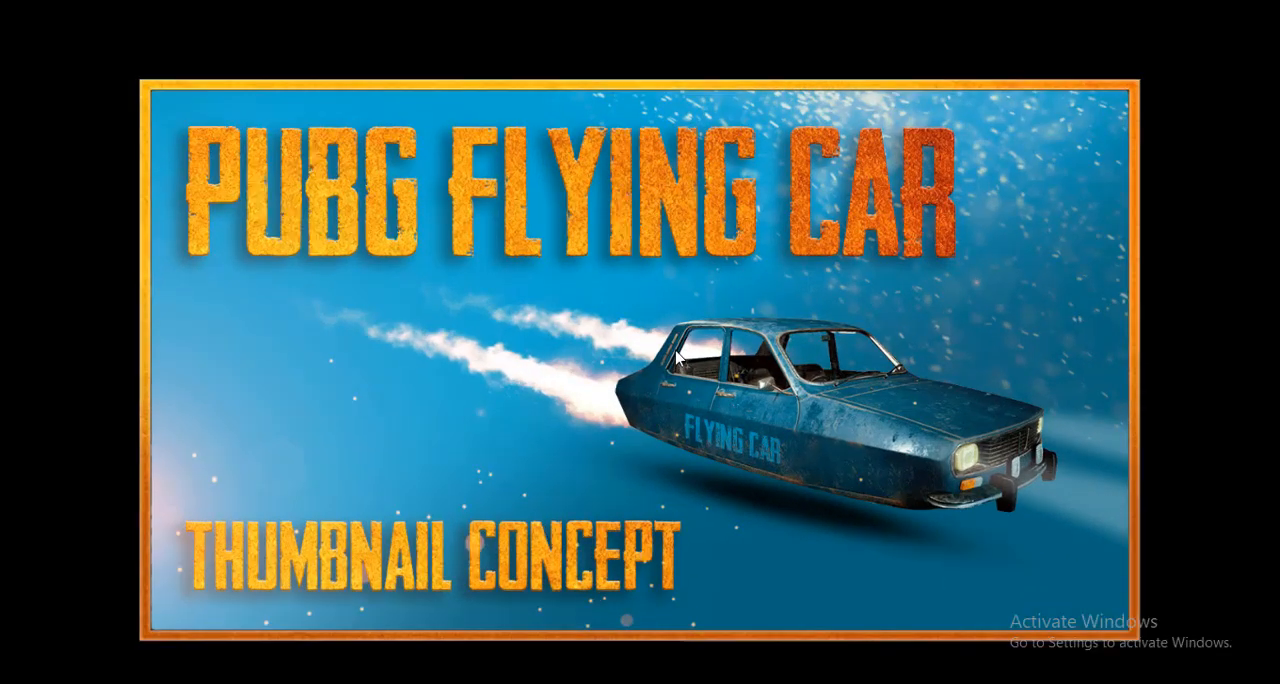